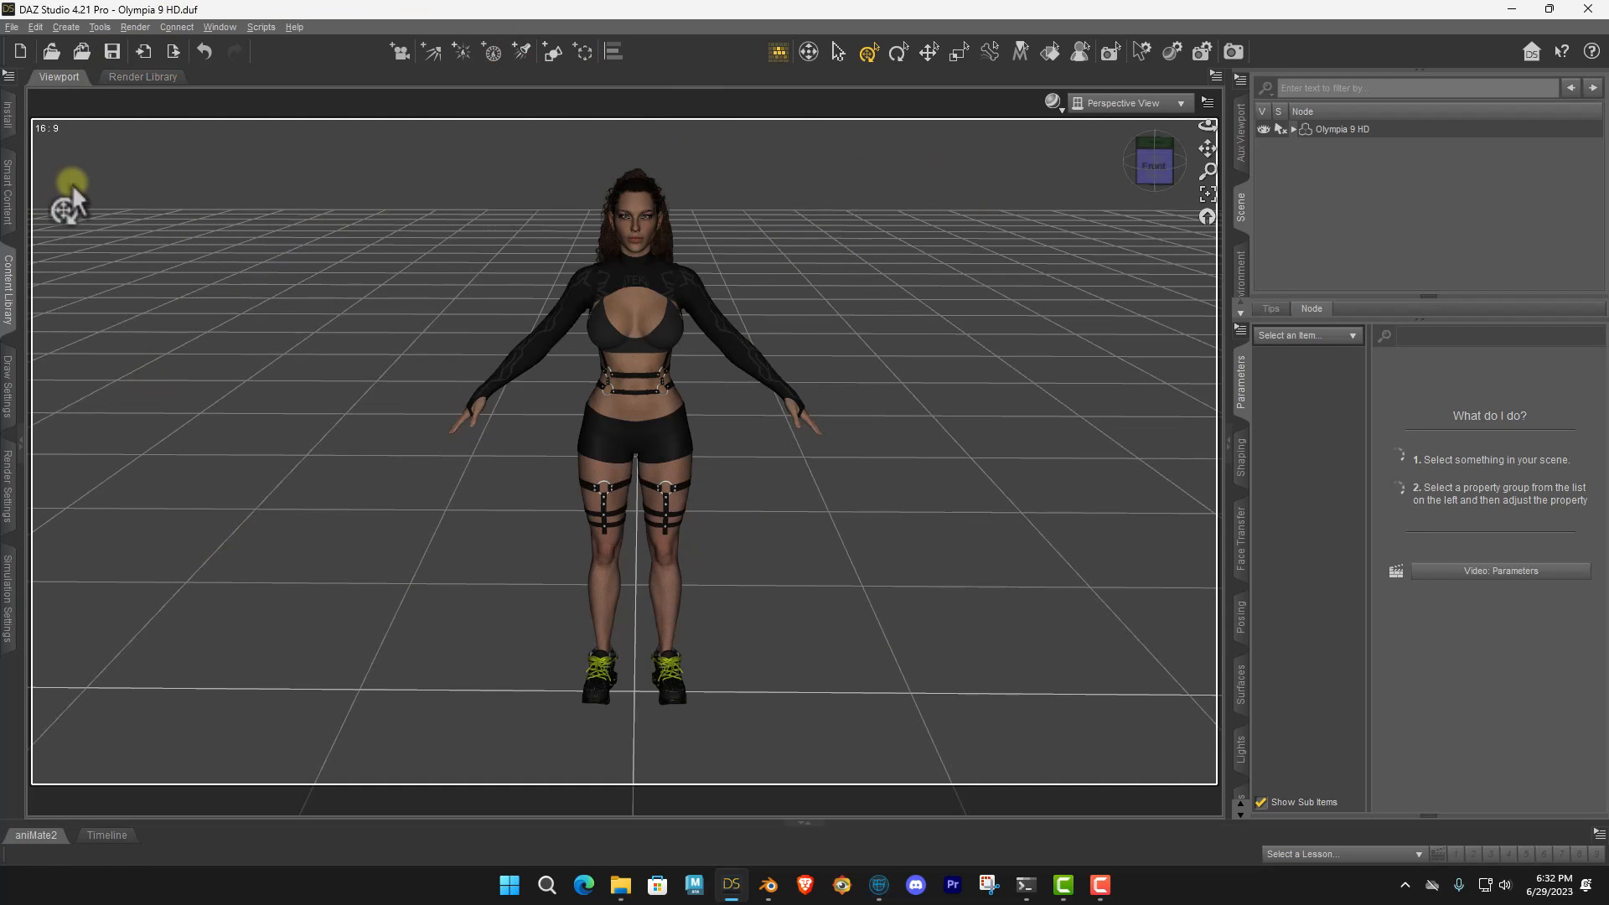
Start exporting the Olympia 9 HD scene as an Autodesk FBX file.
click(12, 28)
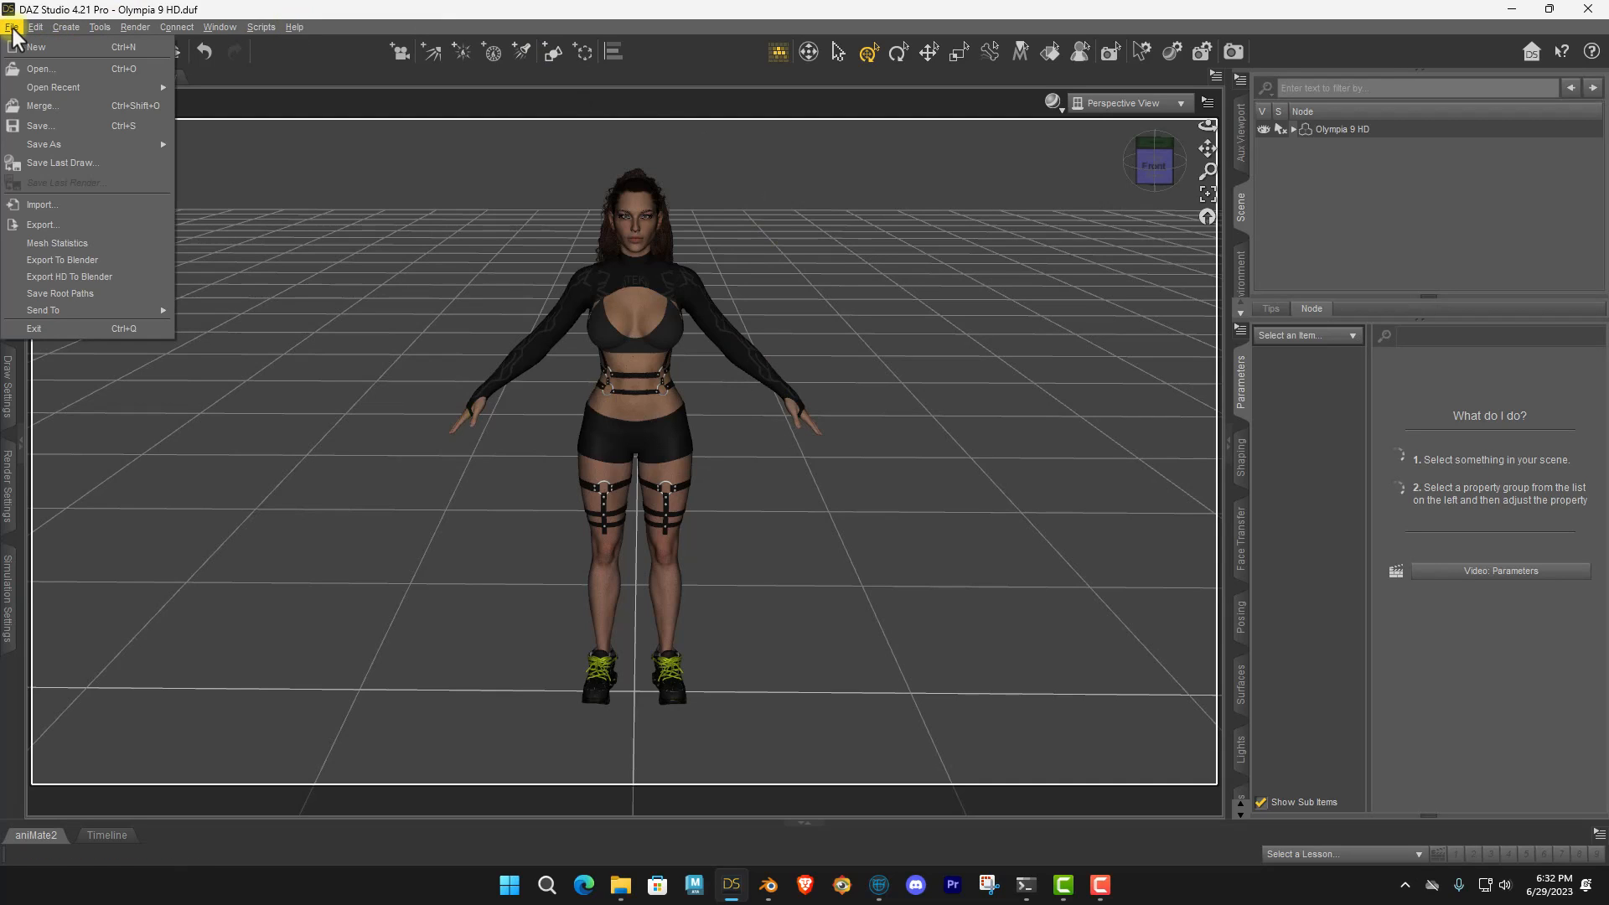
click(57, 224)
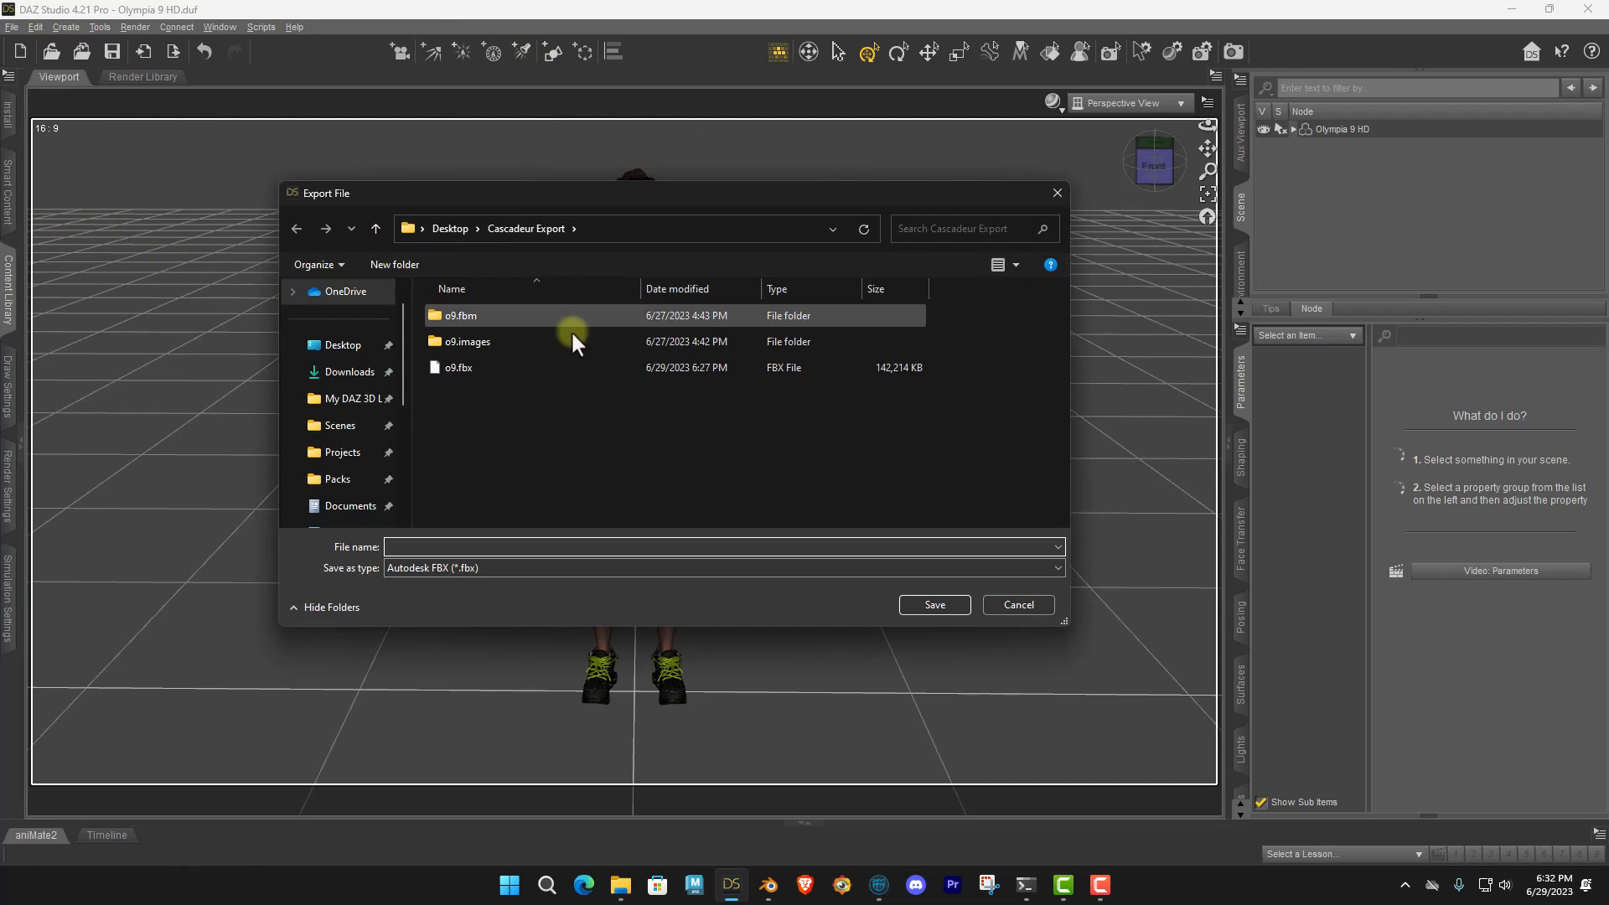
click(511, 545)
text(fvzfvzfzbfbz)
key(BackSpace)
key(BackSpace)
key(BackSpace)
key(BackSpace)
key(BackSpace)
key(BackSpace)
key(BackSpace)
key(BackSpace)
key(BackSpace)
key(BackSpace)
key(BackSpace)
key(BackSpace)
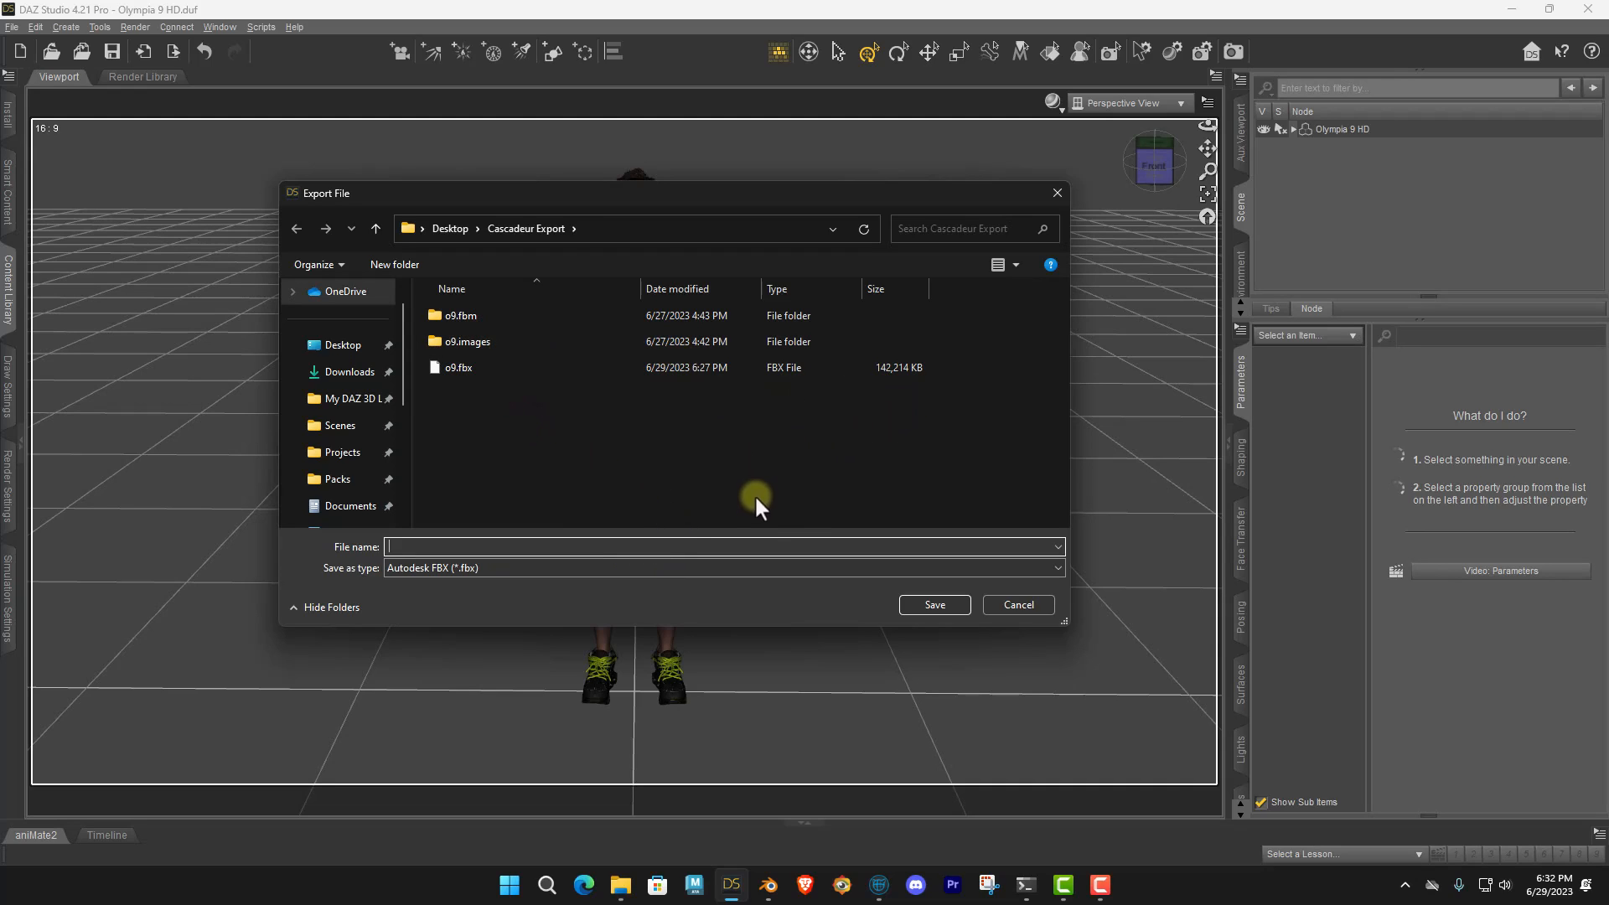
Choose the existing o9.fbx in the Cascadeur Export folder as the export file and agree to replace it.
click(484, 369)
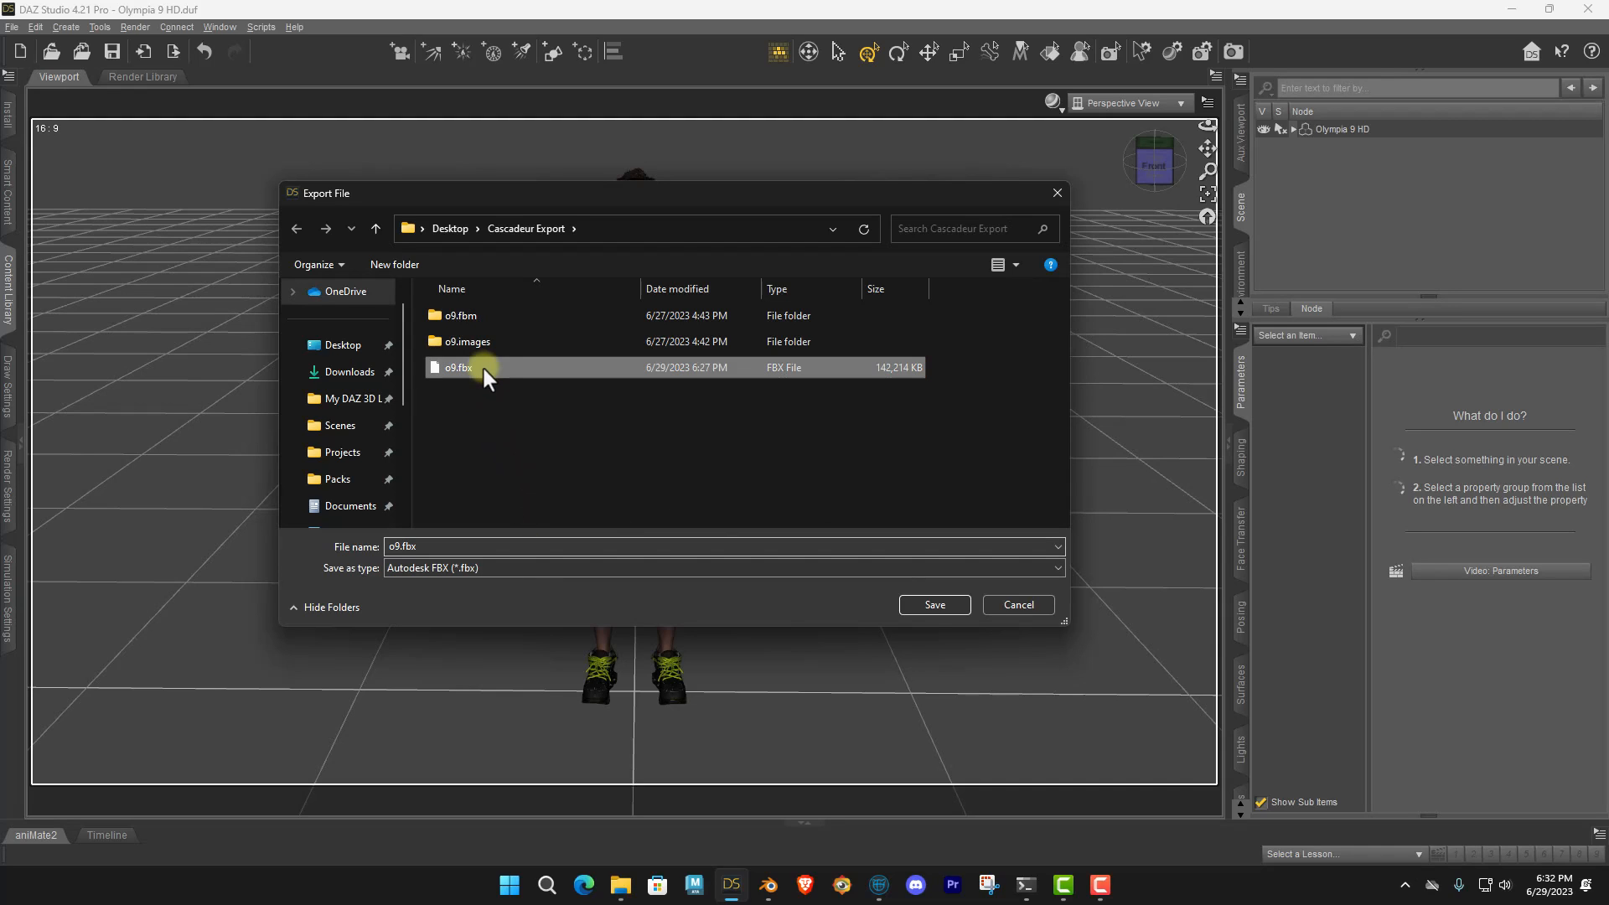
click(923, 606)
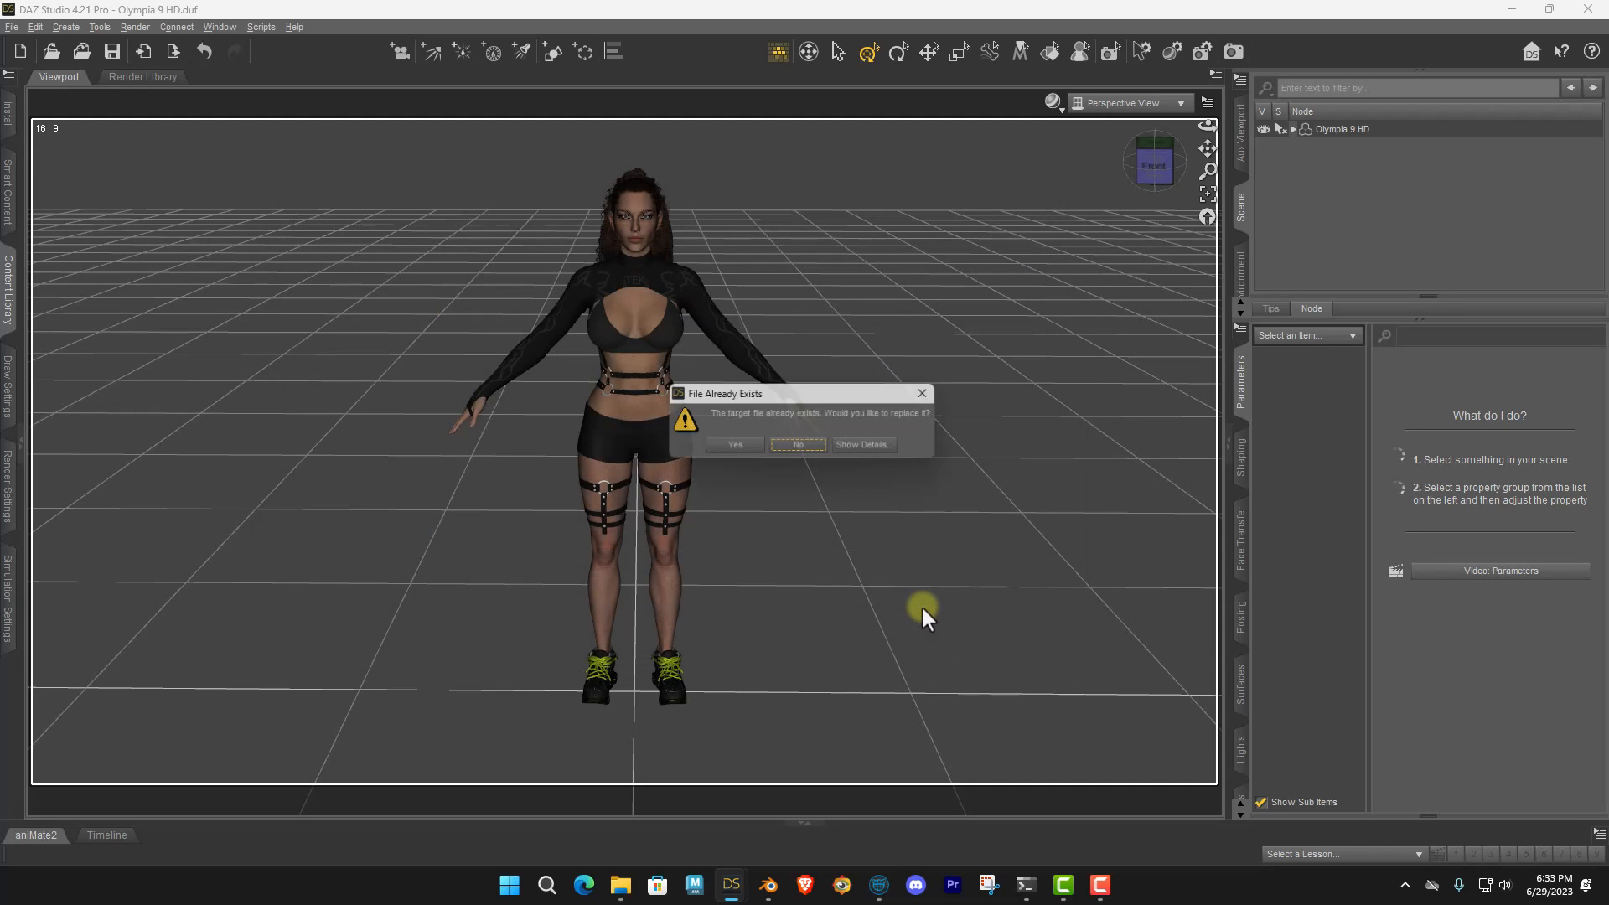
click(748, 451)
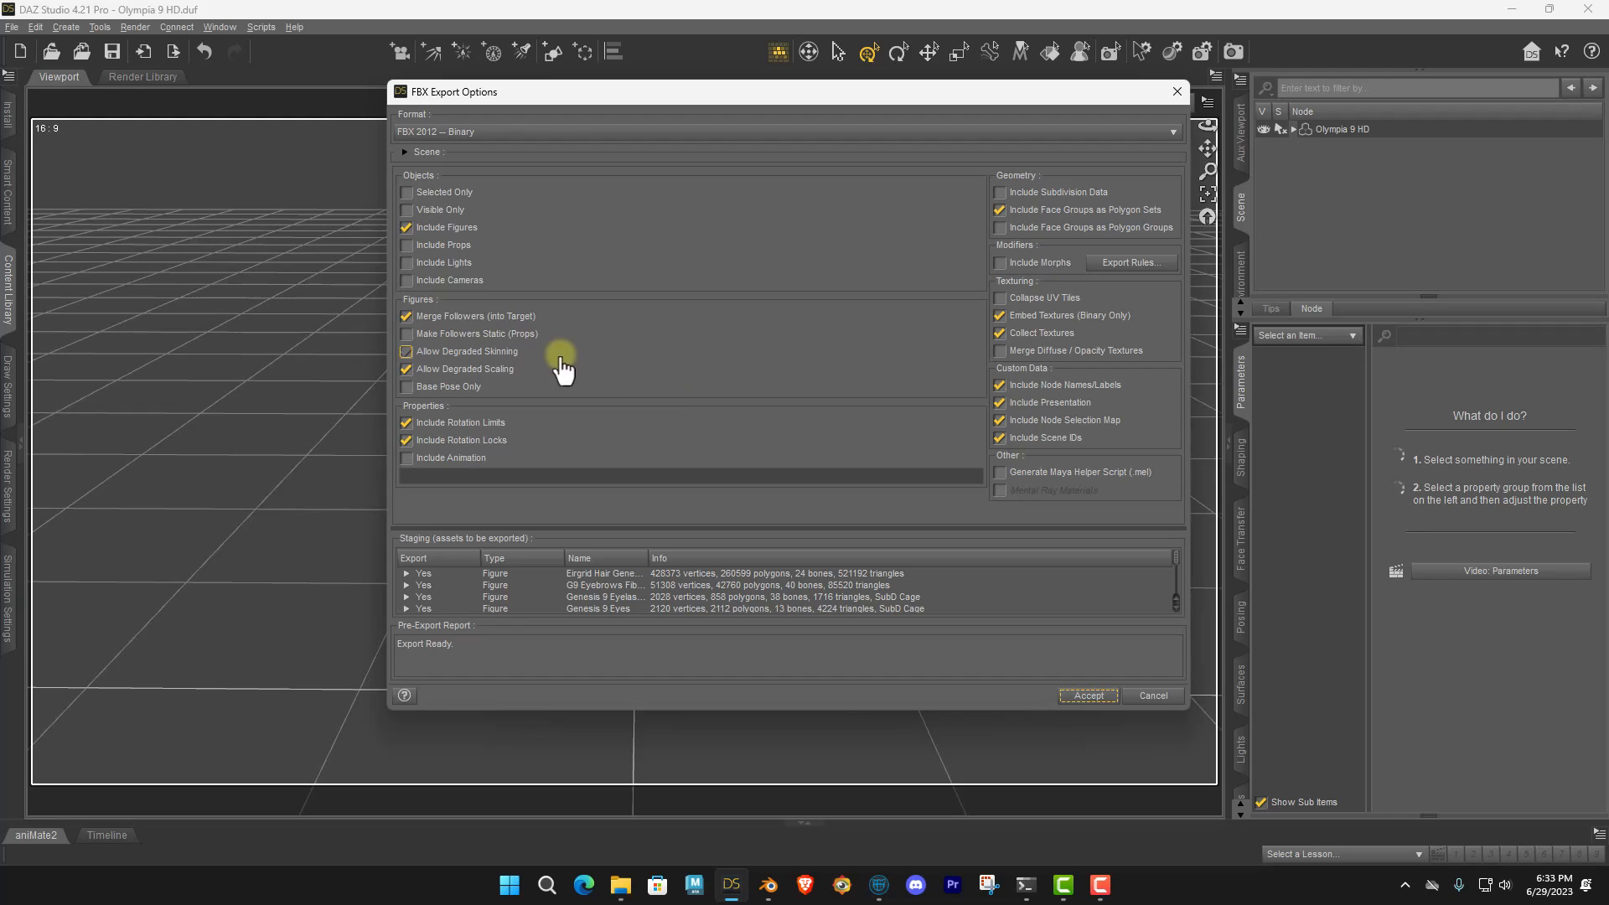
Export in FBX 2012 -- Binary format with merged followers, degraded skinning and scaling allowed, and embedded and collected textures.
click(513, 356)
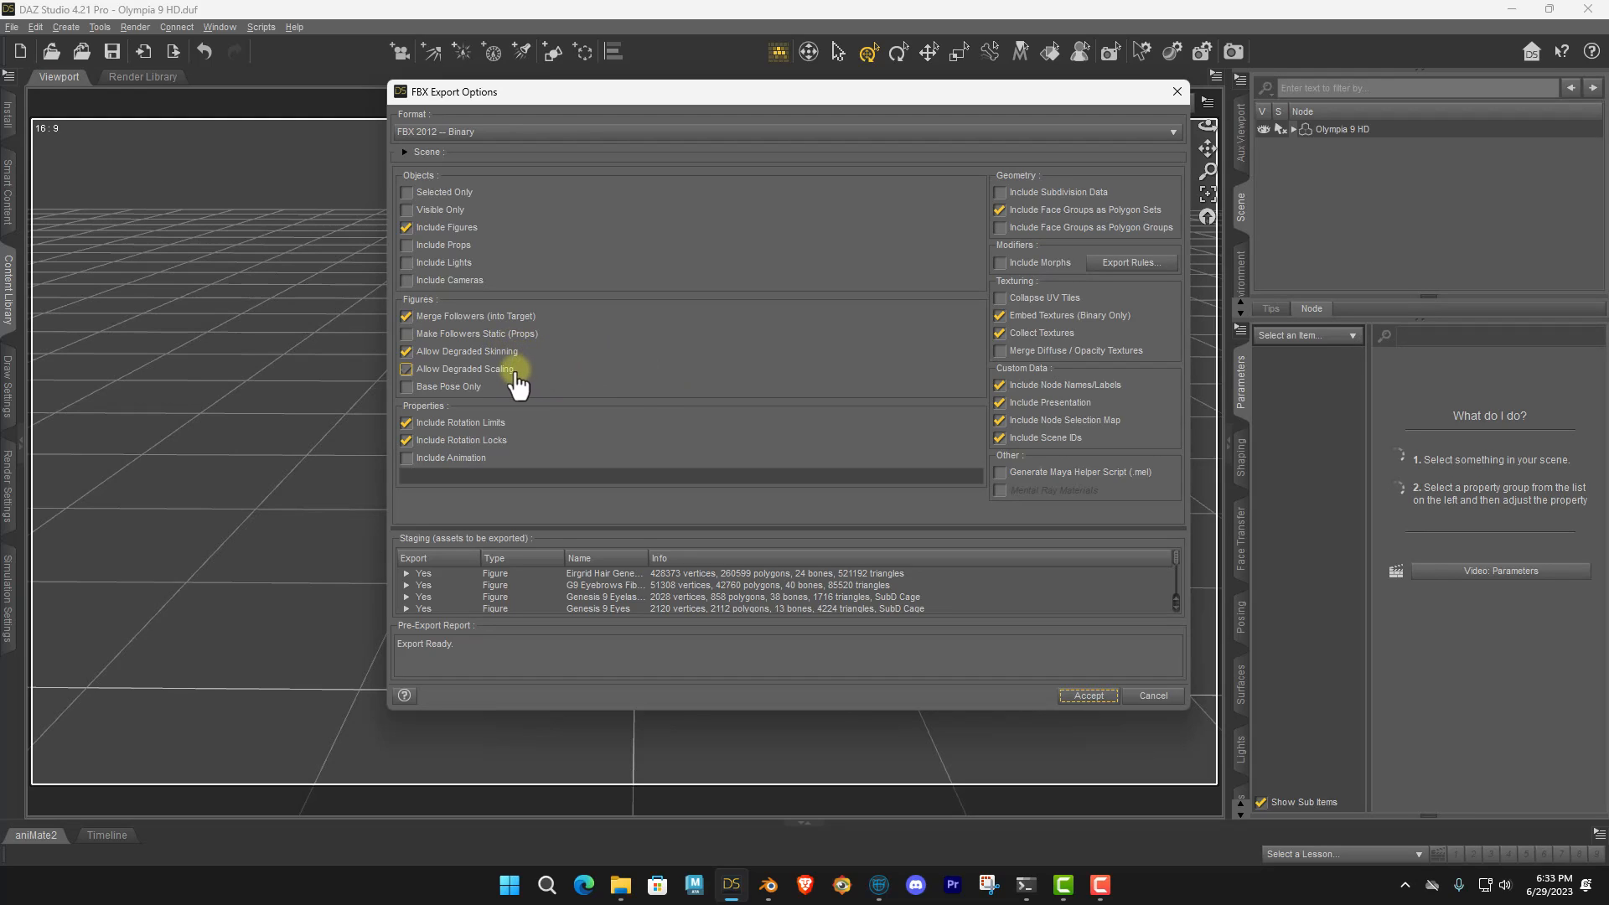
click(555, 320)
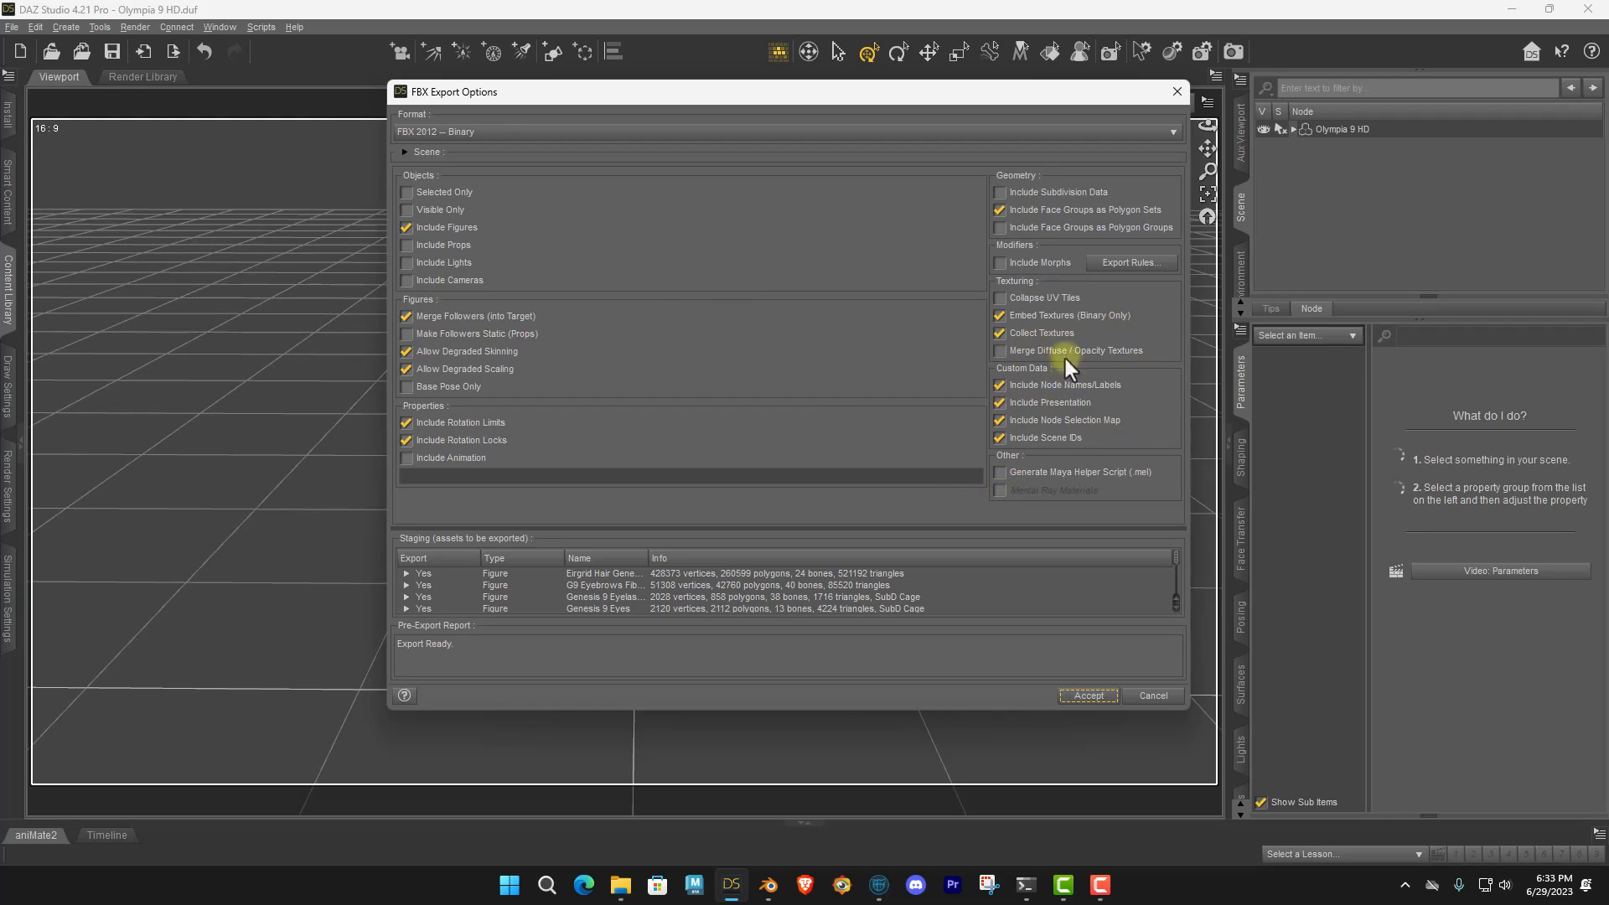
click(1162, 409)
click(435, 127)
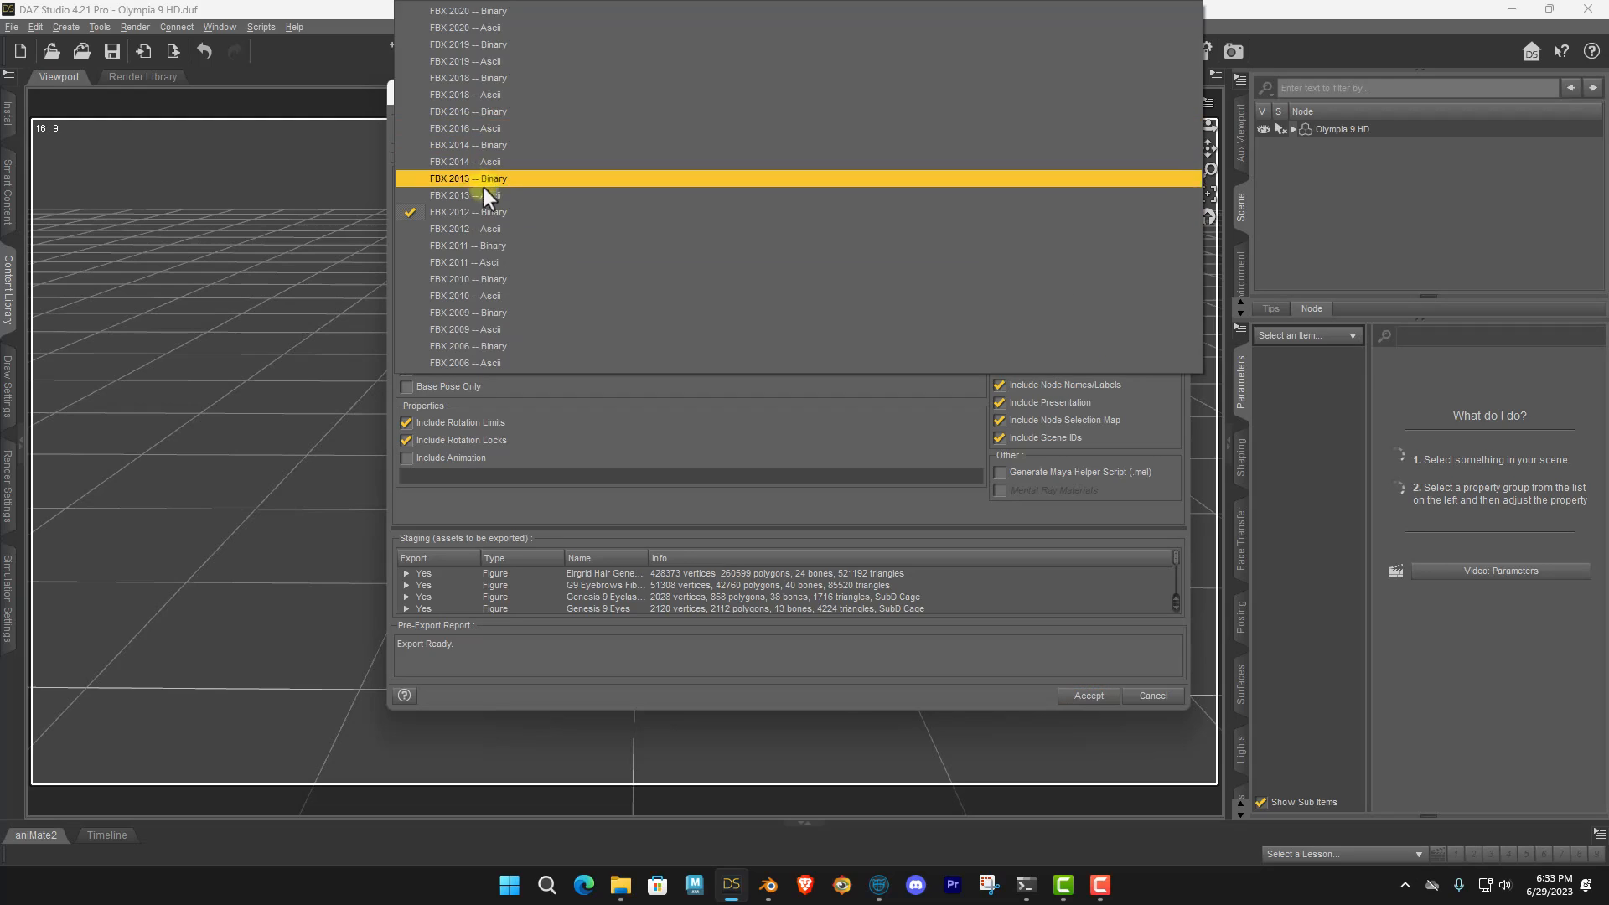
click(480, 209)
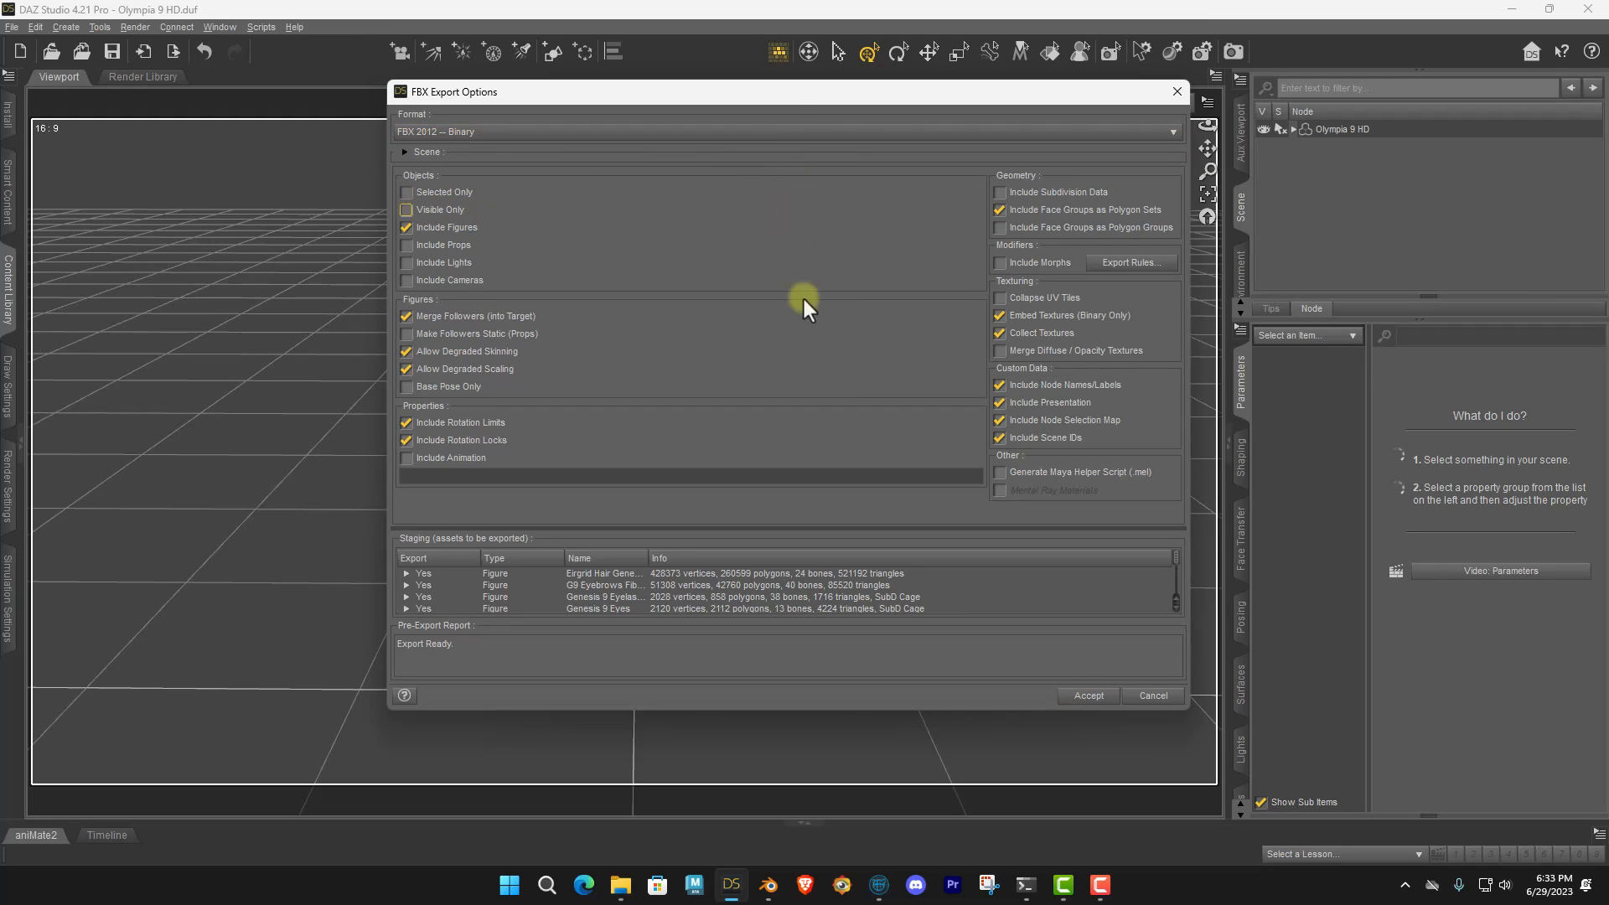
click(1071, 697)
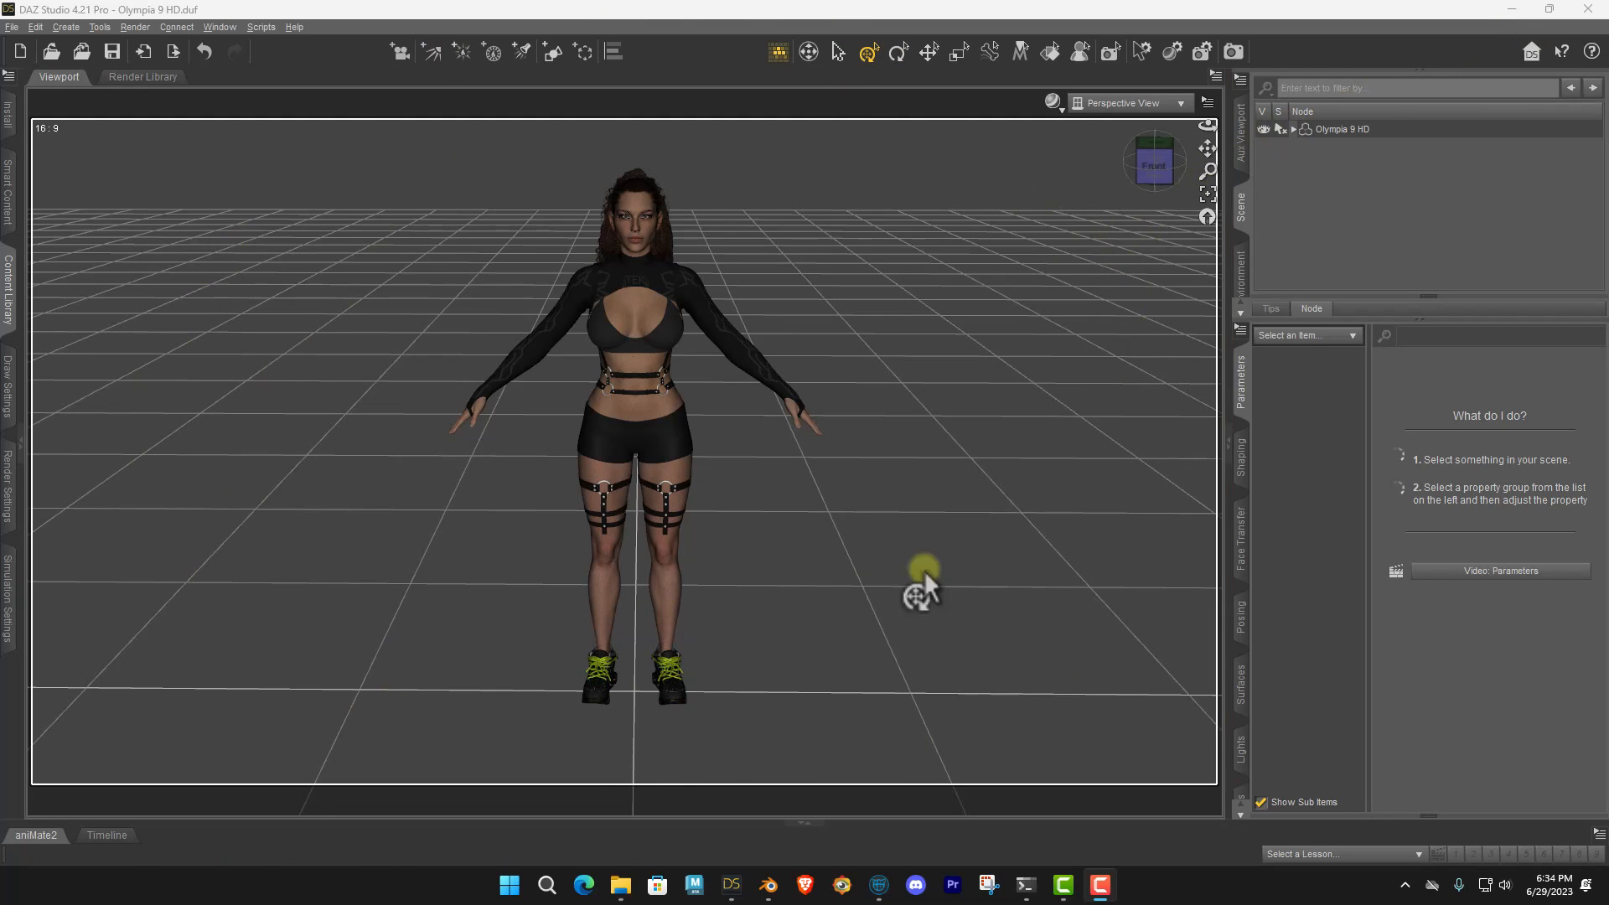
Switch to Cascadeur and import o9.fbx from the Cascadeur Export folder as a model.
click(890, 895)
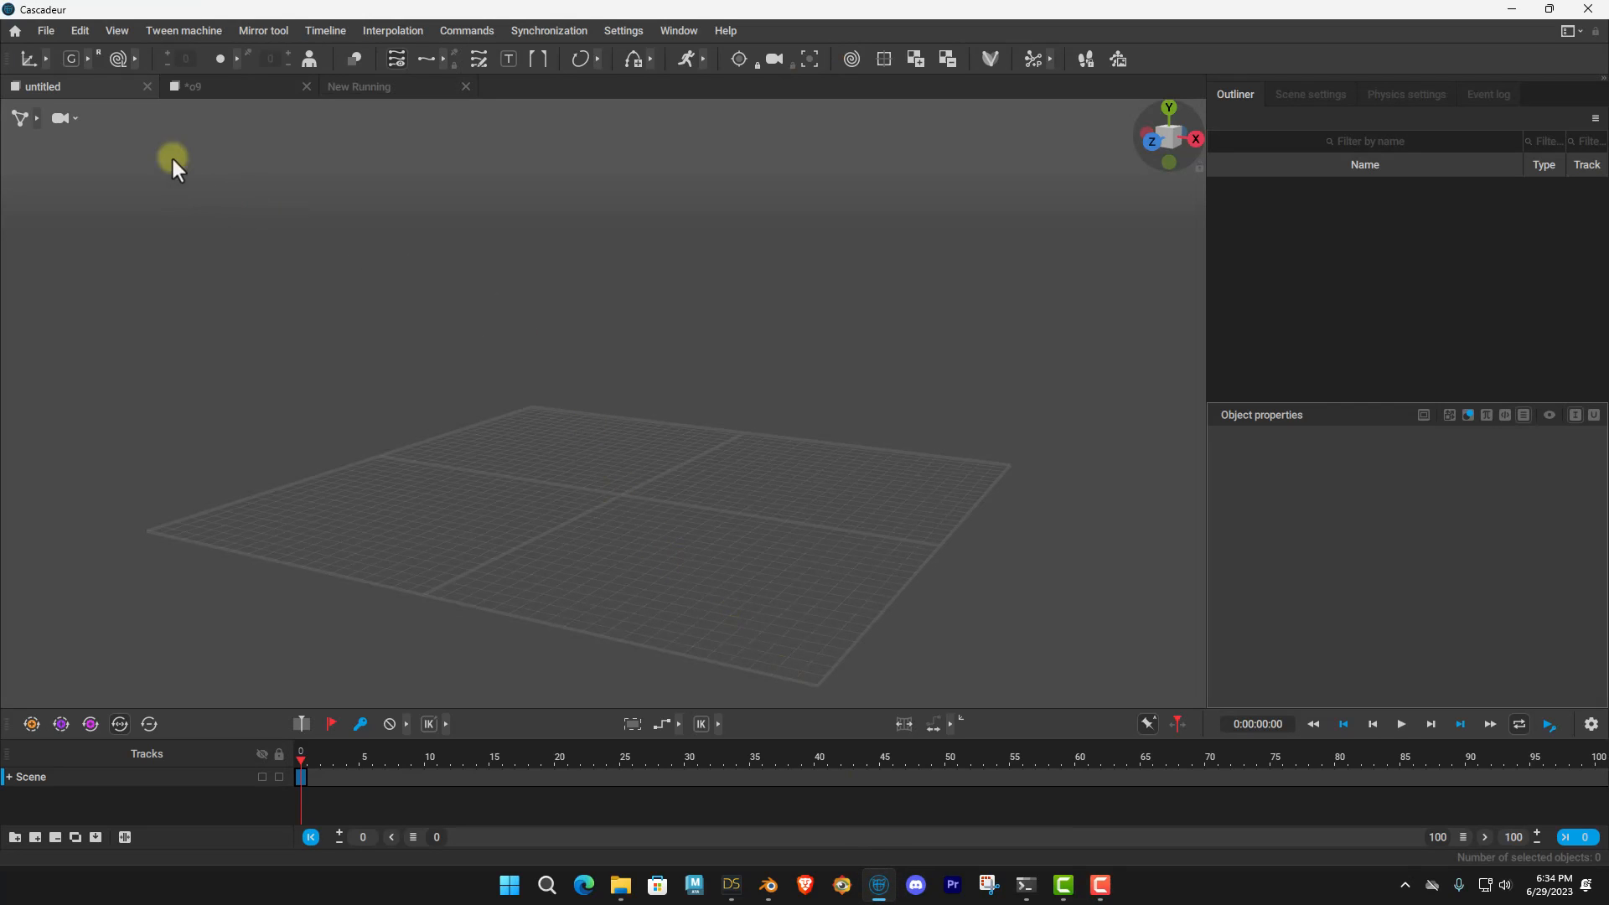
click(49, 37)
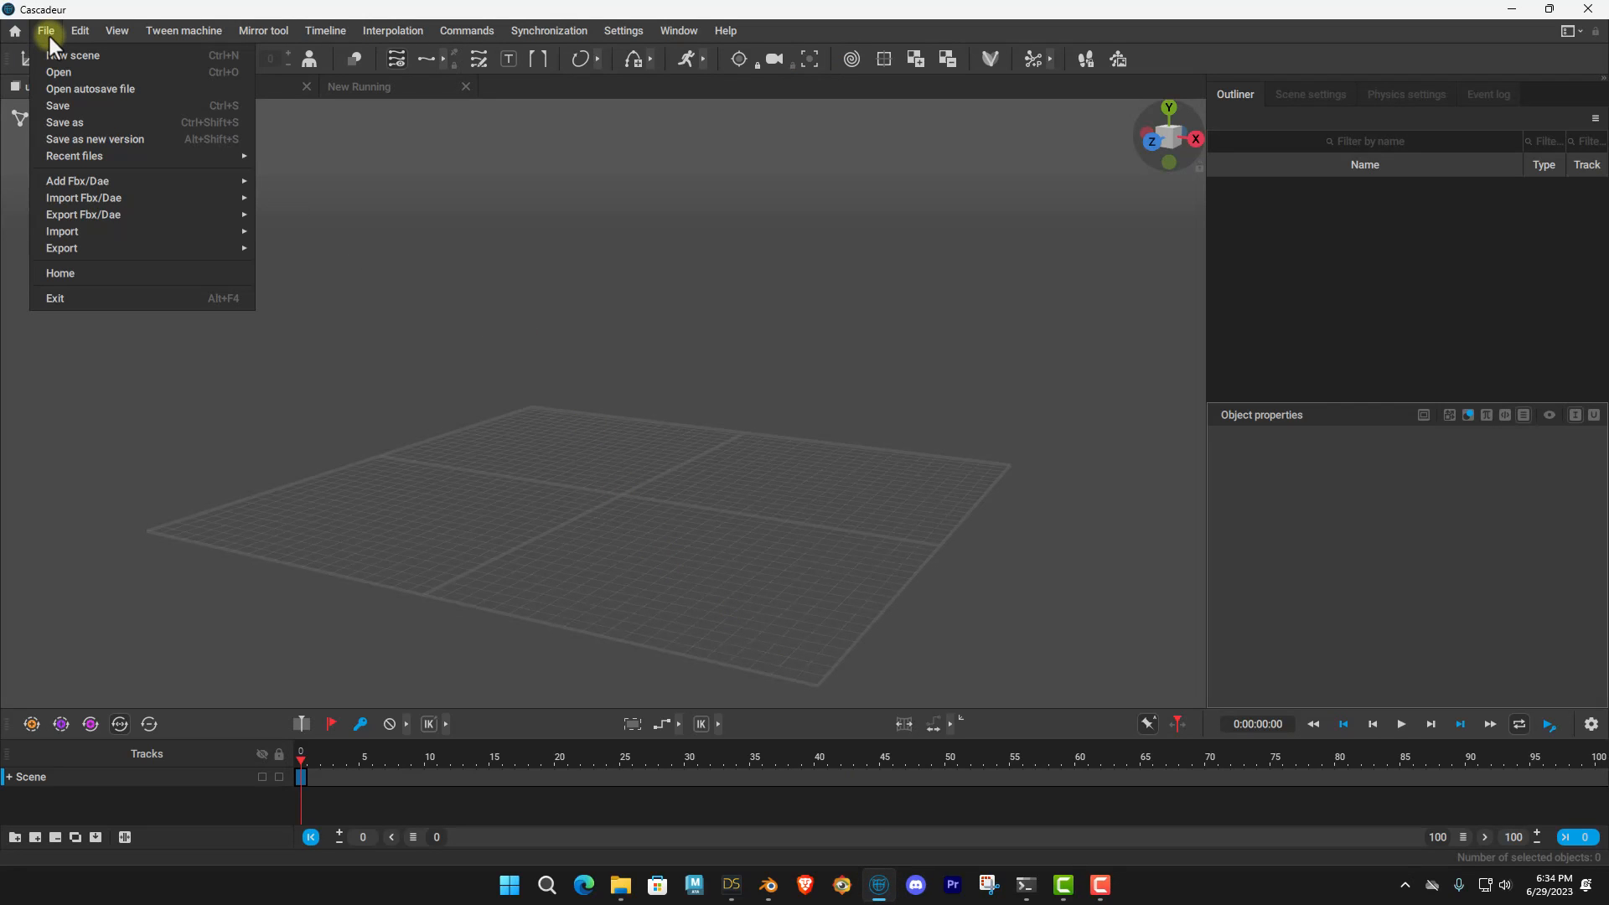
mouse_move(127, 198)
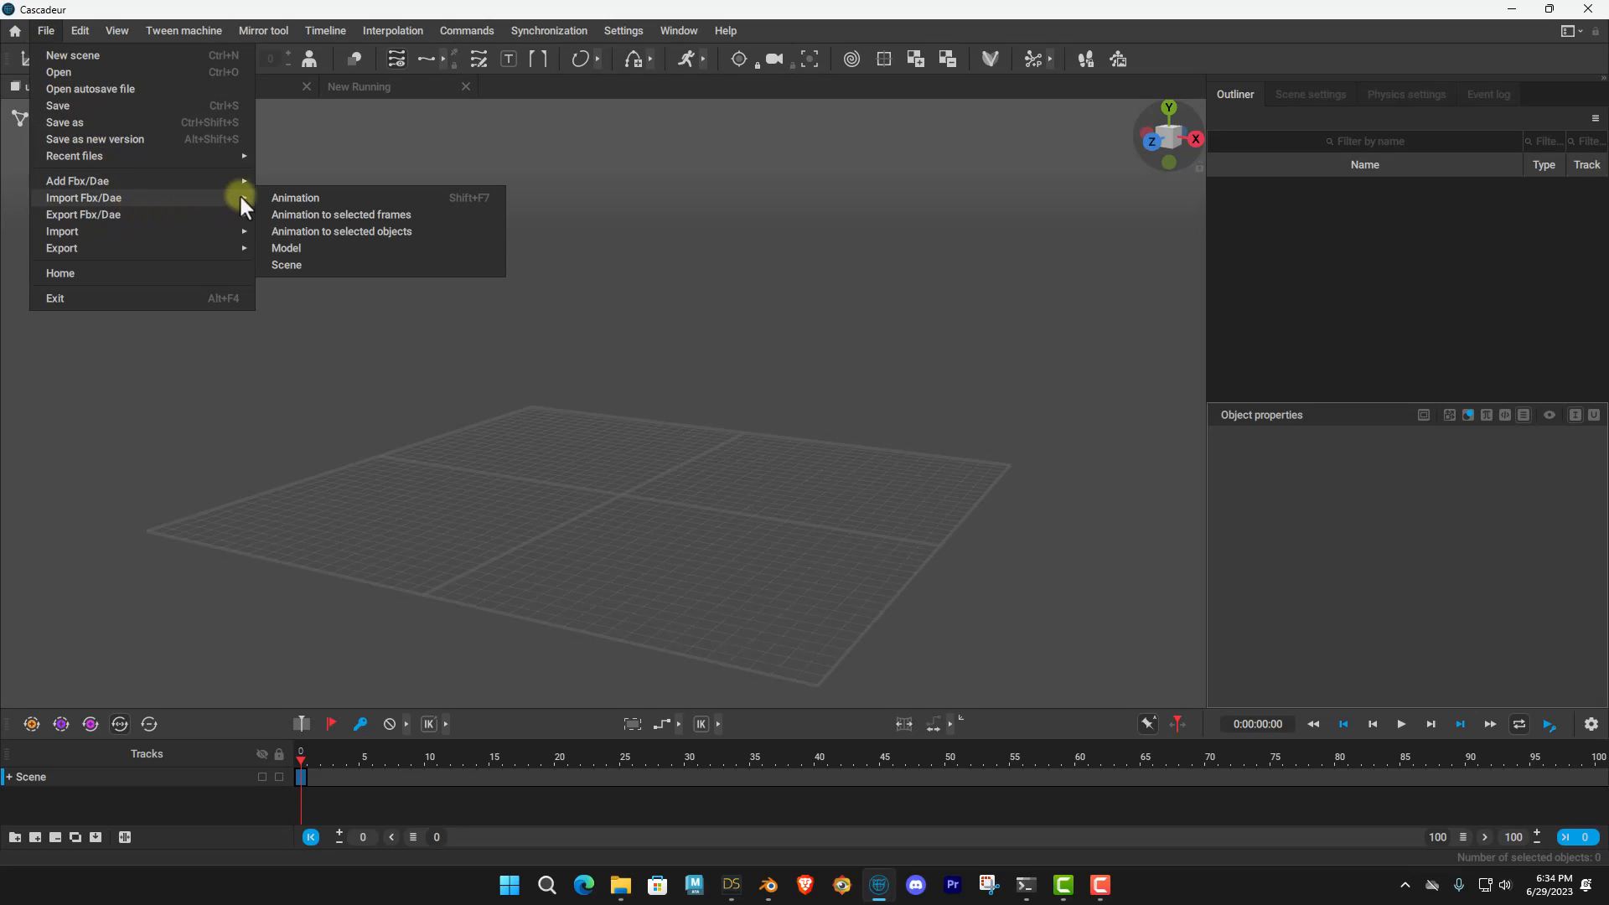
click(319, 248)
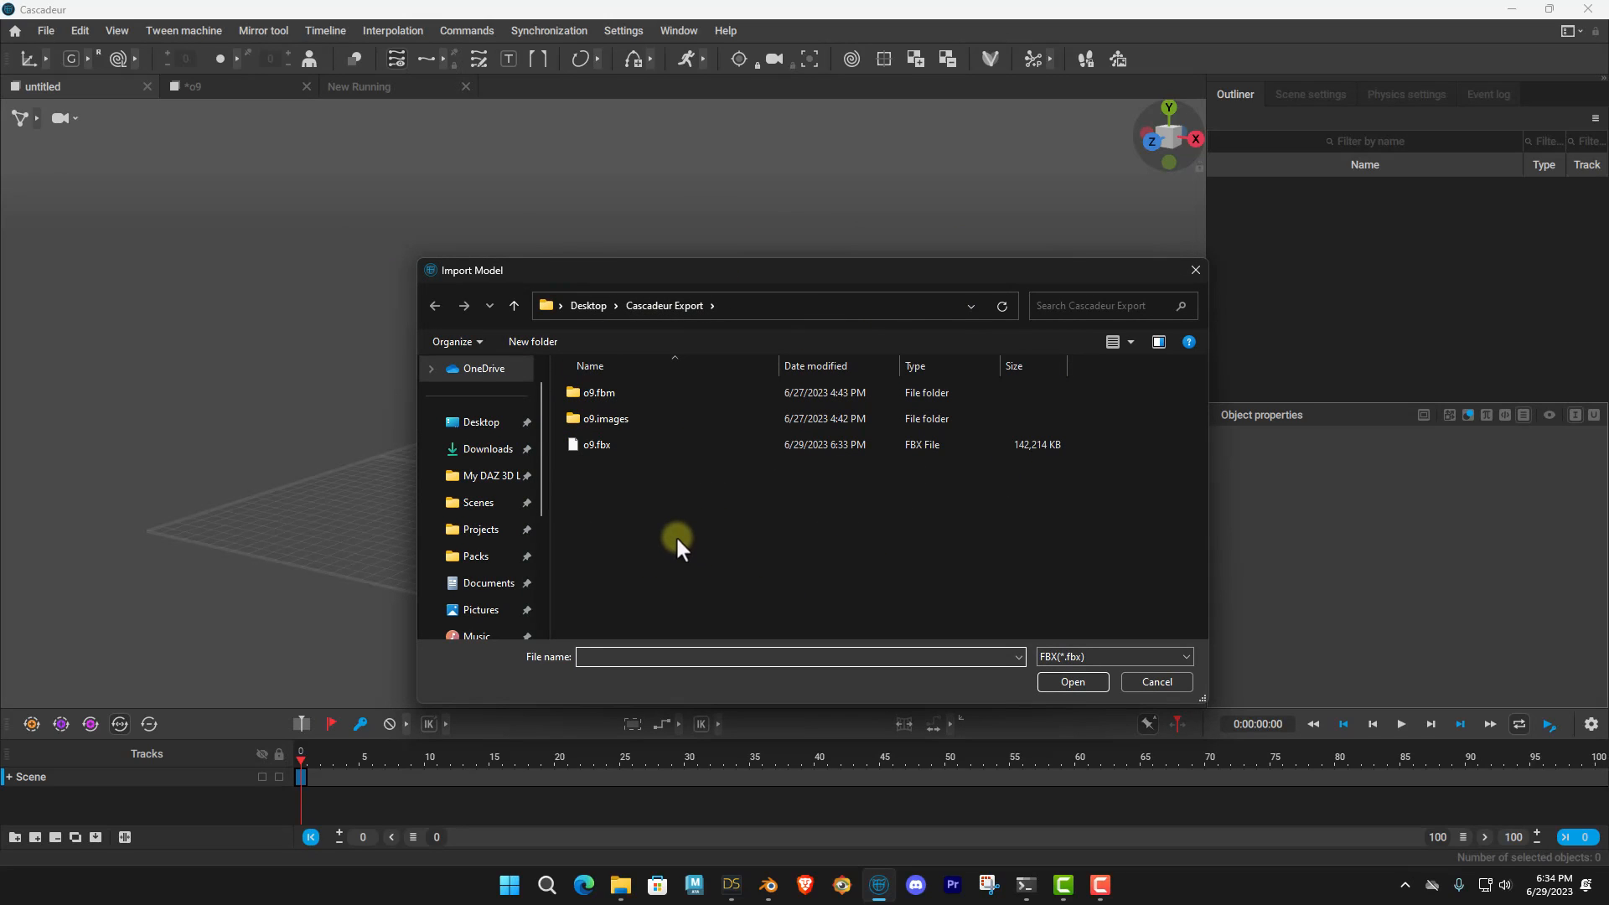
click(652, 449)
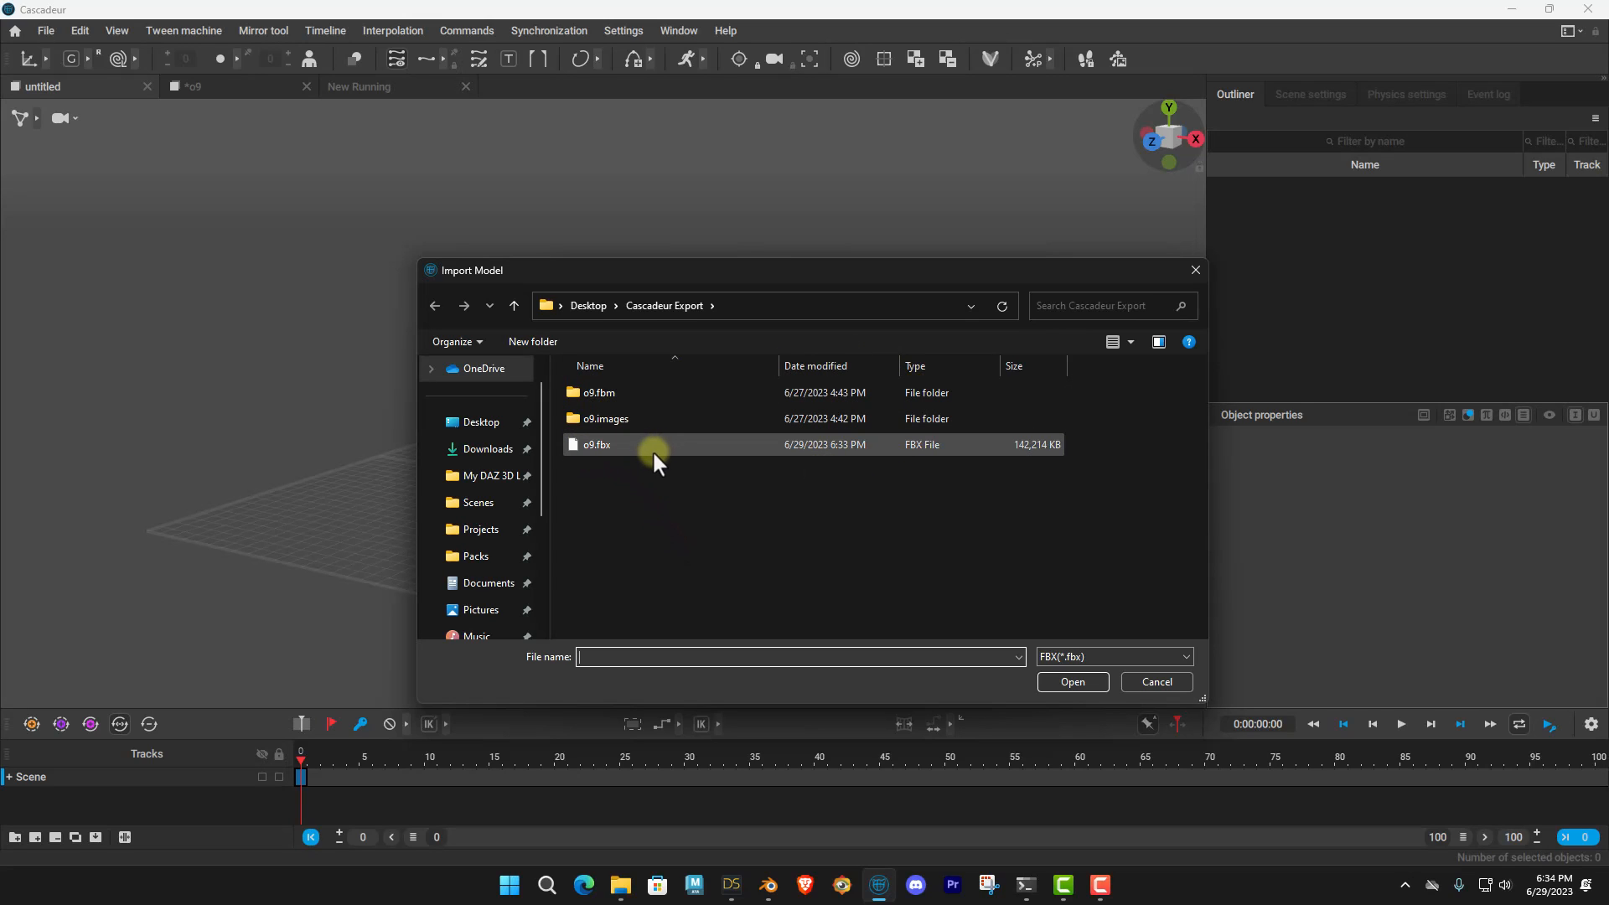
click(1066, 682)
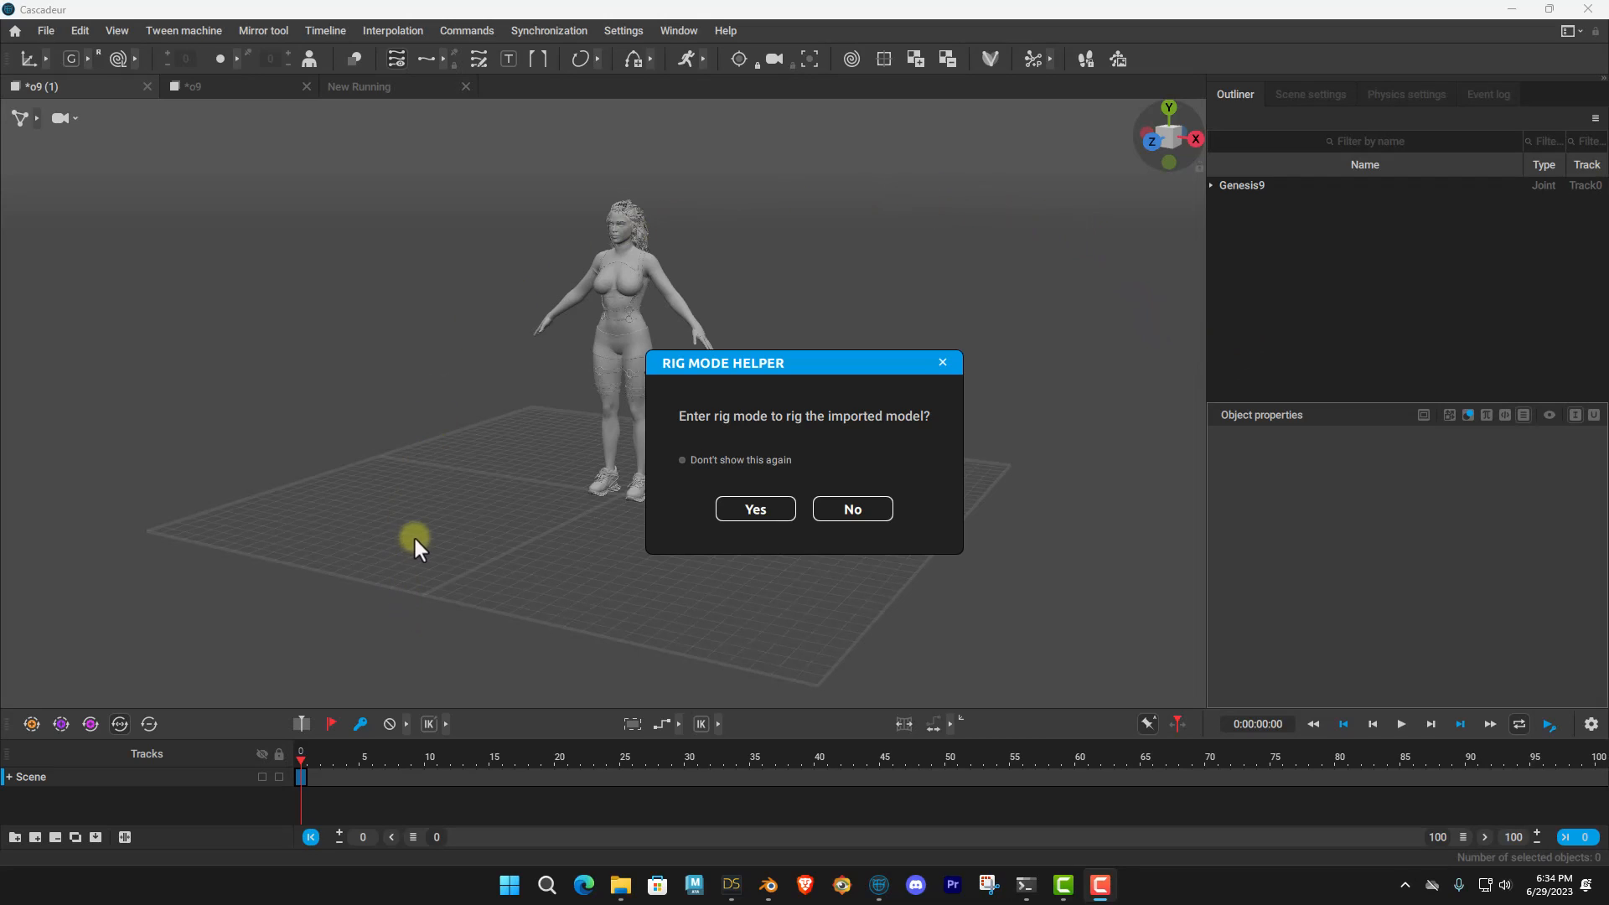
Enter rig mode for the imported model, launch the quick rigging tool and dismiss the bone recognition notice.
click(741, 506)
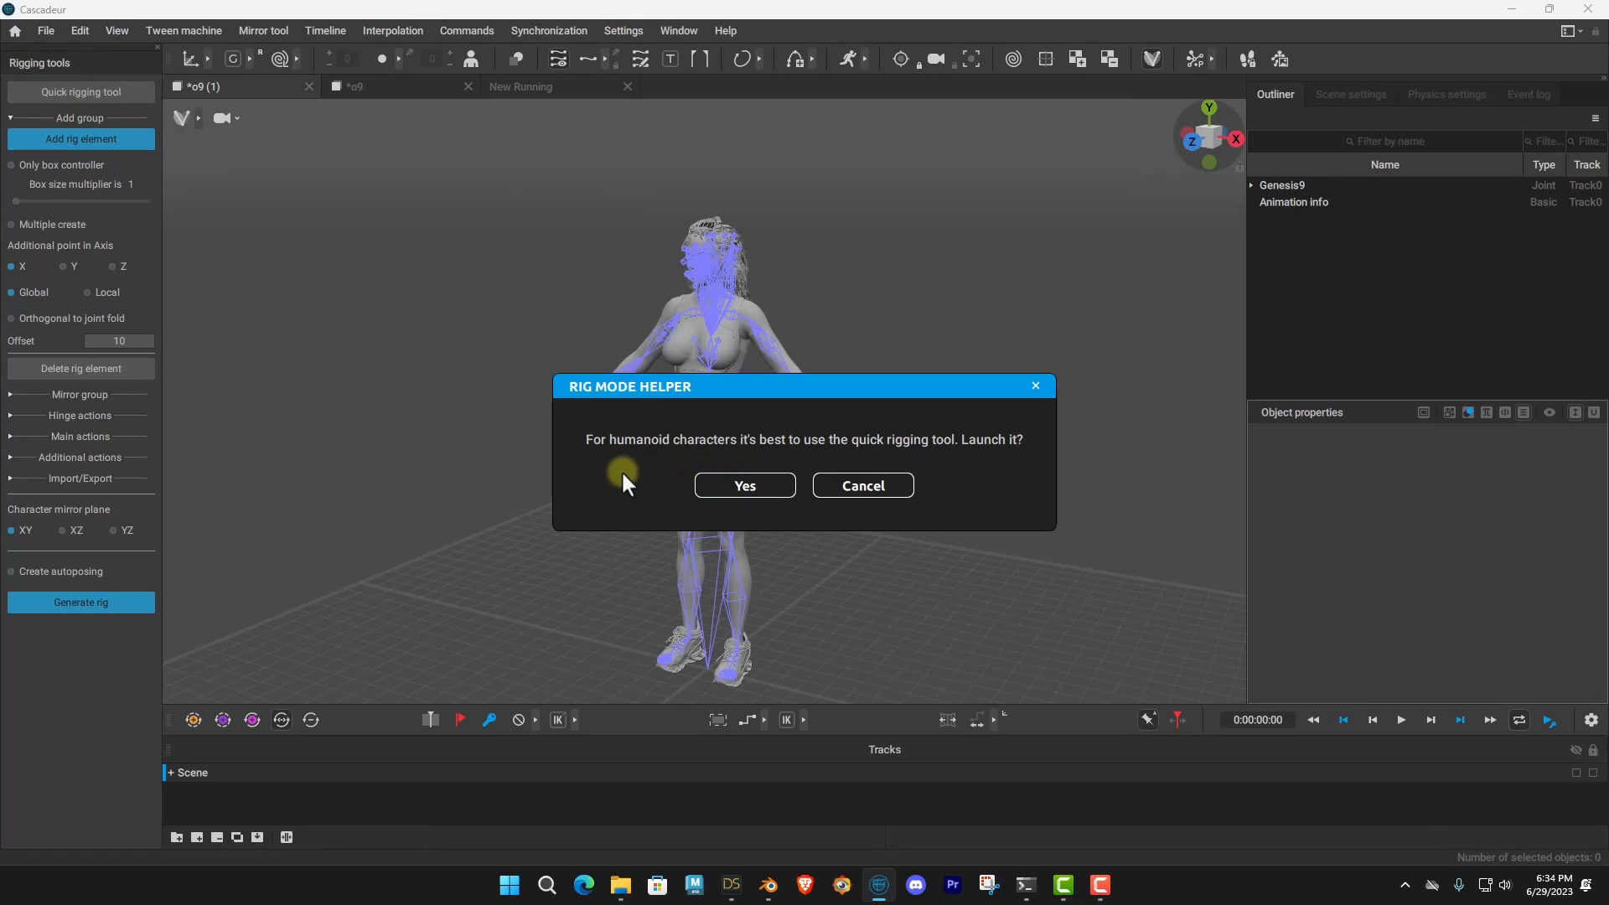
click(734, 485)
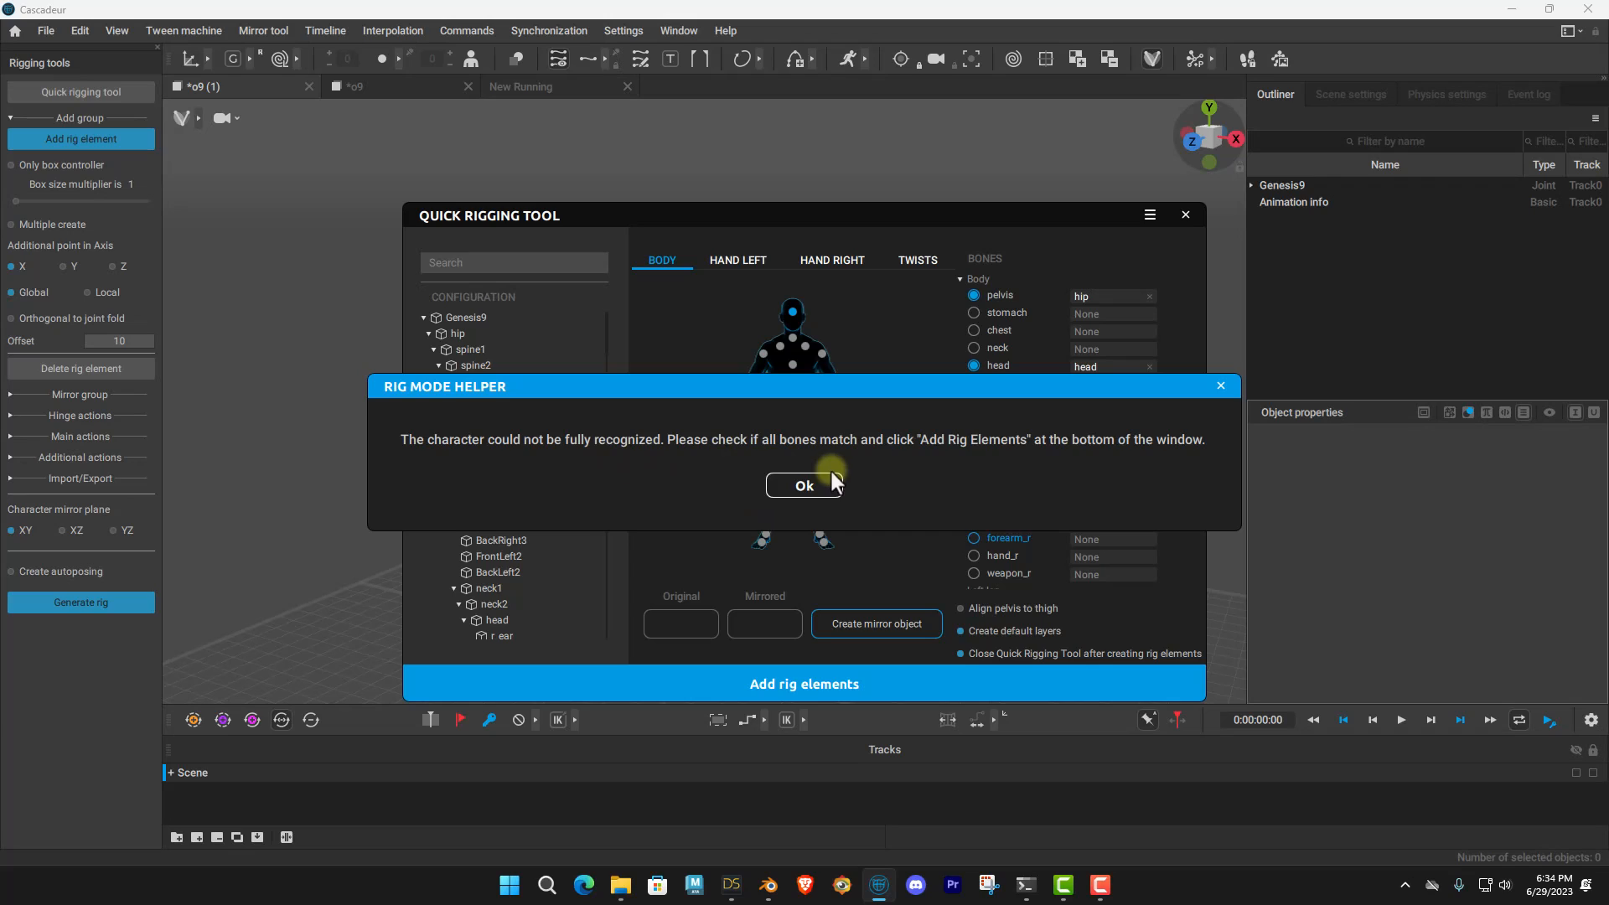
click(811, 477)
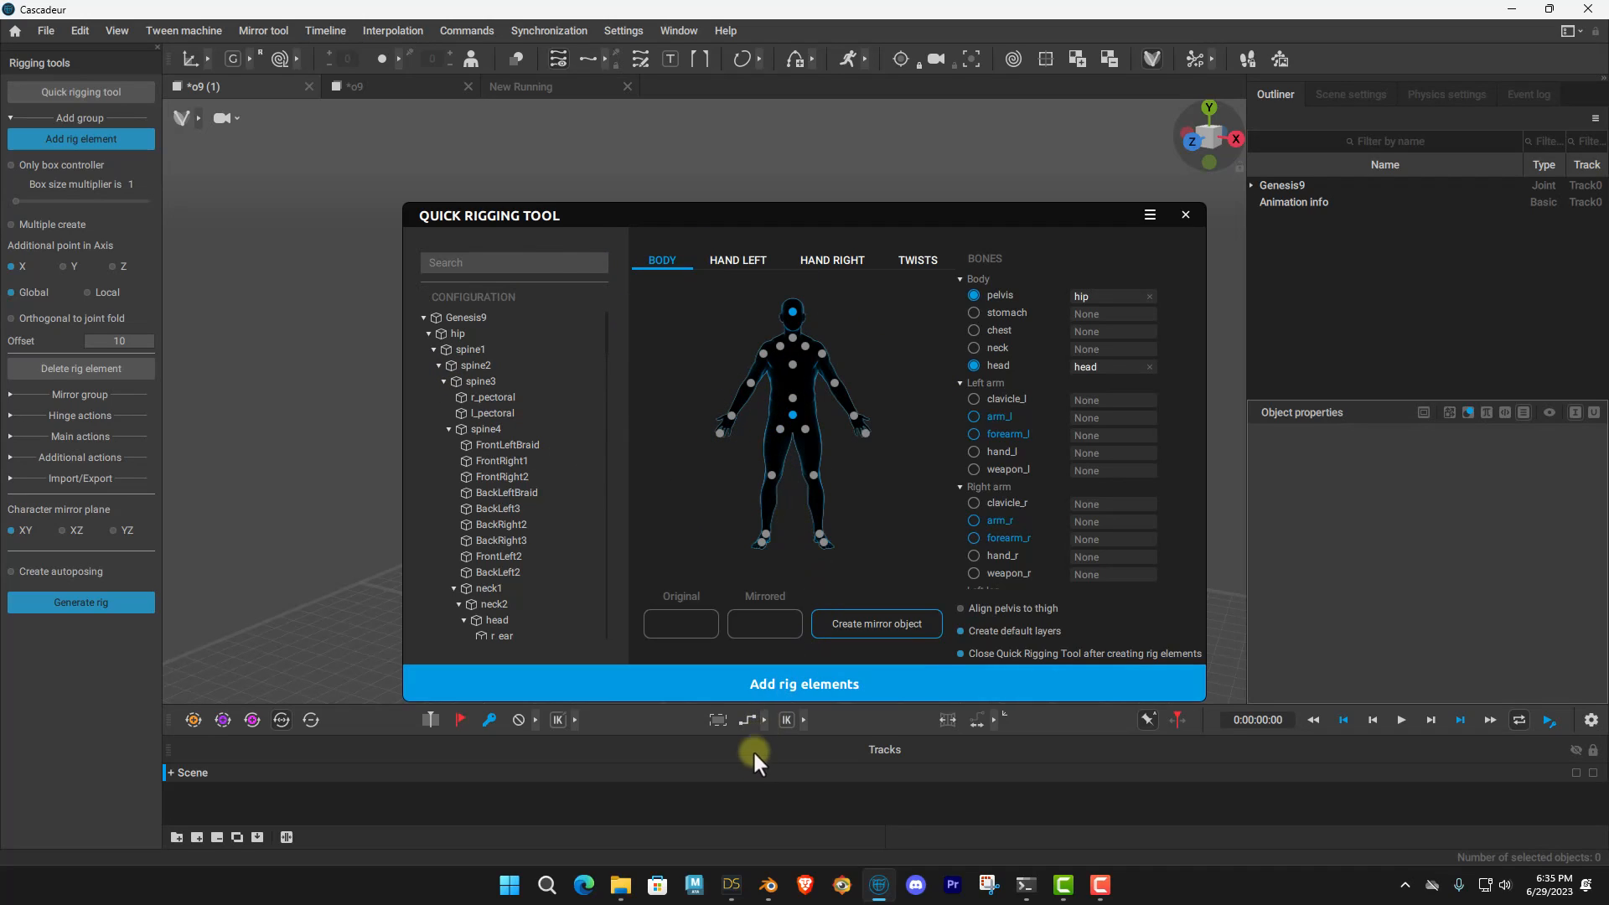
Switch to DAZ Studio and examine where the upper torso and left lower leg bones sit in the Olympia 9 HD hierarchy.
click(732, 885)
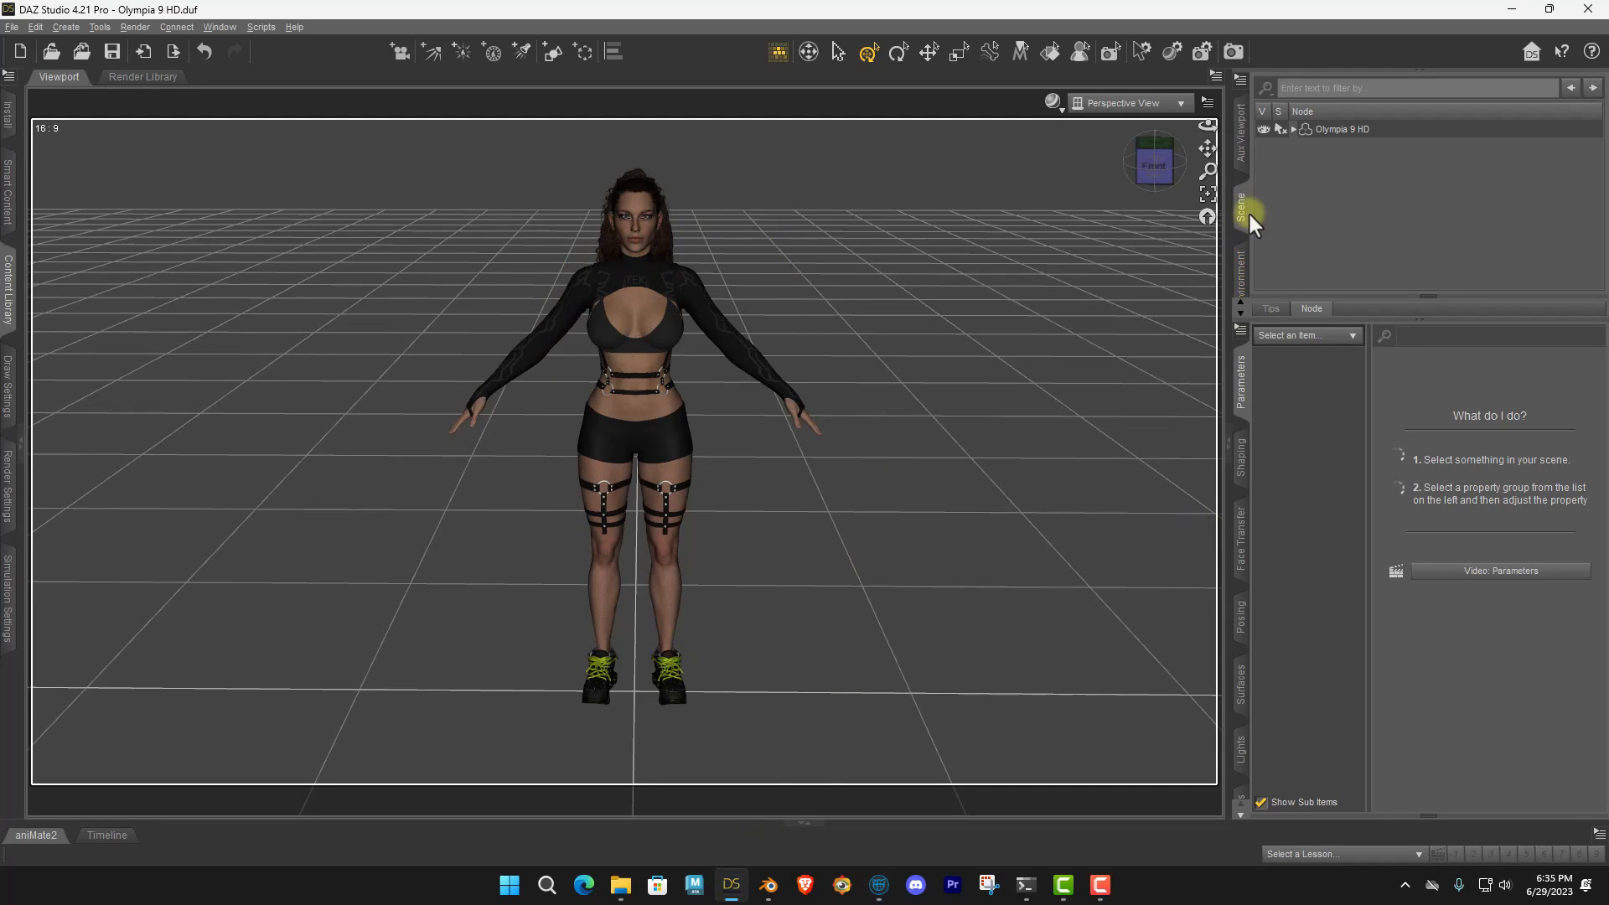
click(1292, 129)
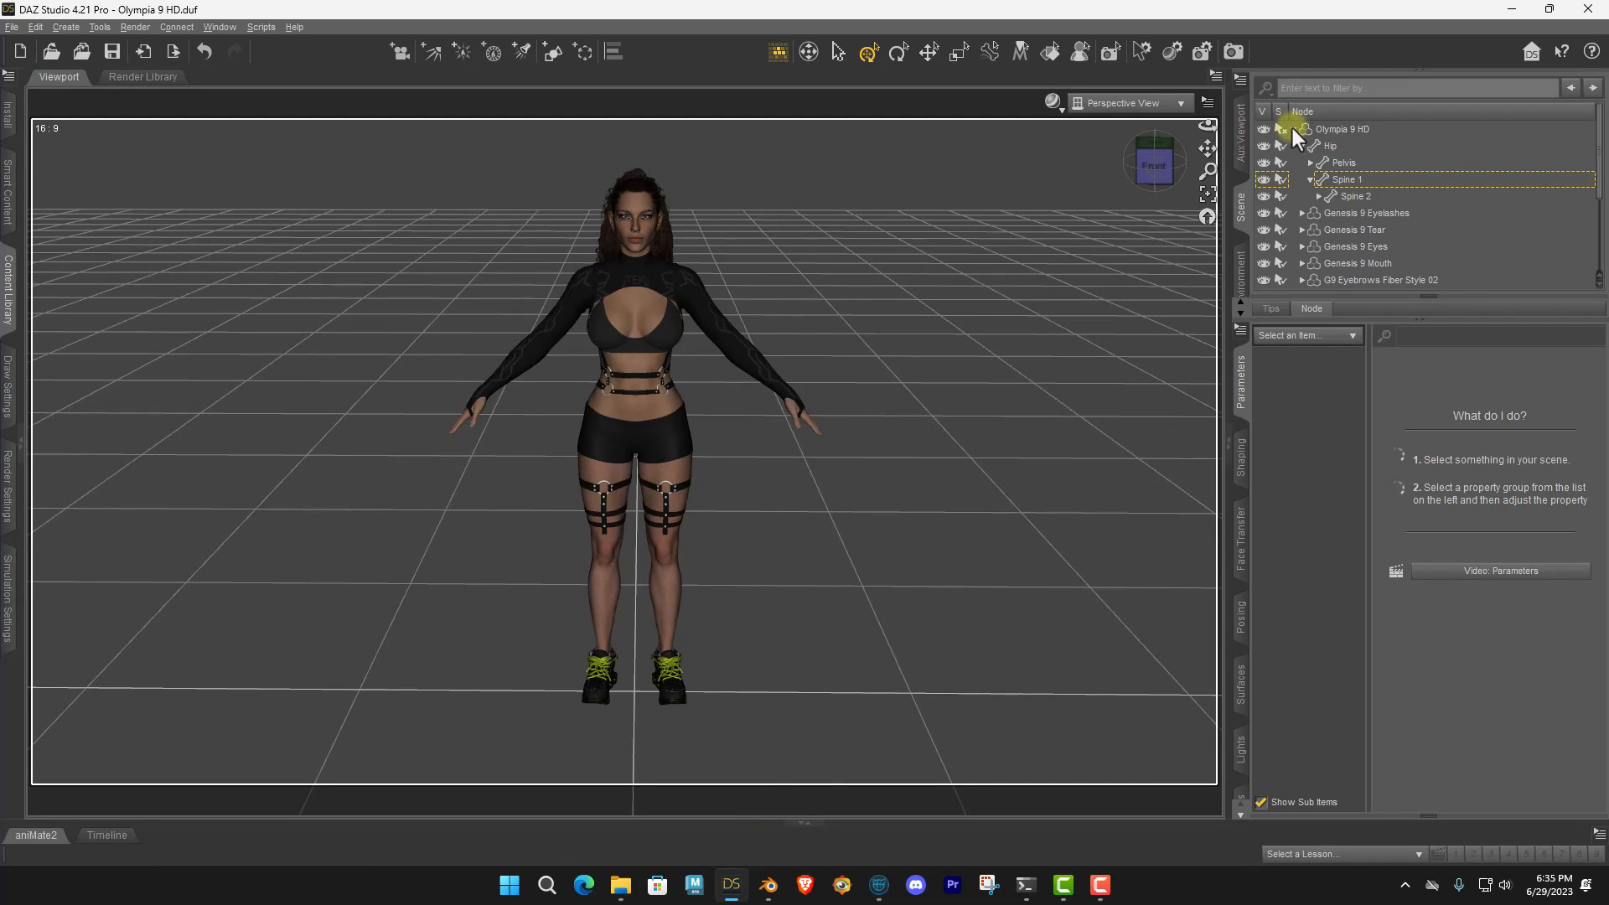
click(630, 344)
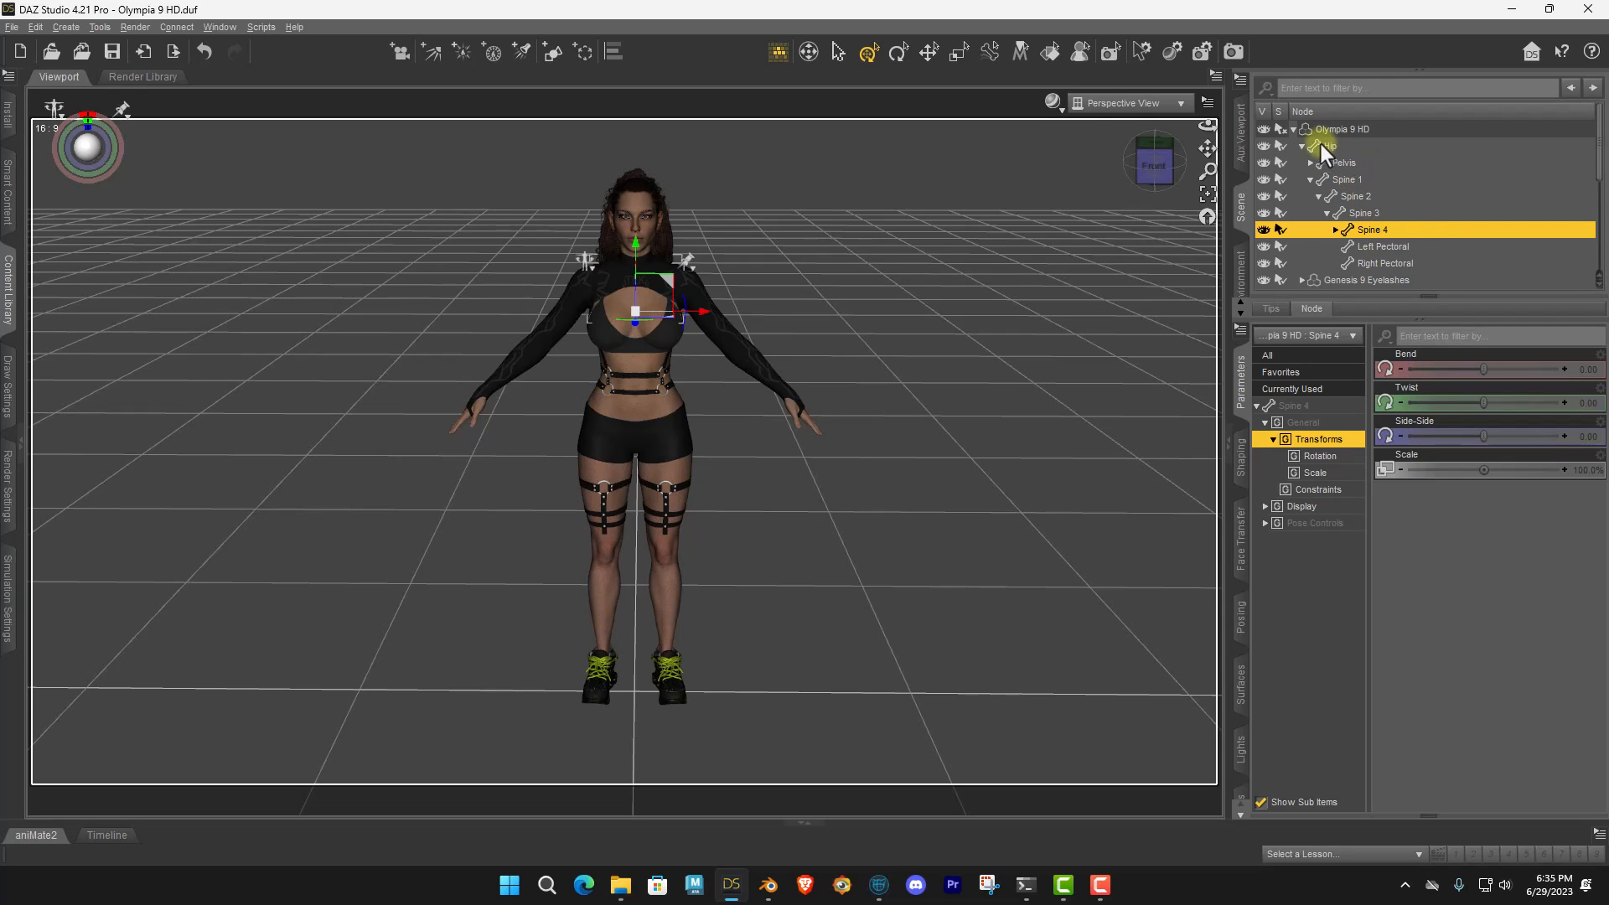
click(992, 411)
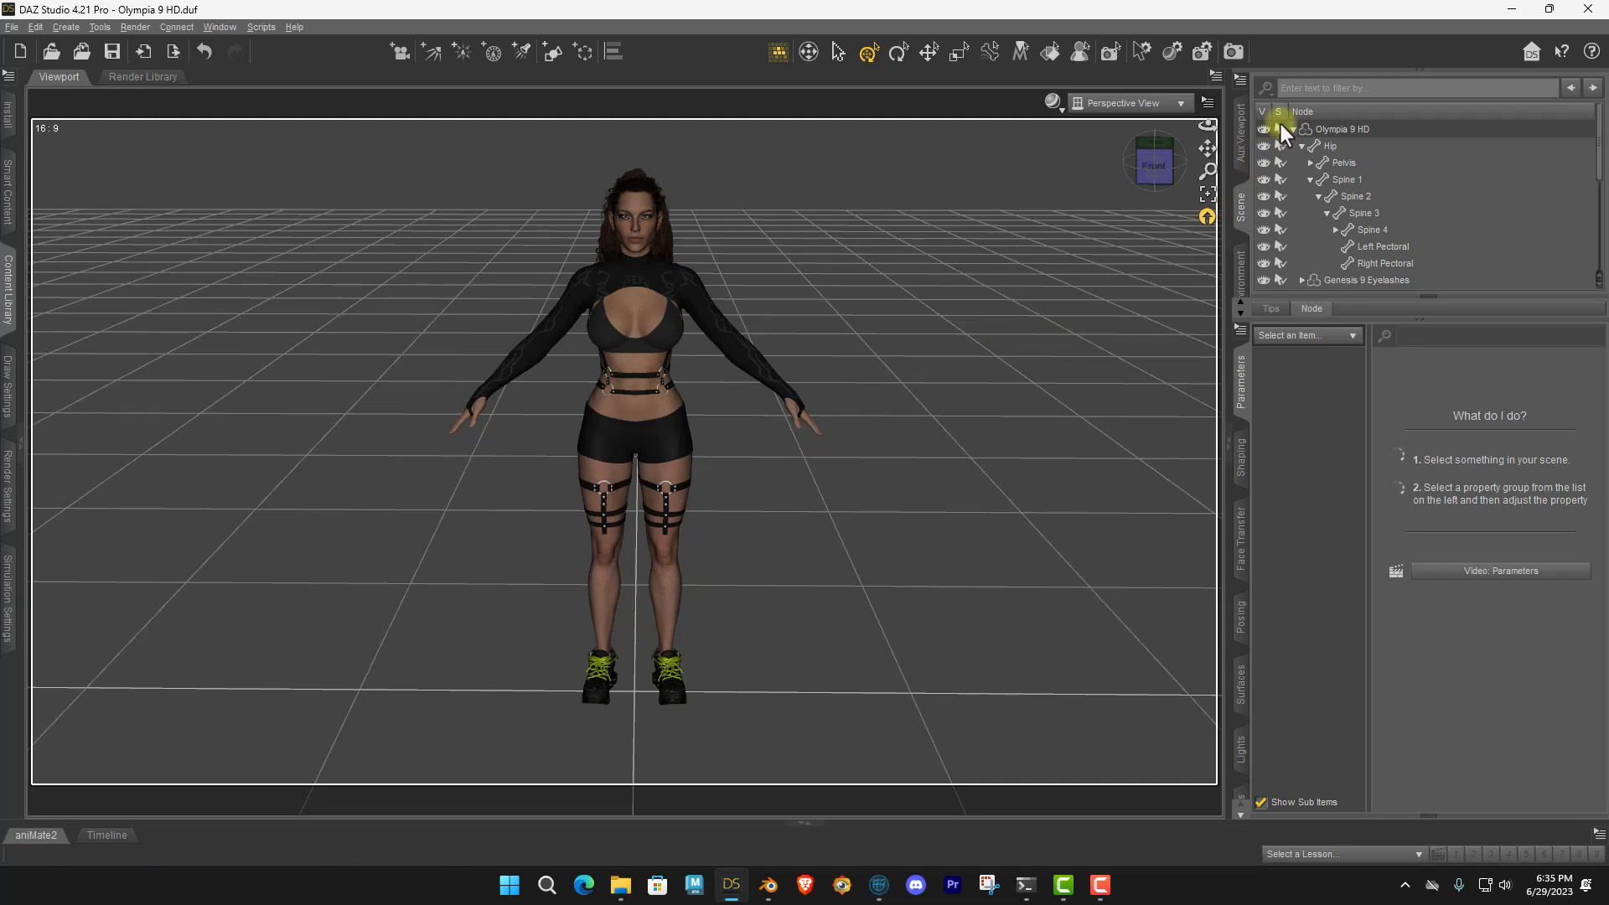
click(659, 636)
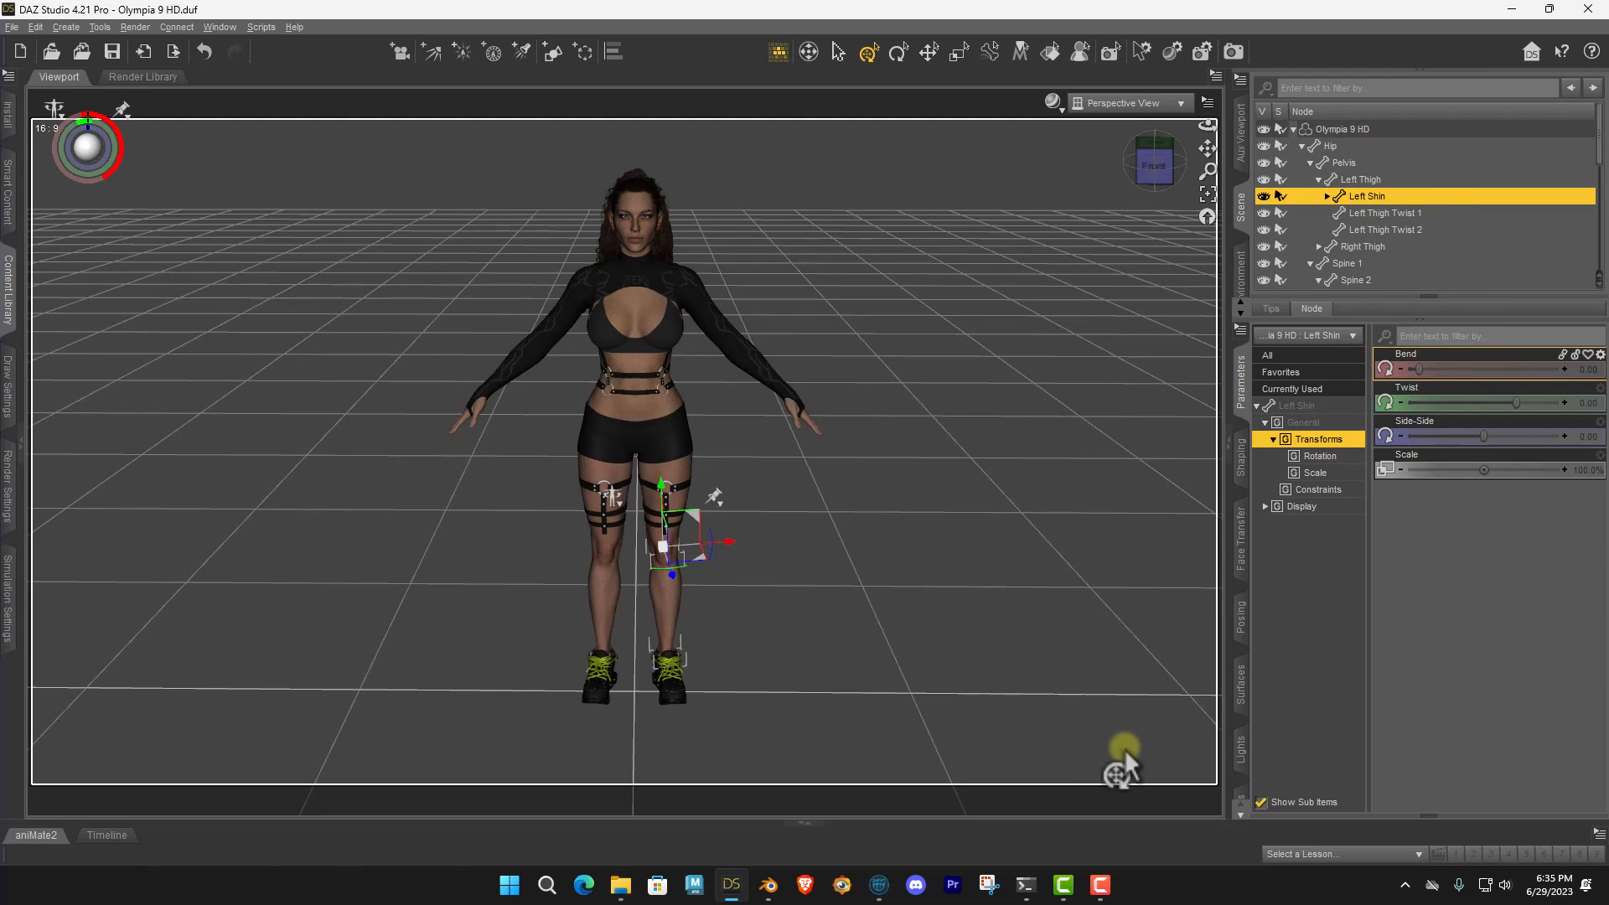
Return to Cascadeur, assign the spine2 joint to the stomach bone and check its location on the model.
click(879, 884)
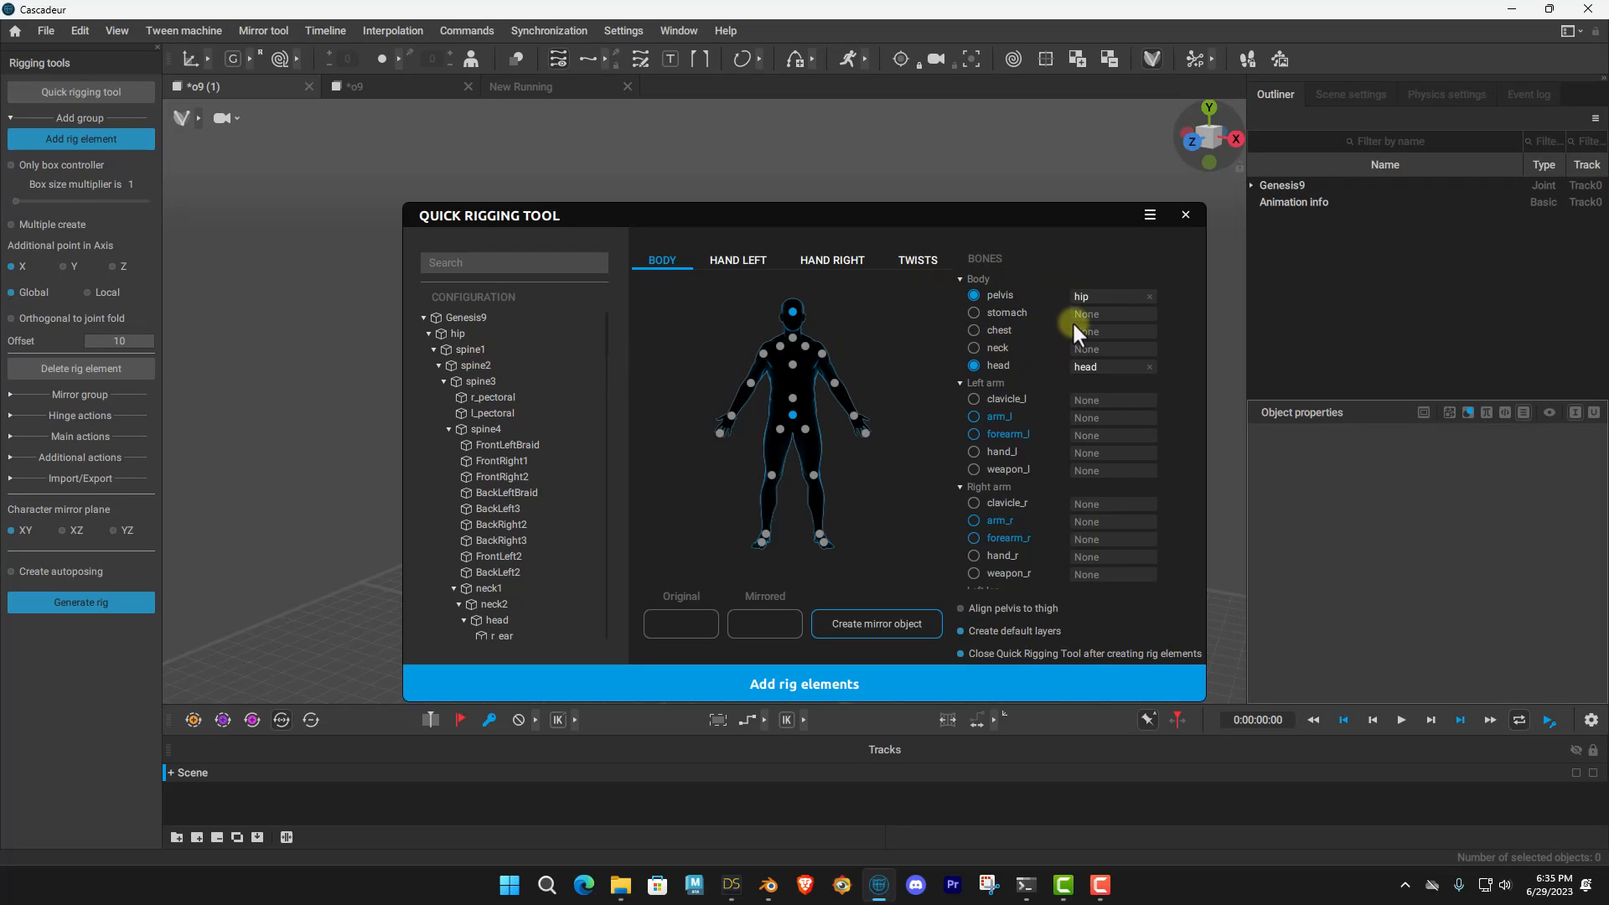
click(484, 369)
drag(1097, 315, 1098, 315)
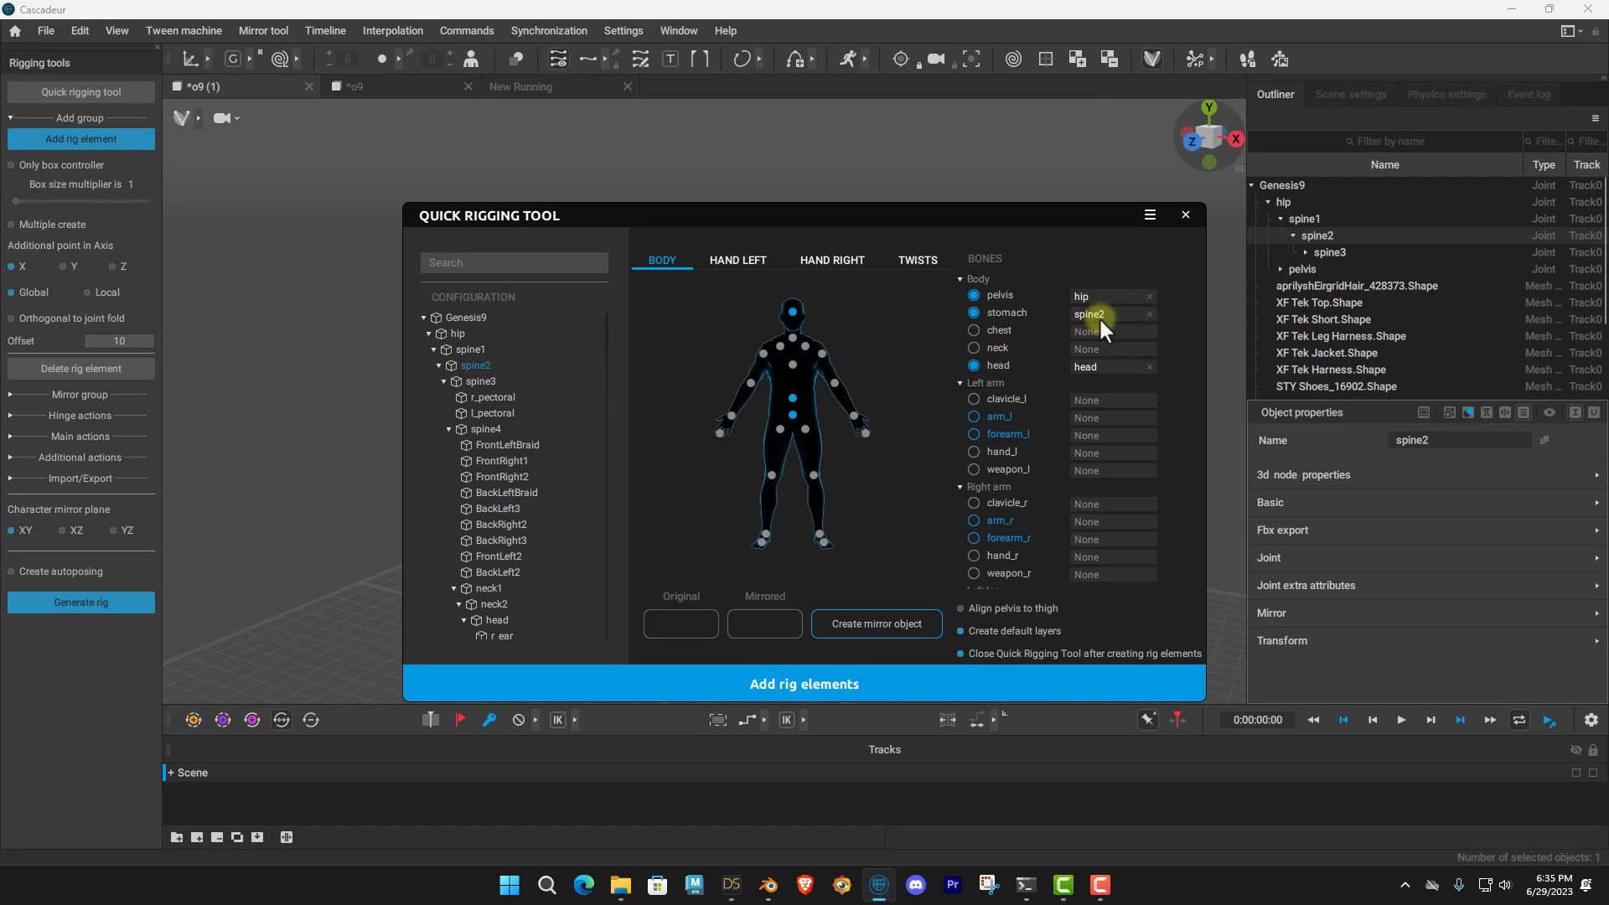
drag(948, 227, 1384, 224)
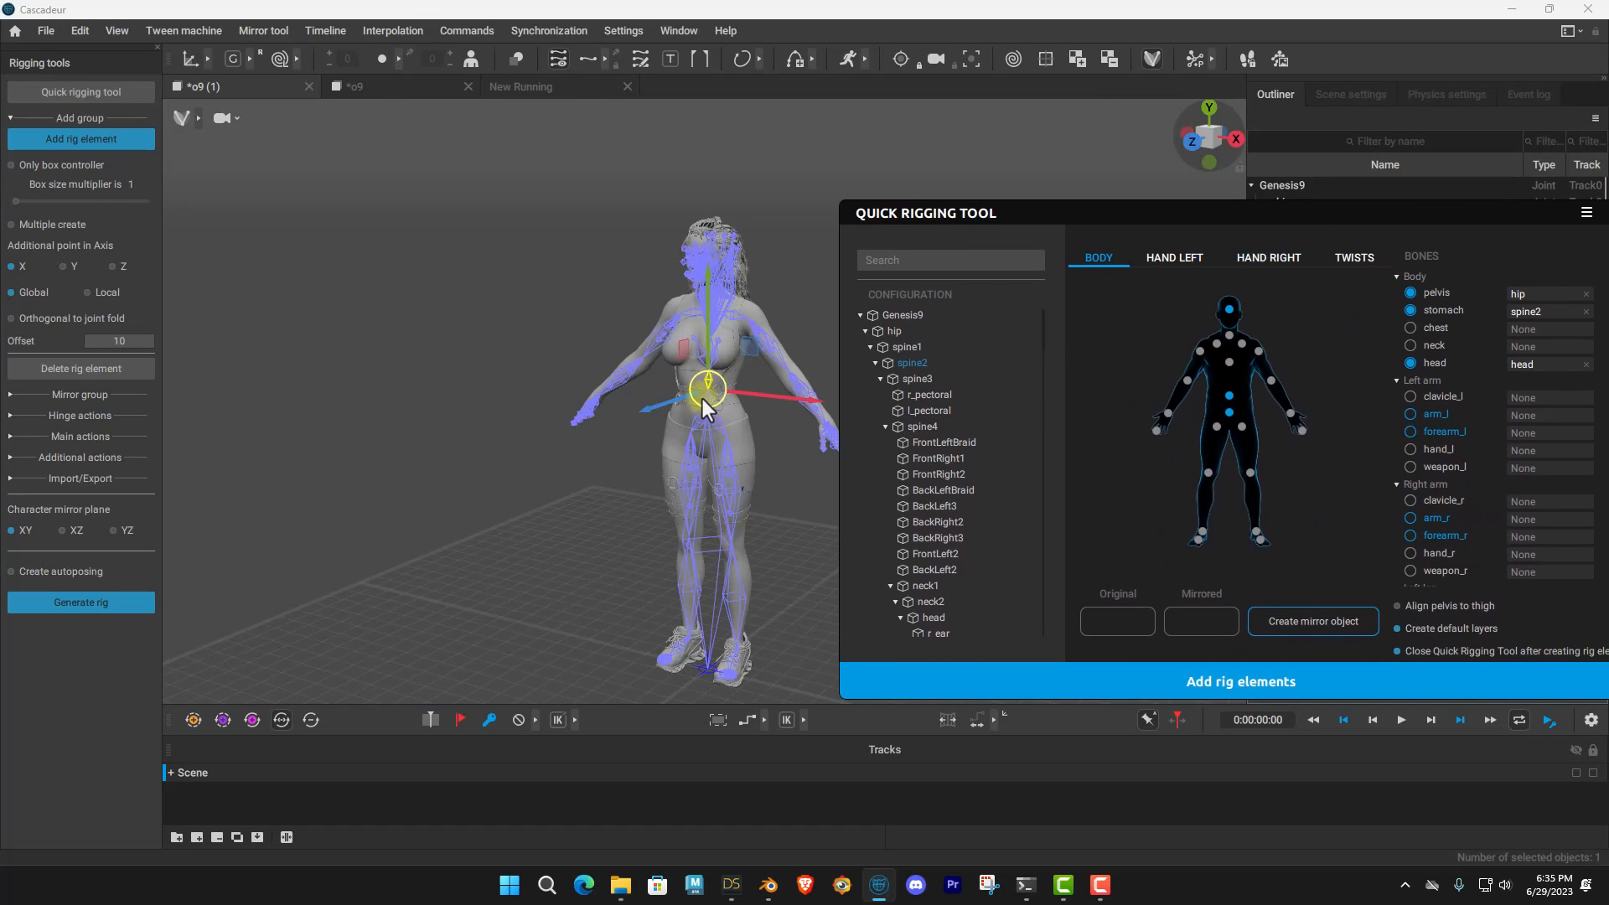
drag(1178, 215, 716, 203)
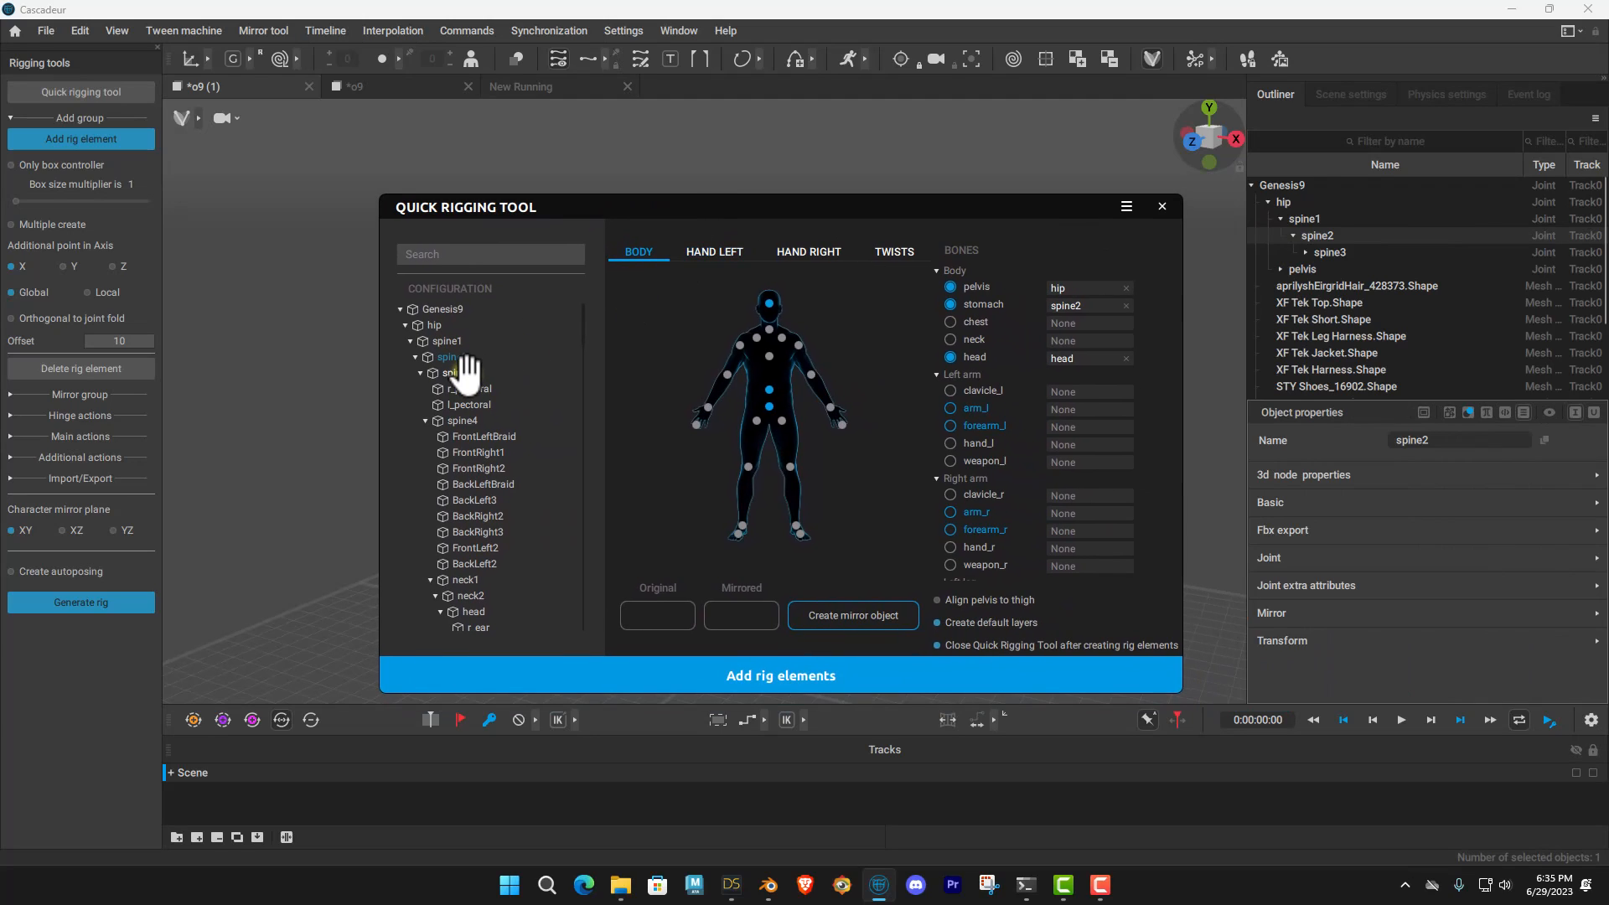
Assign the spine3 joint to the chest bone and the neck1 joint to the neck bone.
drag(466, 371, 1086, 335)
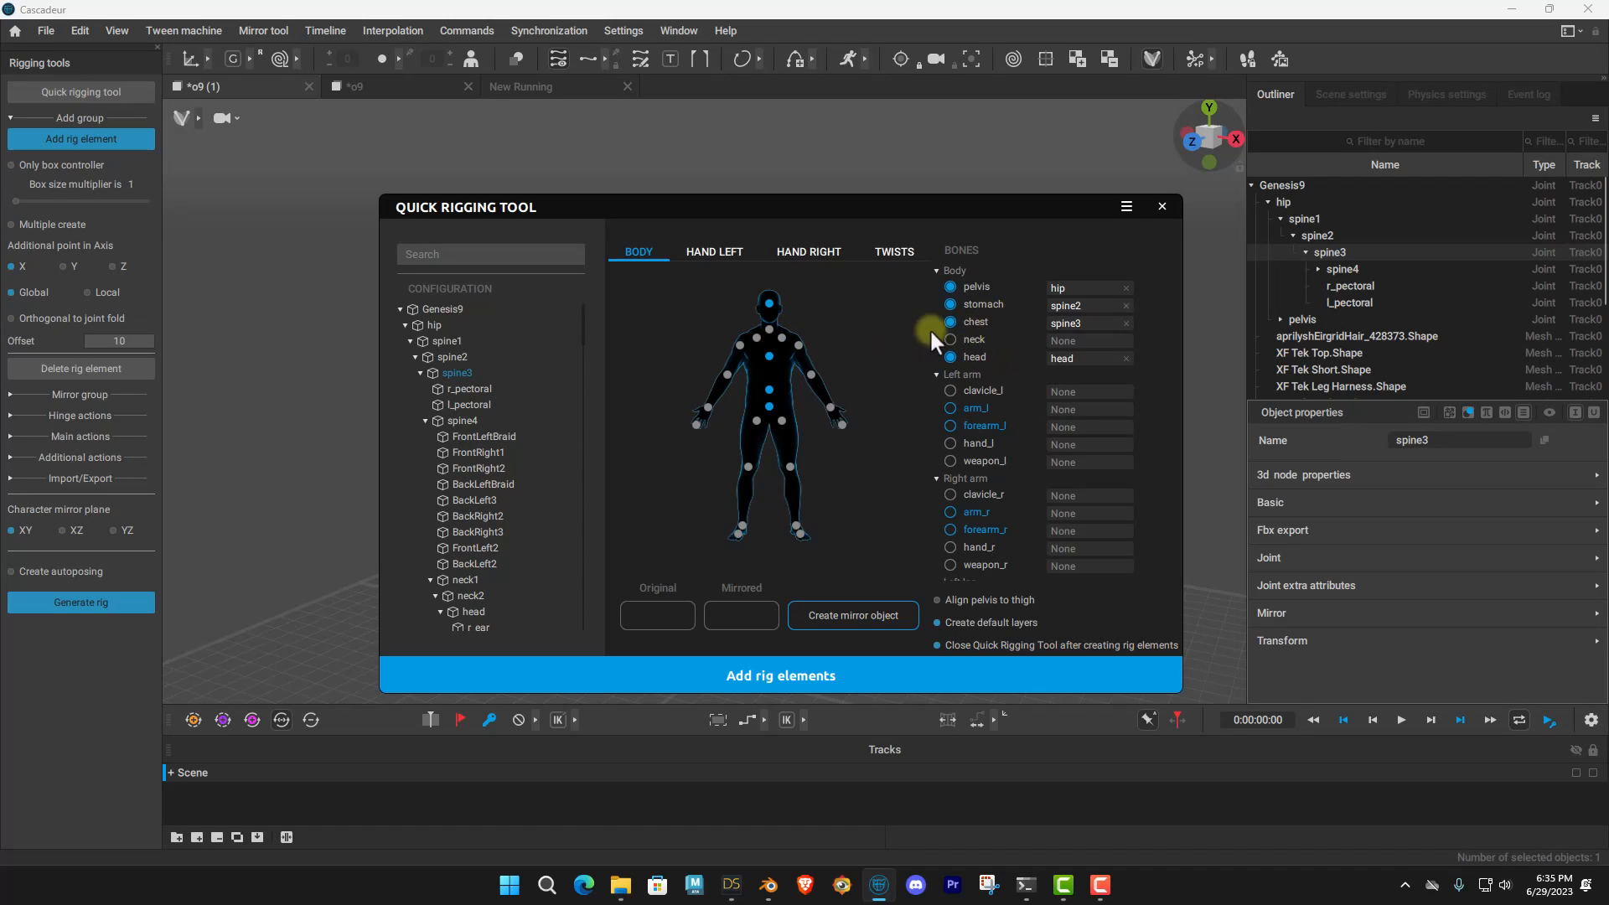
scroll(499, 526, down, 5)
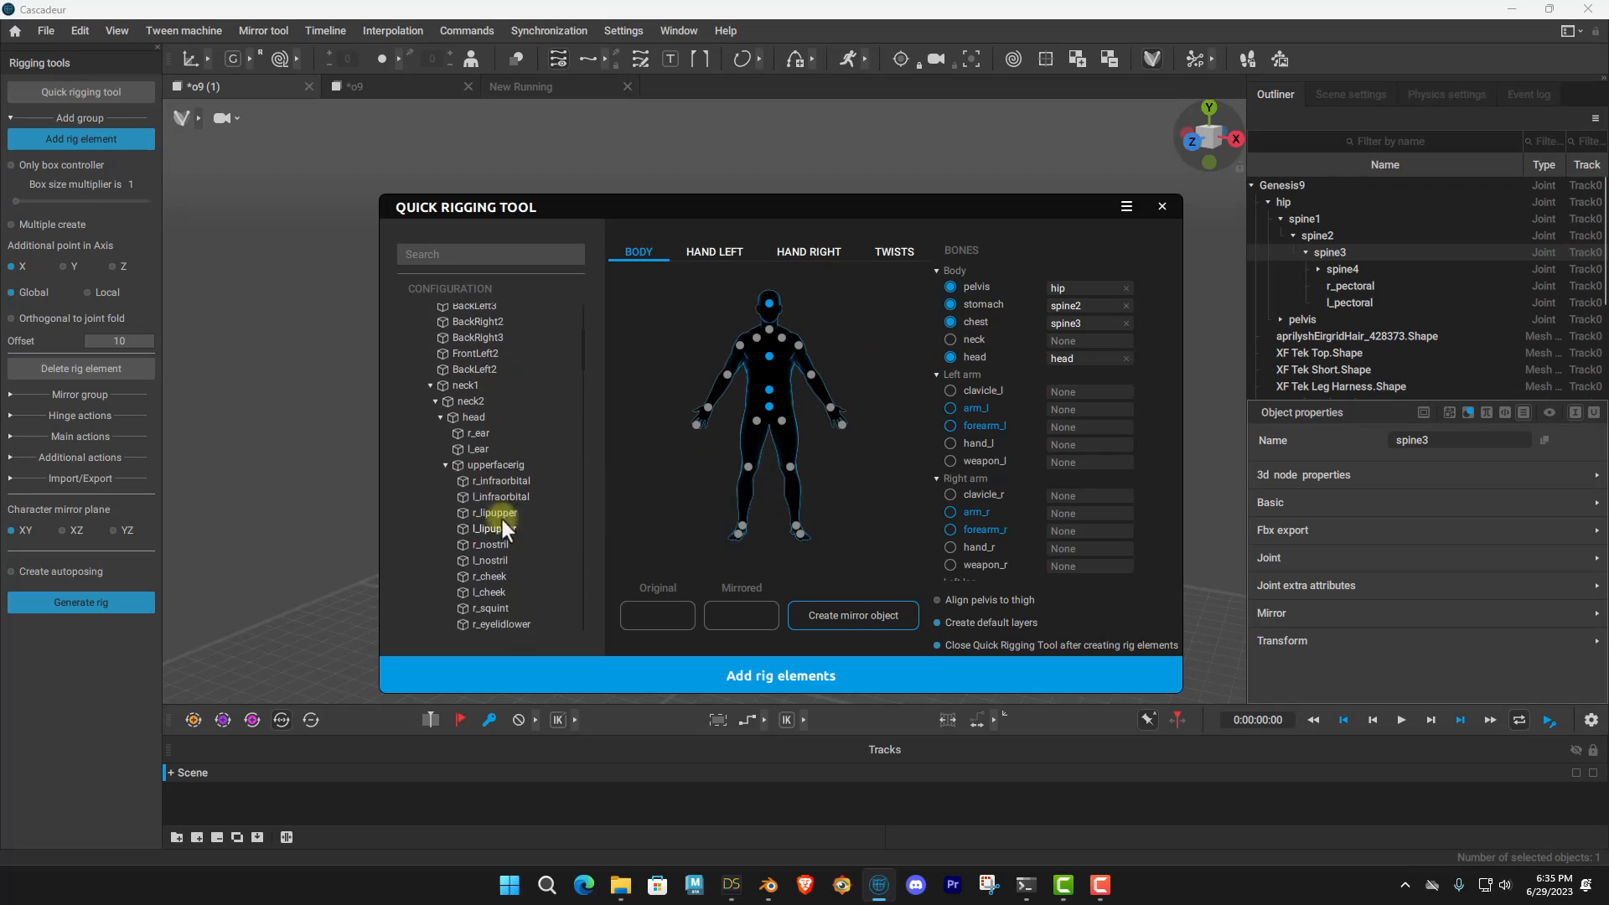
click(473, 379)
drag(473, 378, 827, 356)
drag(1076, 339, 1077, 340)
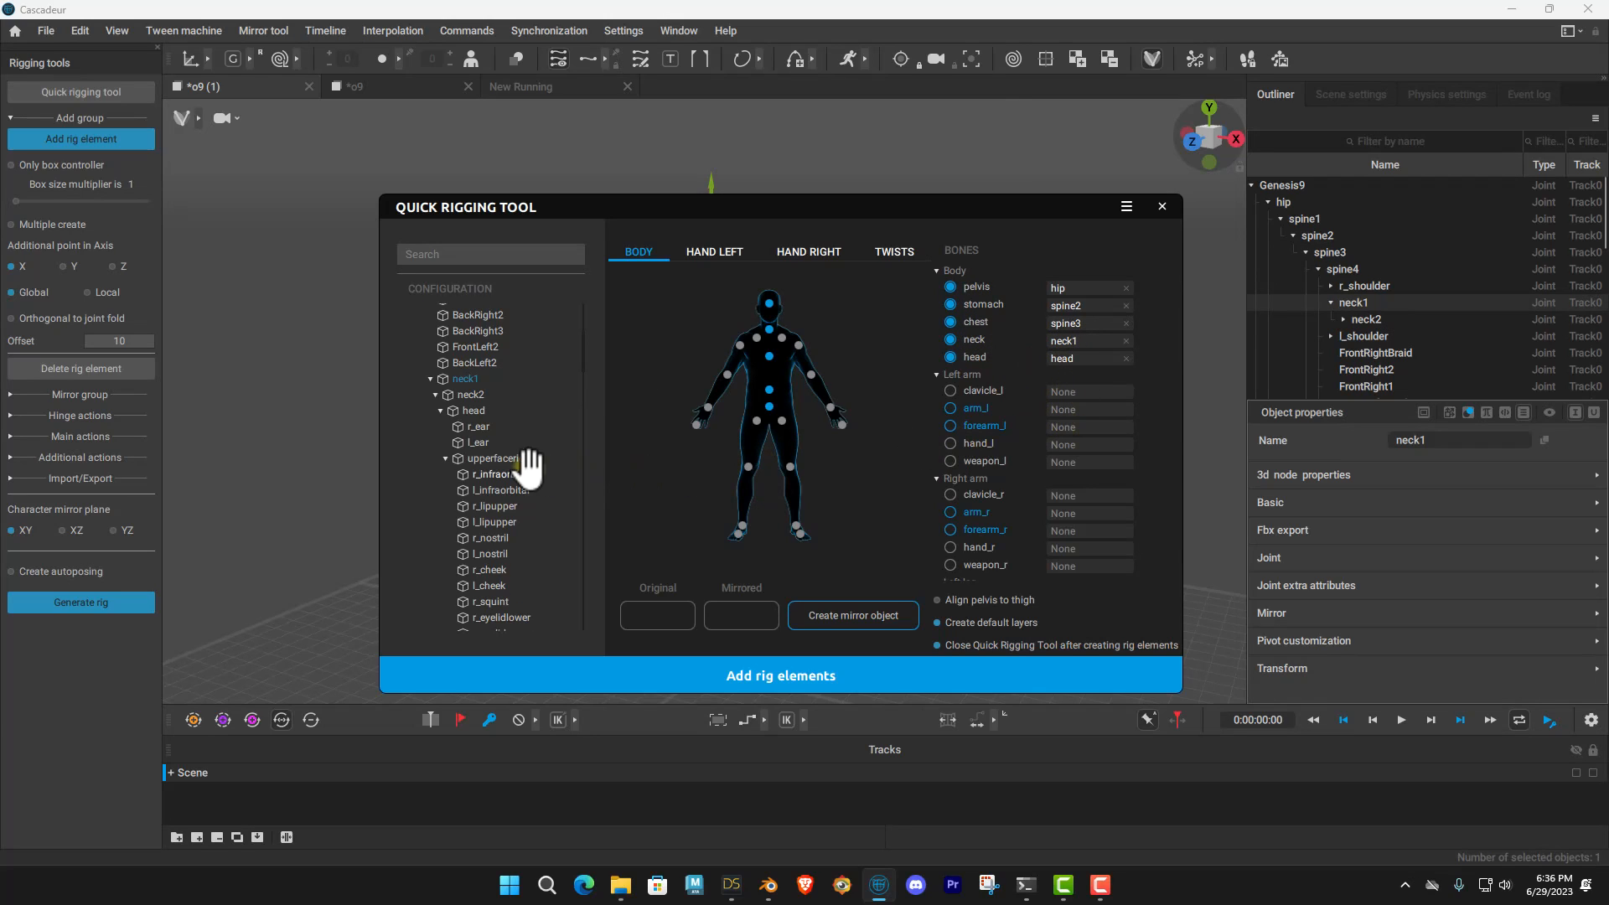
Assign r_shoulder, r_upperarm, r_forearm and r_hand to the right arm's clavicle, arm, forearm and hand bones.
scroll(528, 465, down, 5)
scroll(1022, 402, down, 2)
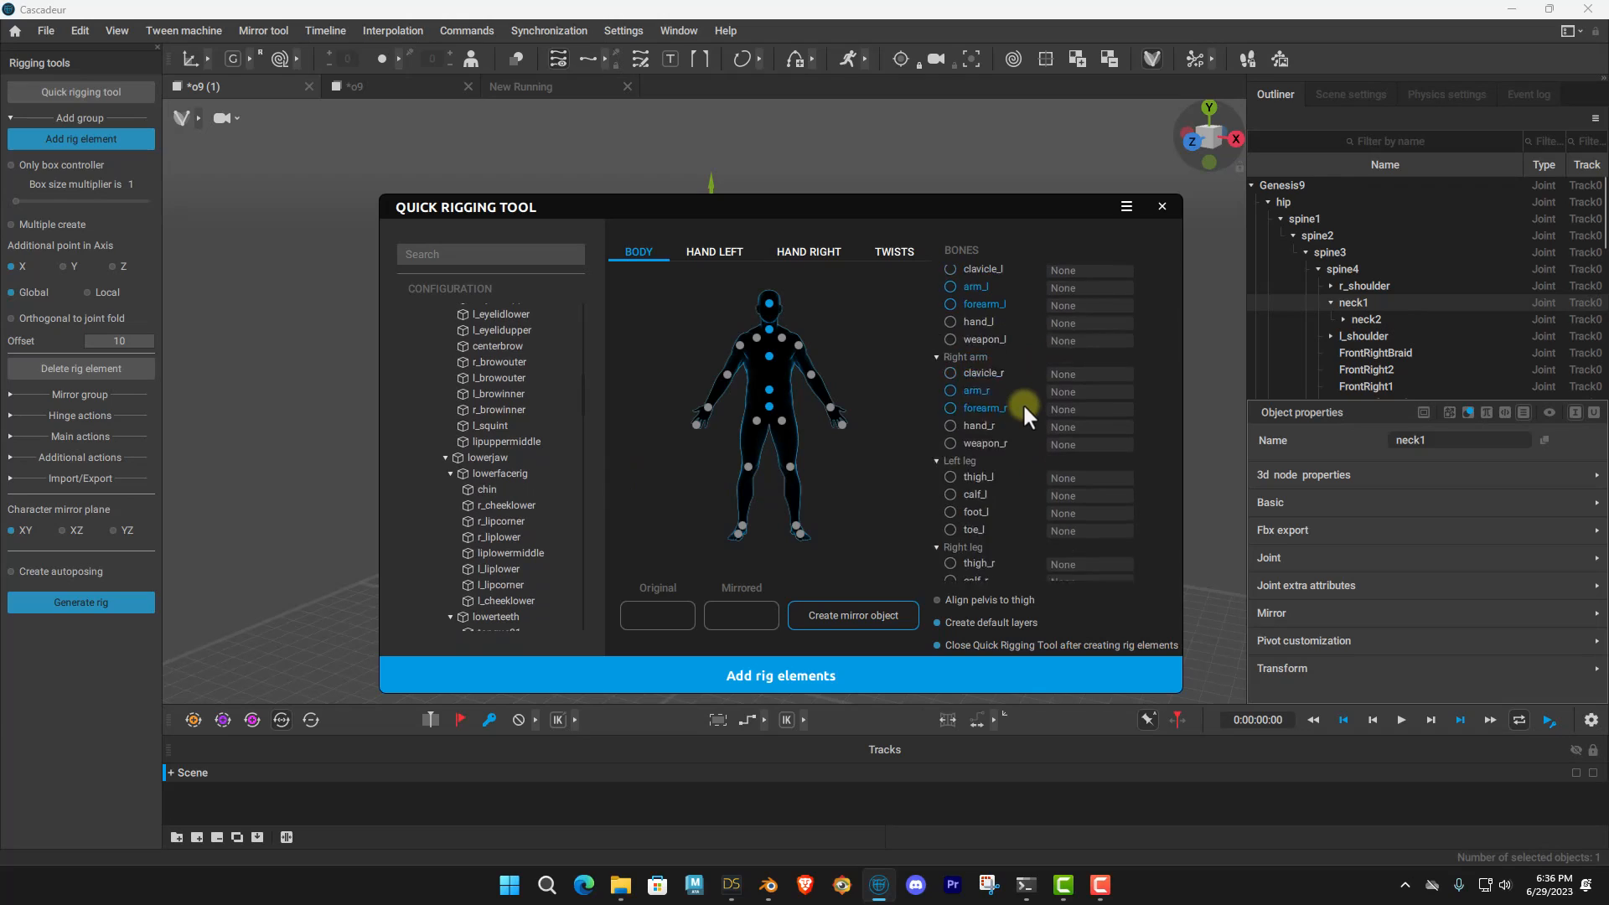
scroll(530, 433, down, 8)
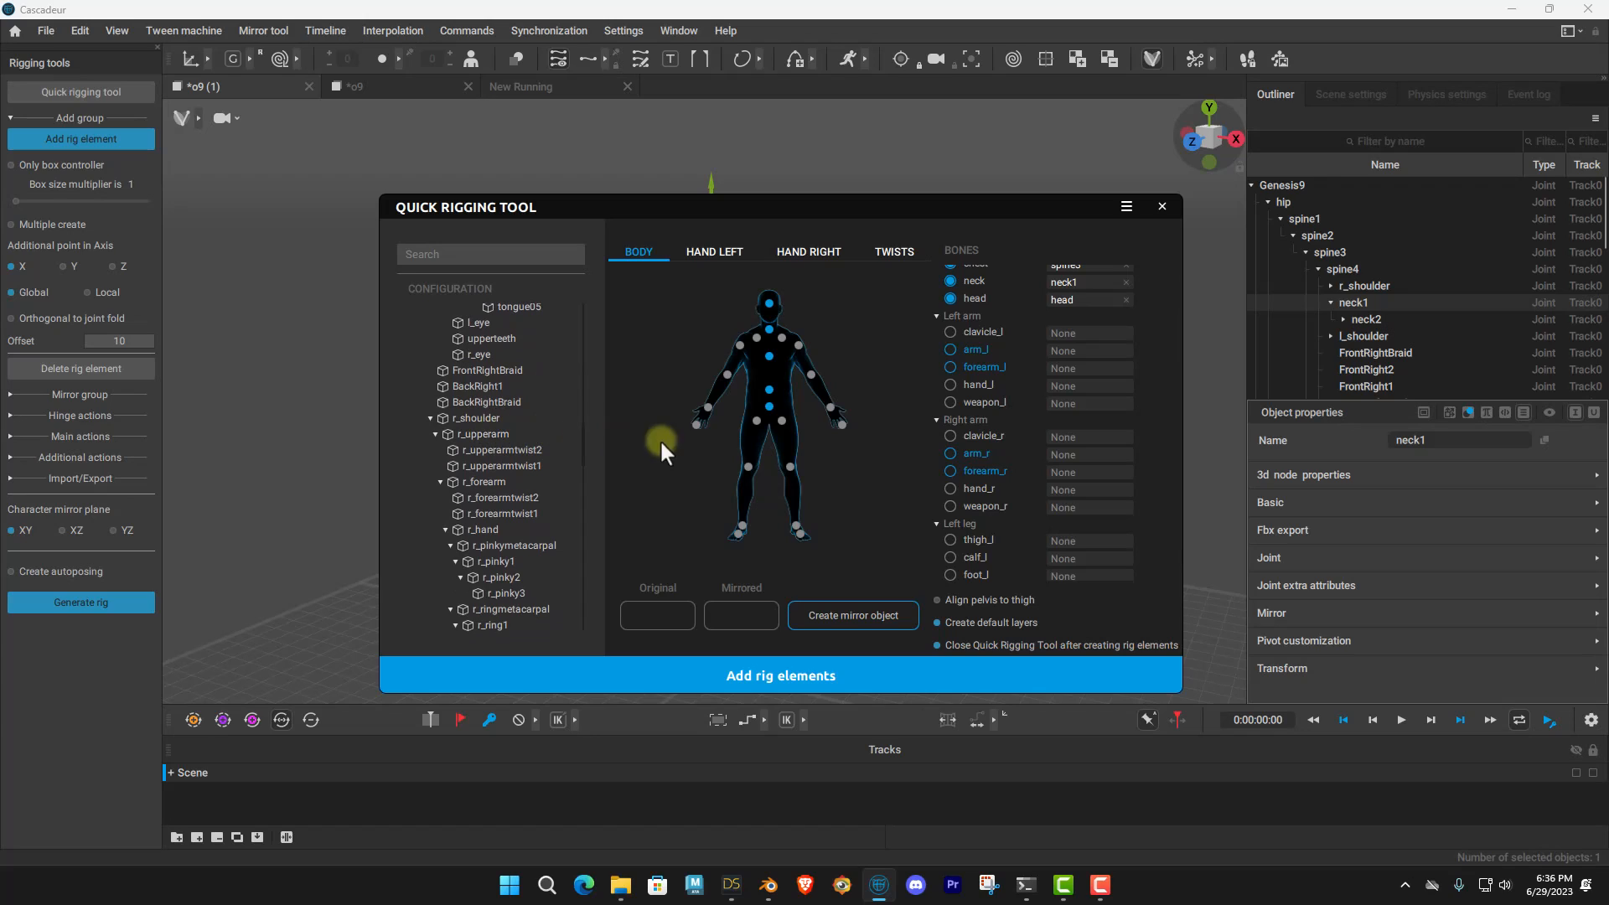
scroll(1073, 460, down, 1)
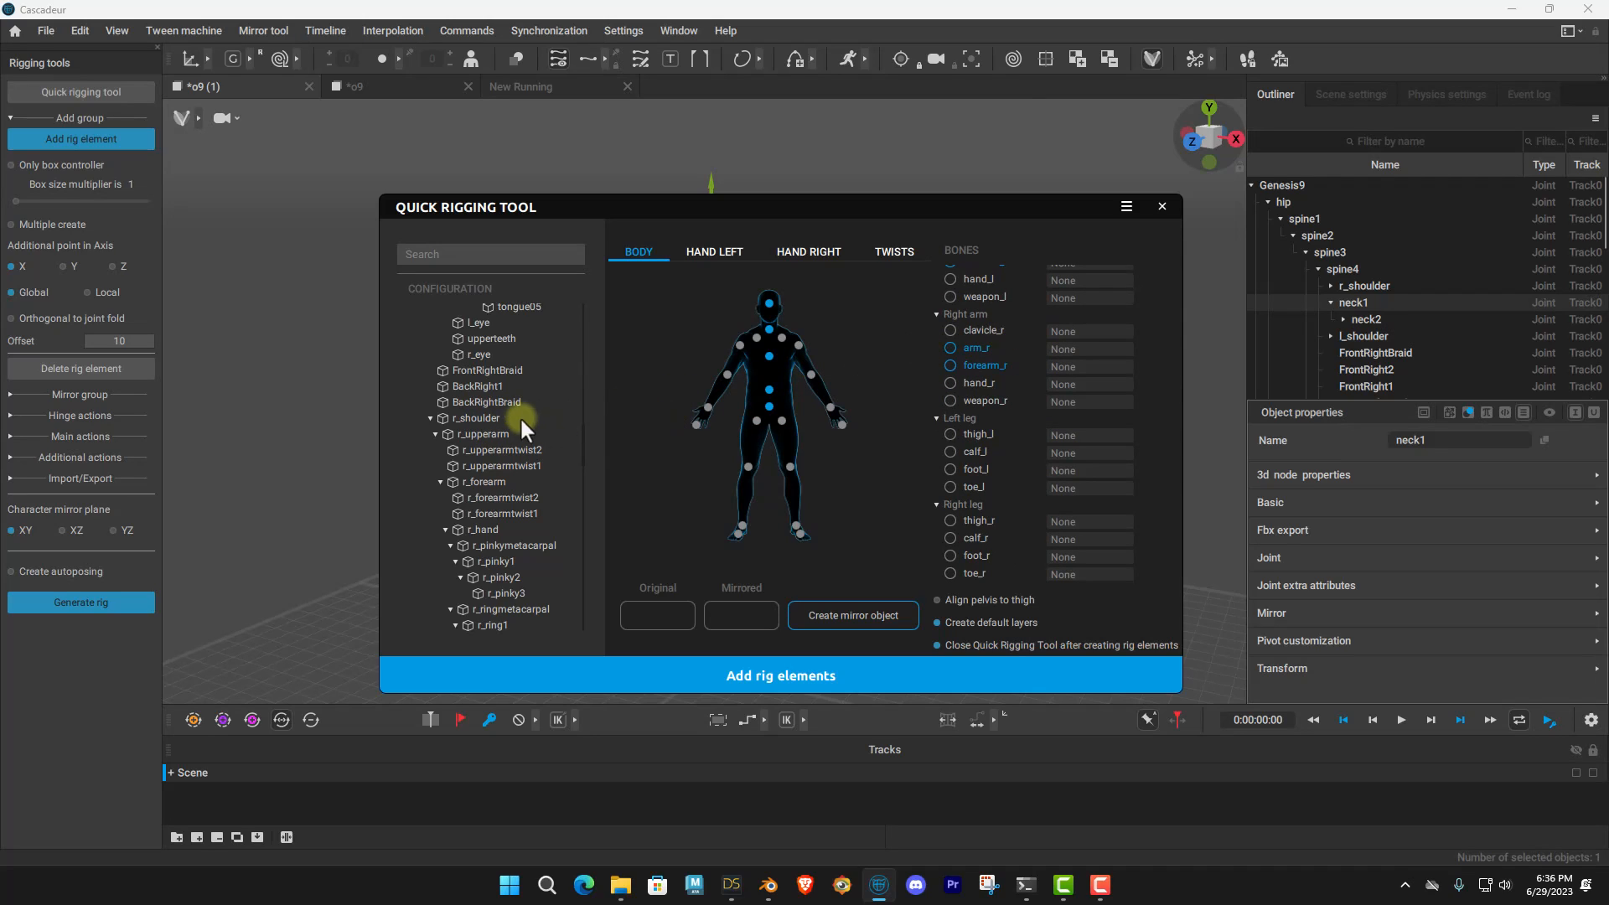
drag(476, 417, 1074, 331)
drag(495, 433, 1098, 345)
drag(482, 481, 1079, 365)
drag(485, 529, 1089, 379)
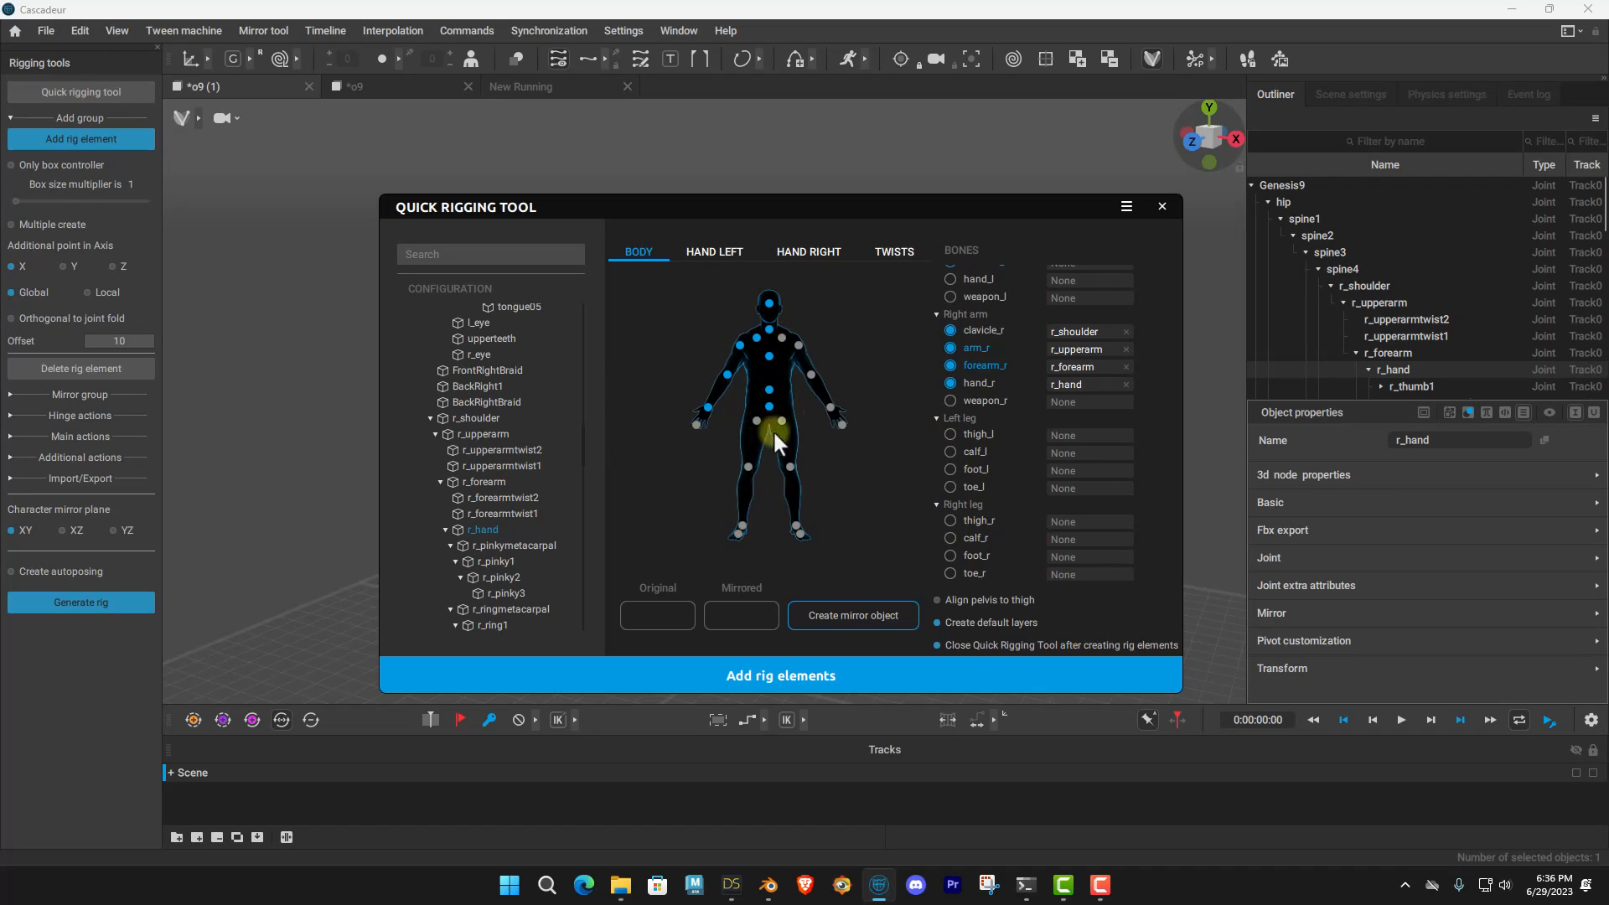
Assign r_thigh, r_shin, r_foot and r_toes to the right leg's thigh, calf, foot and toe bones.
scroll(992, 457, up, 3)
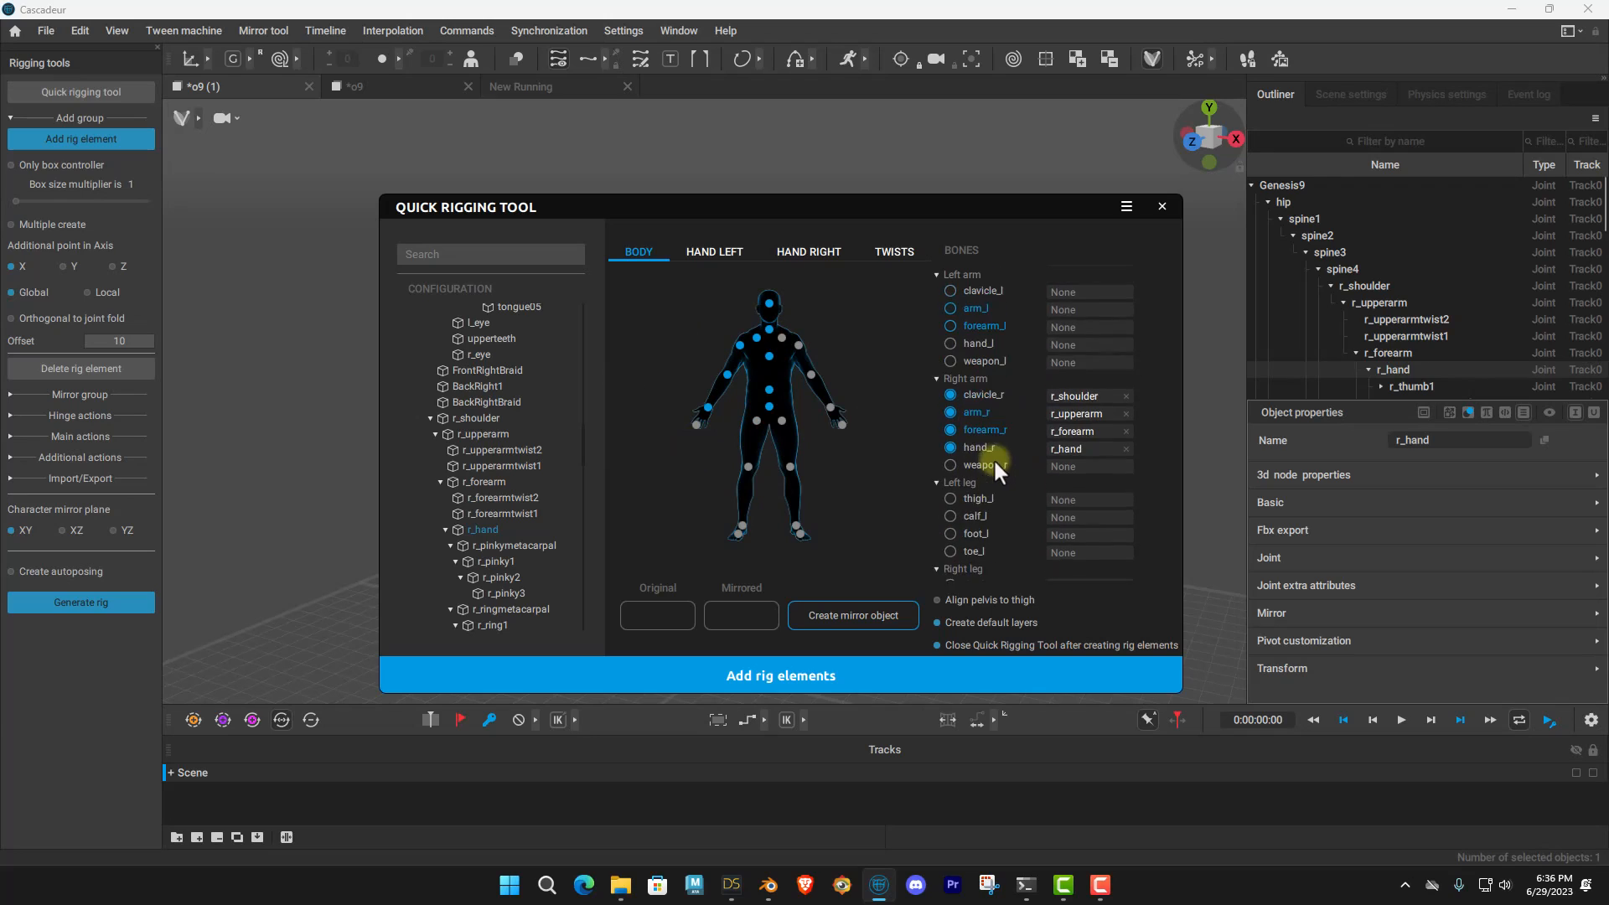
scroll(1002, 406, down, 3)
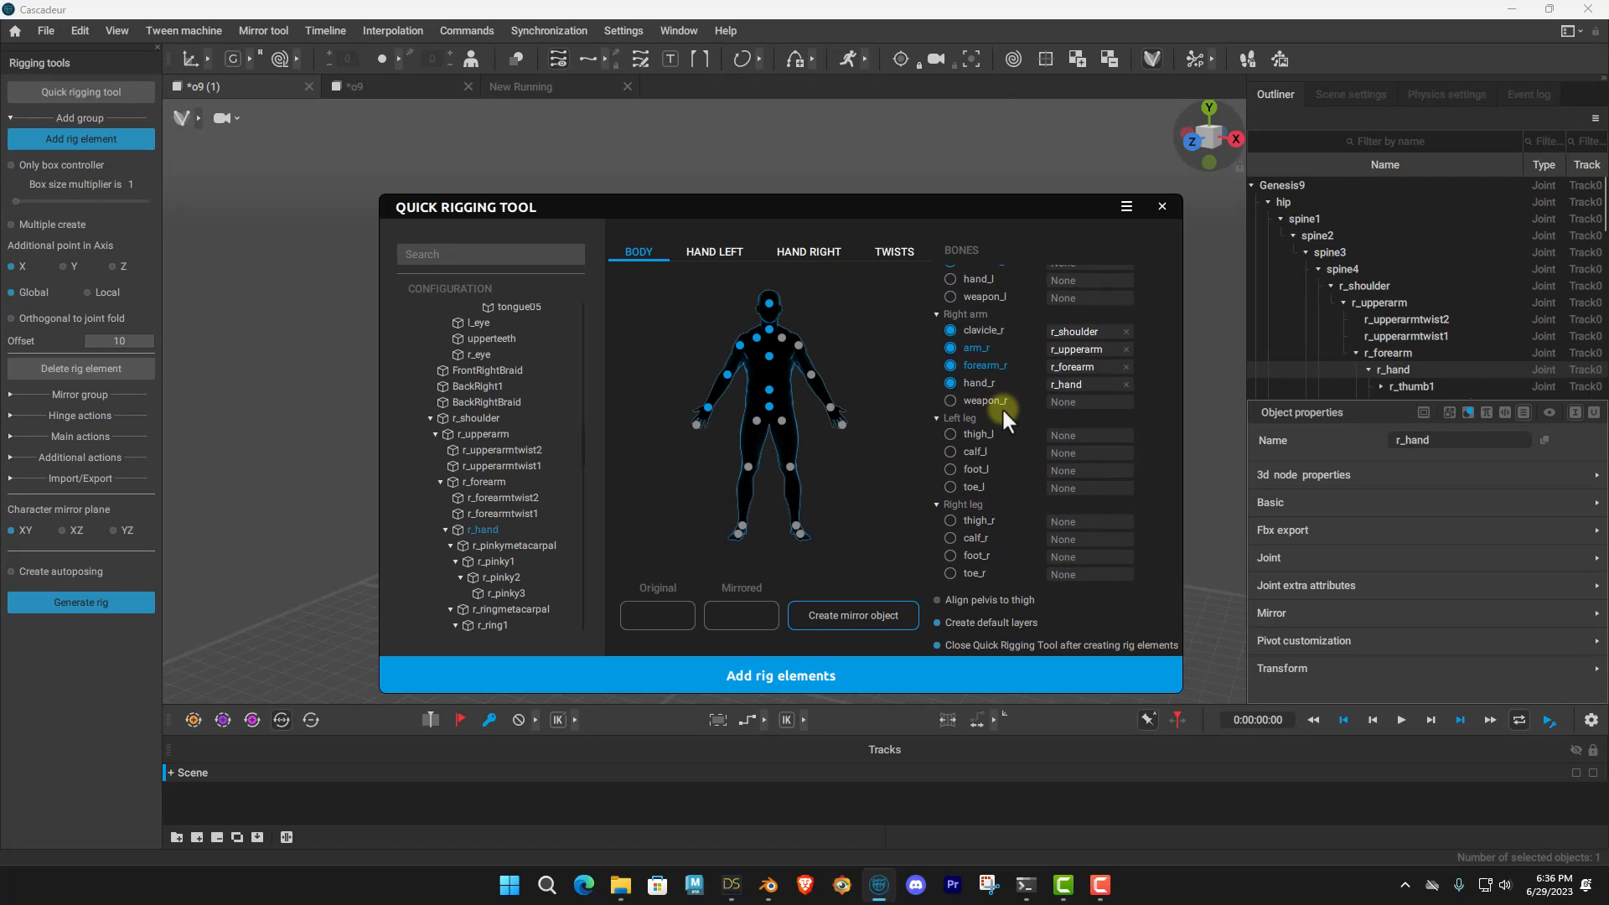
scroll(486, 478, down, 10)
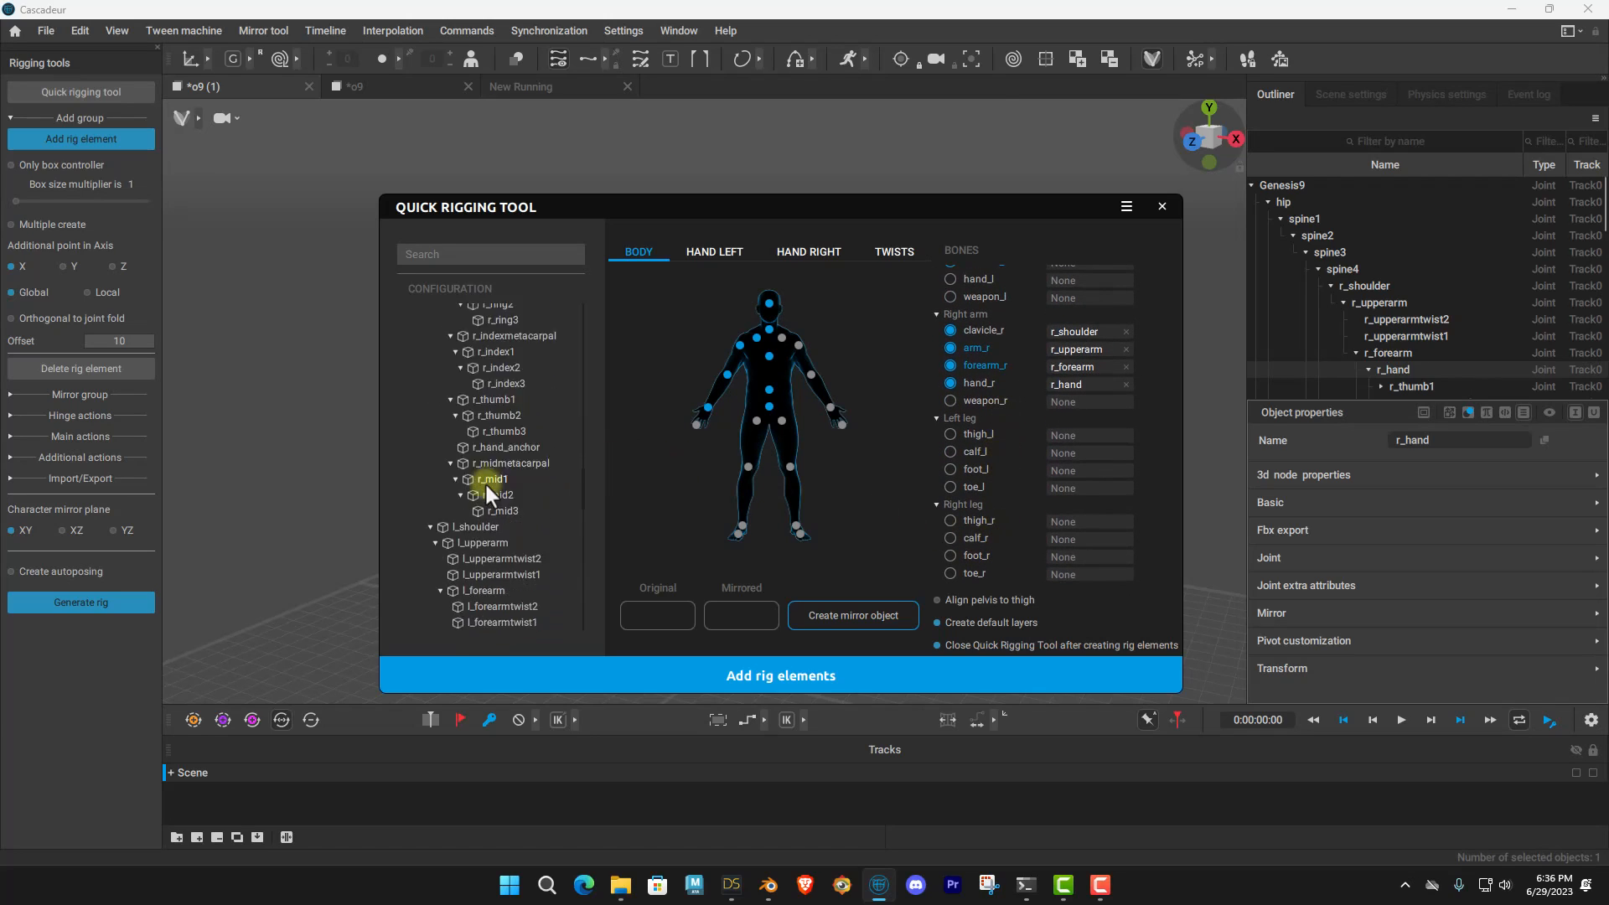
scroll(486, 485, down, 10)
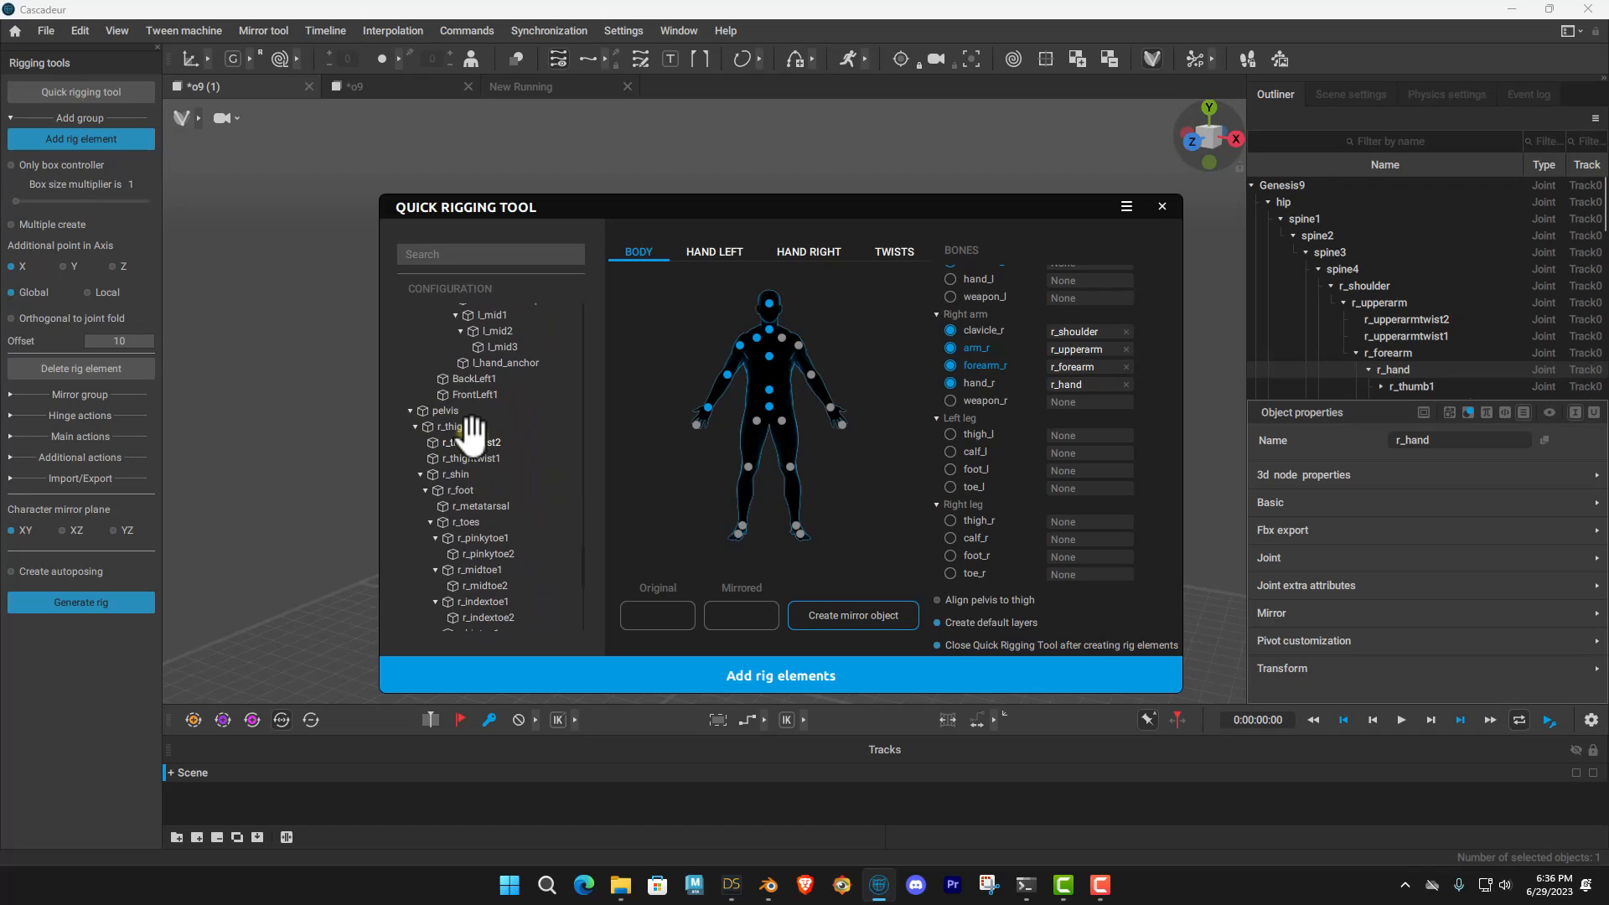
drag(462, 434, 651, 436)
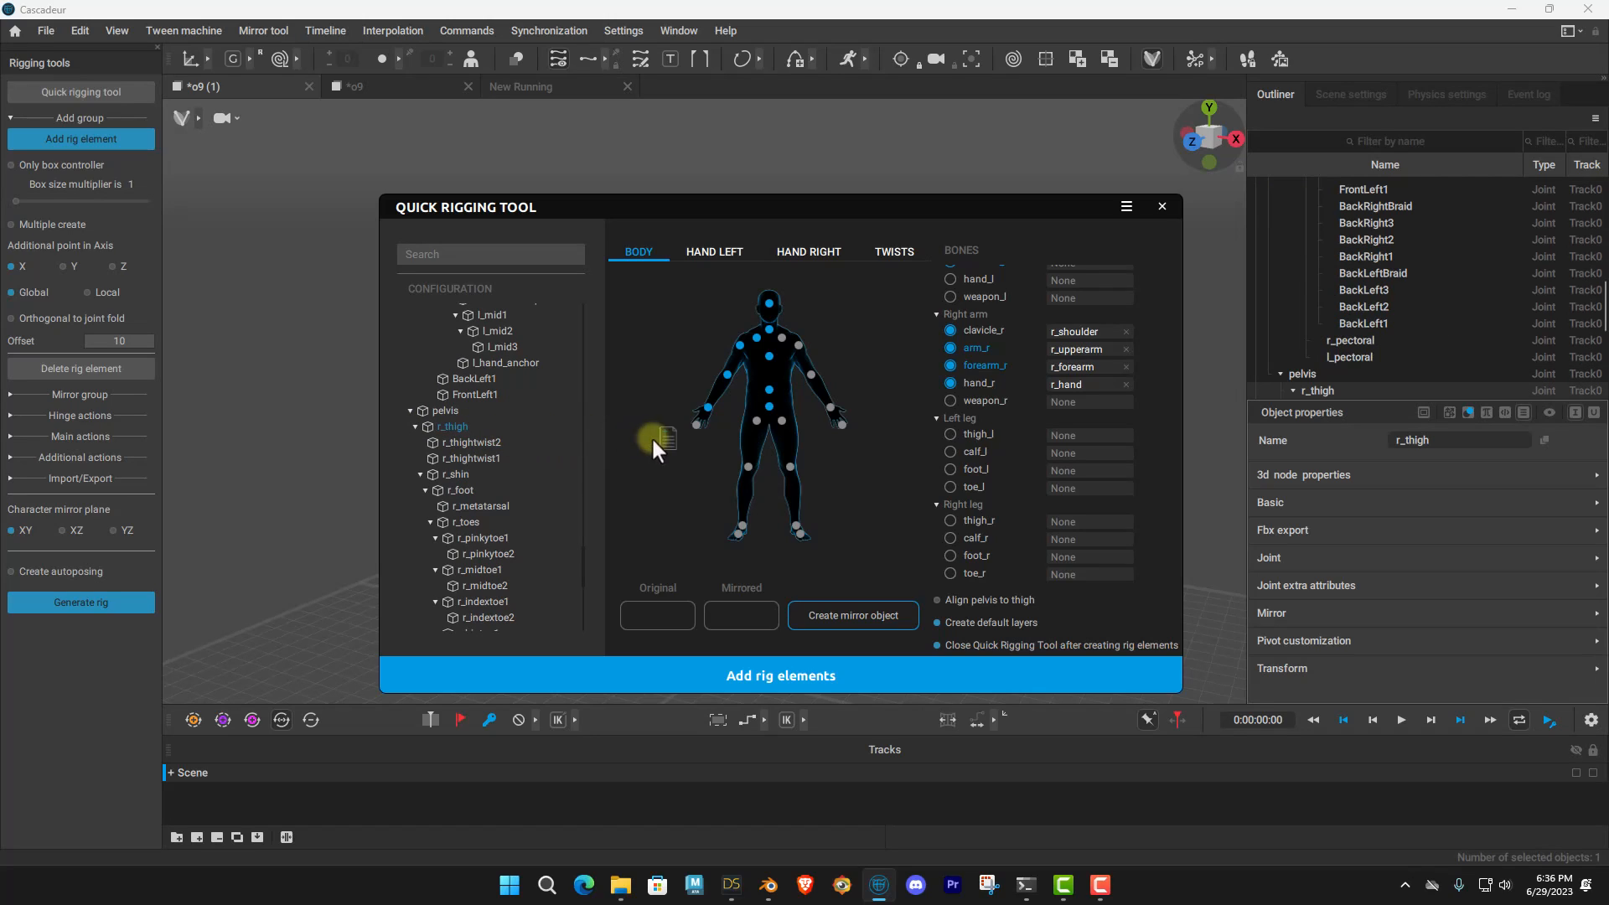
drag(911, 443, 1074, 521)
drag(470, 474, 861, 502)
drag(1082, 537, 1082, 537)
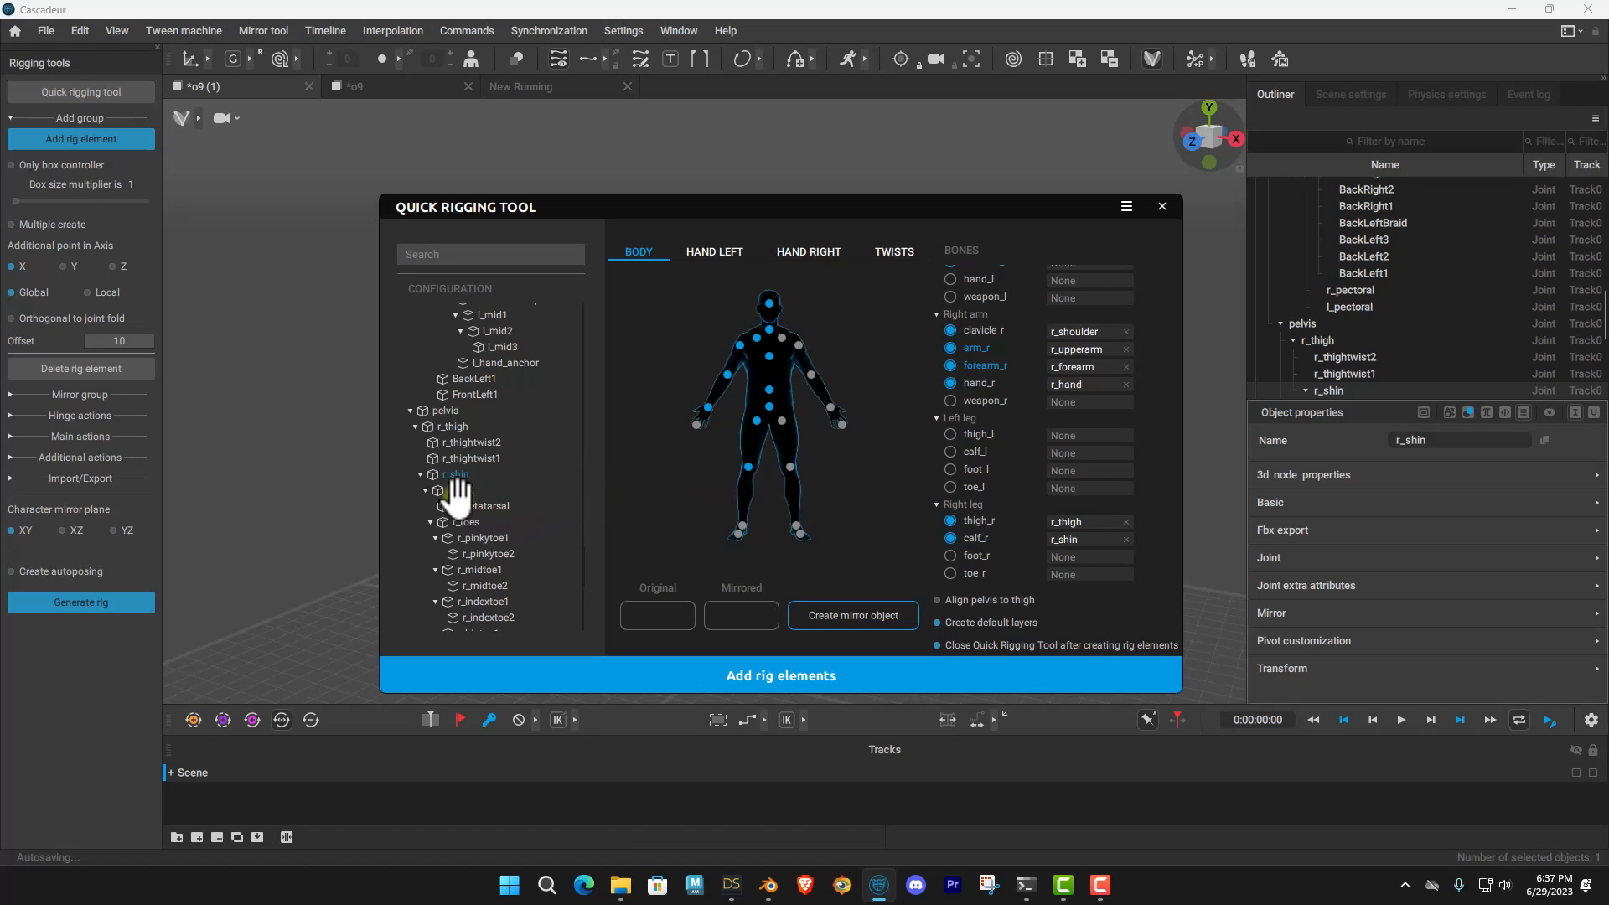
drag(459, 490, 1060, 556)
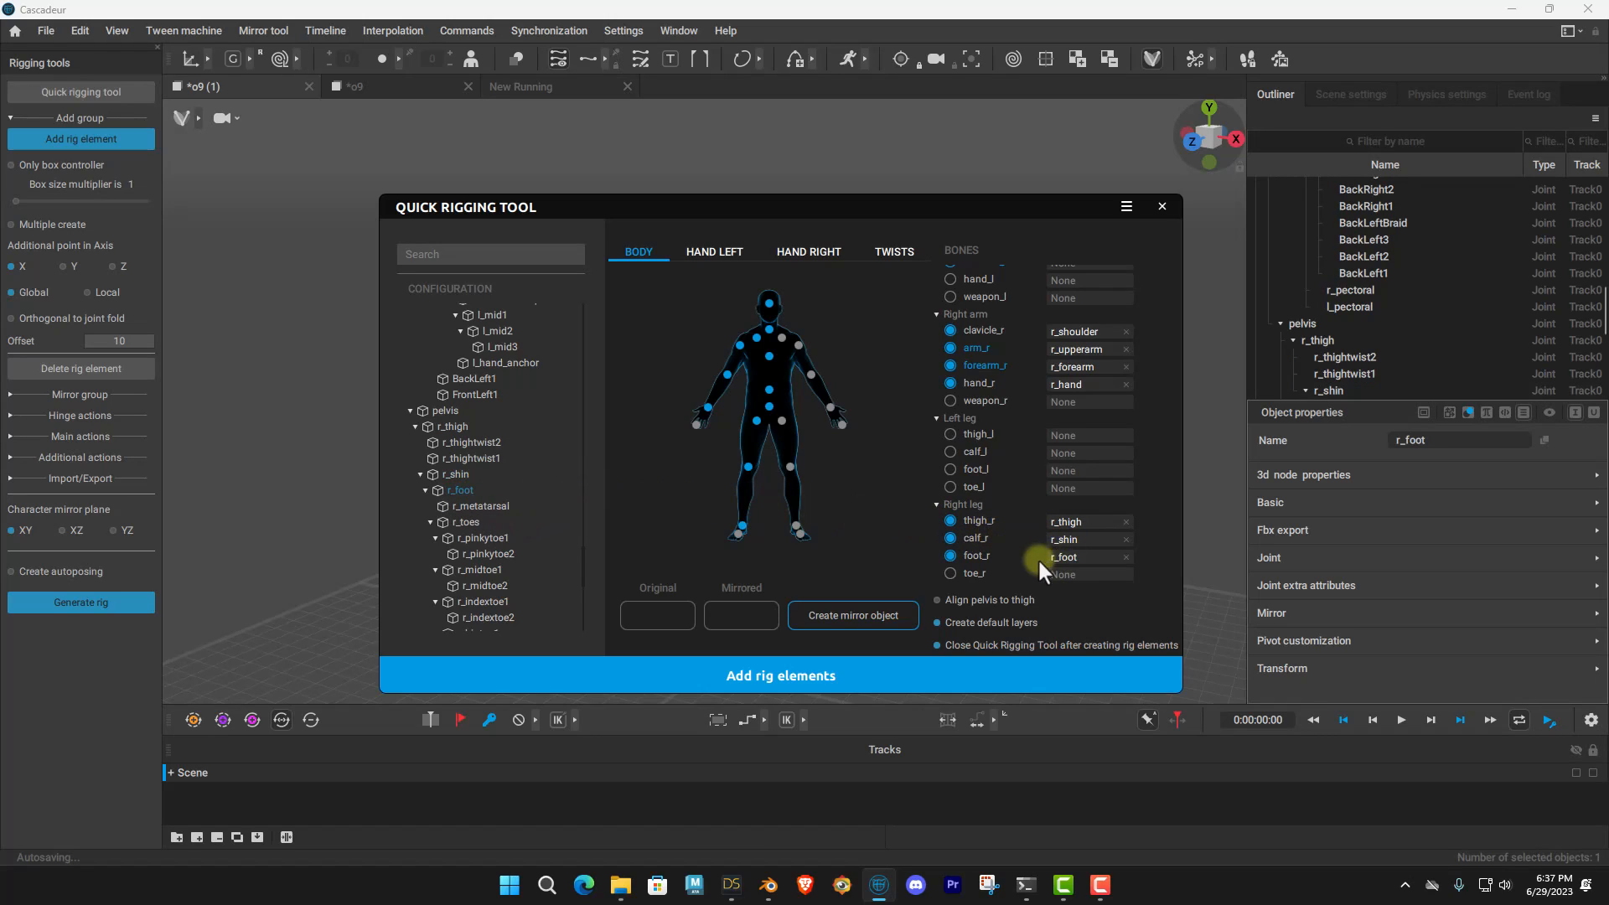
drag(469, 524, 615, 535)
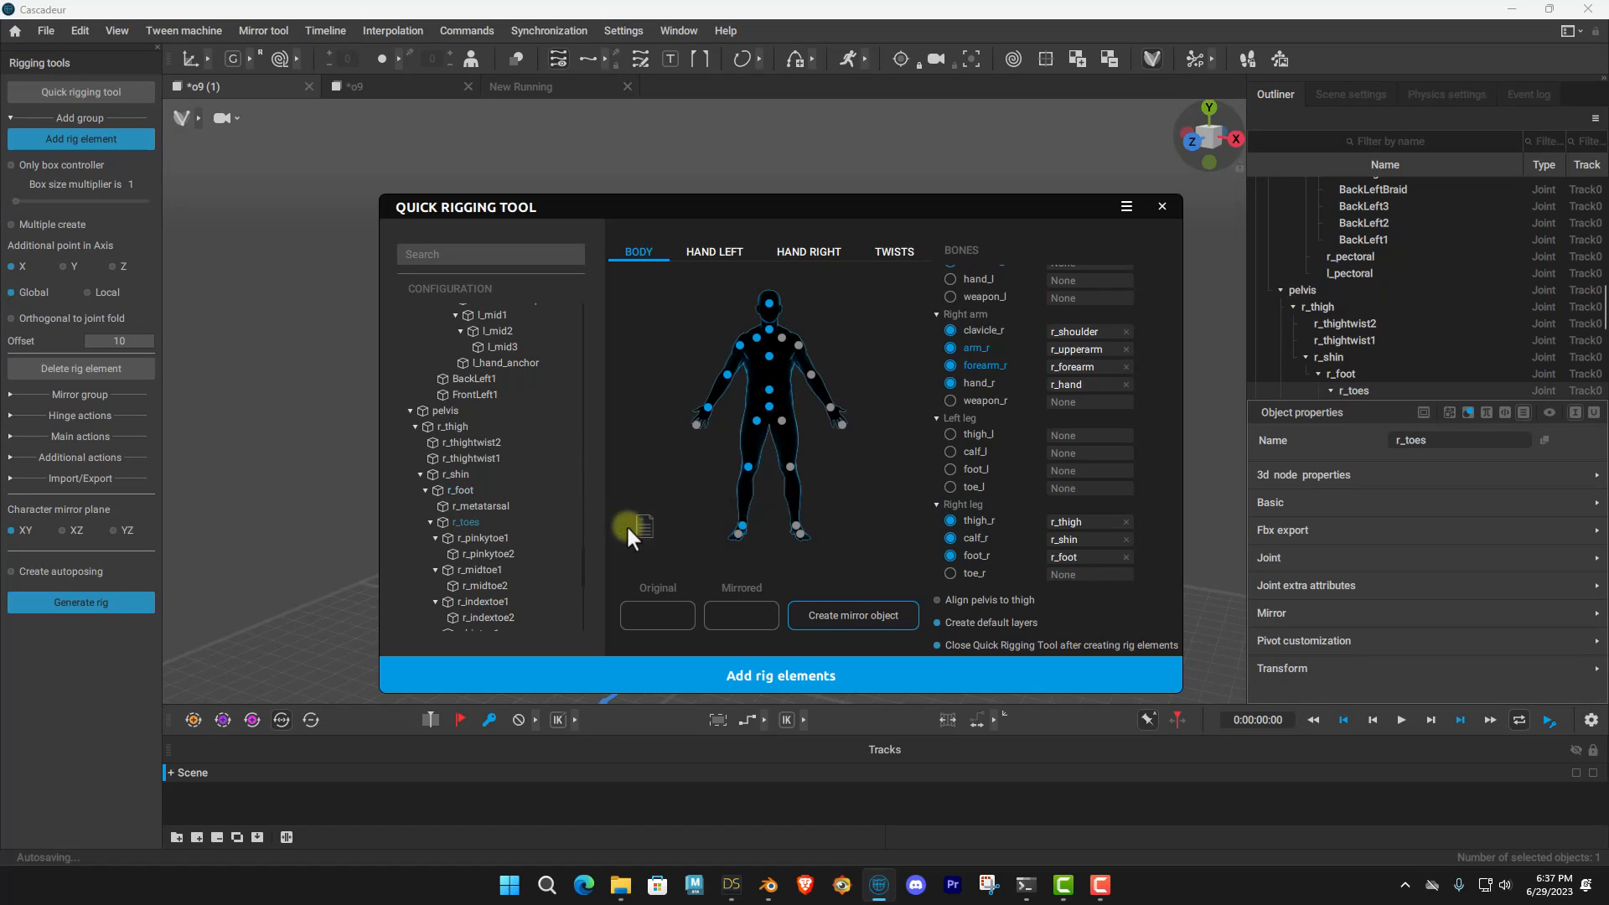
drag(1084, 577, 1084, 578)
Mirror the right arm and leg assignments to the left side with r as original and l as mirrored, and review the bone list.
click(833, 613)
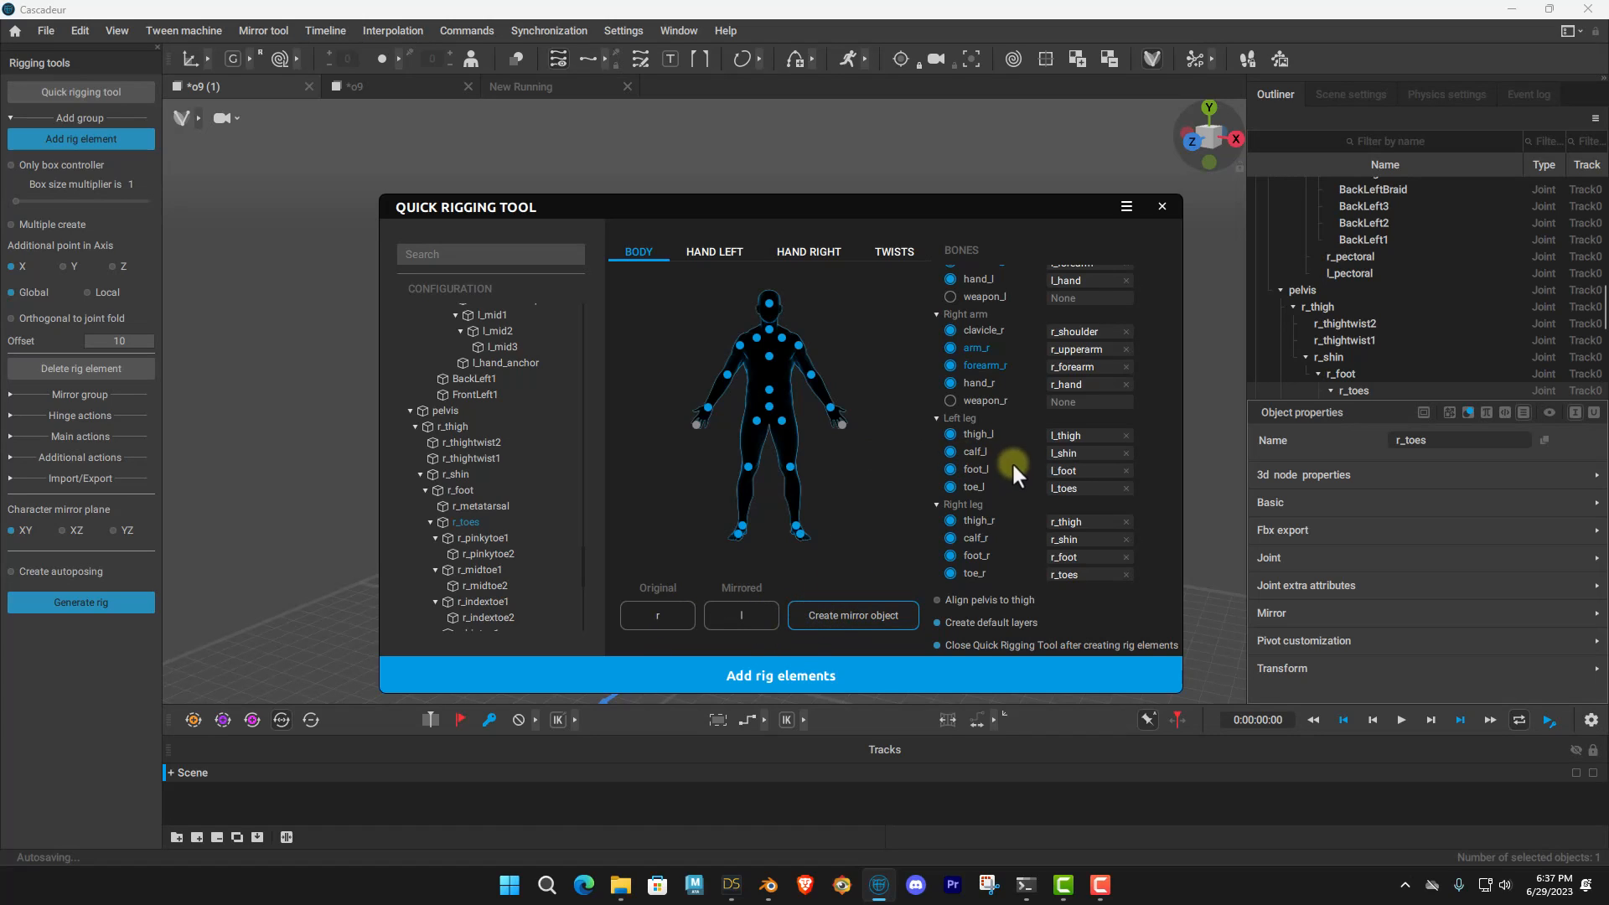
scroll(1022, 473, up, 2)
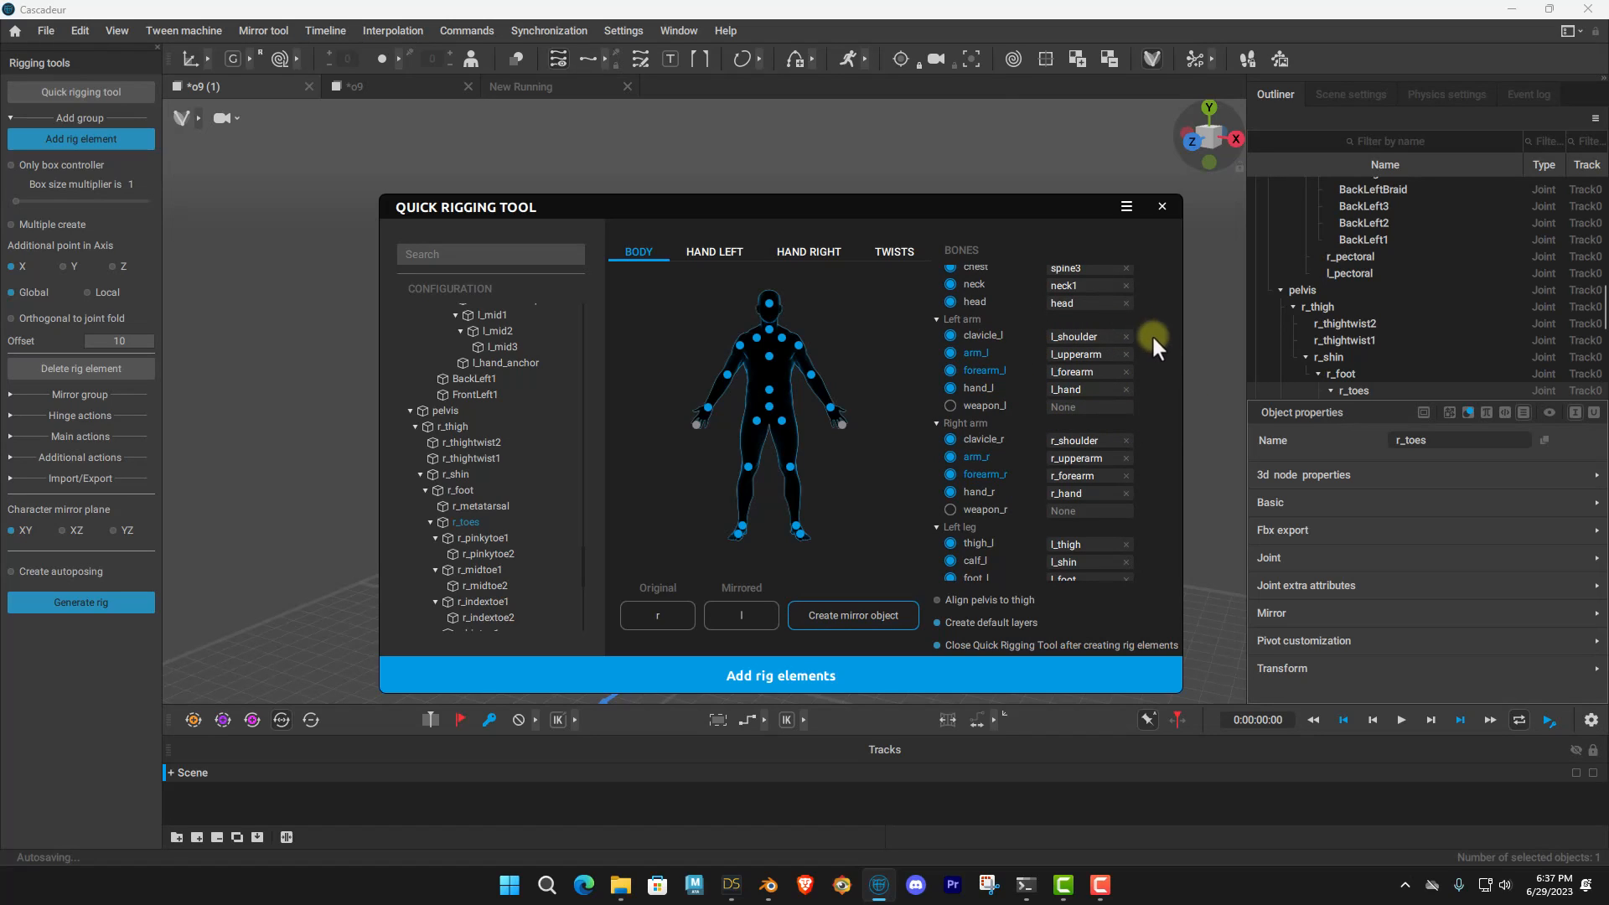
scroll(1084, 496, down, 3)
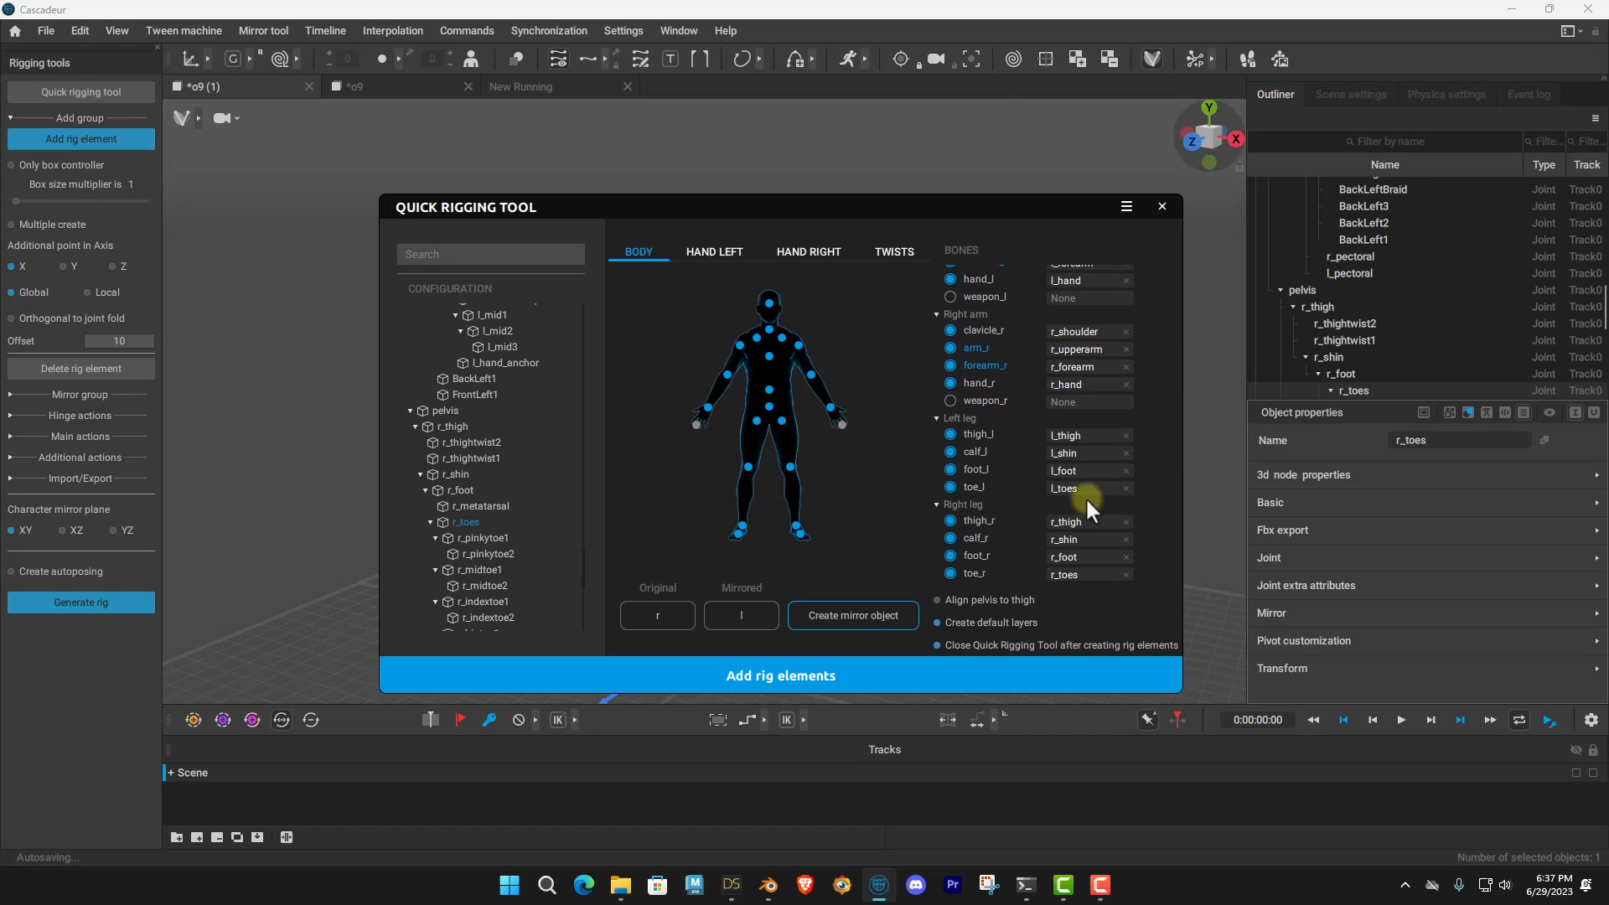
scroll(977, 434, up, 3)
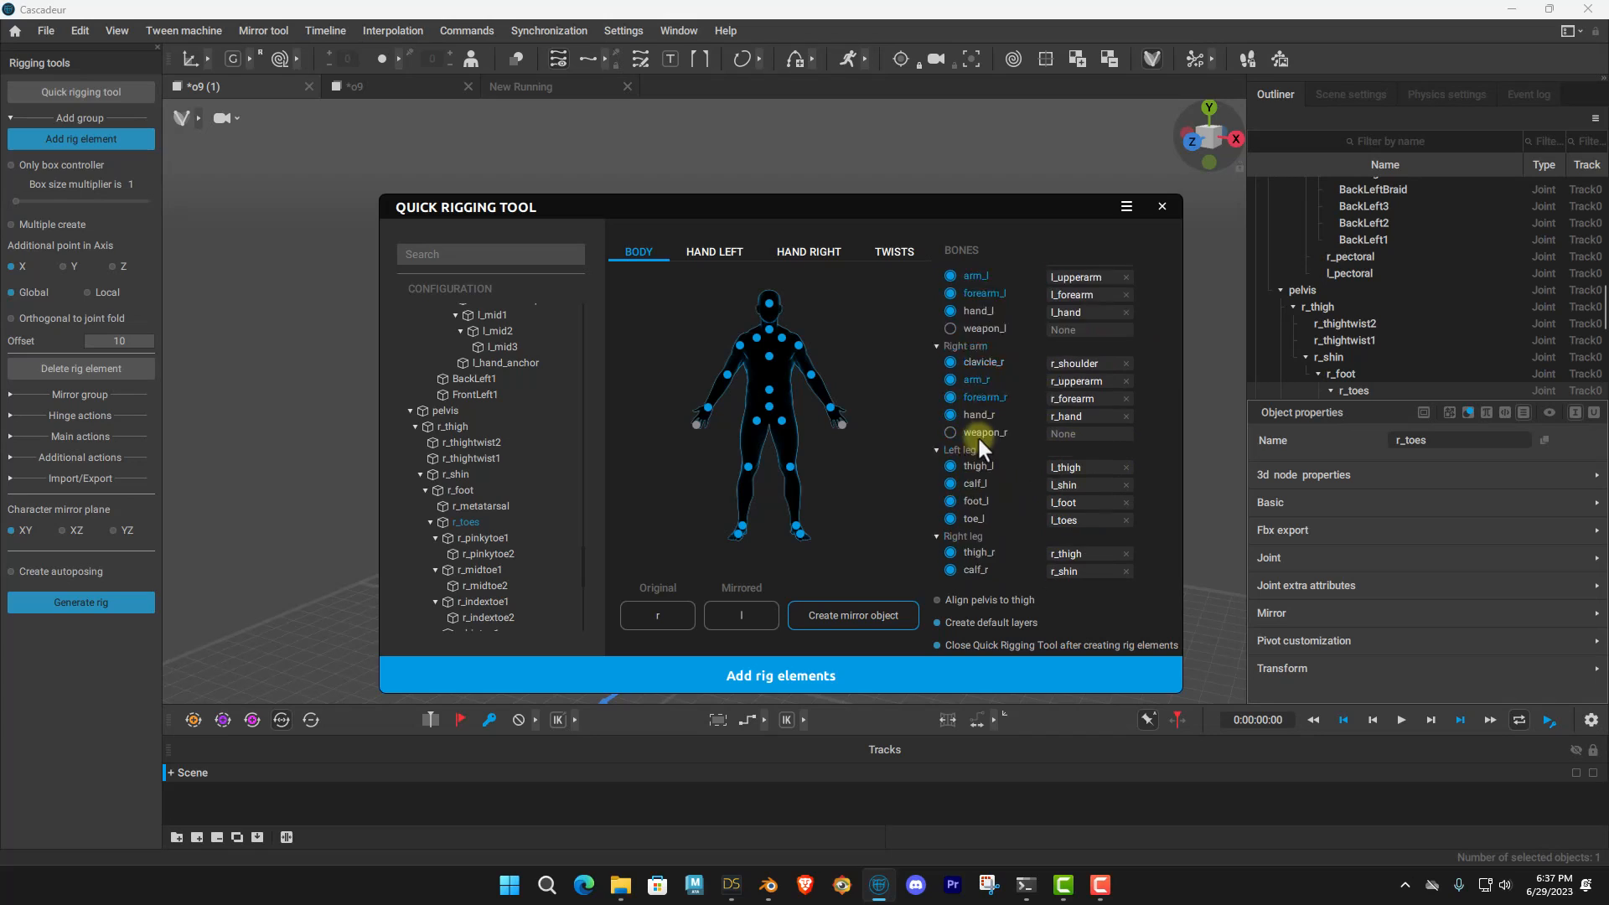
scroll(1057, 471, down, 3)
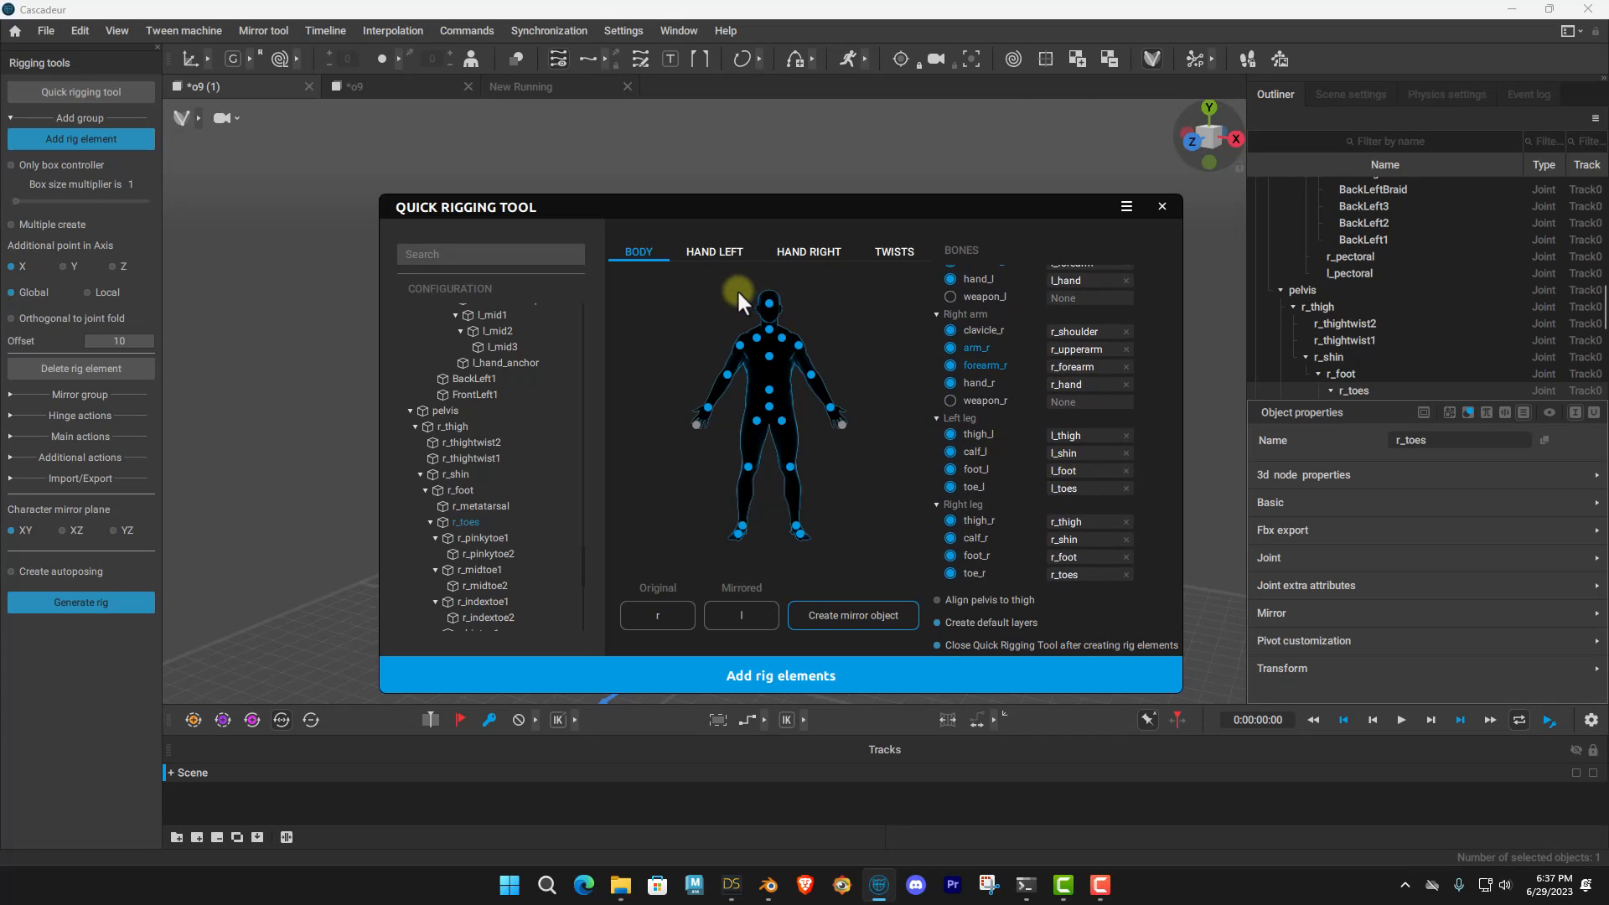
For the right hand, assign r_pinky1, r_pinky2 and r_pinky3 to the three pinky bones.
click(807, 253)
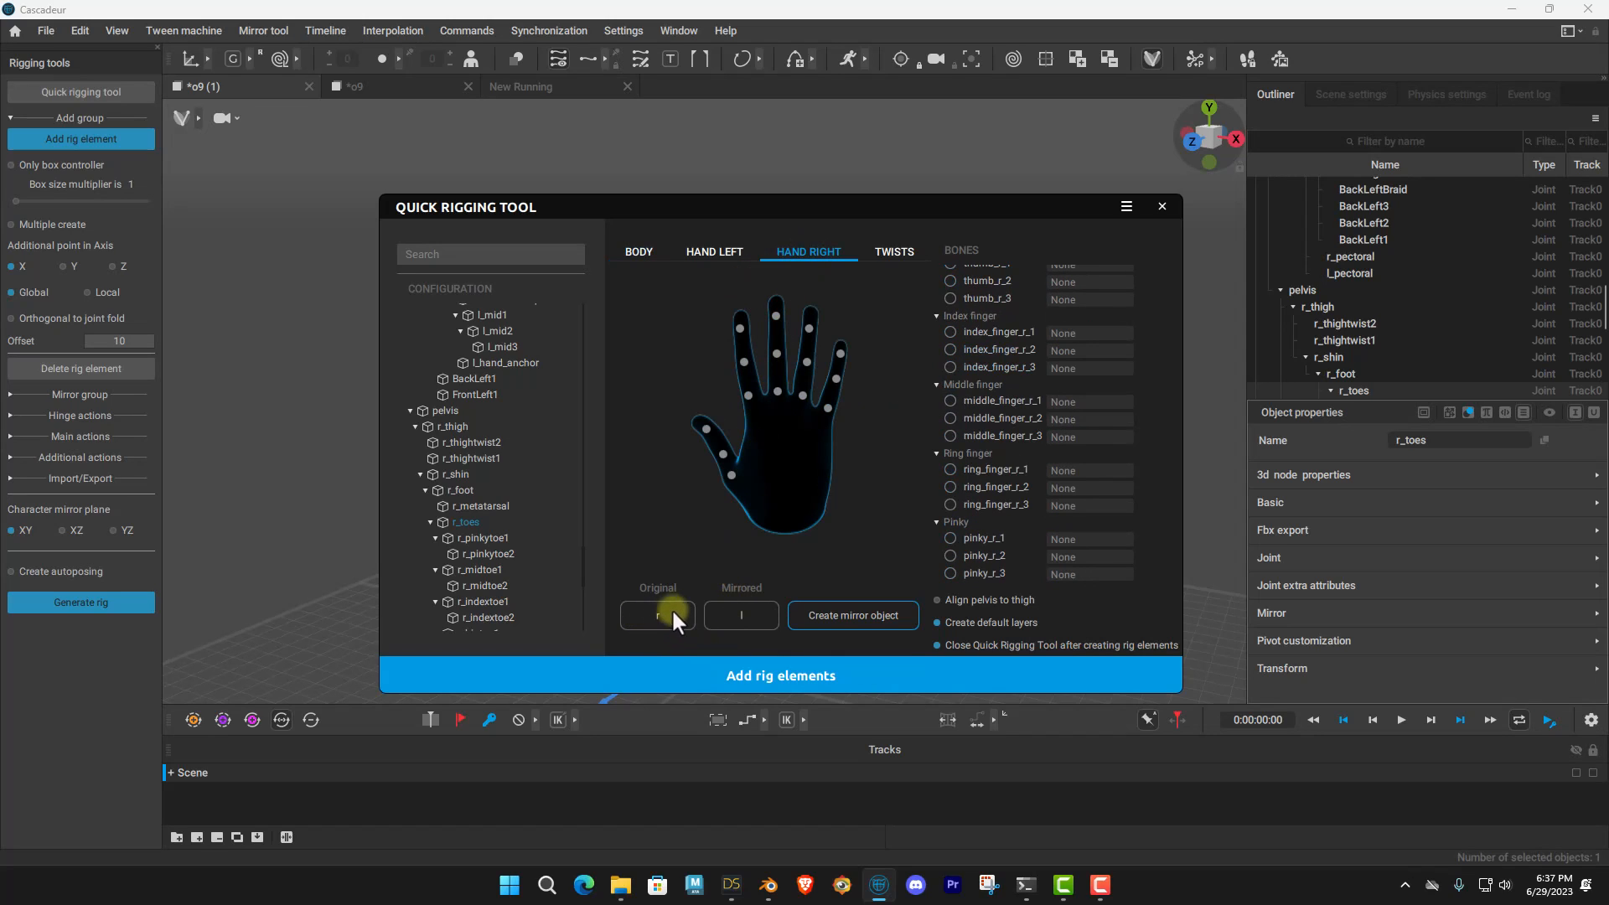
scroll(503, 478, up, 6)
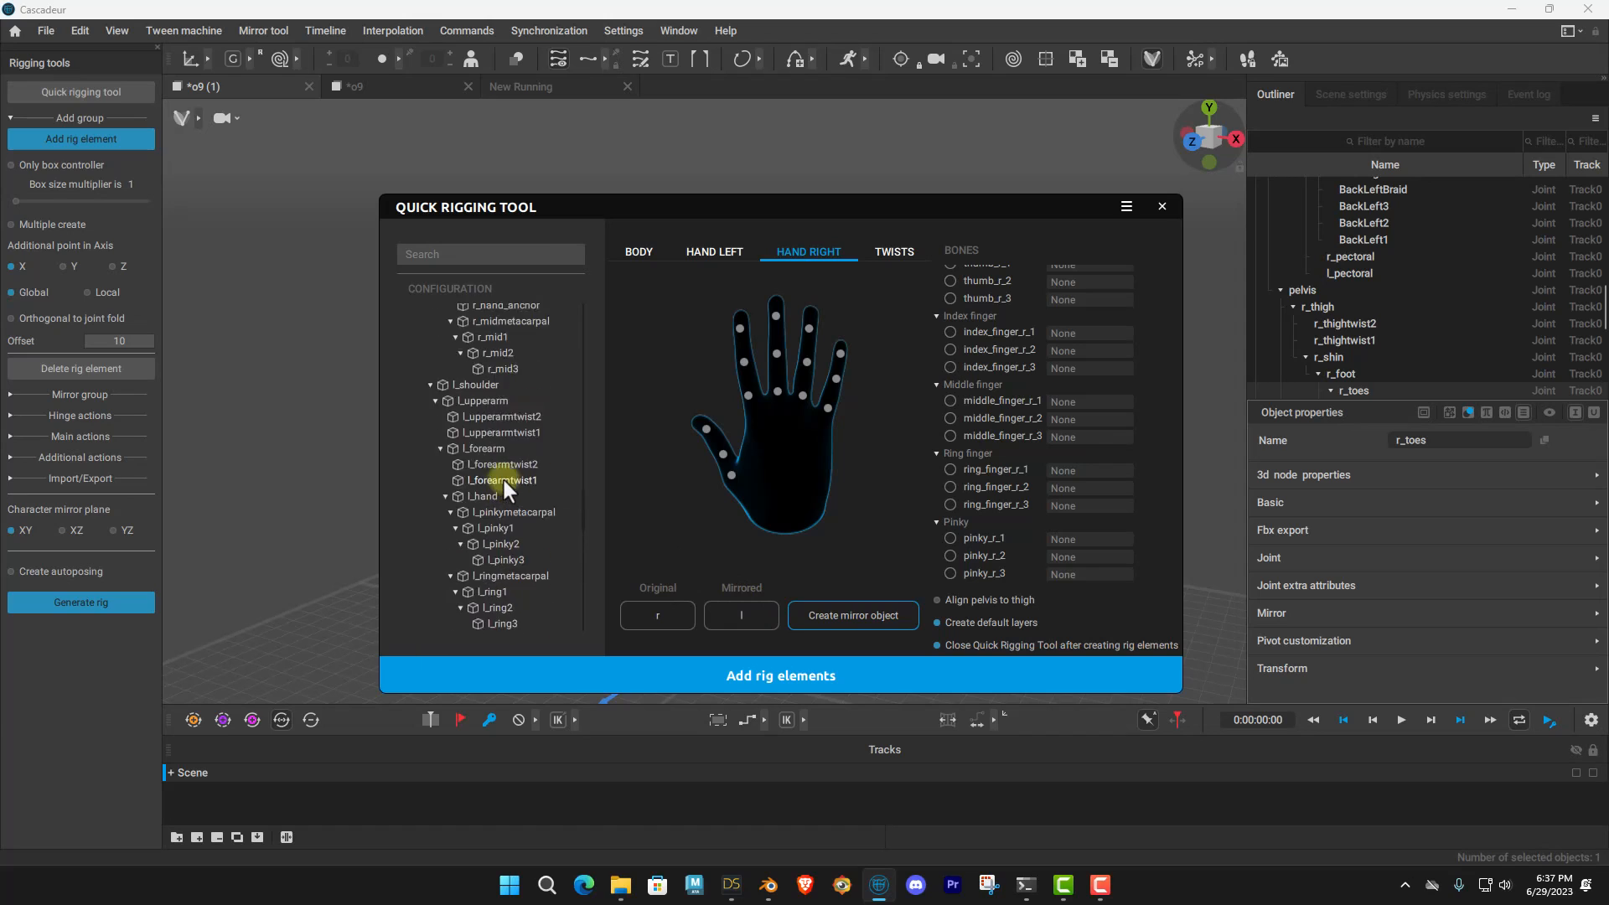
scroll(503, 482, down, 8)
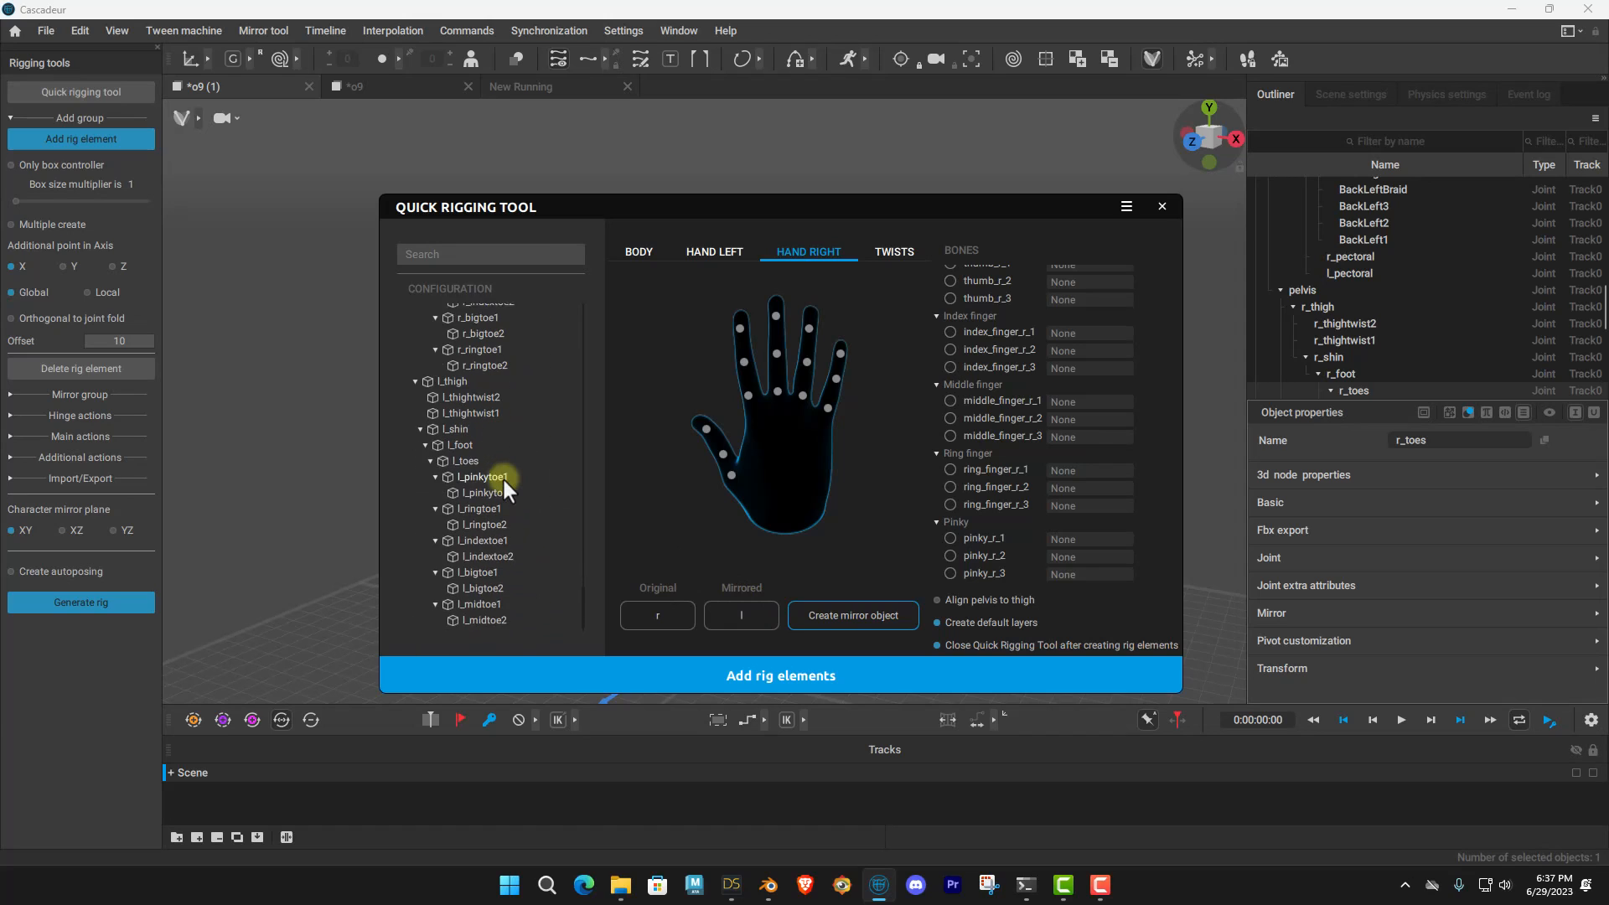
scroll(501, 476, up, 8)
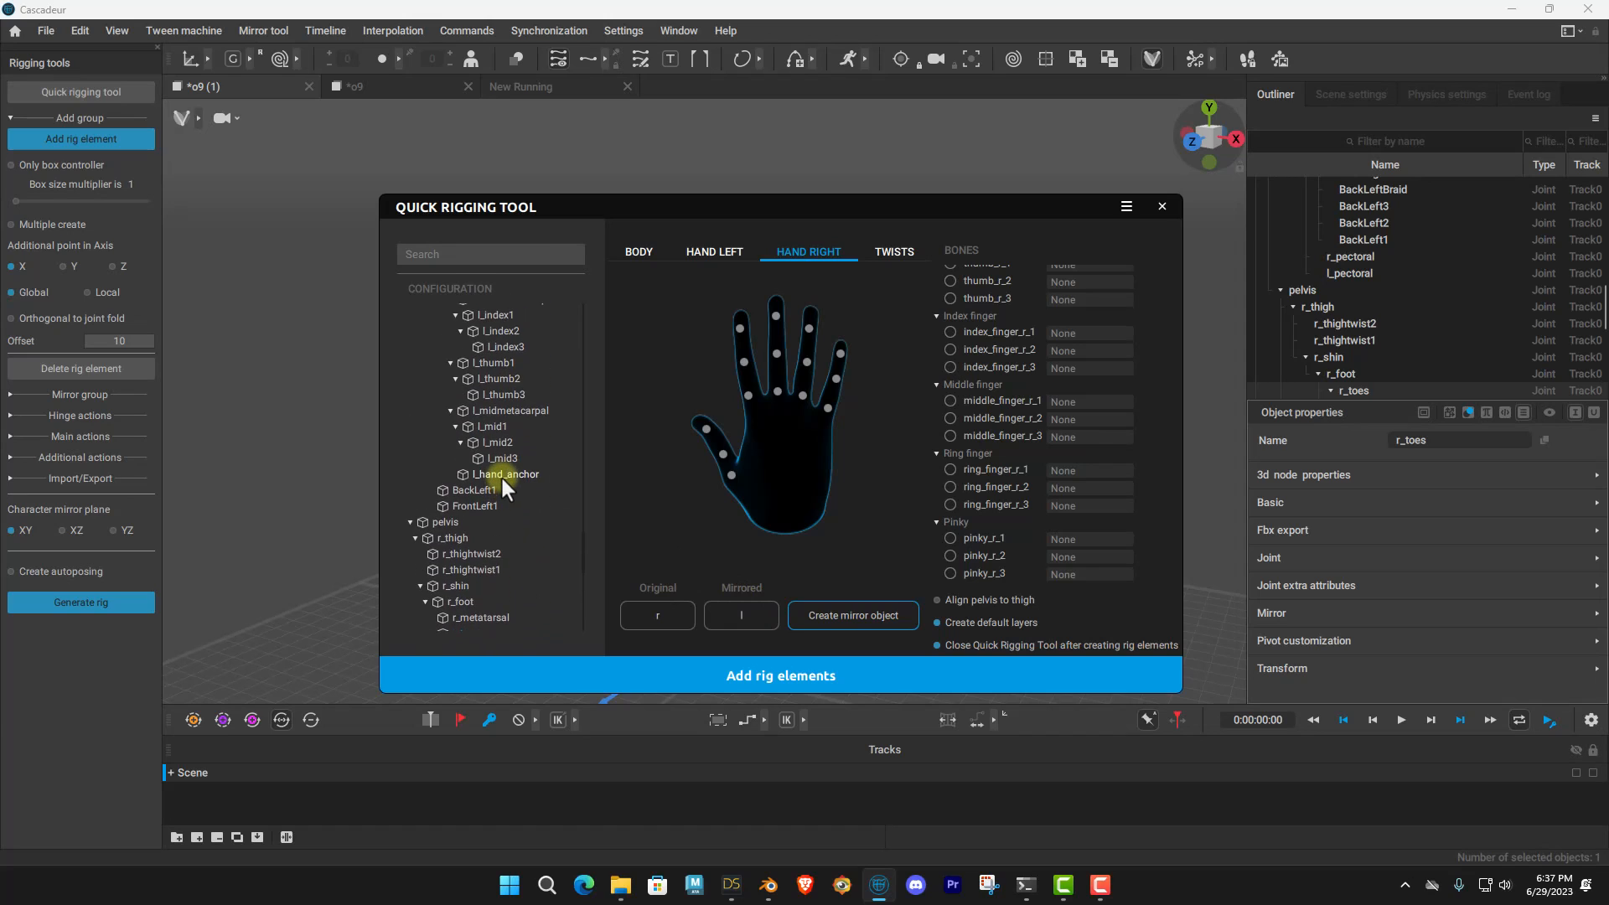
scroll(501, 479, up, 5)
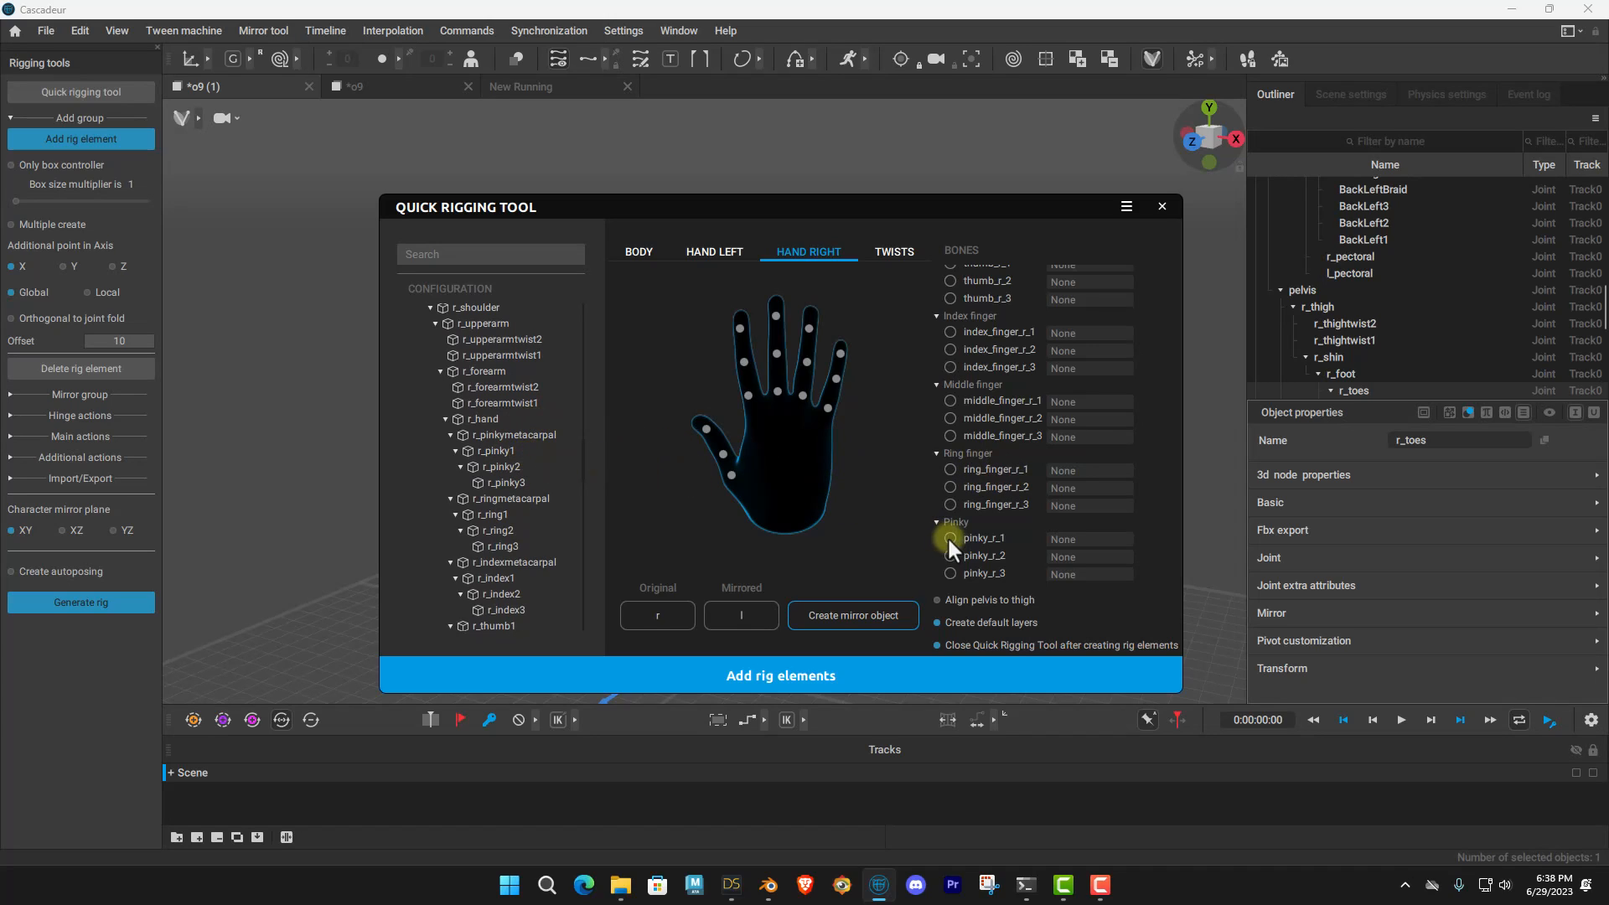
click(502, 451)
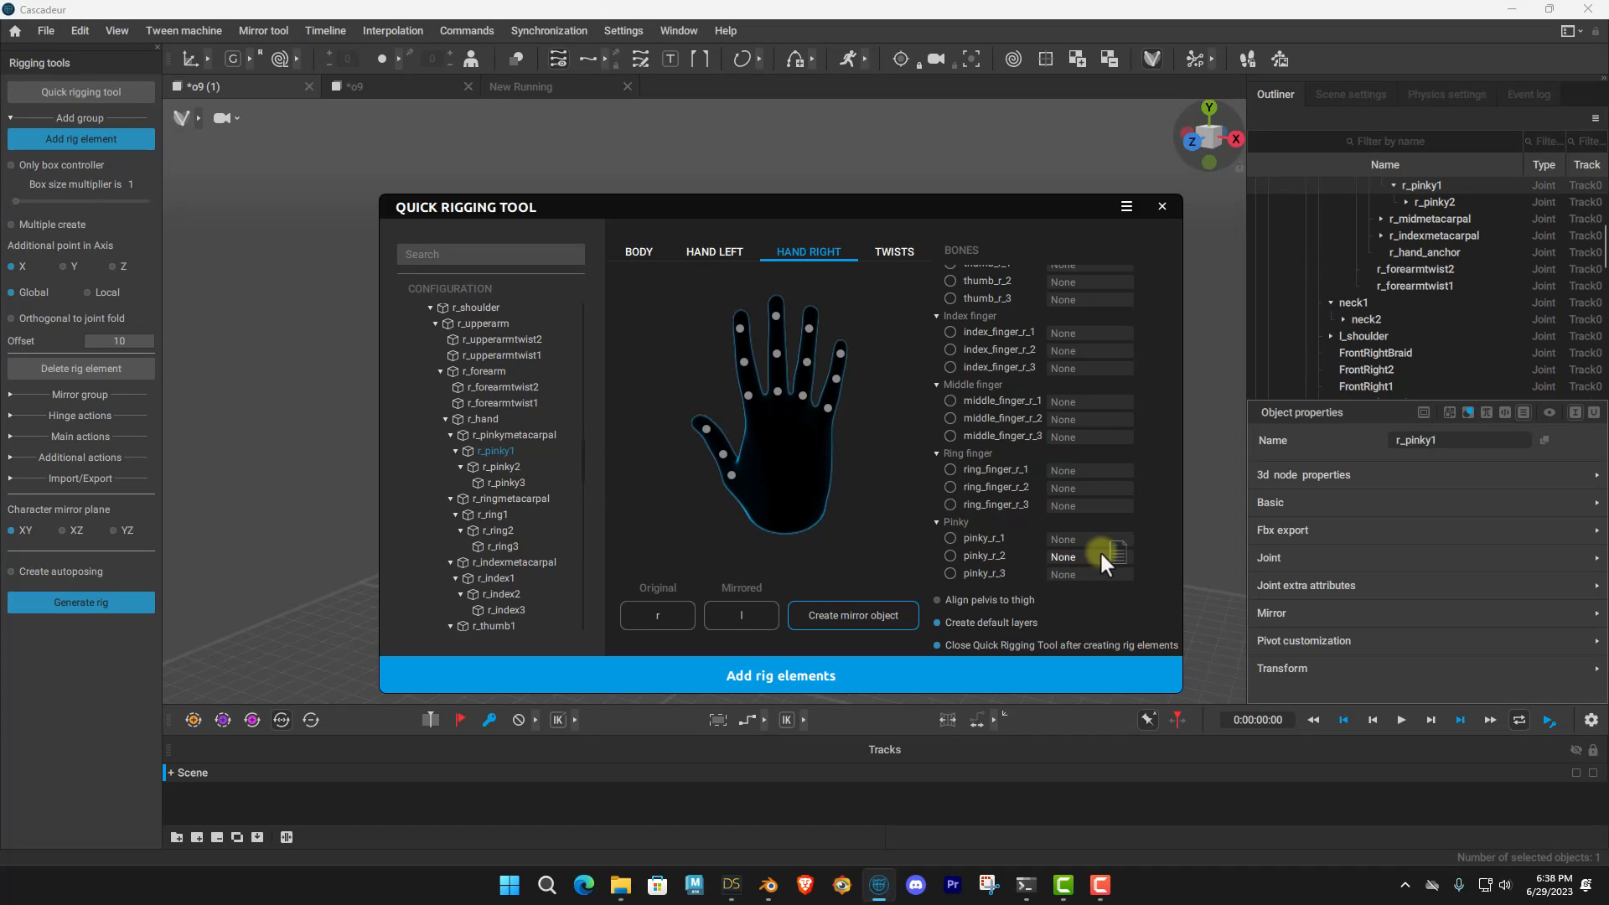
drag(1092, 545, 1086, 536)
drag(513, 465, 1068, 556)
drag(510, 483, 1093, 576)
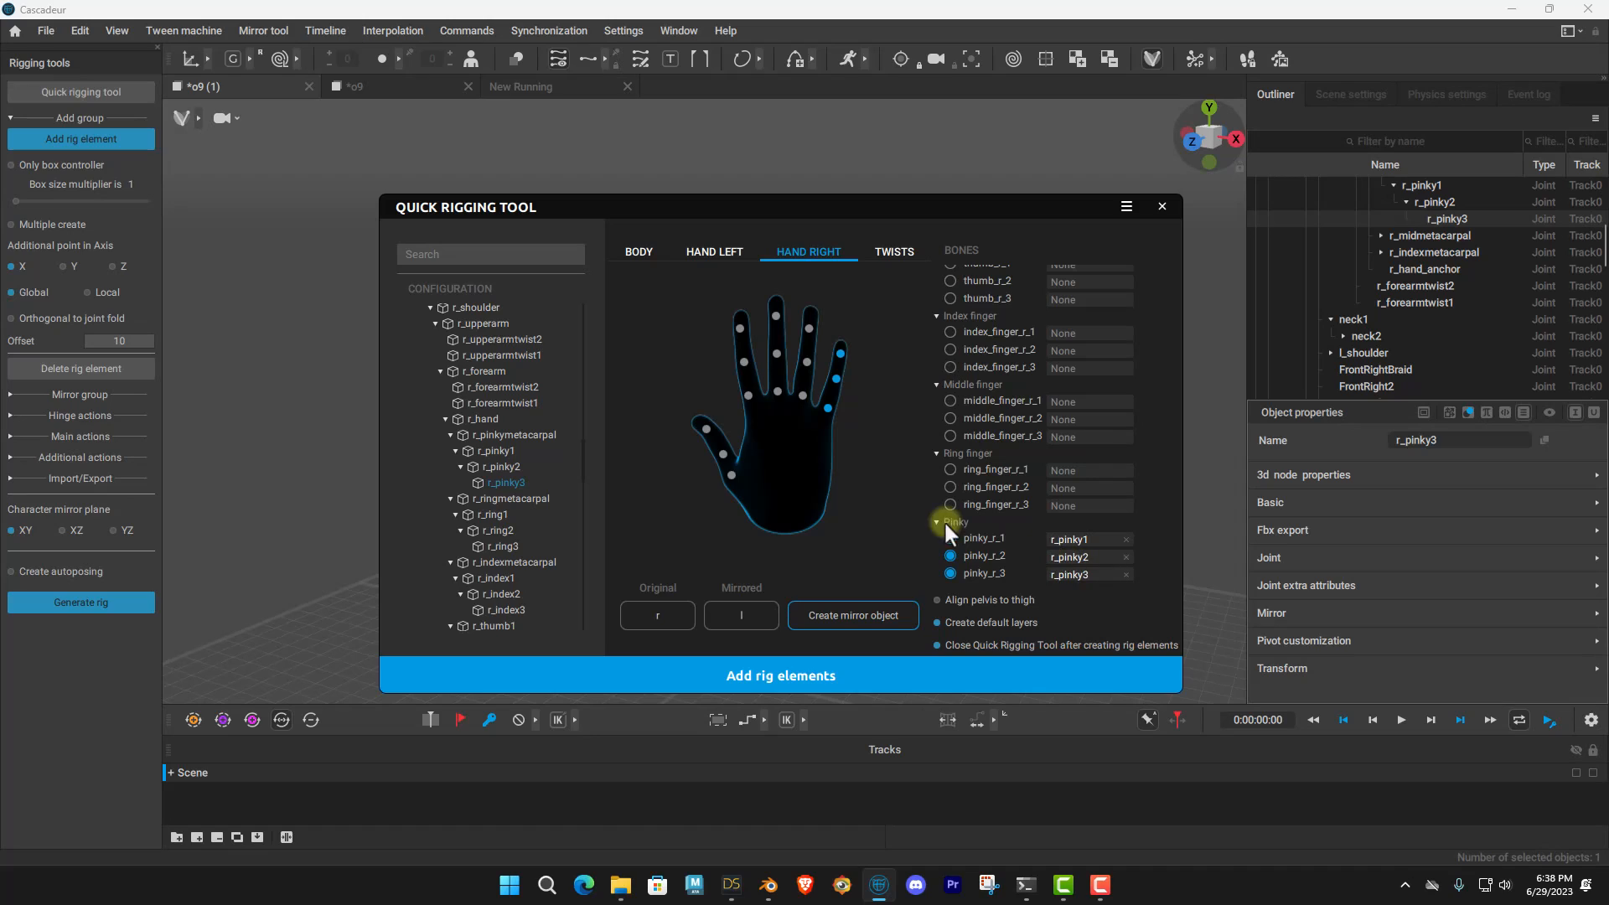
Assign r_ring1, r_ring2 and r_ring3 to the three ring finger bones of the right hand.
drag(501, 515, 1099, 470)
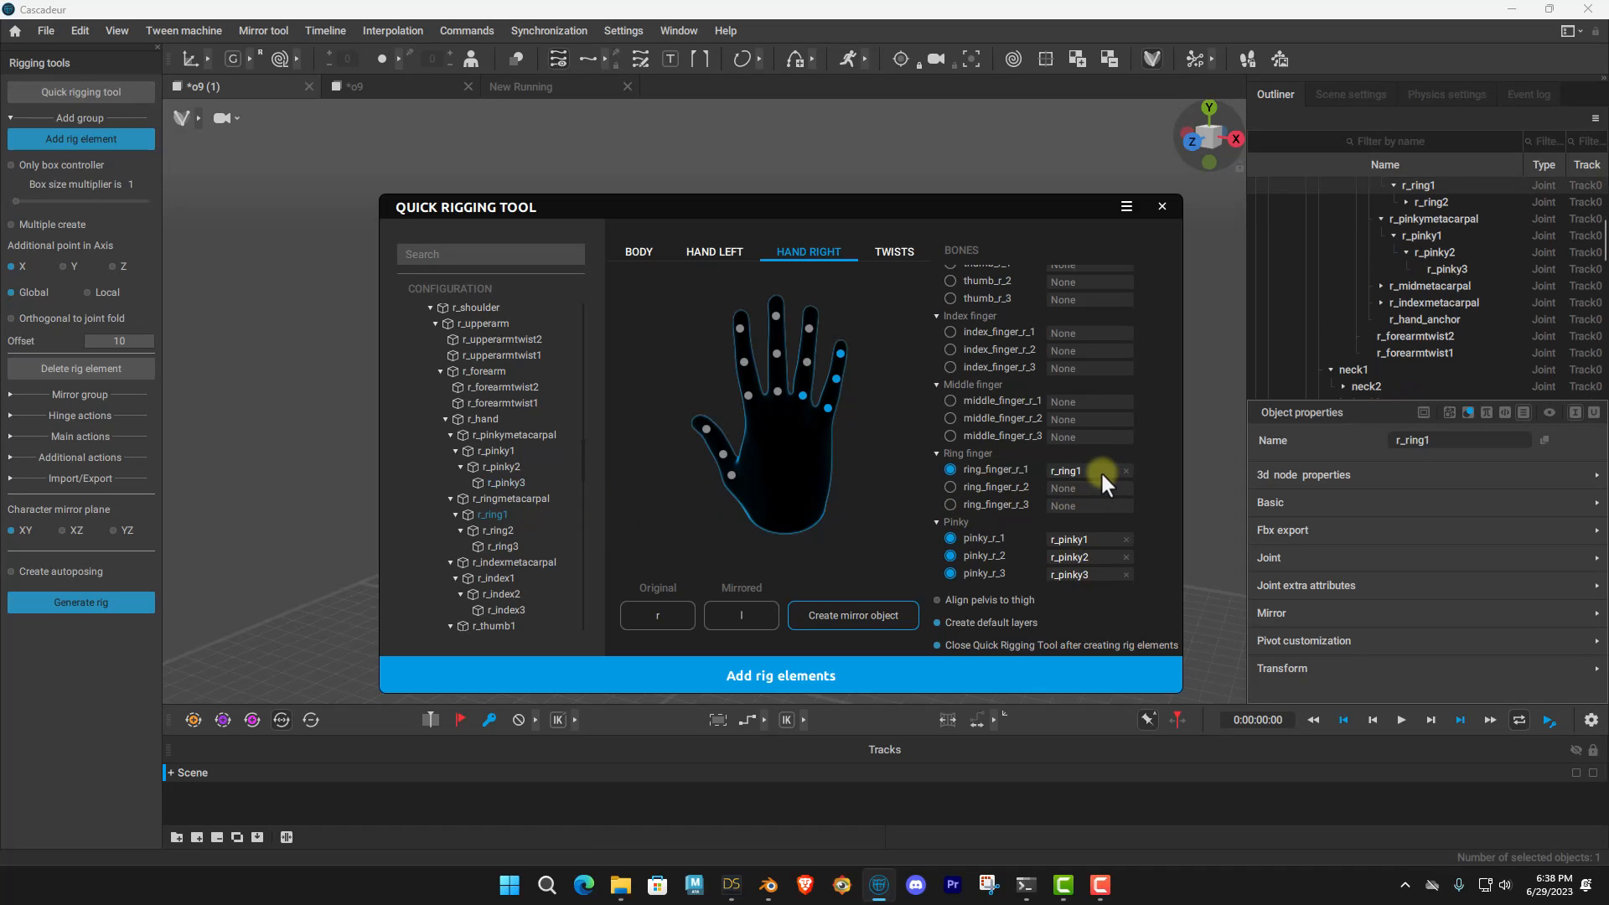
drag(502, 536, 1069, 486)
drag(496, 545, 1081, 506)
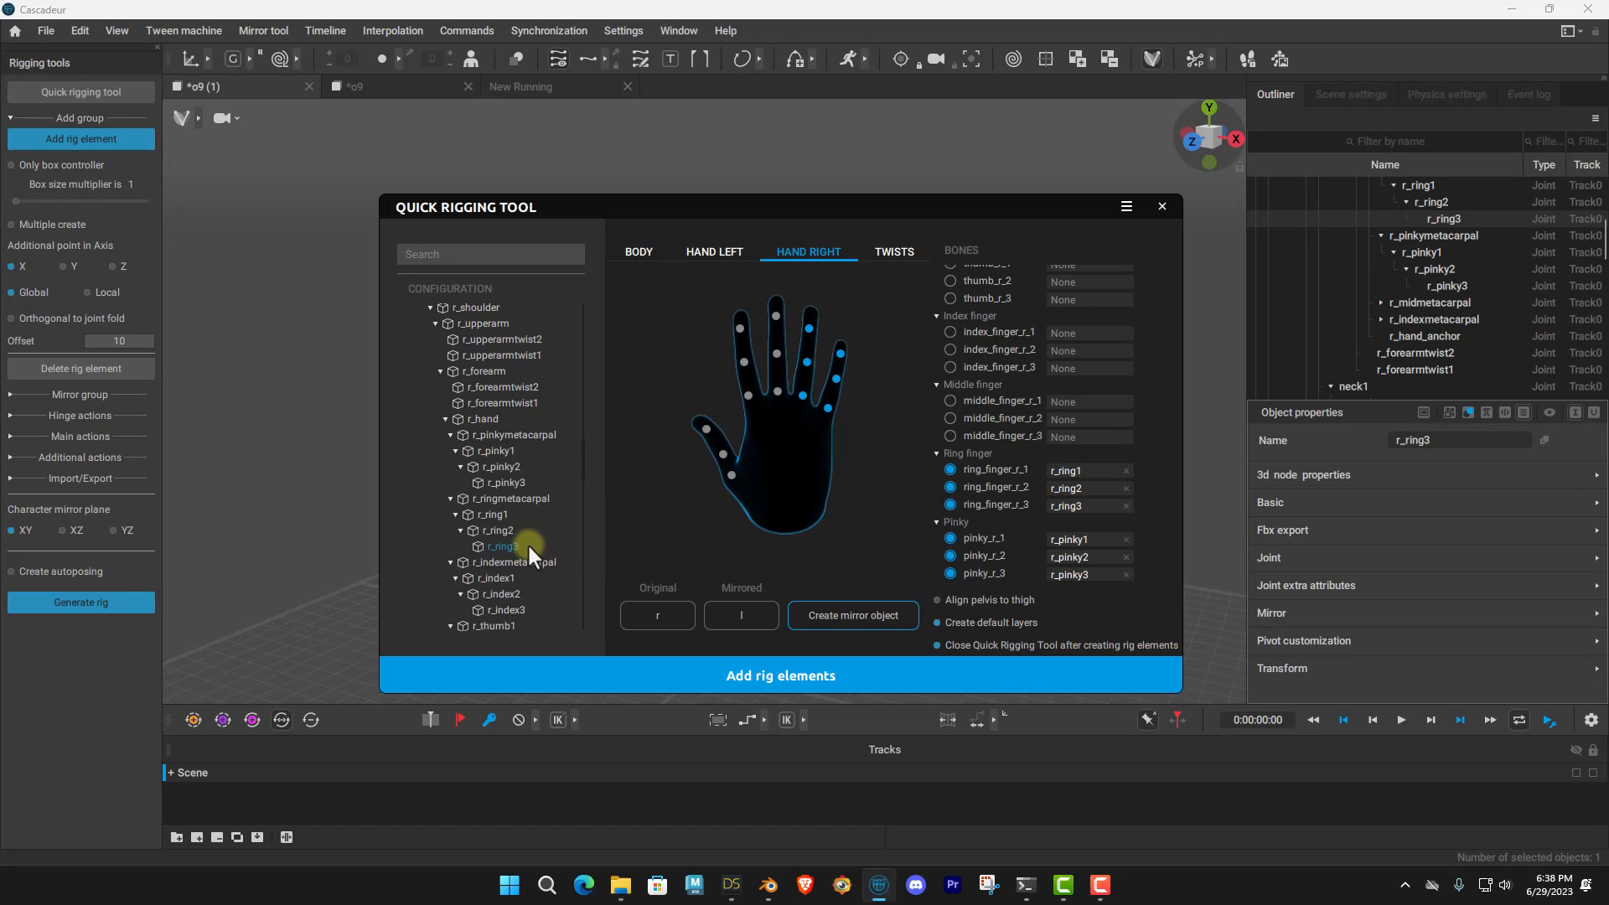
Assign r_mid1, r_mid2 and r_mid3 to the three middle finger bones of the right hand.
scroll(499, 501, down, 5)
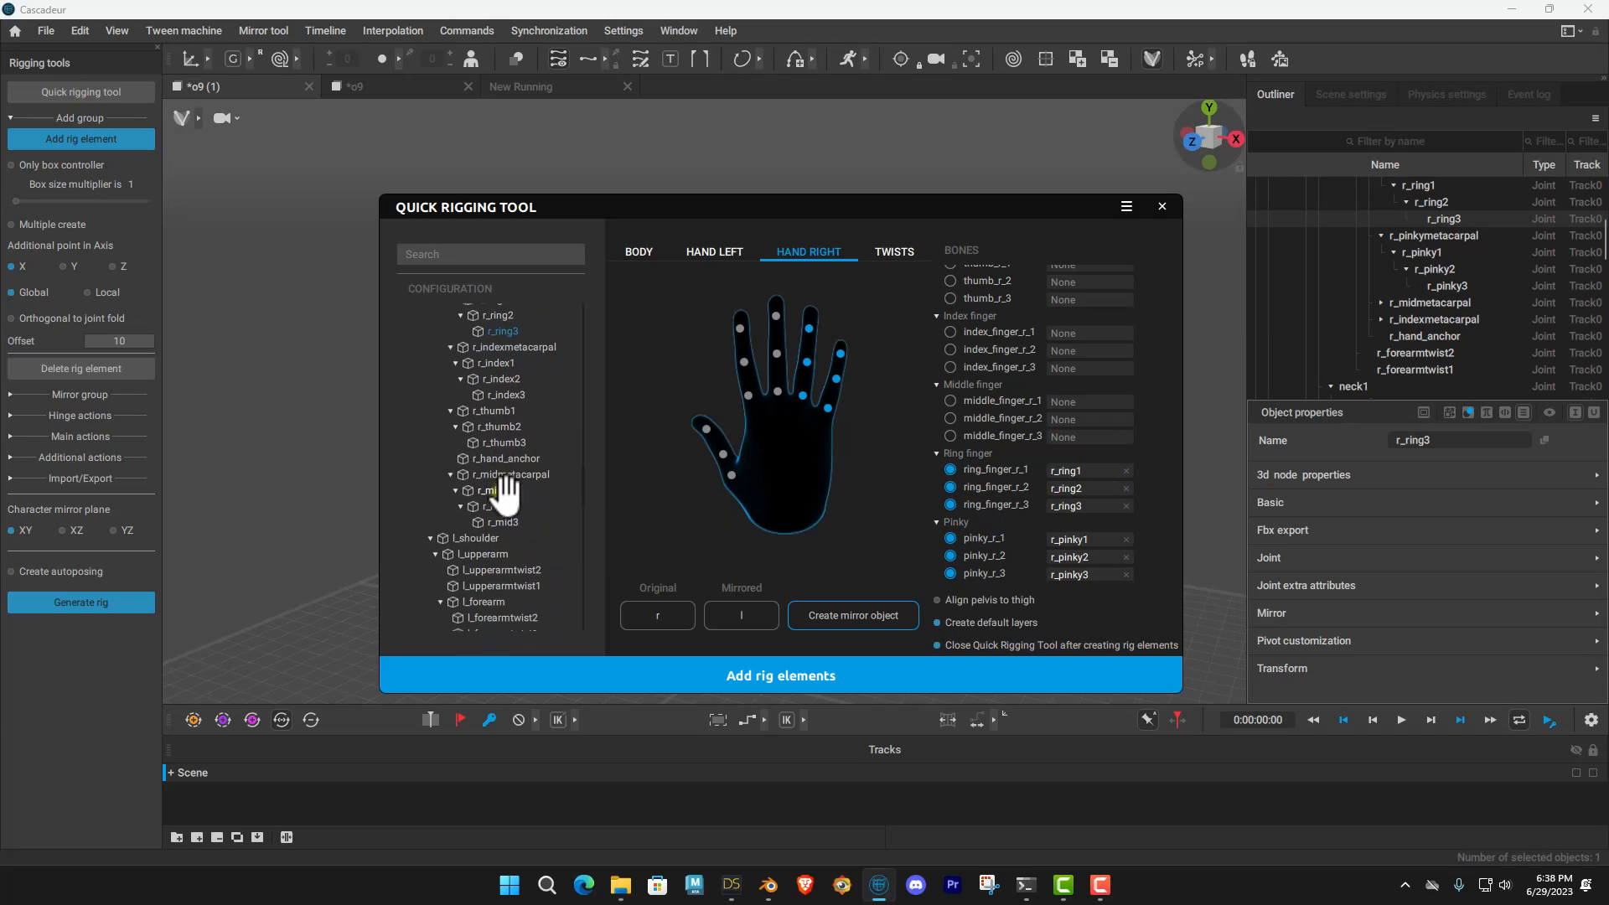
scroll(554, 501, up, 3)
scroll(554, 501, down, 3)
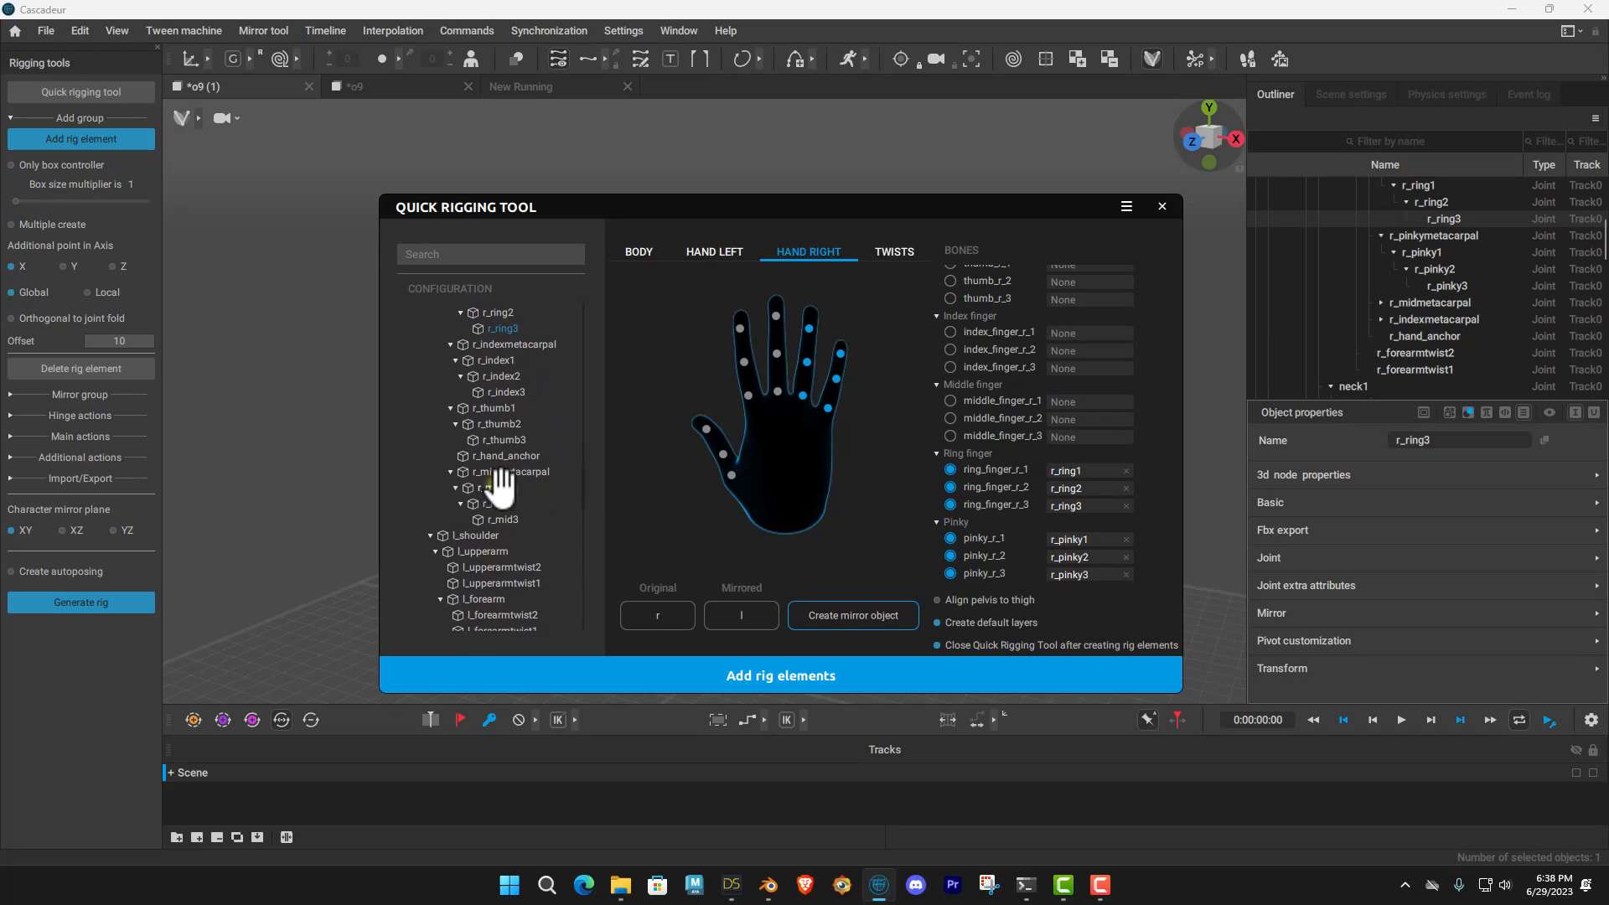
drag(501, 488, 579, 495)
drag(1047, 434, 1075, 400)
drag(498, 504, 1104, 414)
drag(502, 520, 1081, 436)
Assign r_index1, r_index2 and r_index3 to the three index finger bones of the right hand.
scroll(474, 484, up, 3)
drag(510, 468, 976, 426)
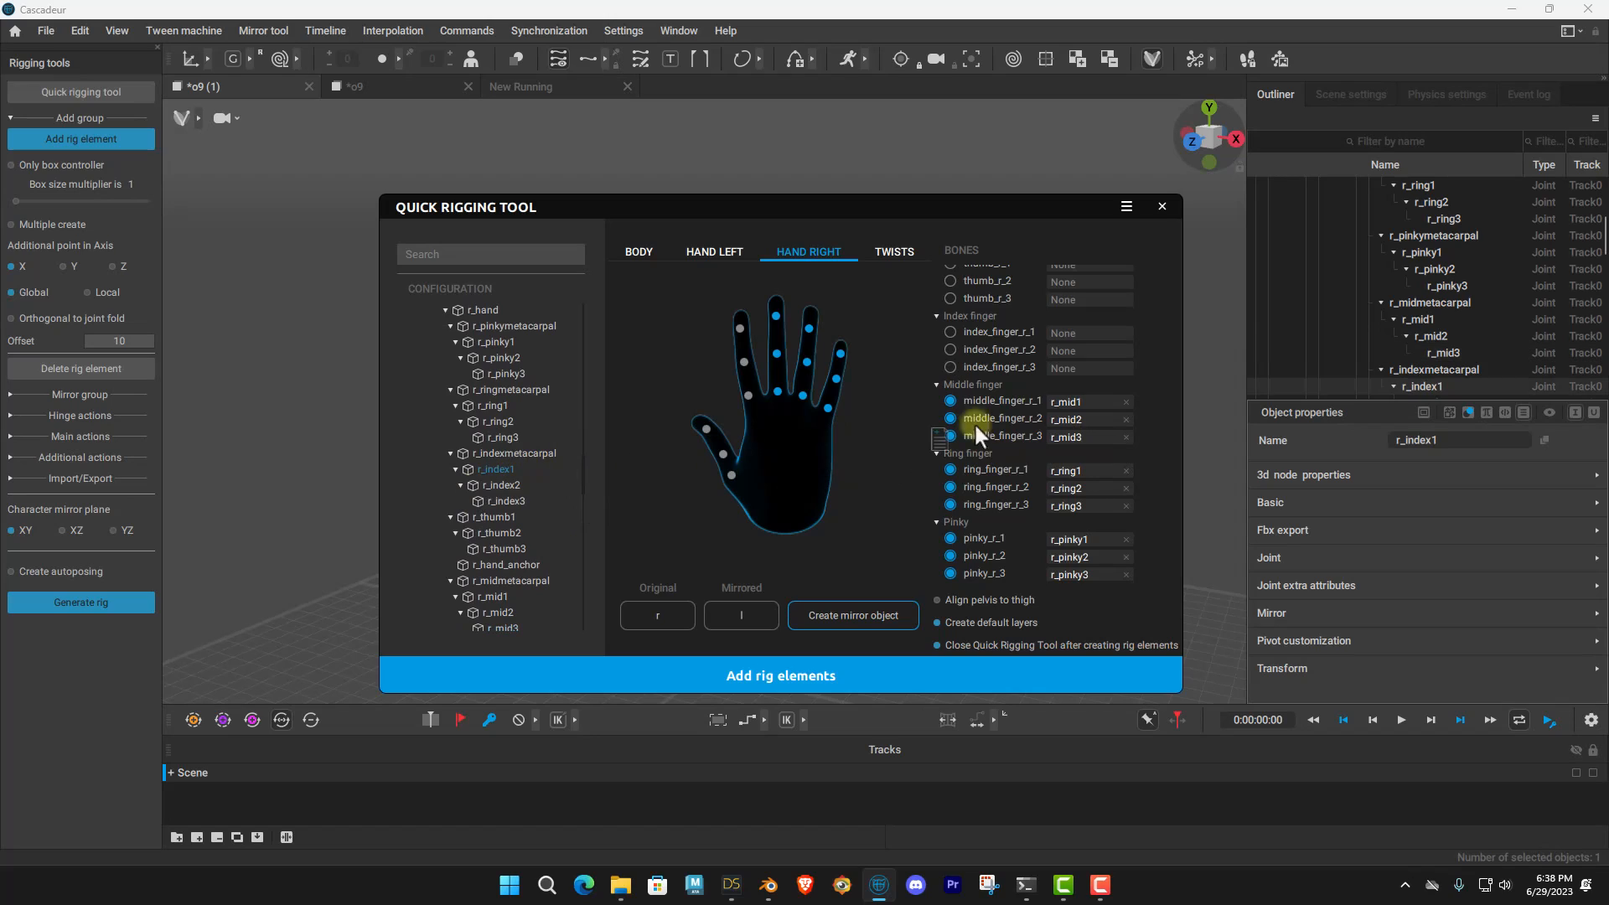
drag(1104, 339, 1107, 336)
drag(519, 486, 1071, 351)
drag(513, 501, 1064, 366)
Assign r_thumb1, r_thumb2 and r_thumb3 to the three thumb bones of the right hand.
scroll(1037, 404, up, 1)
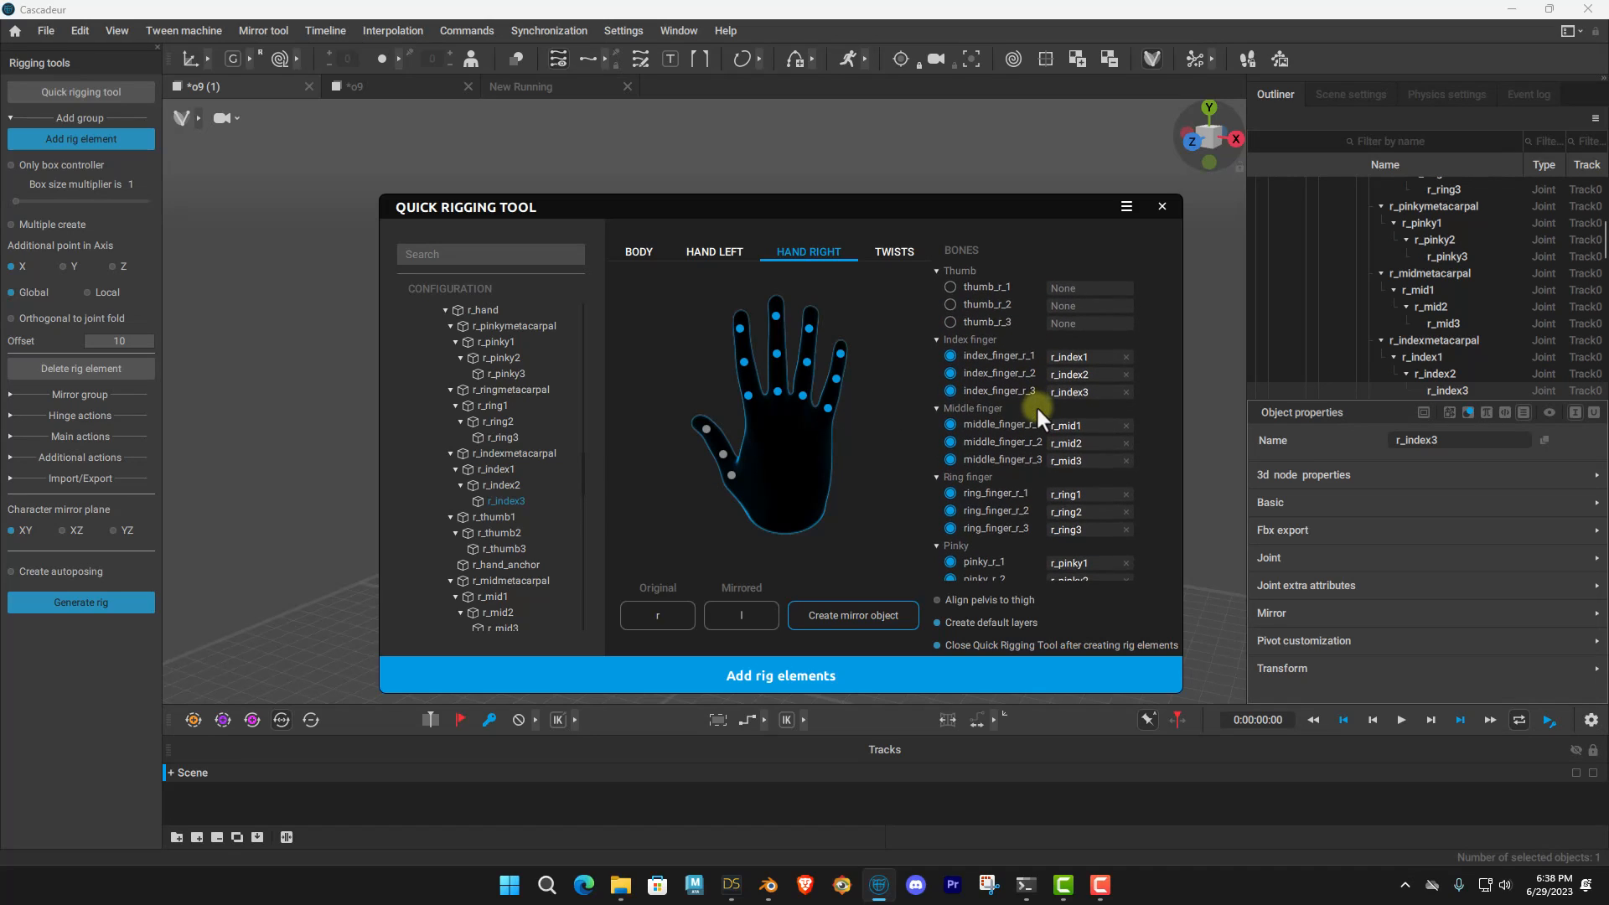
drag(496, 517, 1066, 294)
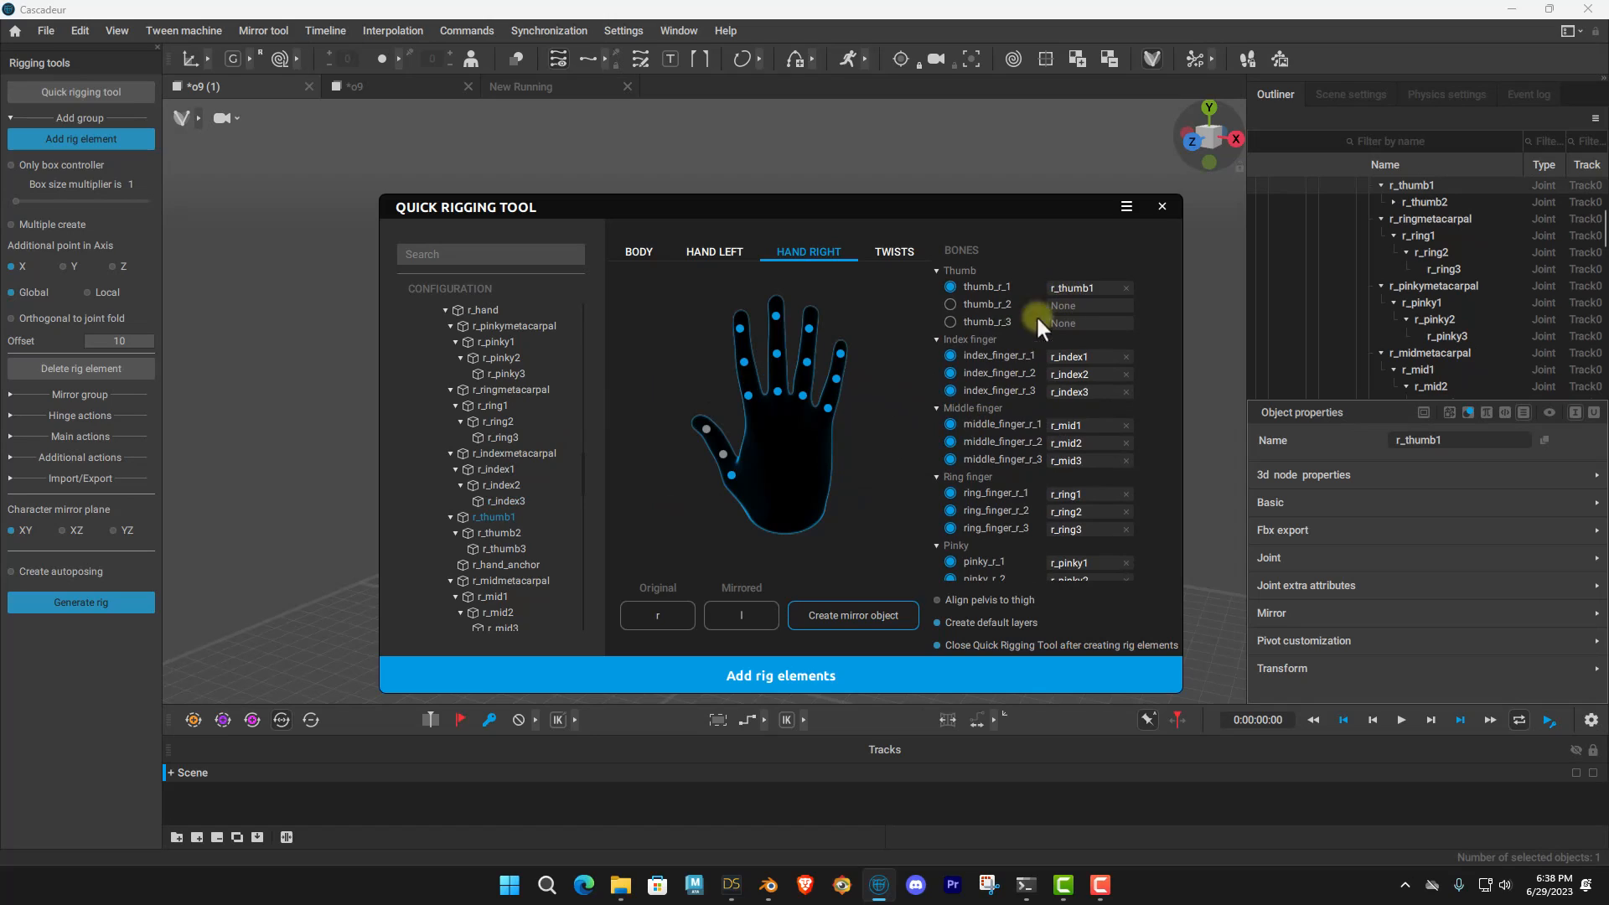
drag(499, 533, 1096, 298)
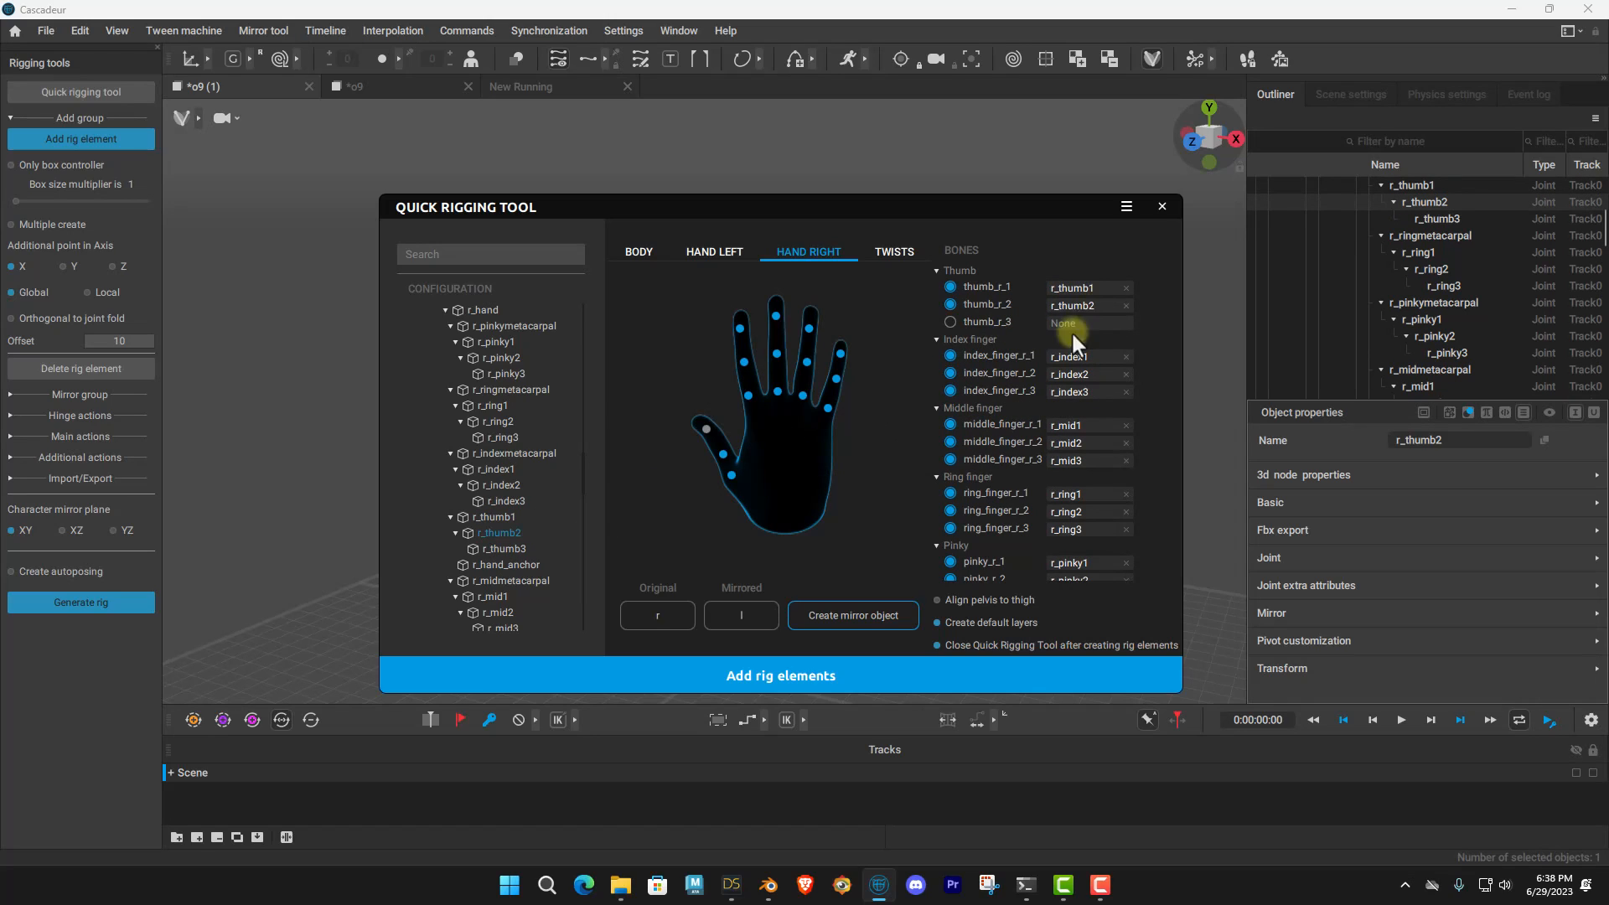
drag(529, 550, 1088, 324)
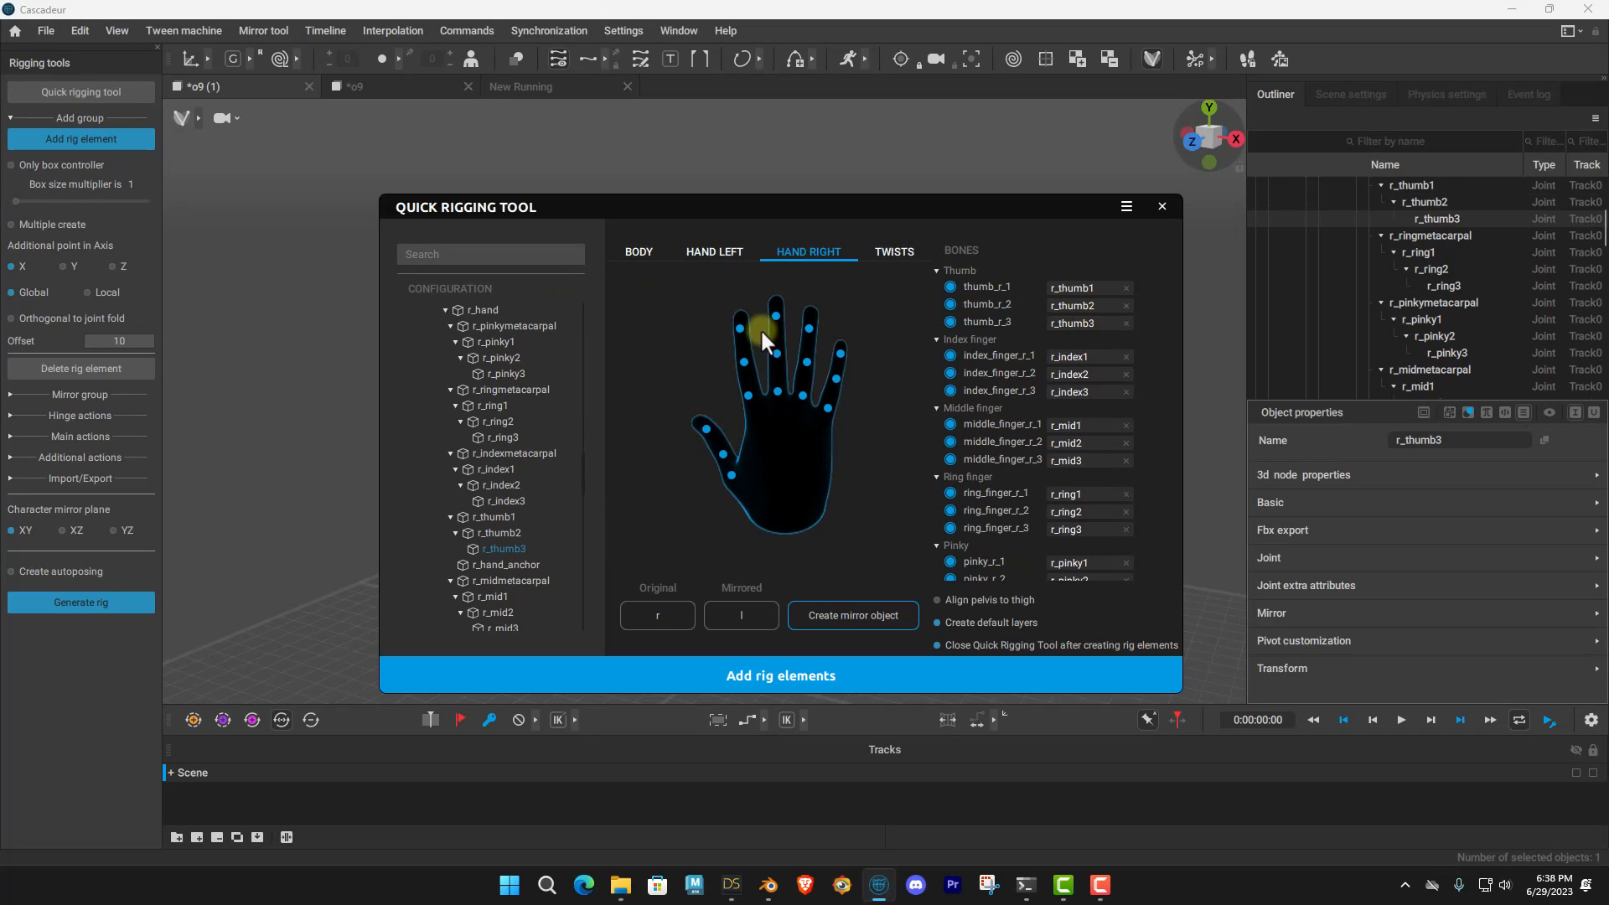
Mirror the right hand's finger assignments onto the left hand bones, with r as original and l as mirrored.
click(723, 253)
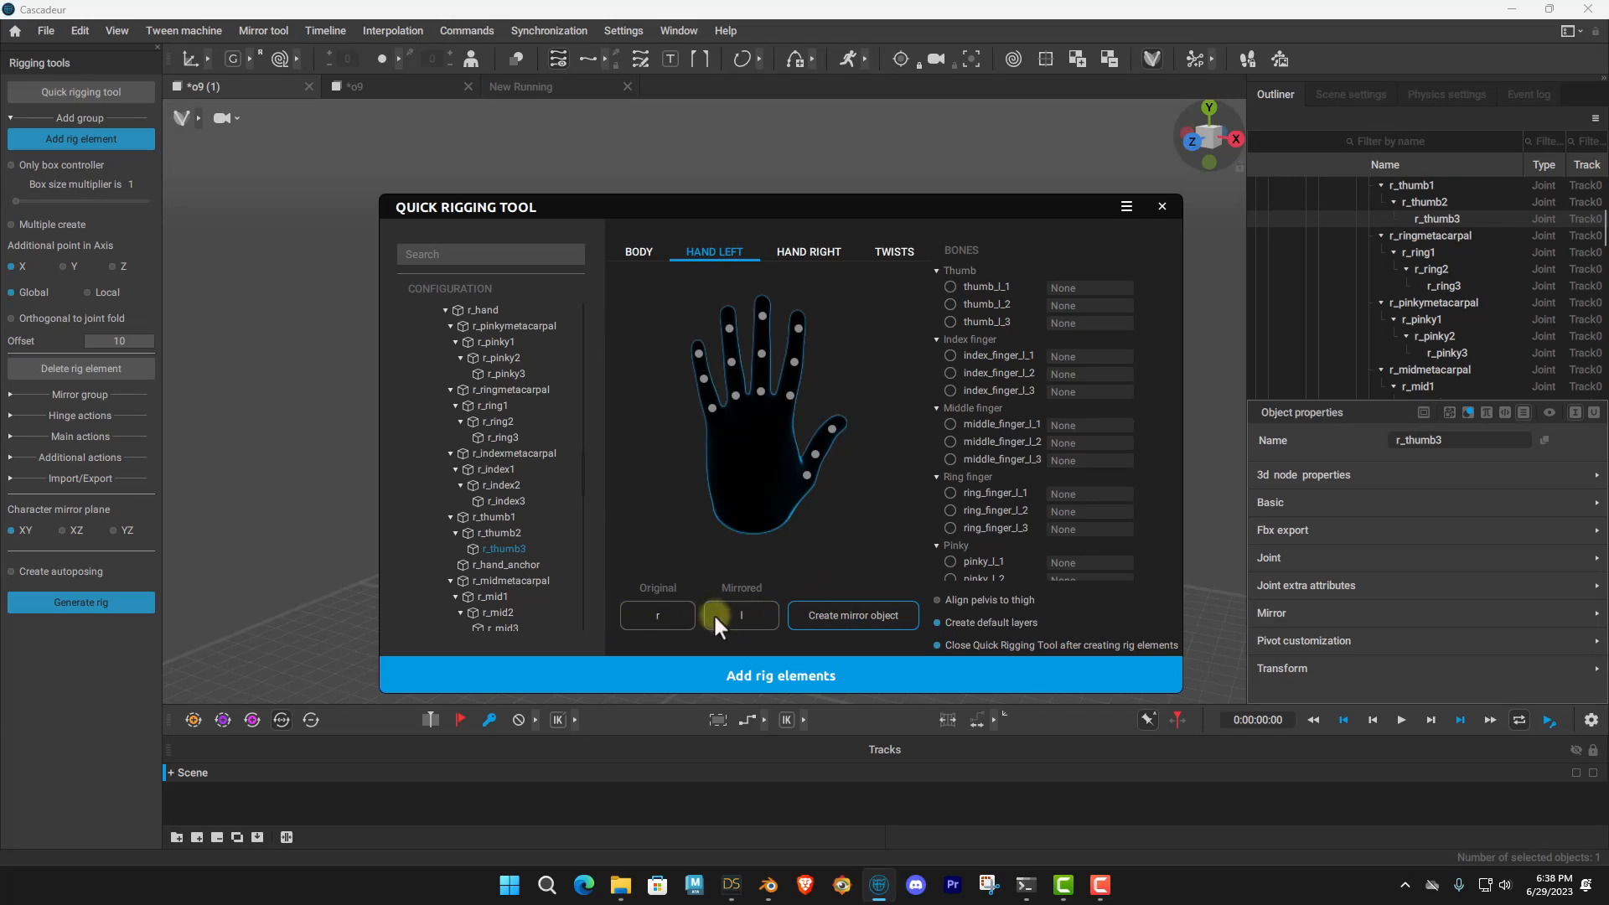
click(863, 619)
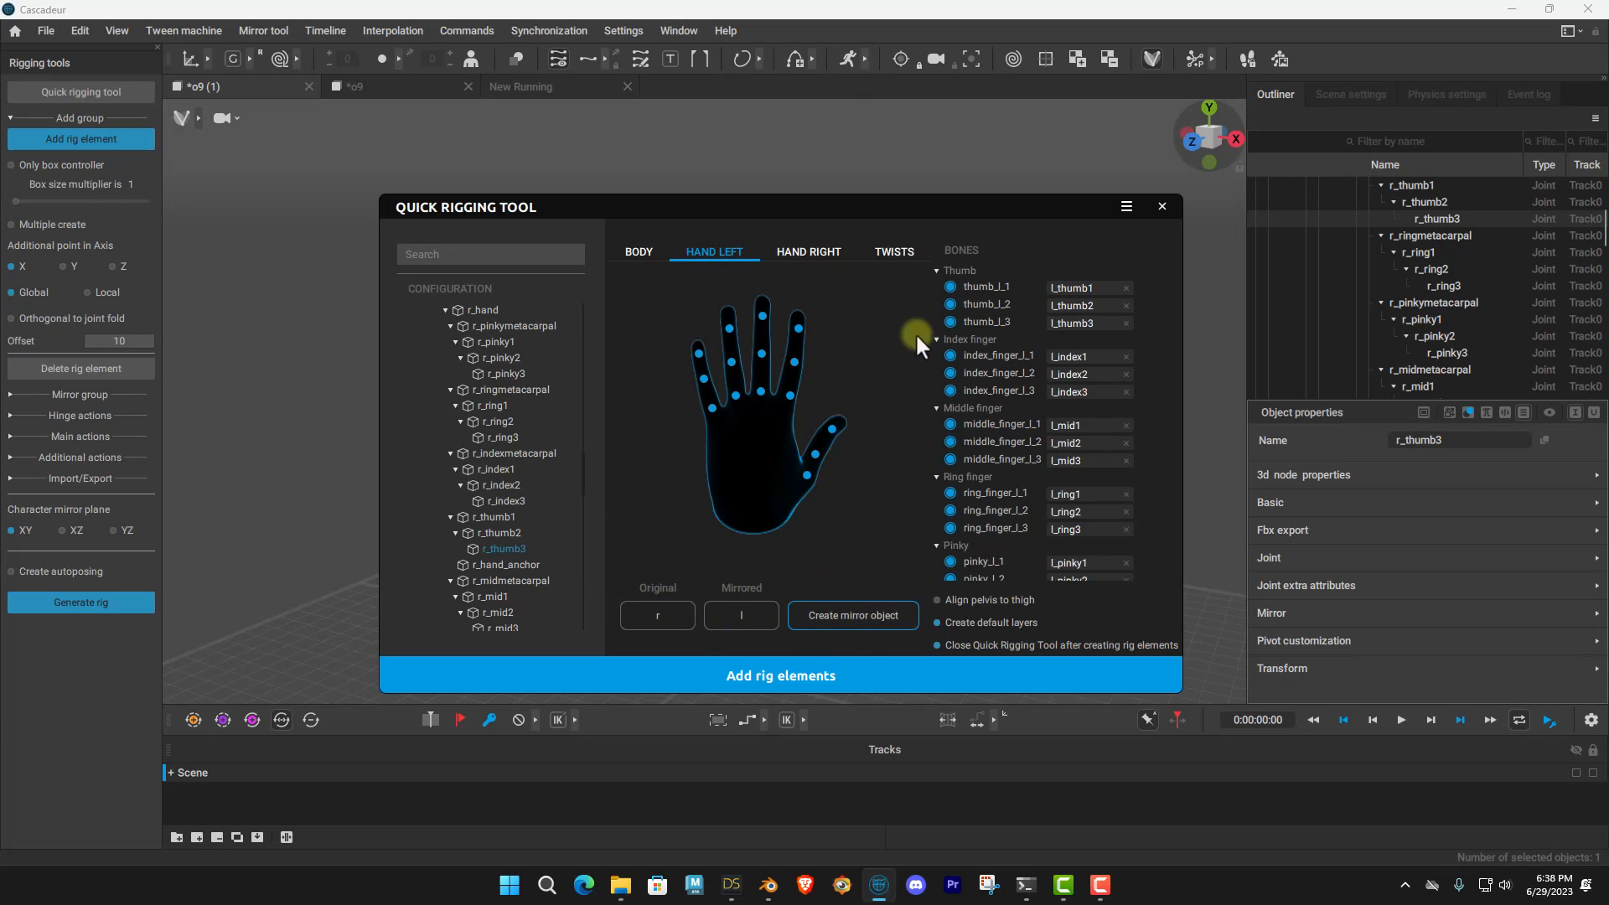
Review the finger joint assignments of the left hand and the right hand.
scroll(1012, 486, down, 2)
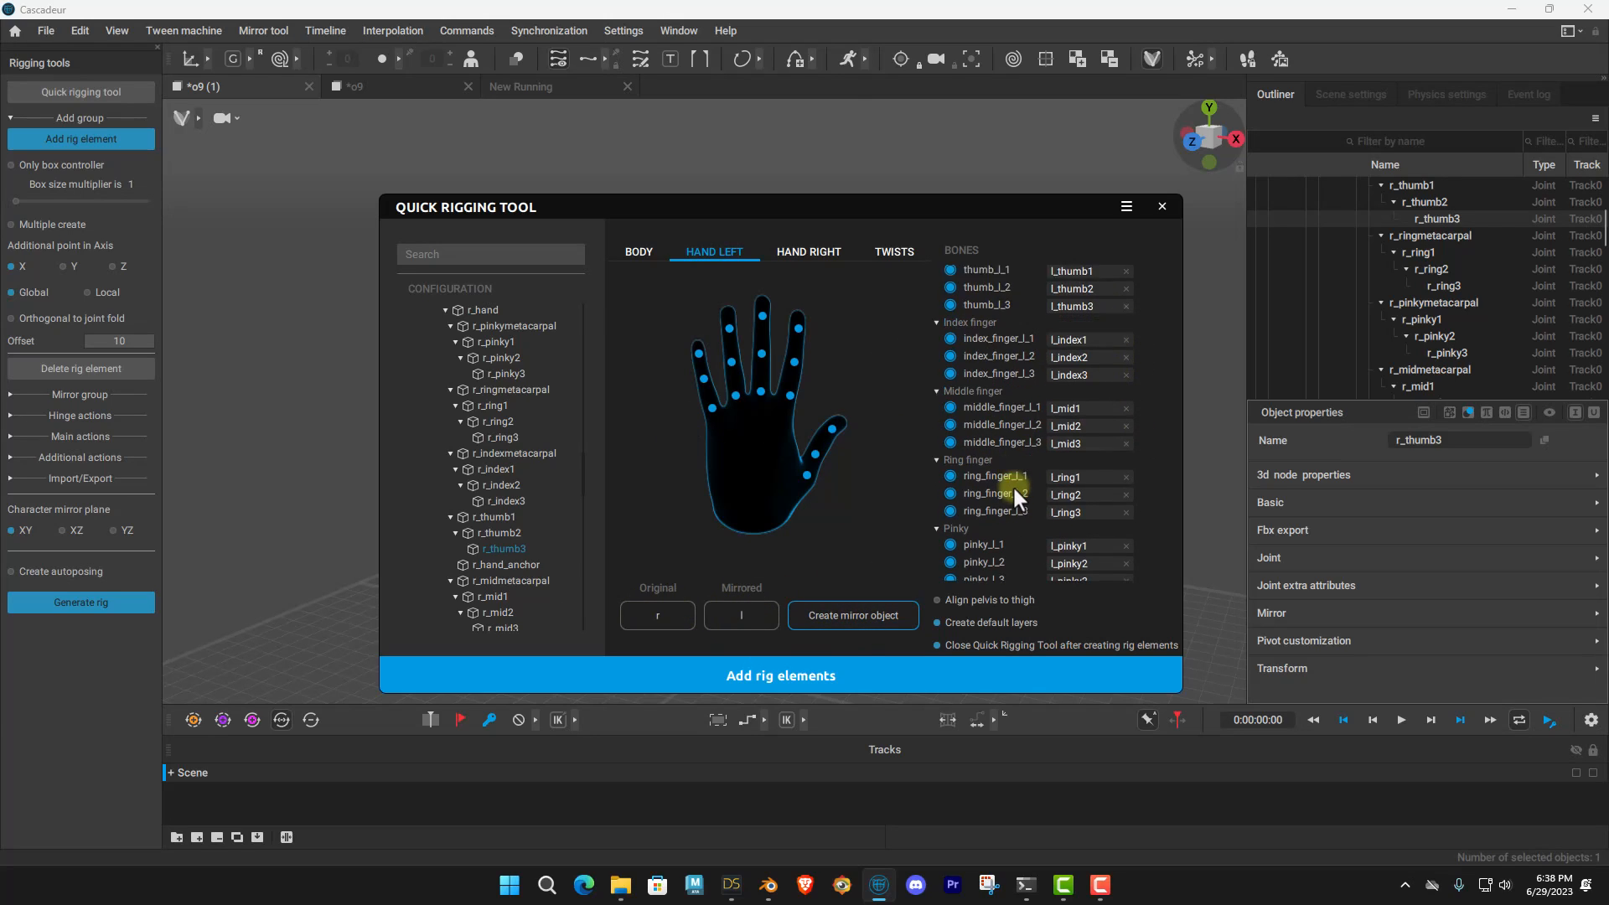
scroll(1073, 503, up, 2)
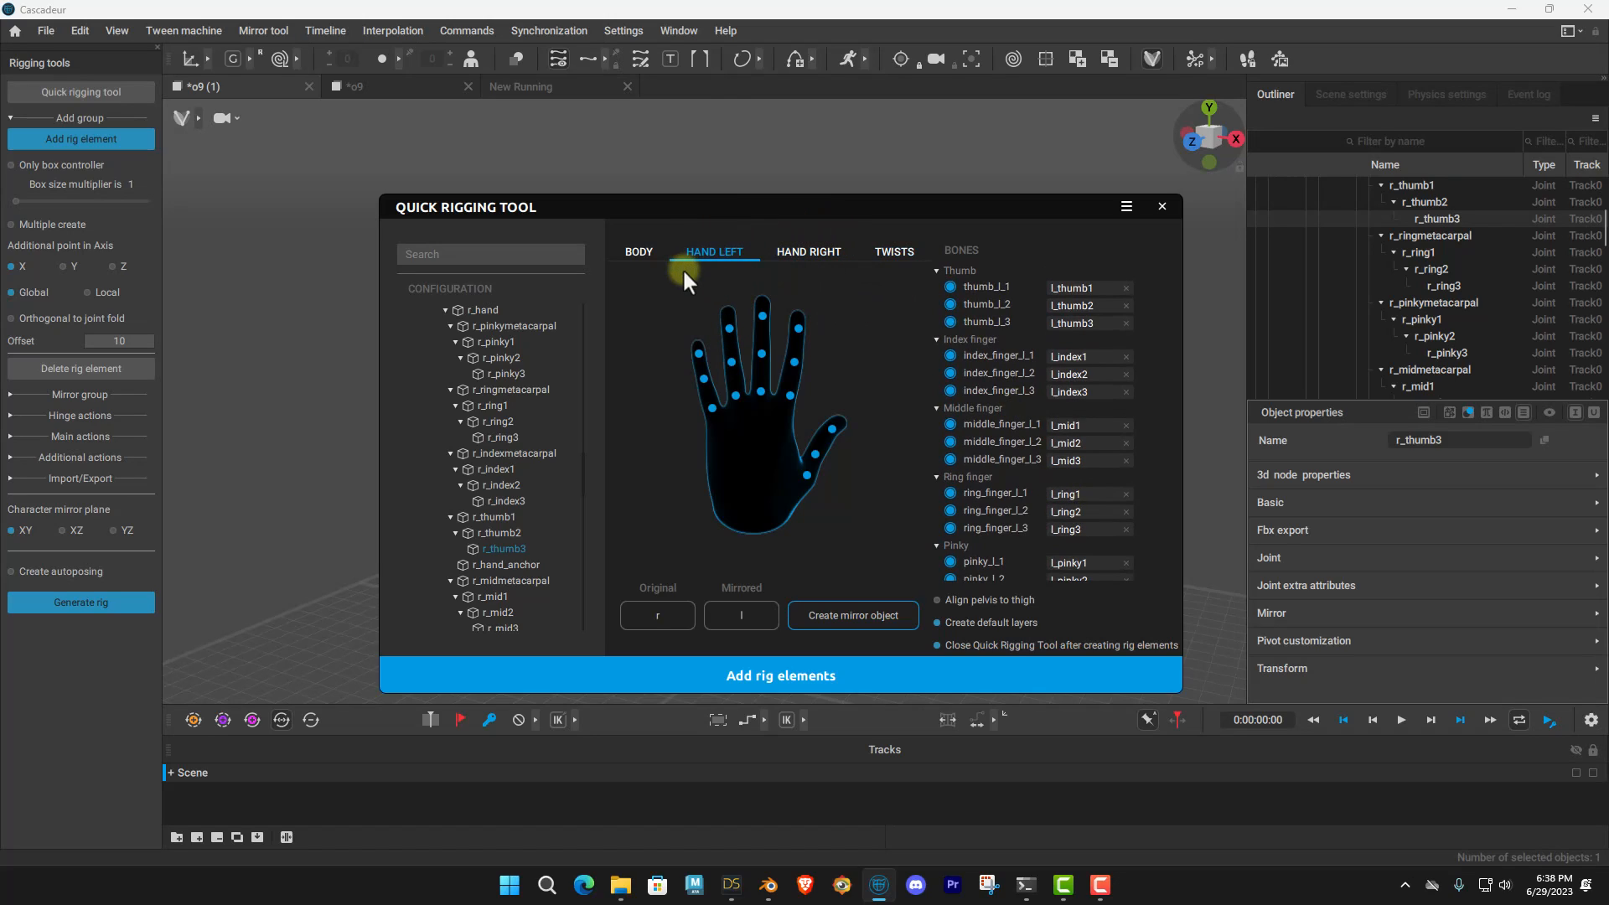
click(811, 252)
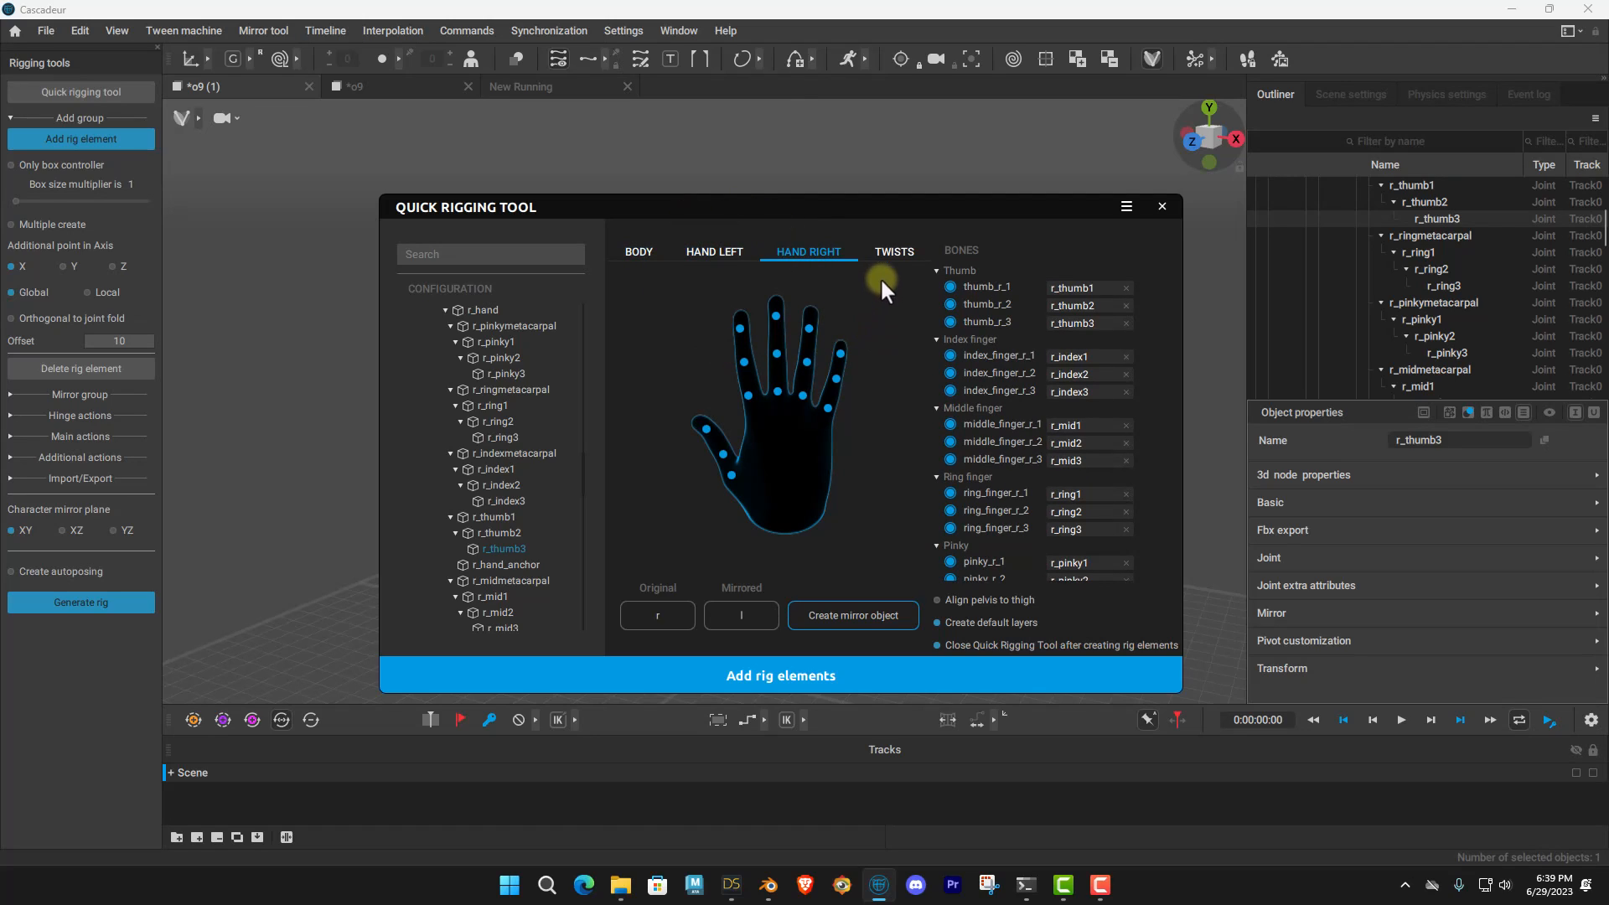
Assign the twist joints r_upperarmtwist1 to arm_r and r_forearmtwist1 to forearm_r.
click(892, 254)
scroll(519, 444, up, 3)
scroll(520, 440, up, 3)
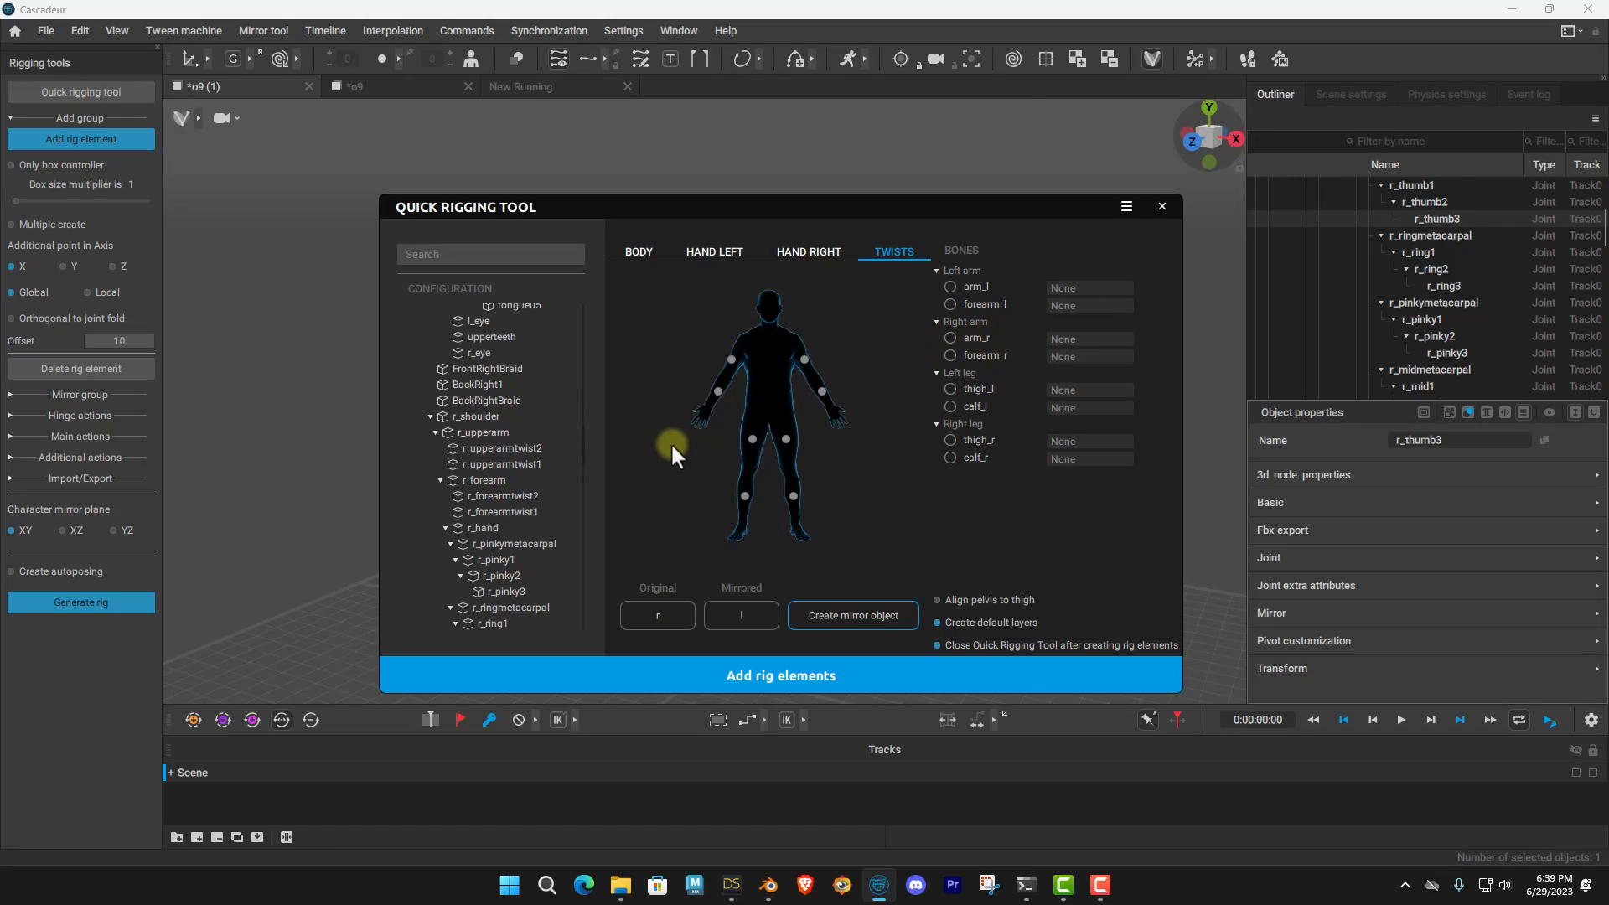
drag(525, 468, 706, 458)
drag(1043, 350, 1081, 341)
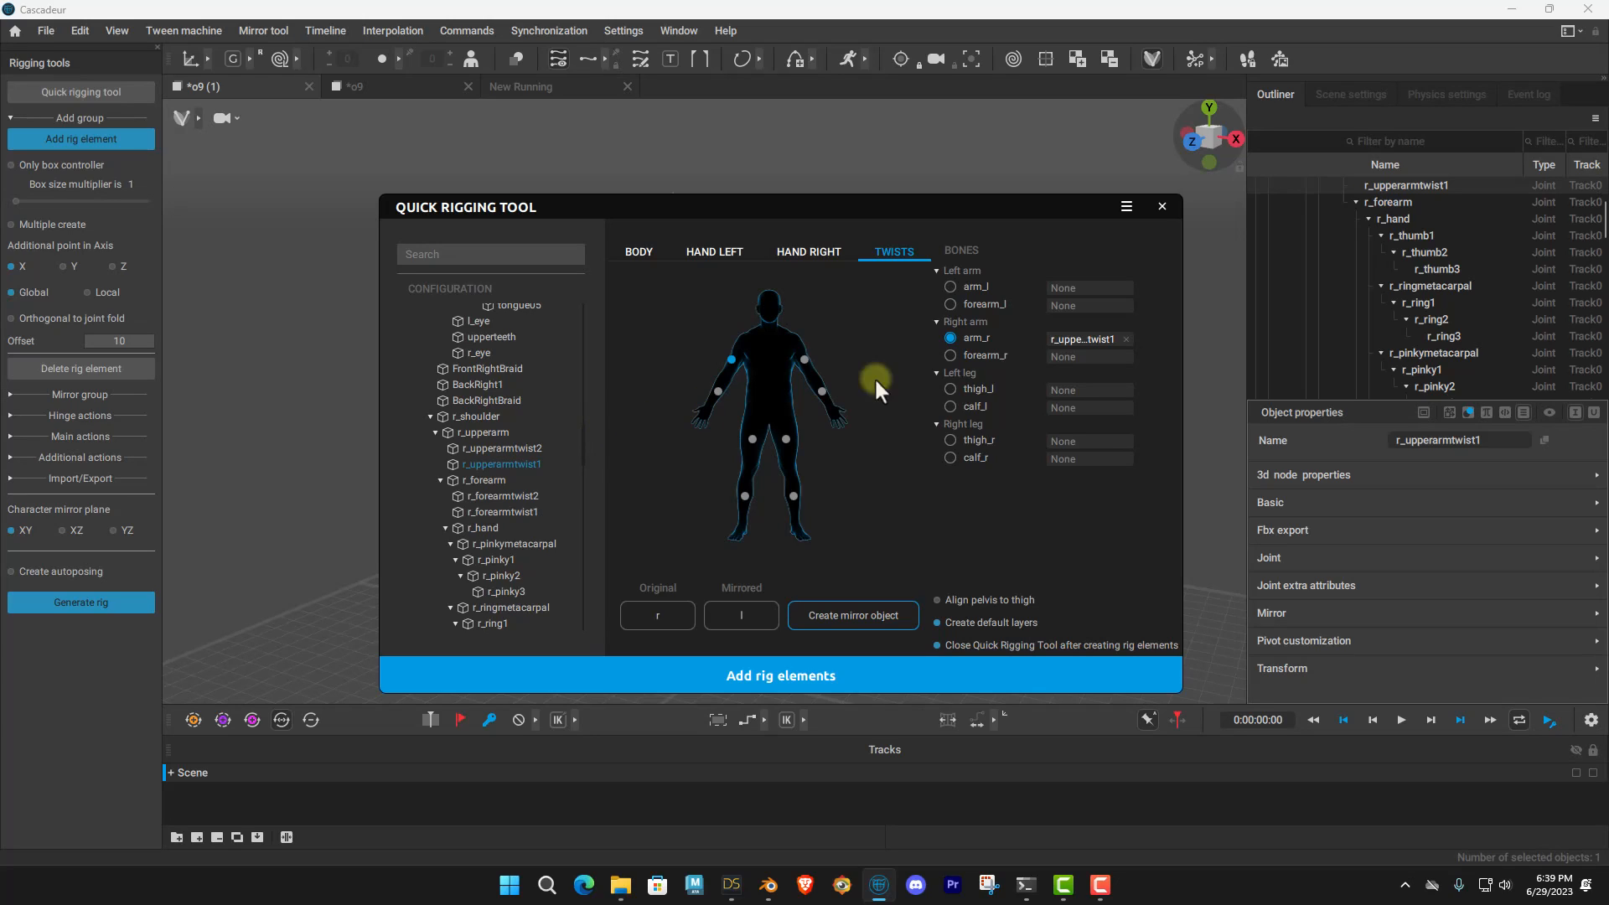
drag(515, 512, 1085, 356)
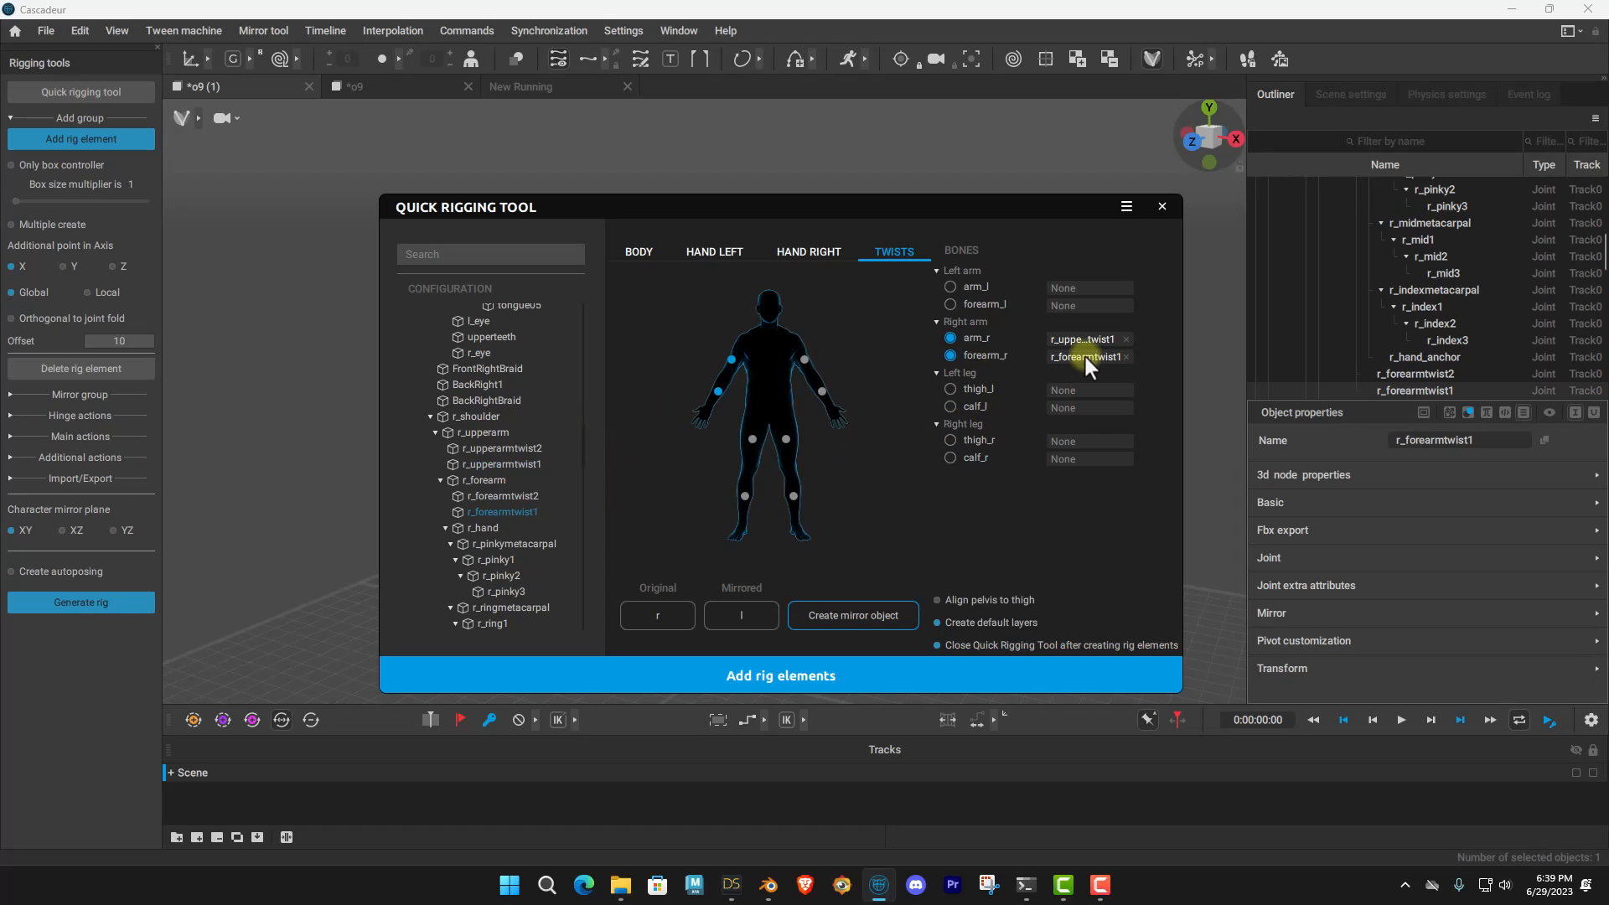
Assign the joint r_thightwist1 to the right leg's thigh_r twist bone.
scroll(490, 555, down, 15)
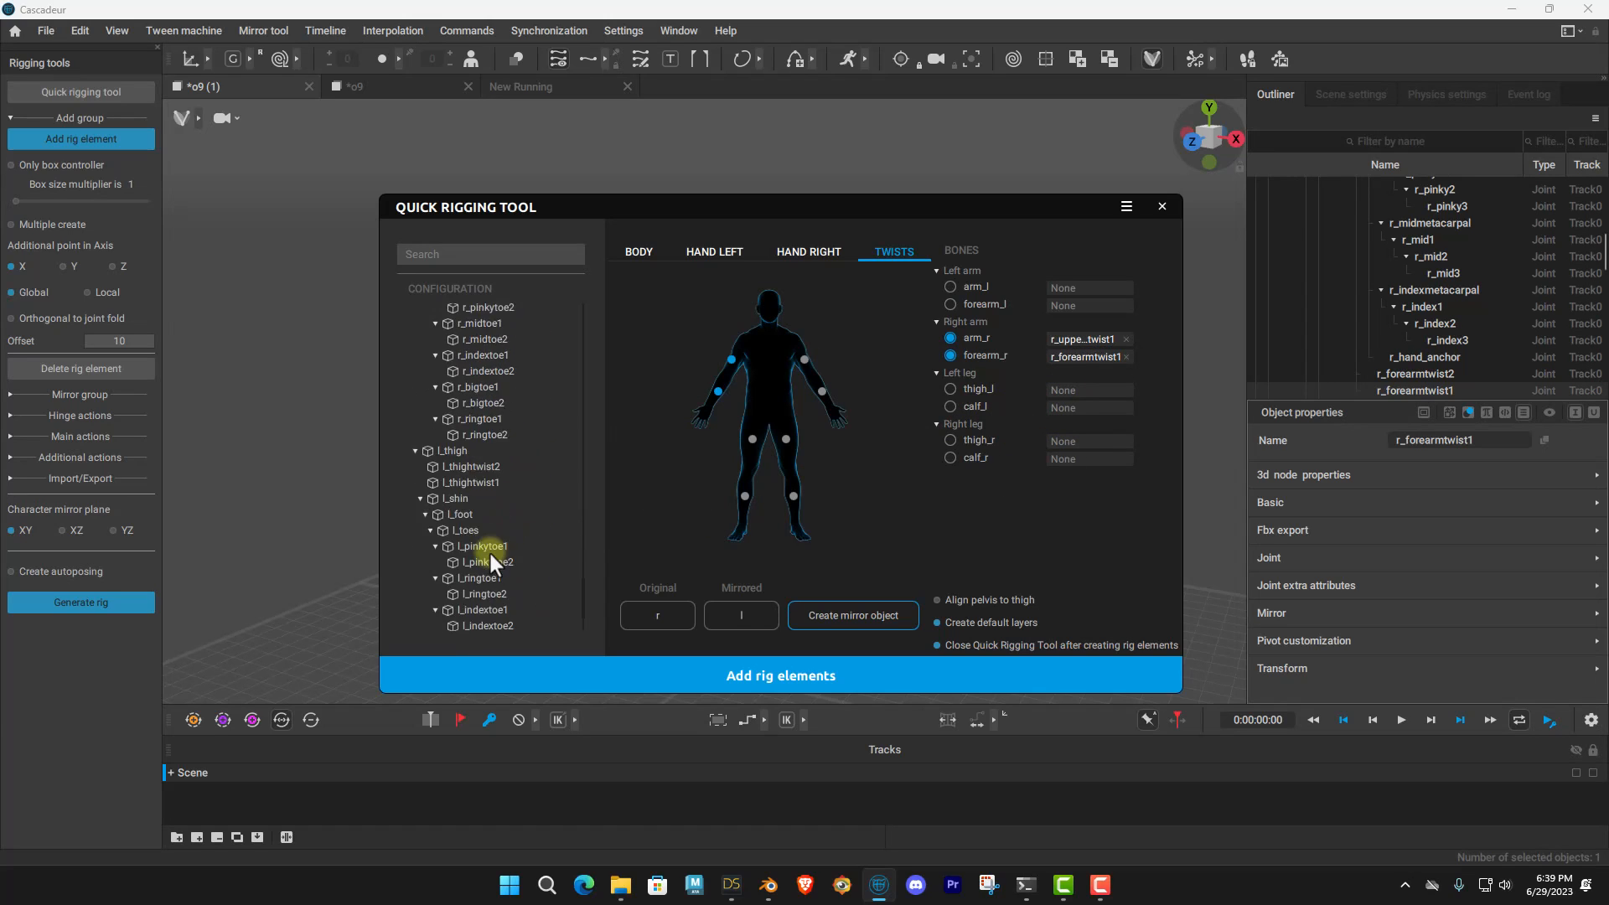
scroll(490, 554, up, 6)
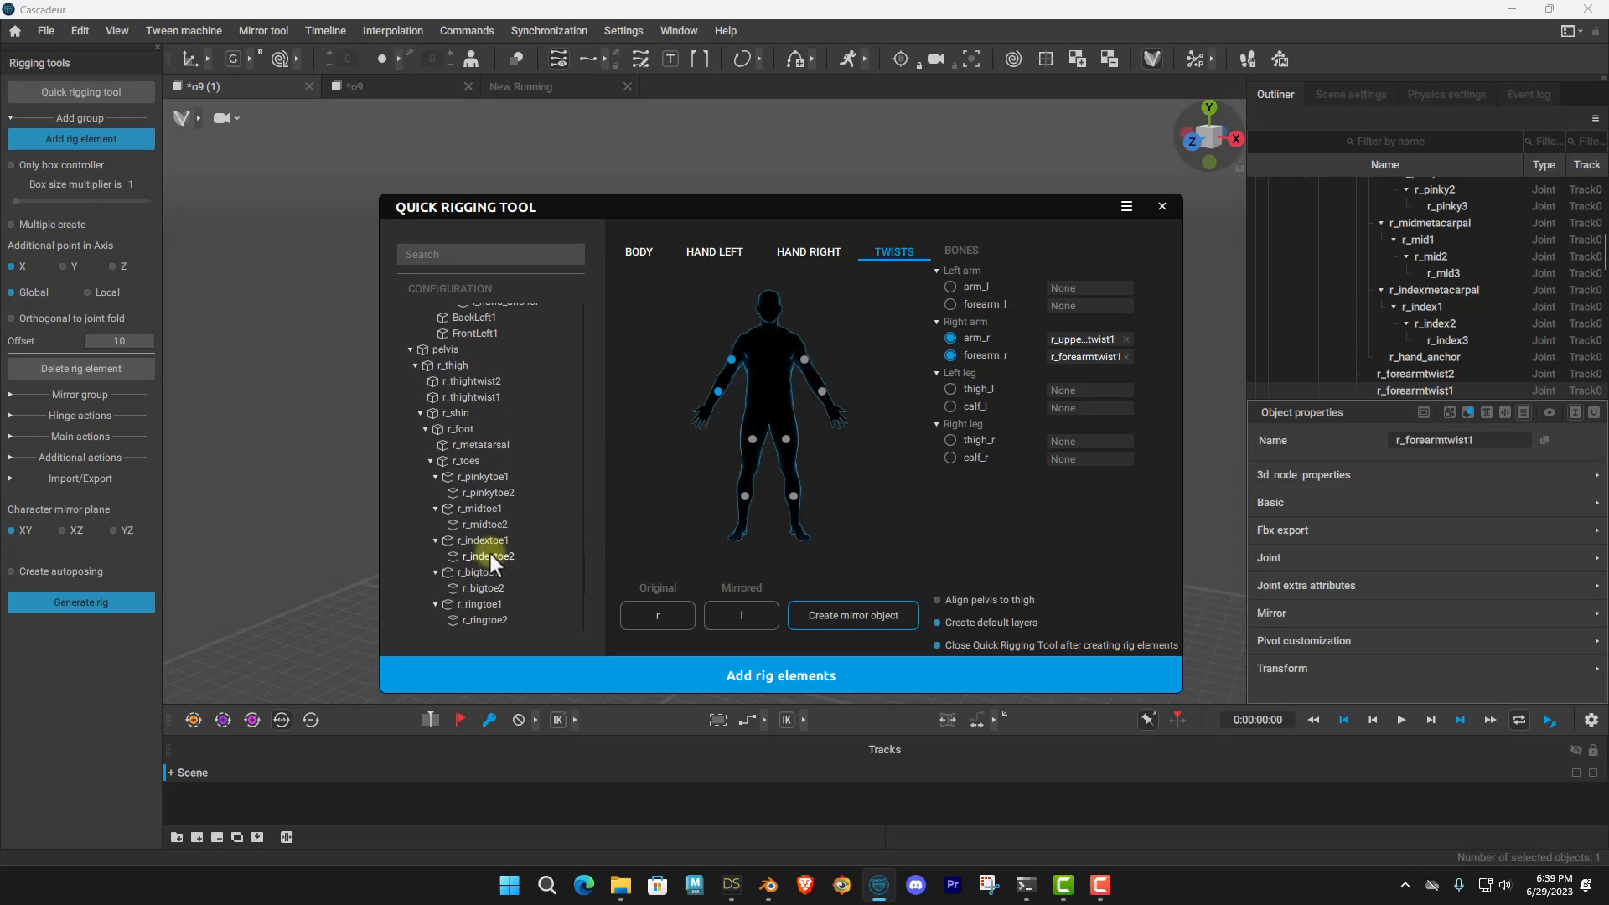
scroll(490, 555, up, 4)
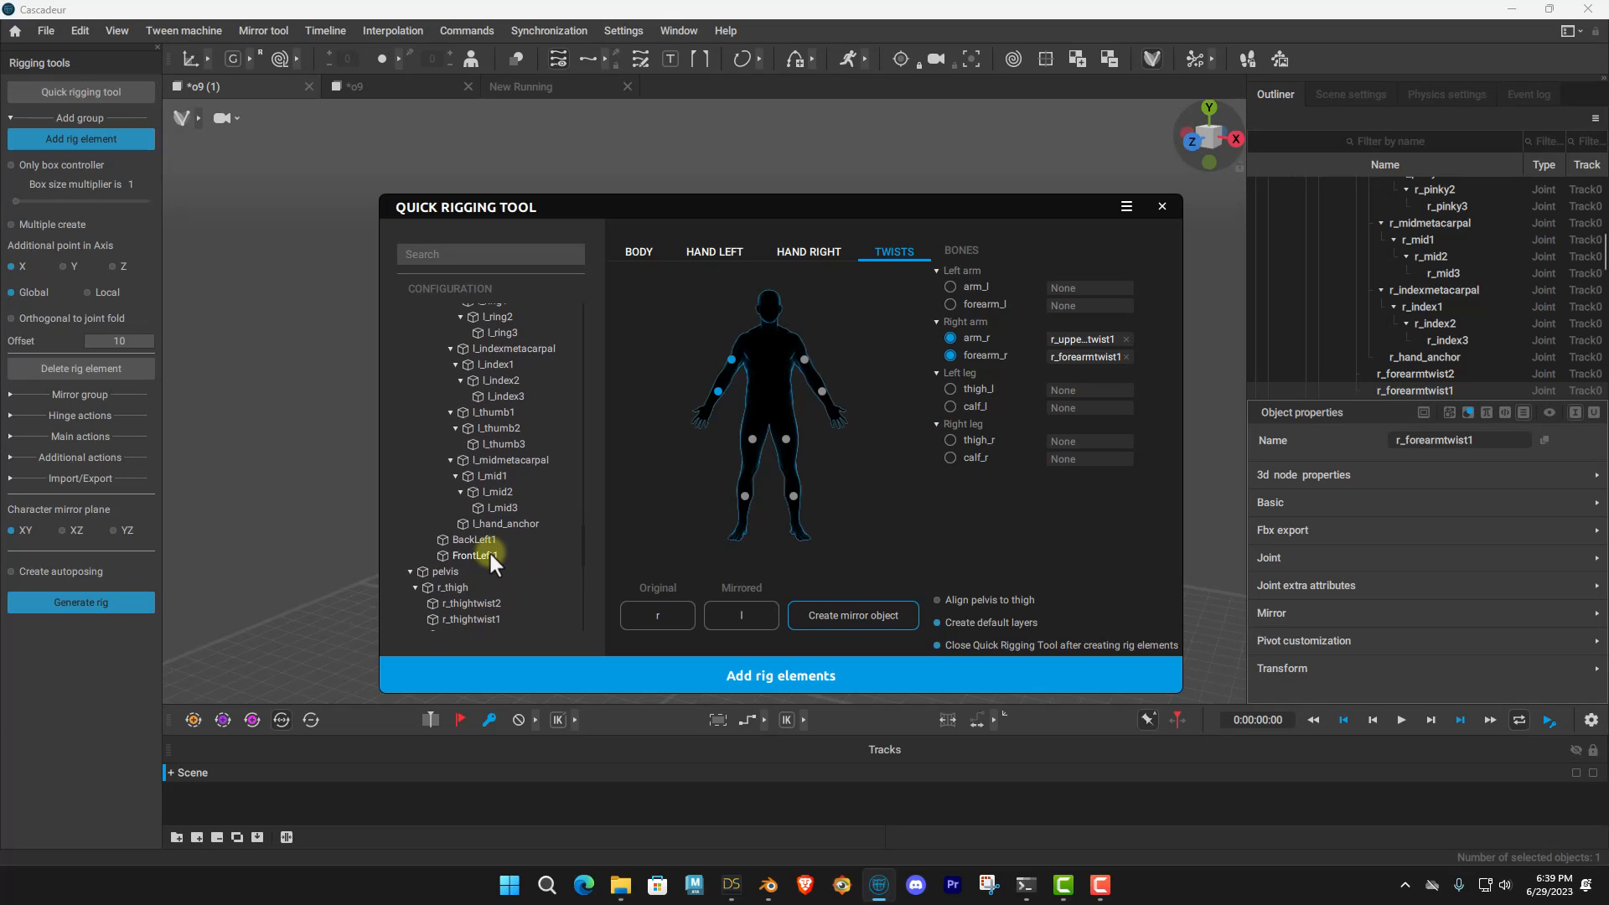
scroll(490, 555, down, 4)
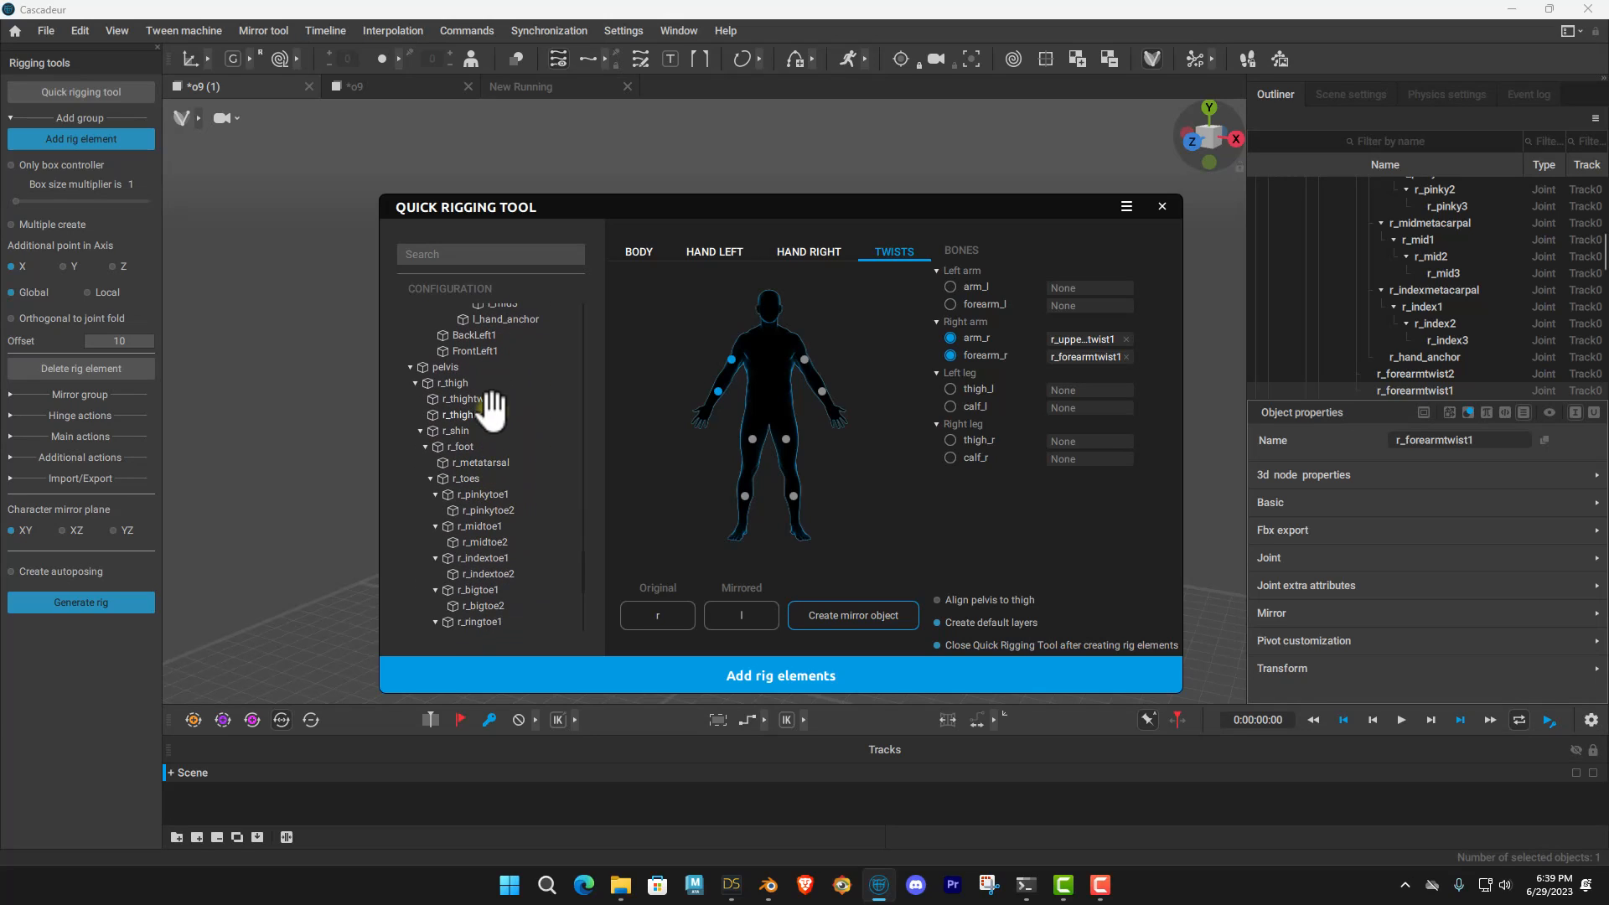
drag(491, 420, 671, 419)
drag(1078, 439, 1079, 444)
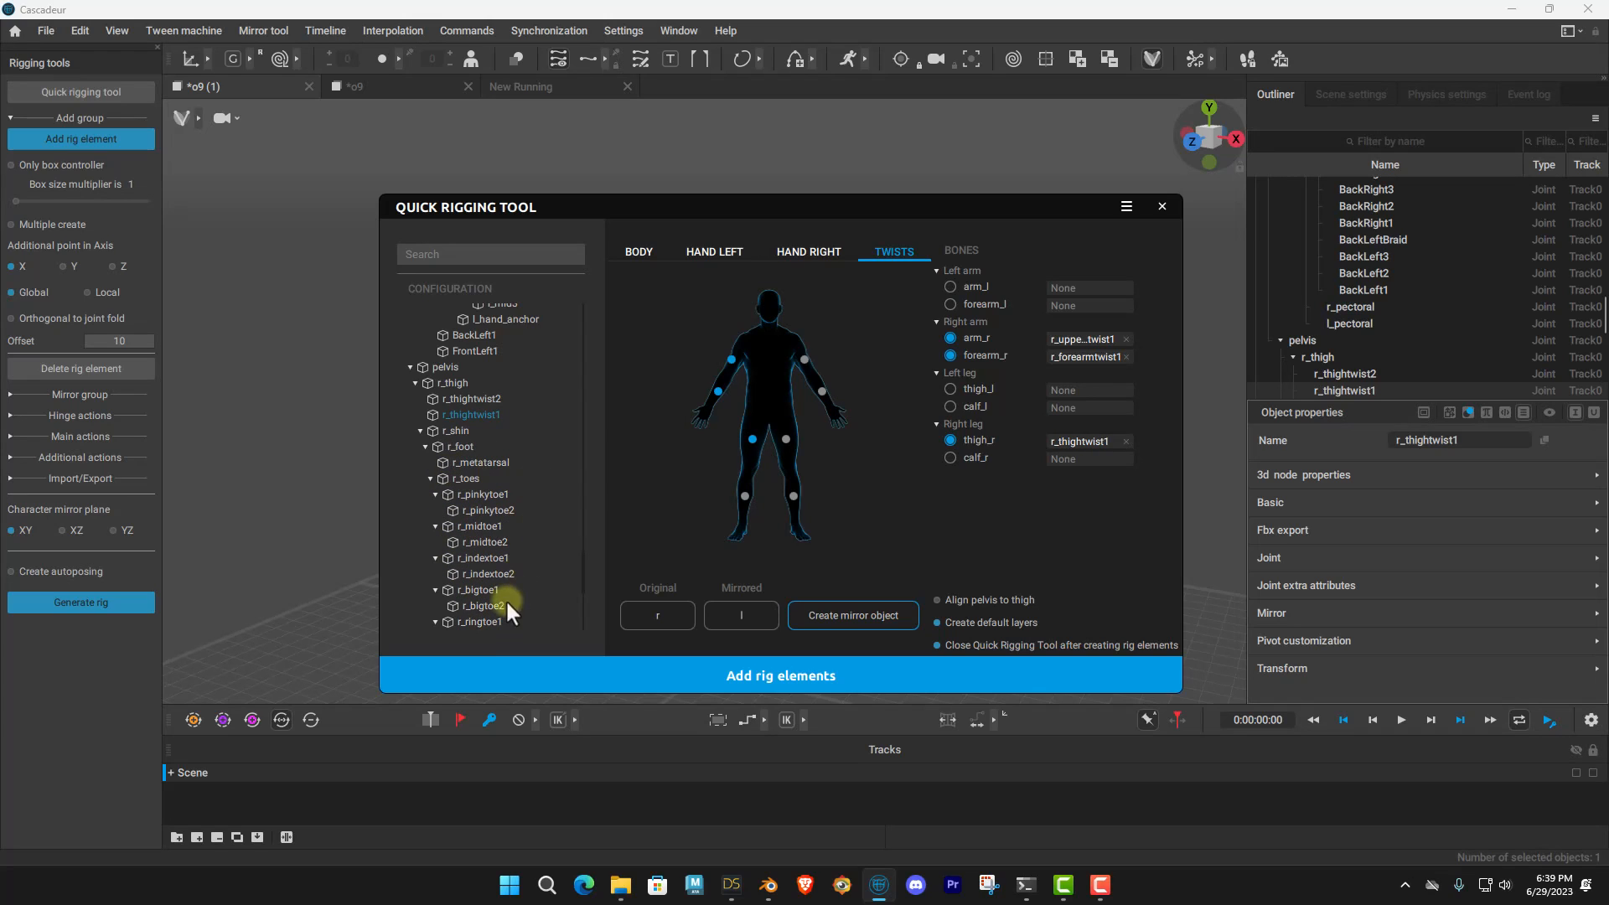
Switch to DAZ Studio to inspect the Left Thigh Twist 1 bone in the scene hierarchy, and return to Cascadeur.
click(804, 796)
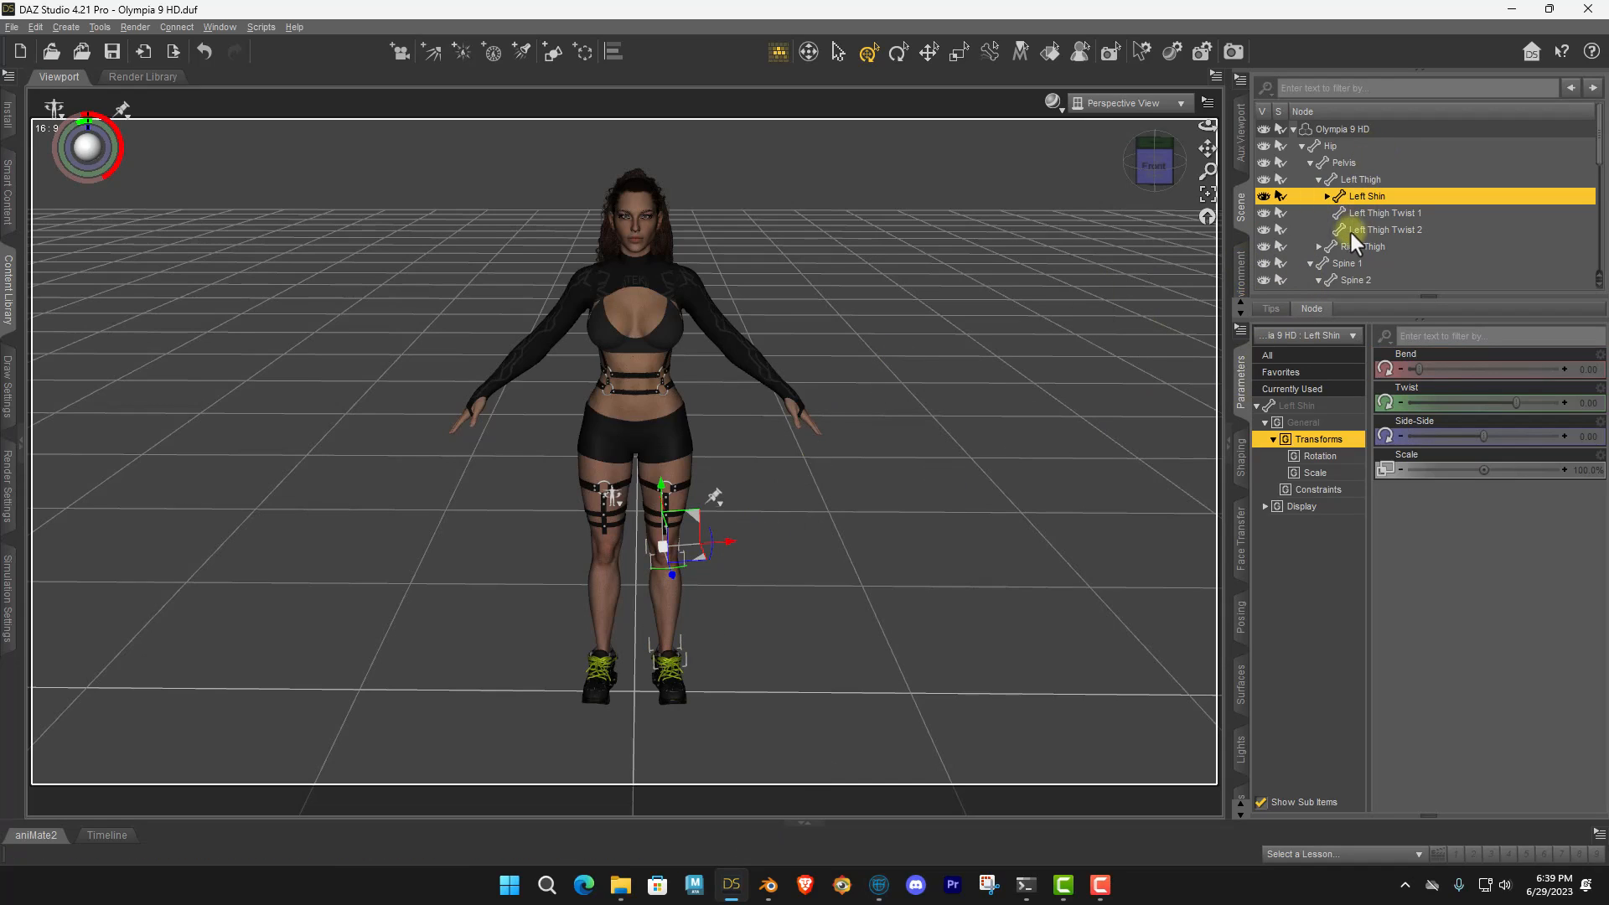
click(1370, 216)
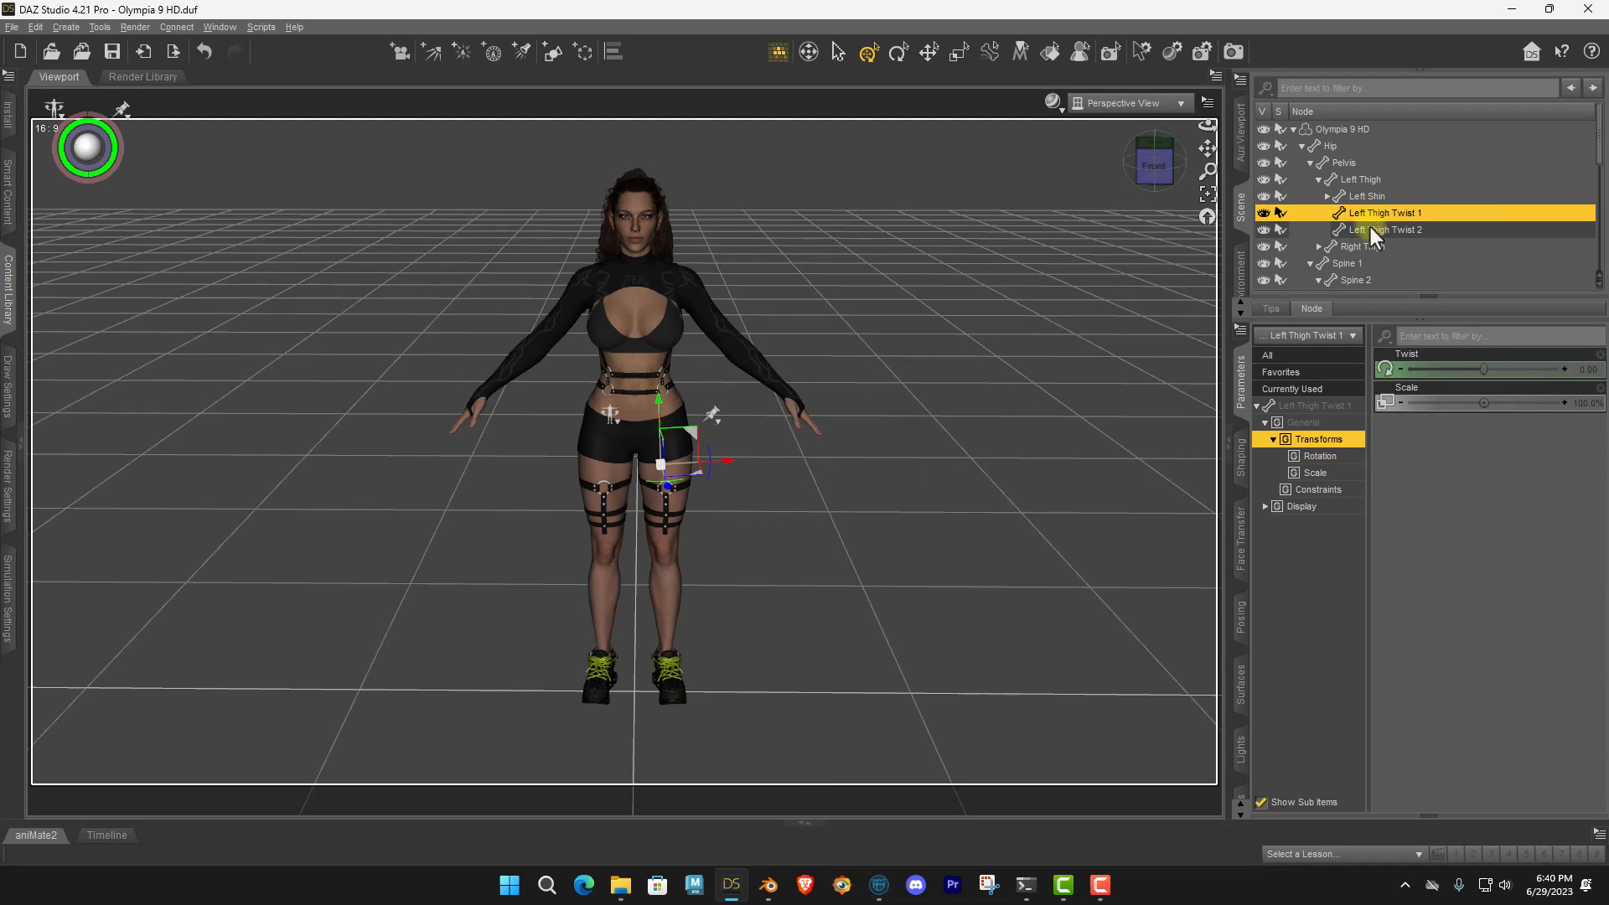
click(874, 889)
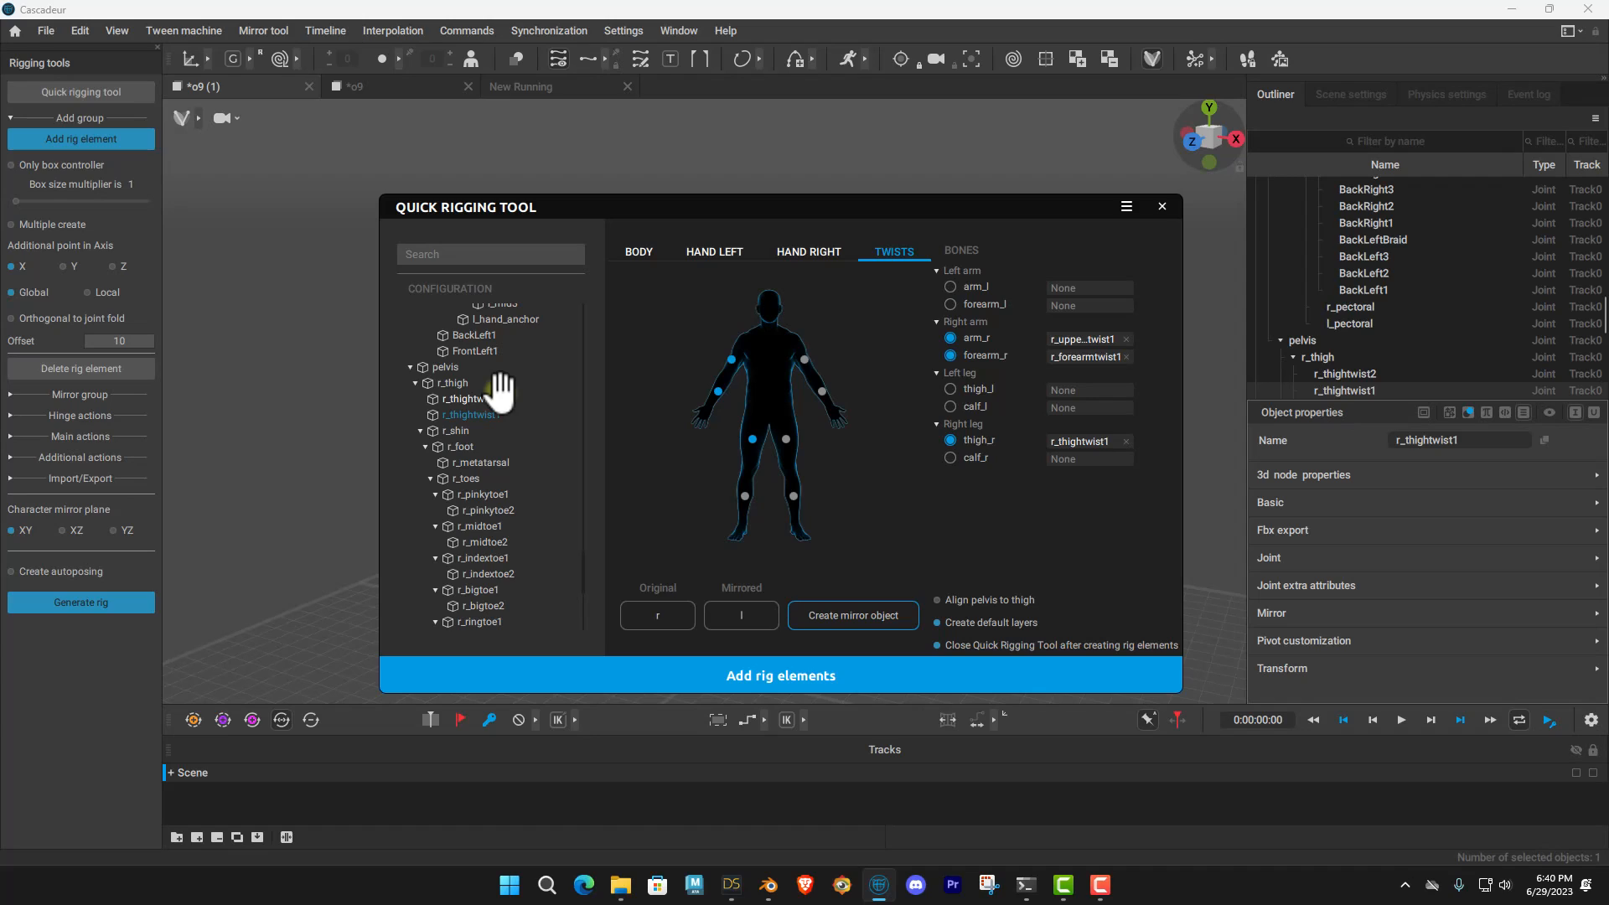
Mirror the right arm, forearm and thigh twist assignments onto the left side bones.
scroll(491, 461, down, 6)
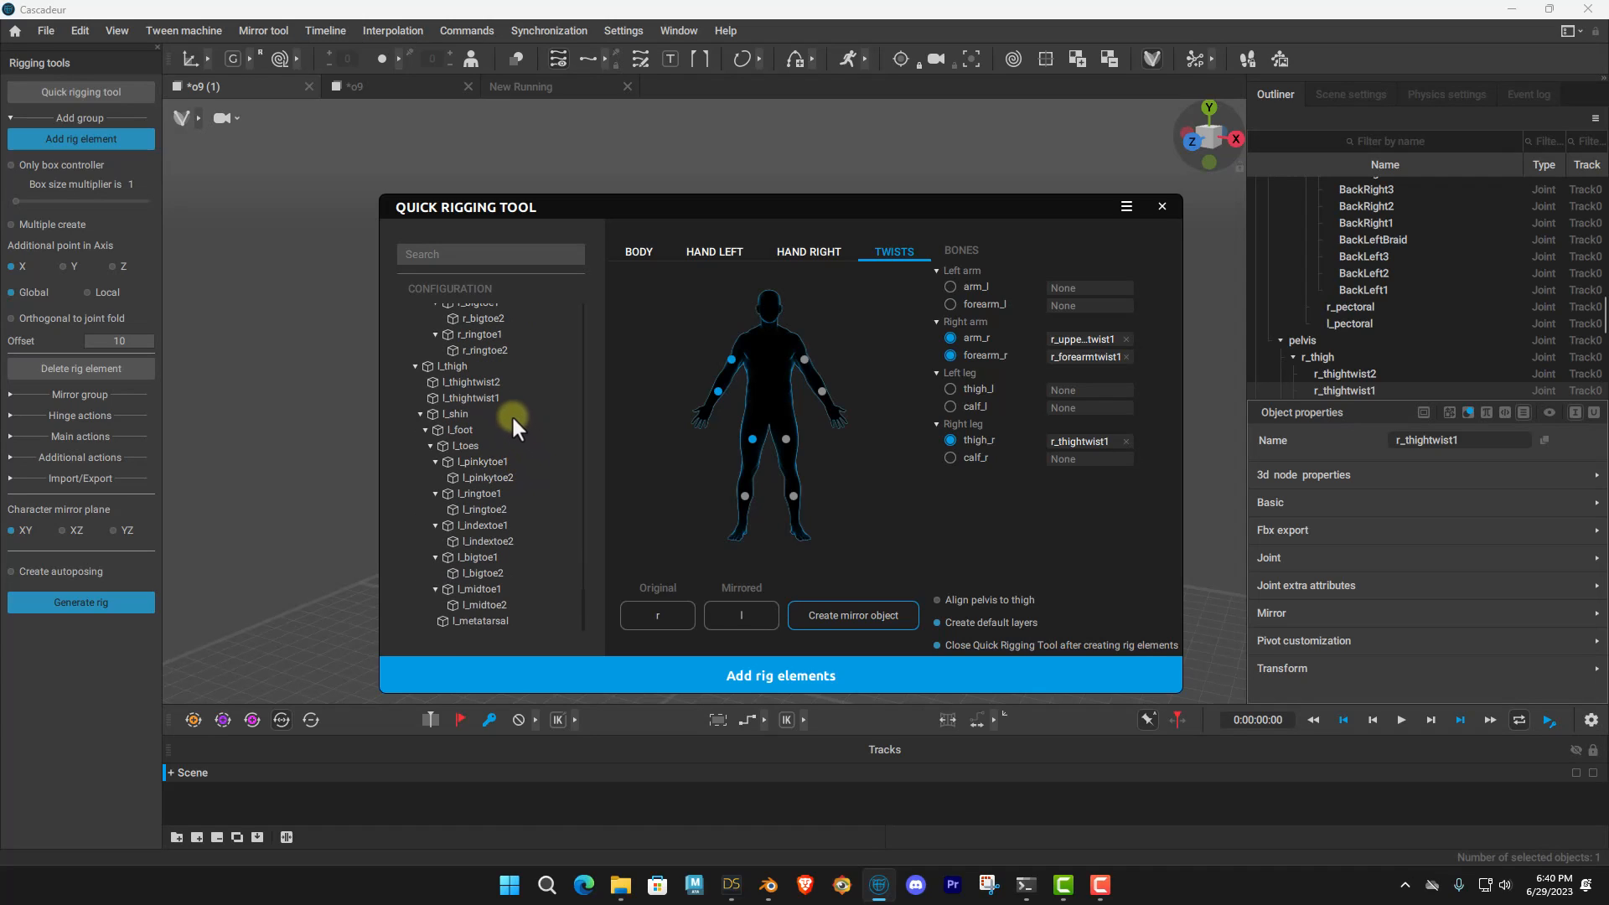
click(861, 614)
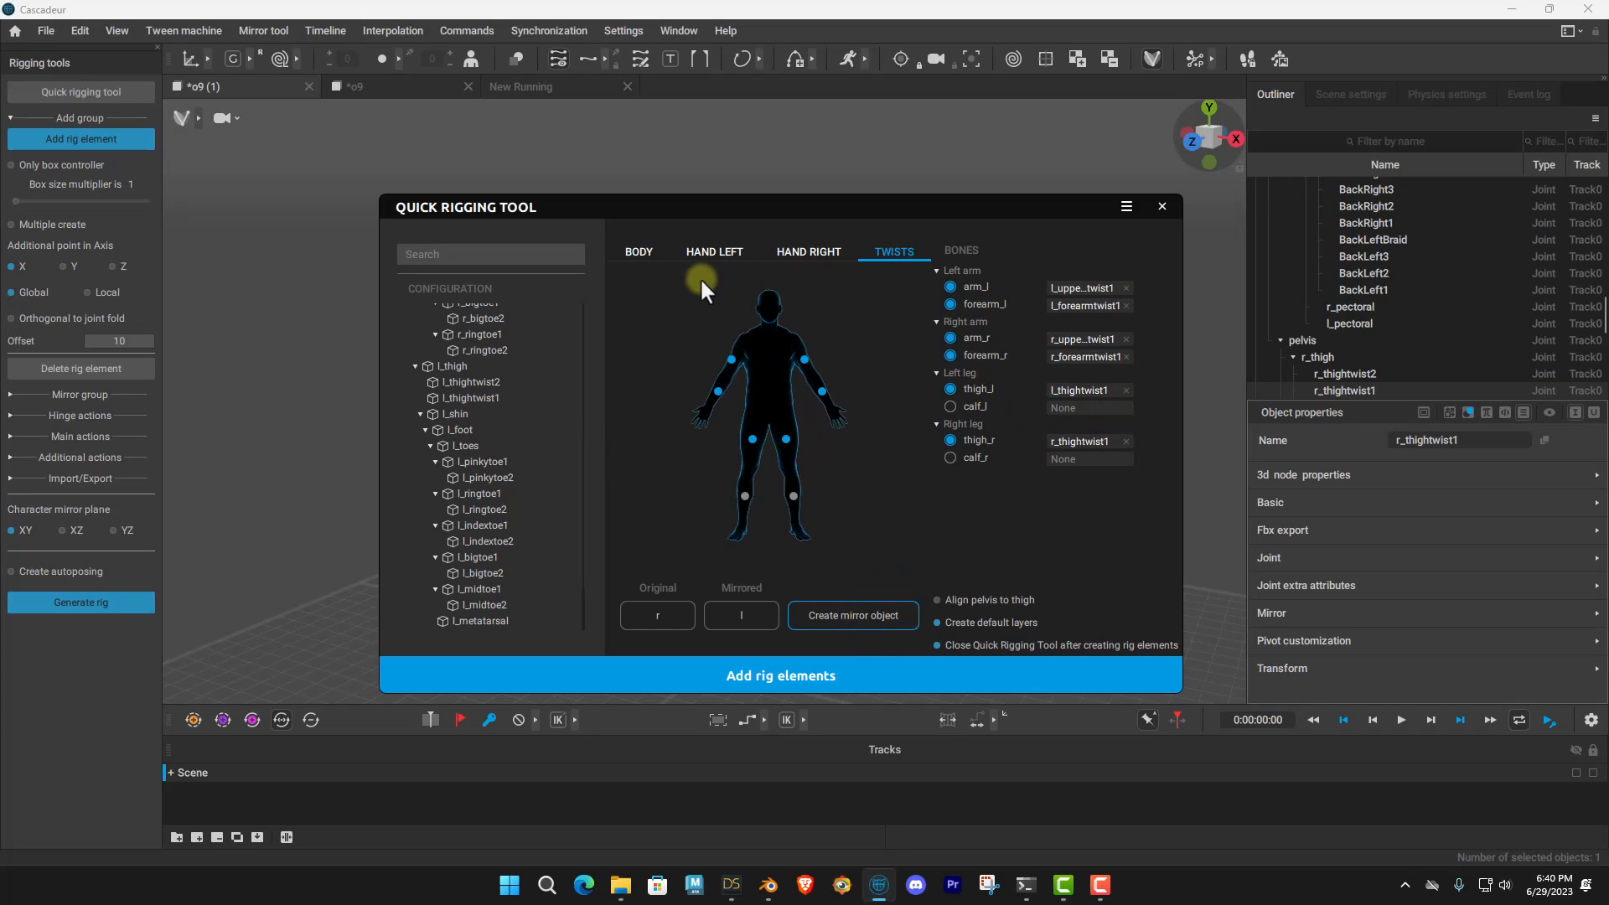
Check the hand and body mappings, add the rig elements to the character and choose to continue editing the rig.
click(786, 255)
click(708, 255)
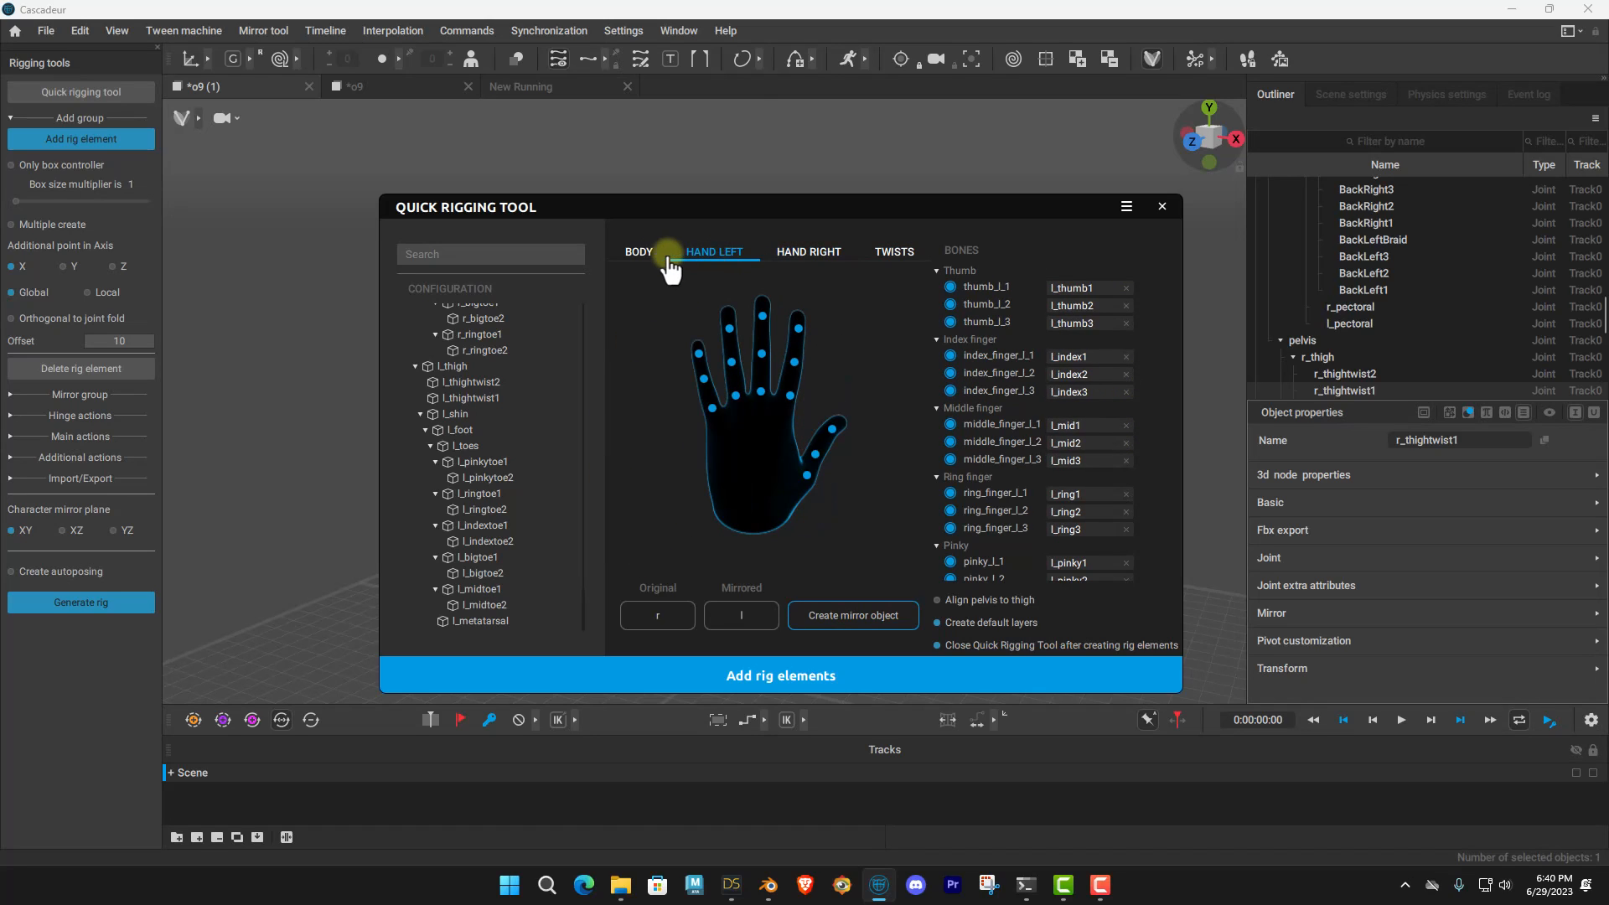
click(644, 253)
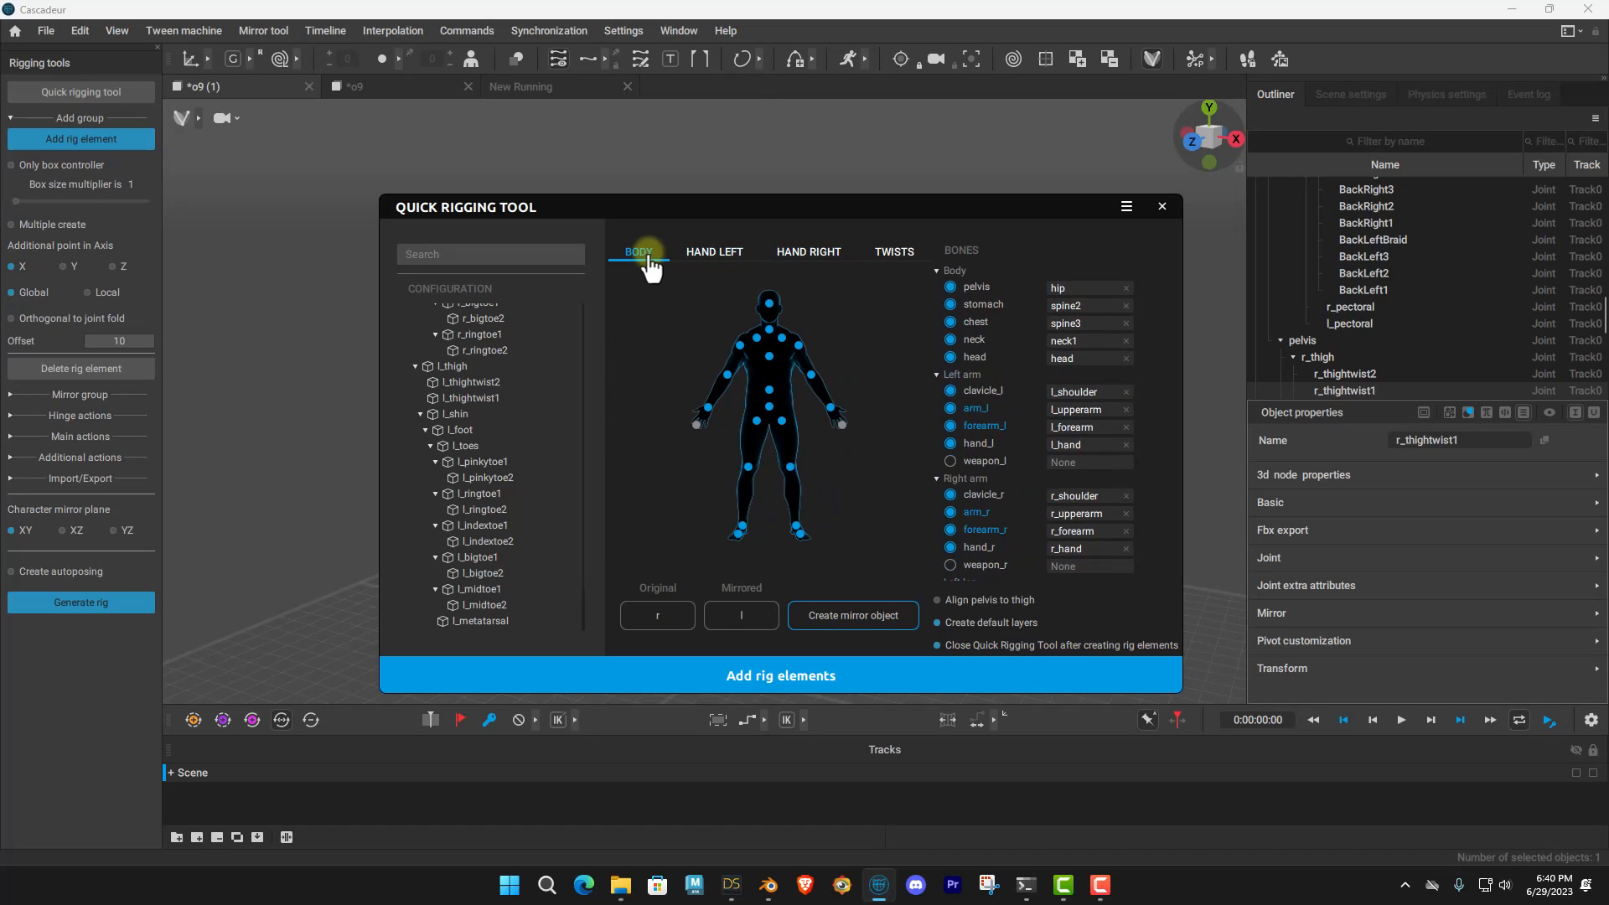
click(803, 693)
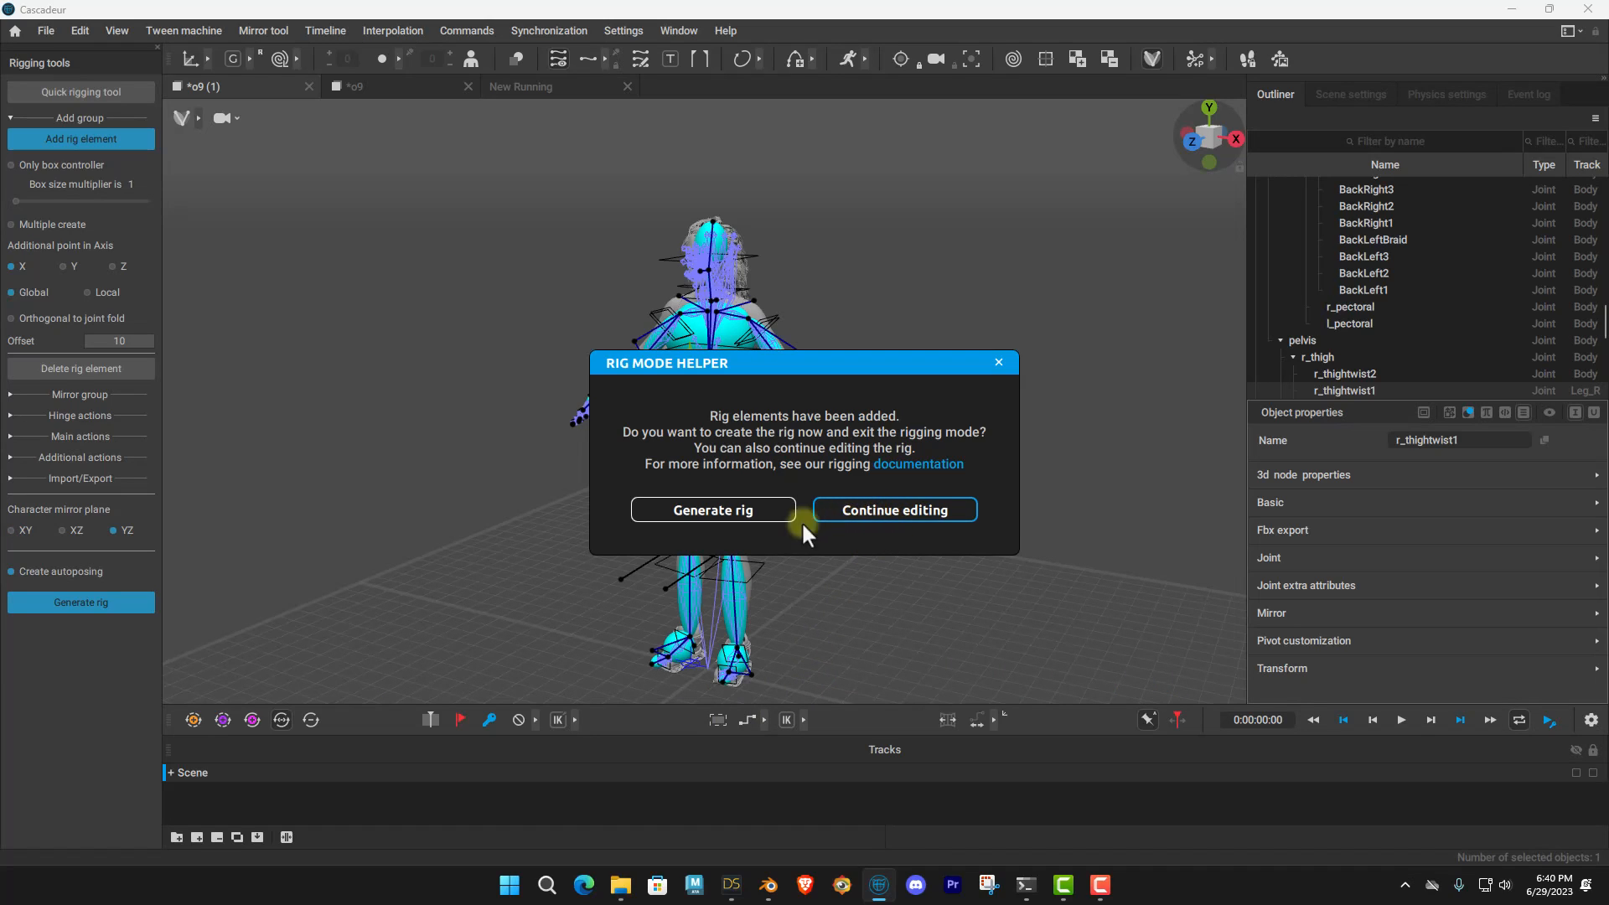
click(899, 517)
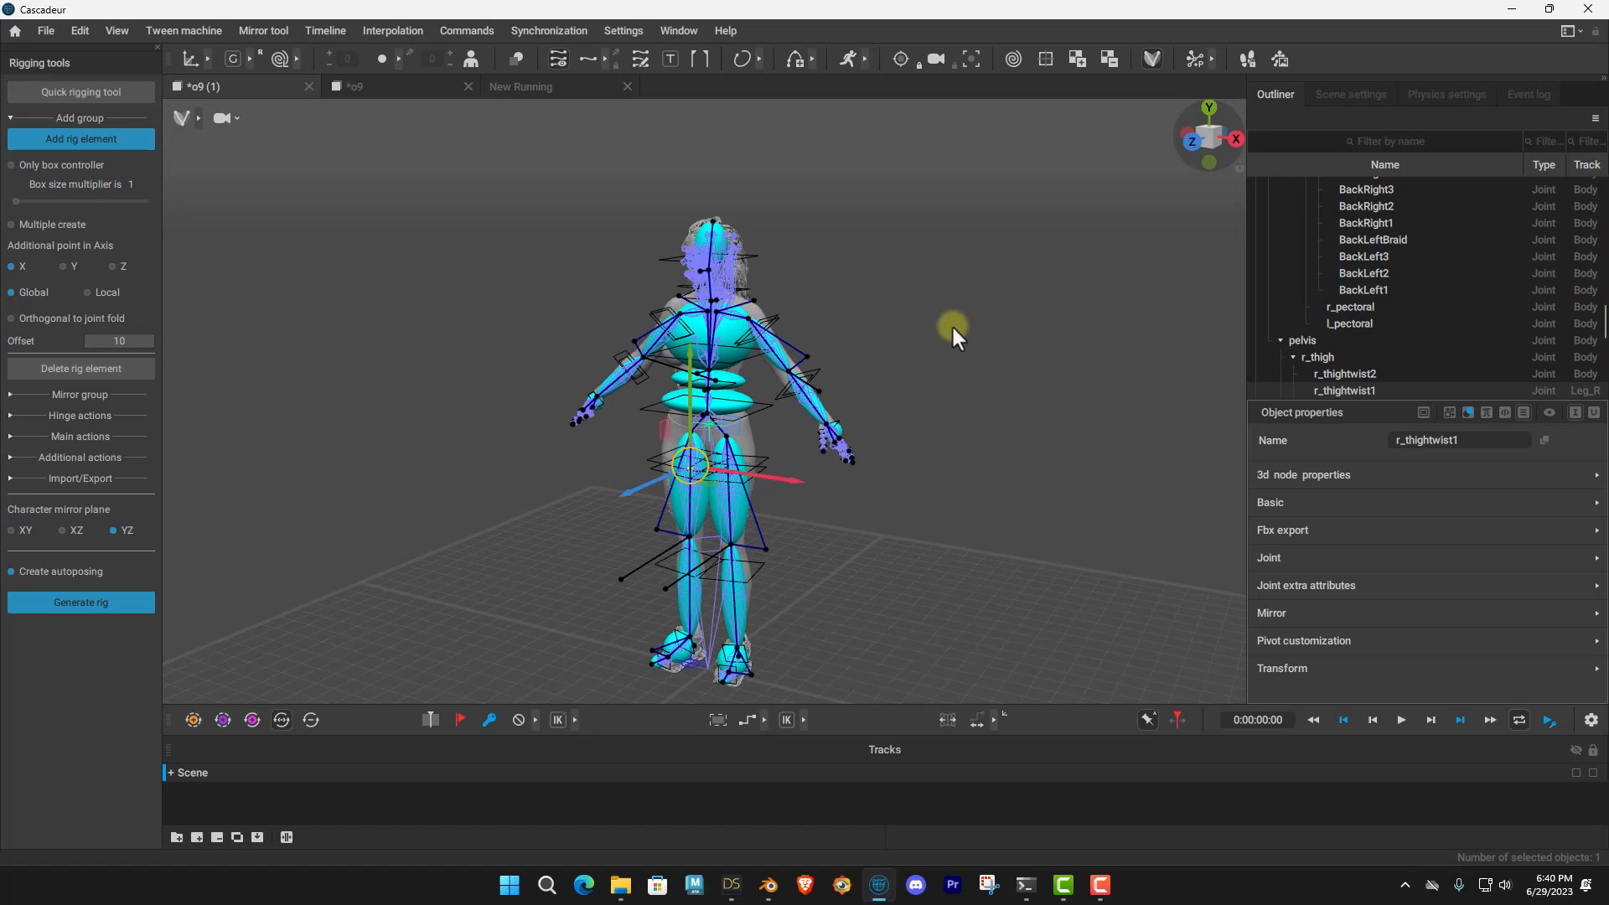
mouse_move(976, 330)
right_down()
mouse_move(529, 349)
mouse_move(952, 324)
mouse_move(968, 337)
mouse_move(927, 278)
mouse_move(967, 313)
mouse_move(984, 302)
mouse_move(962, 305)
right_up()
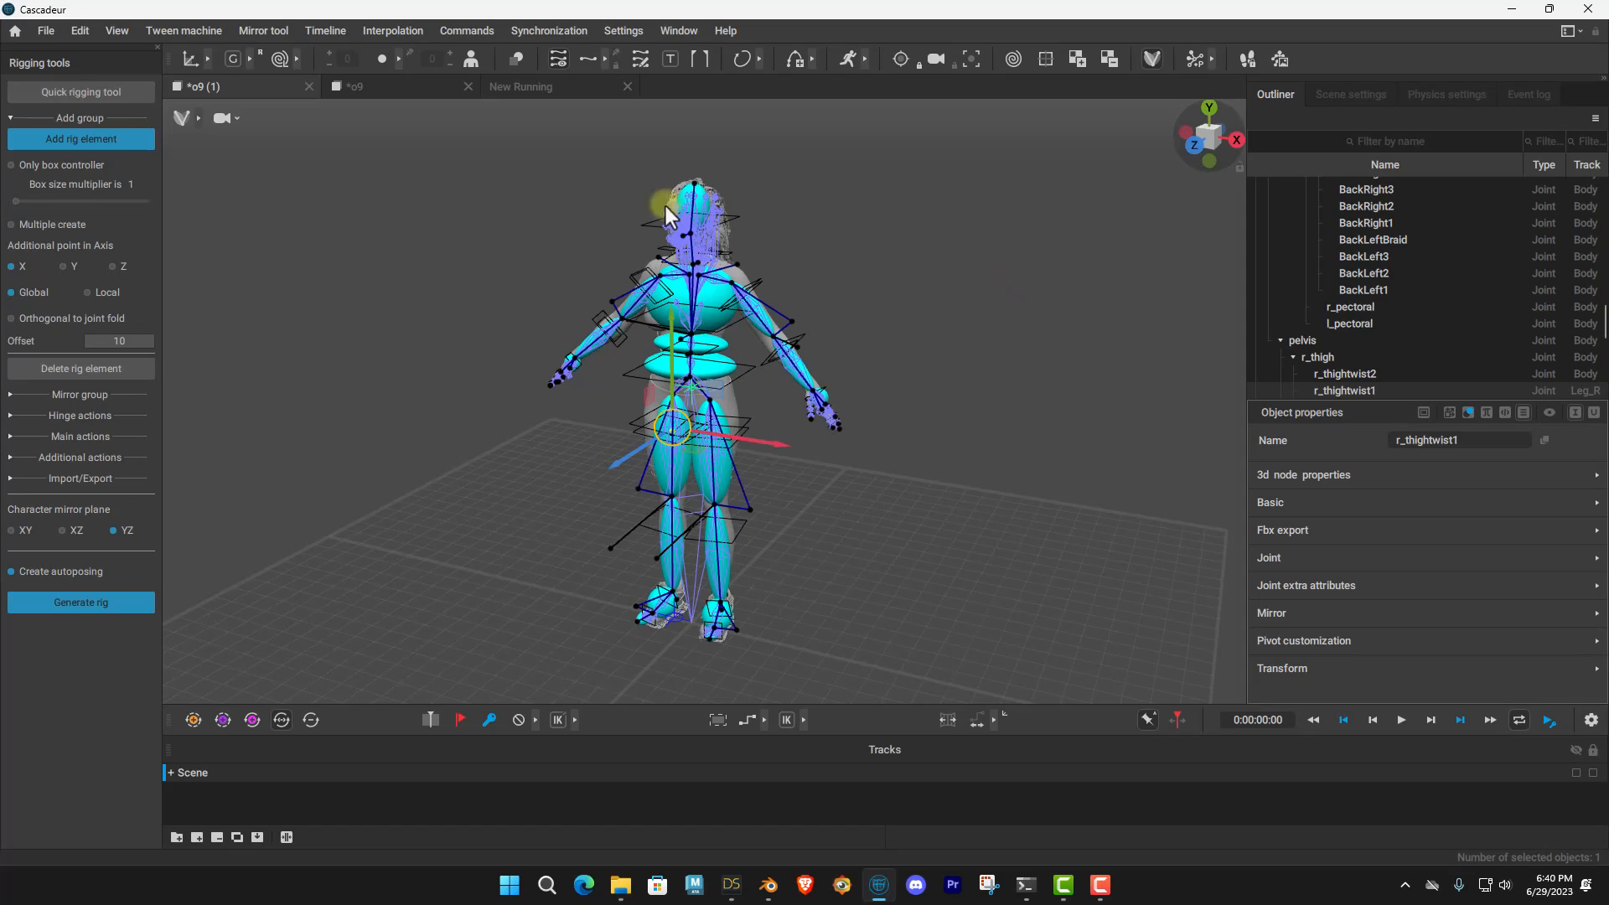
Open the o9 scene, display the finished character's joints and rigid bodies, and examine the rig from several angles.
click(375, 89)
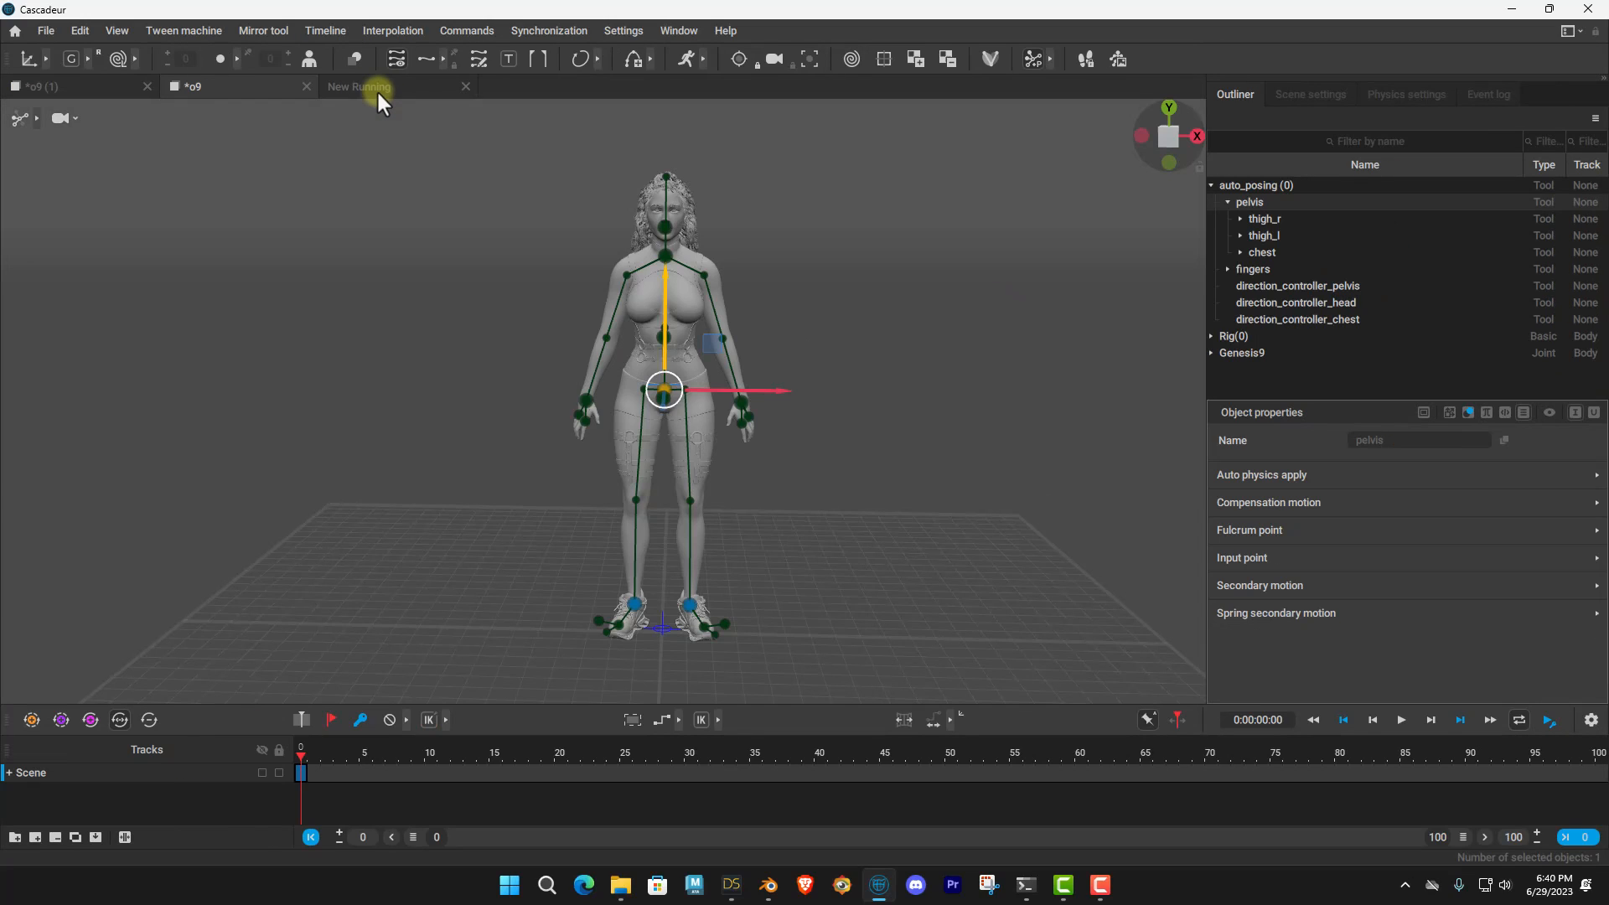
click(22, 124)
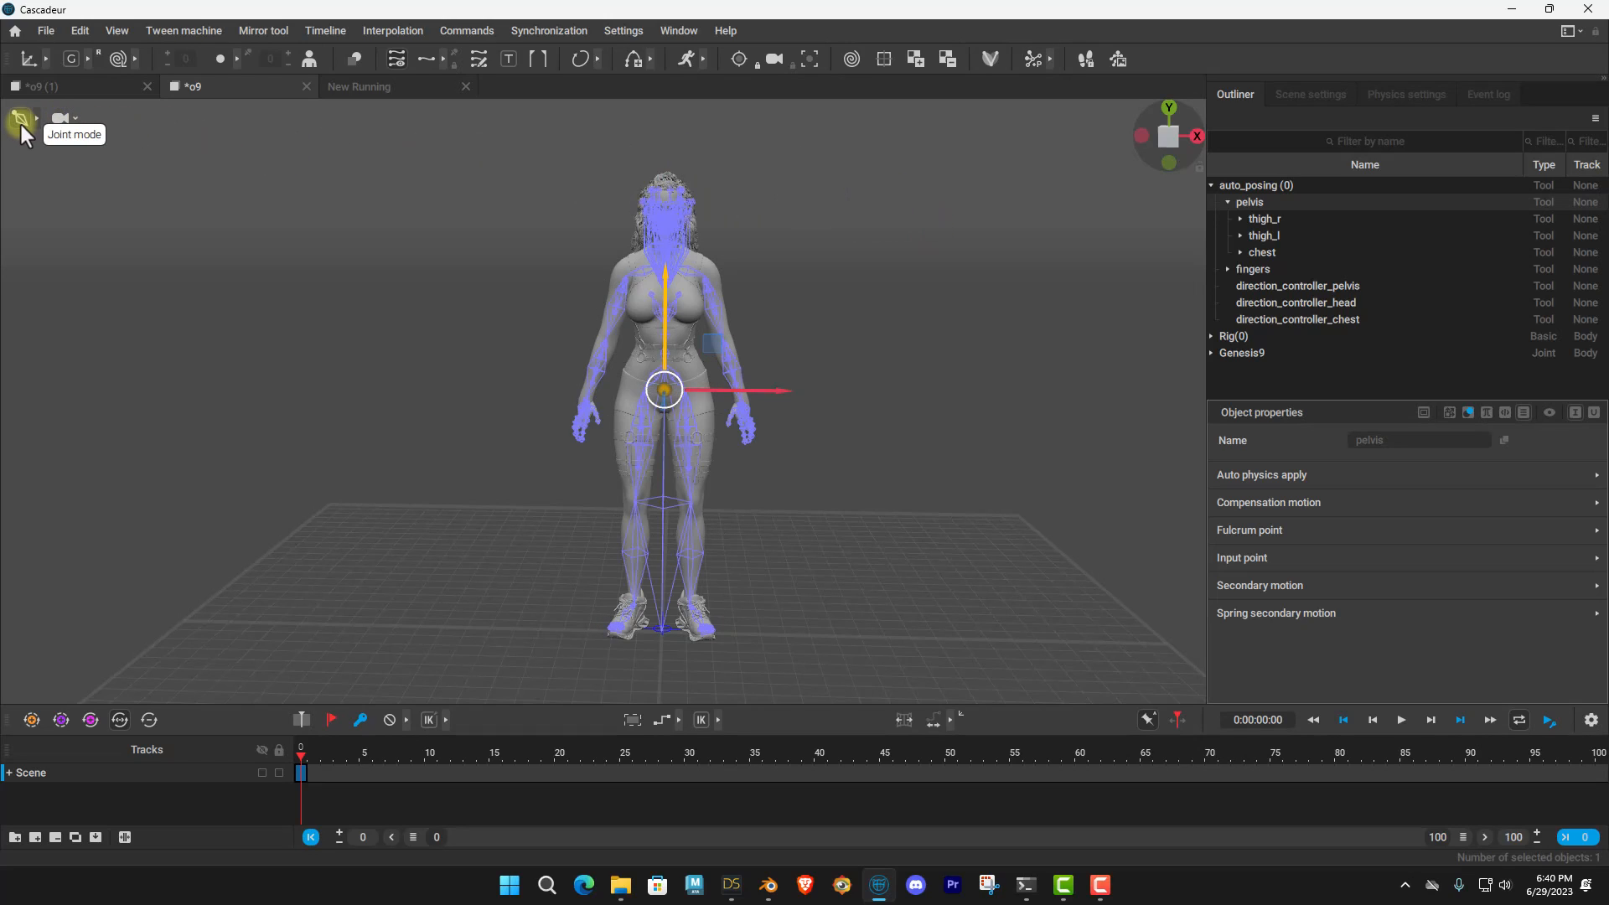
click(22, 124)
click(21, 124)
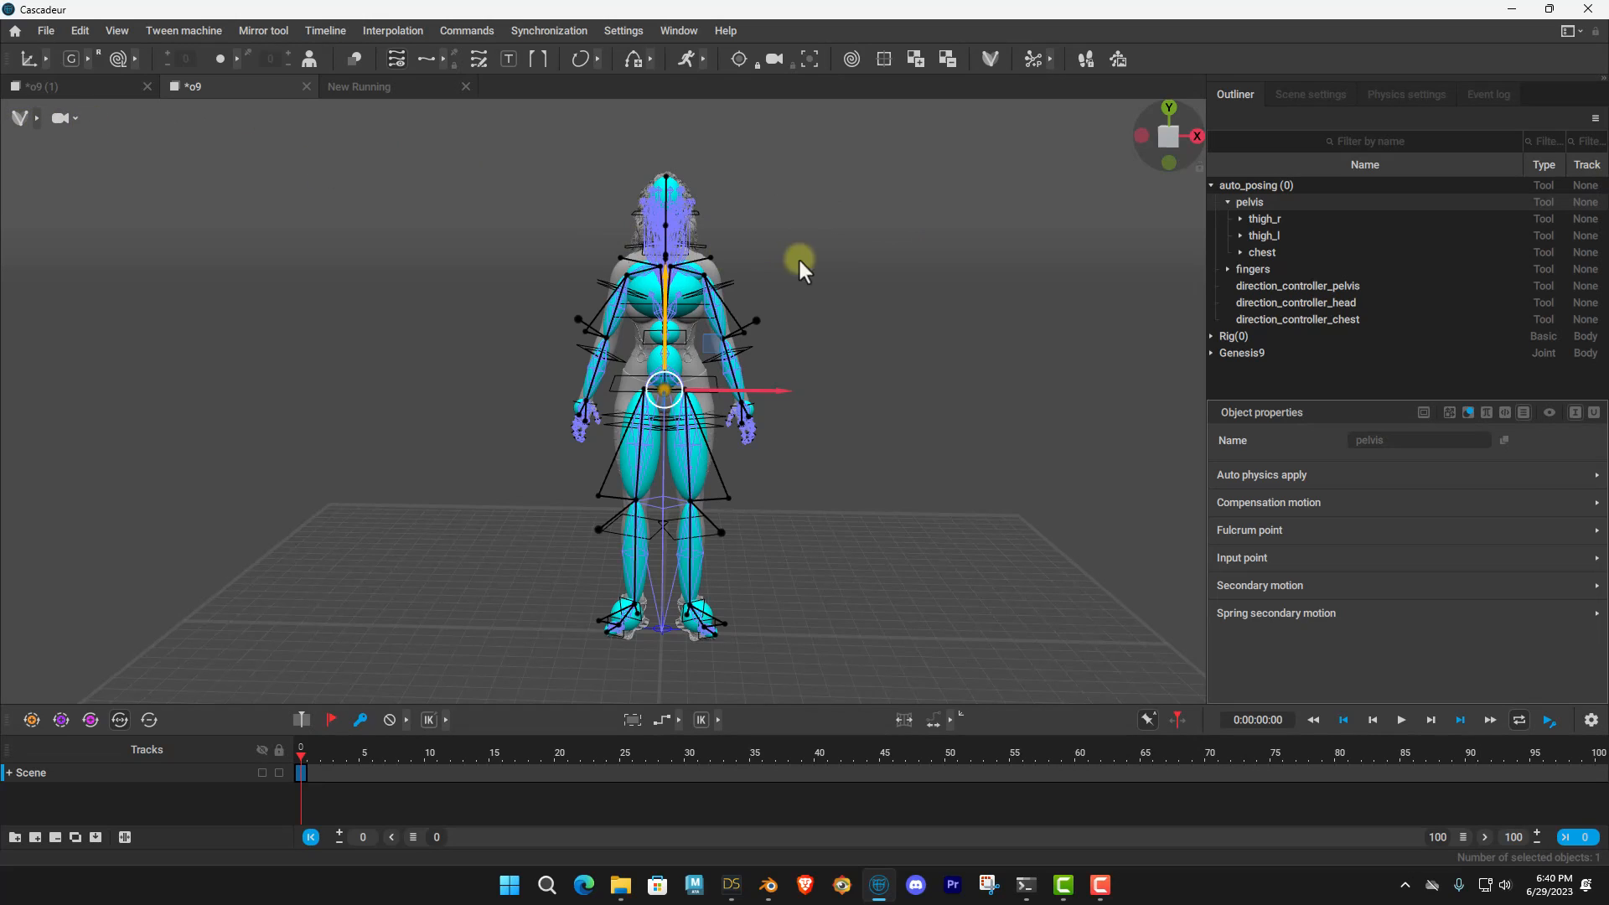
scroll(687, 342, up, 3)
alt+drag(896, 335, 751, 300)
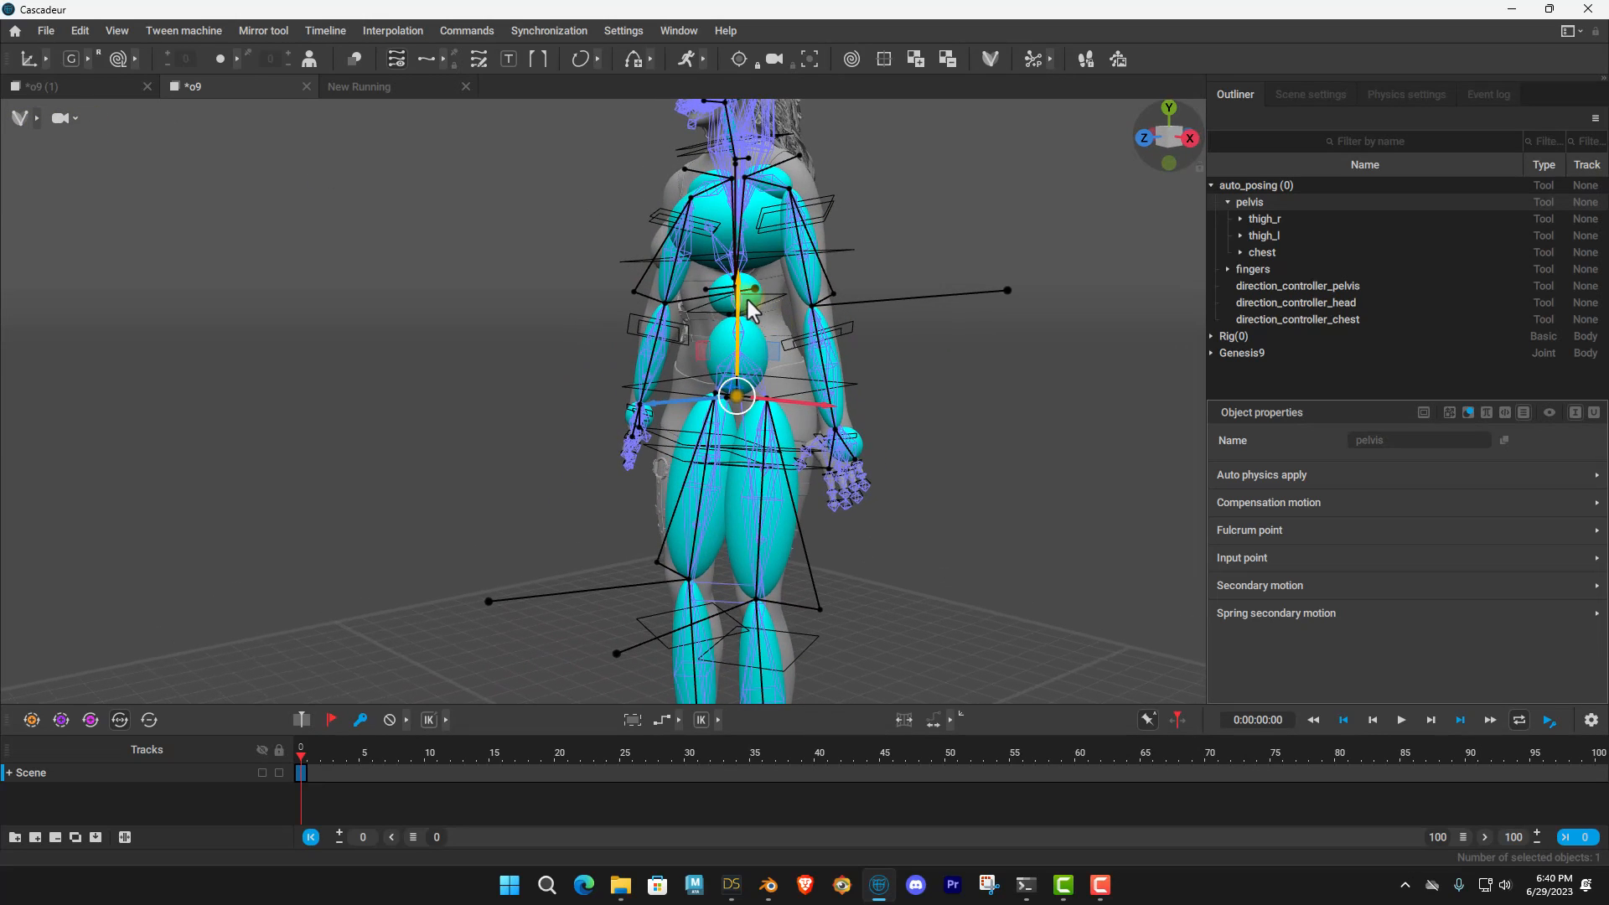
alt+drag(653, 293, 955, 325)
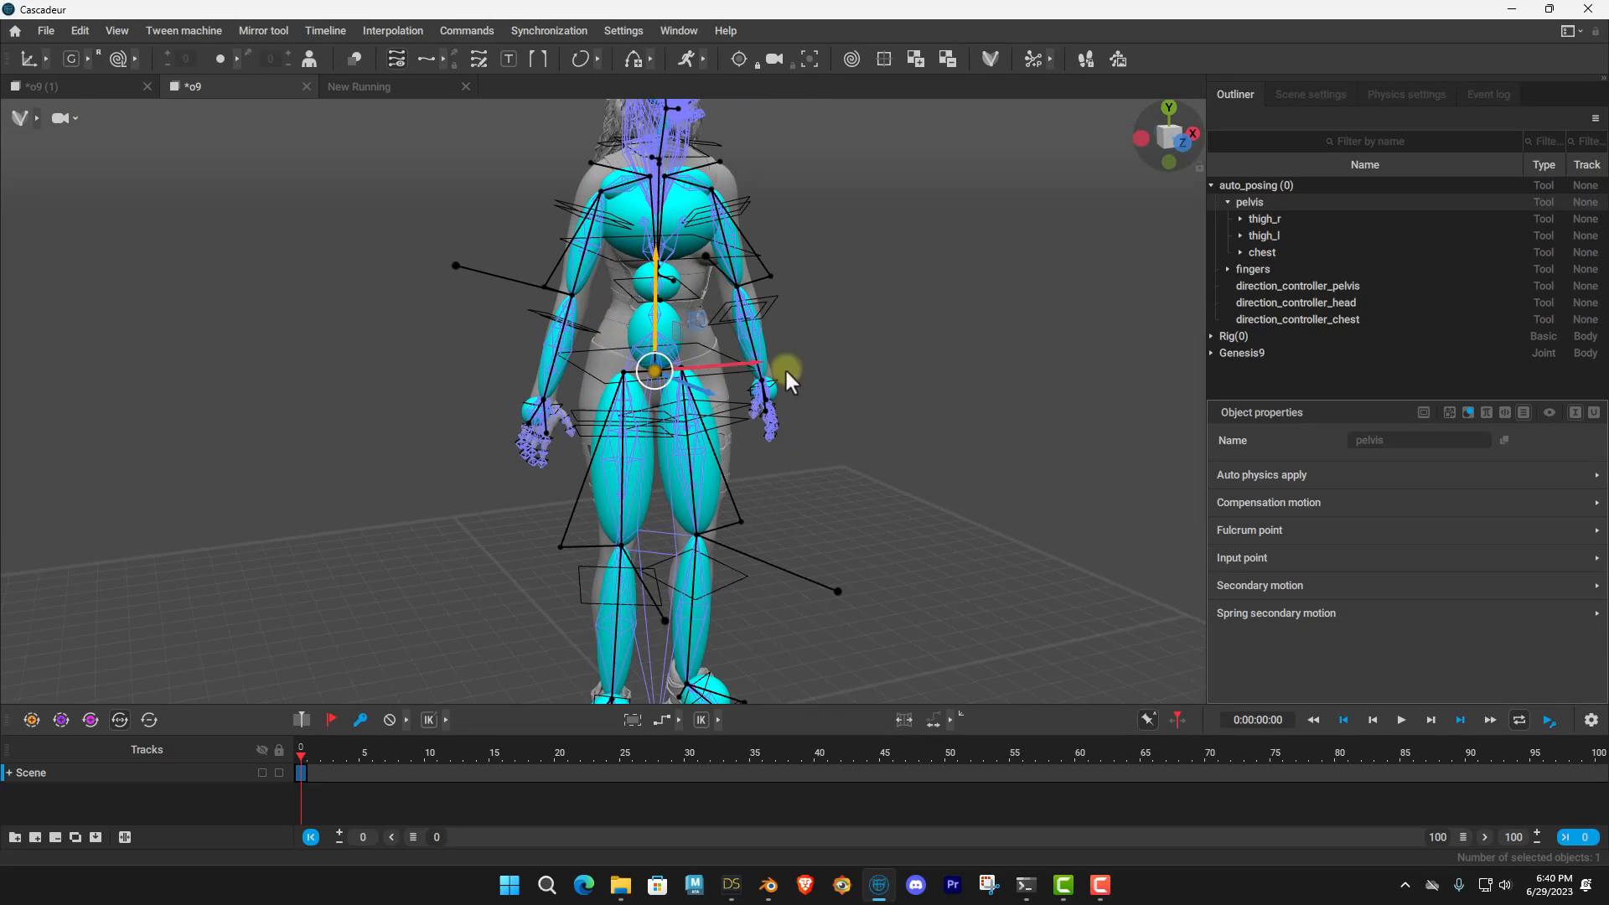
click(740, 320)
click(957, 271)
alt+drag(958, 271, 913, 312)
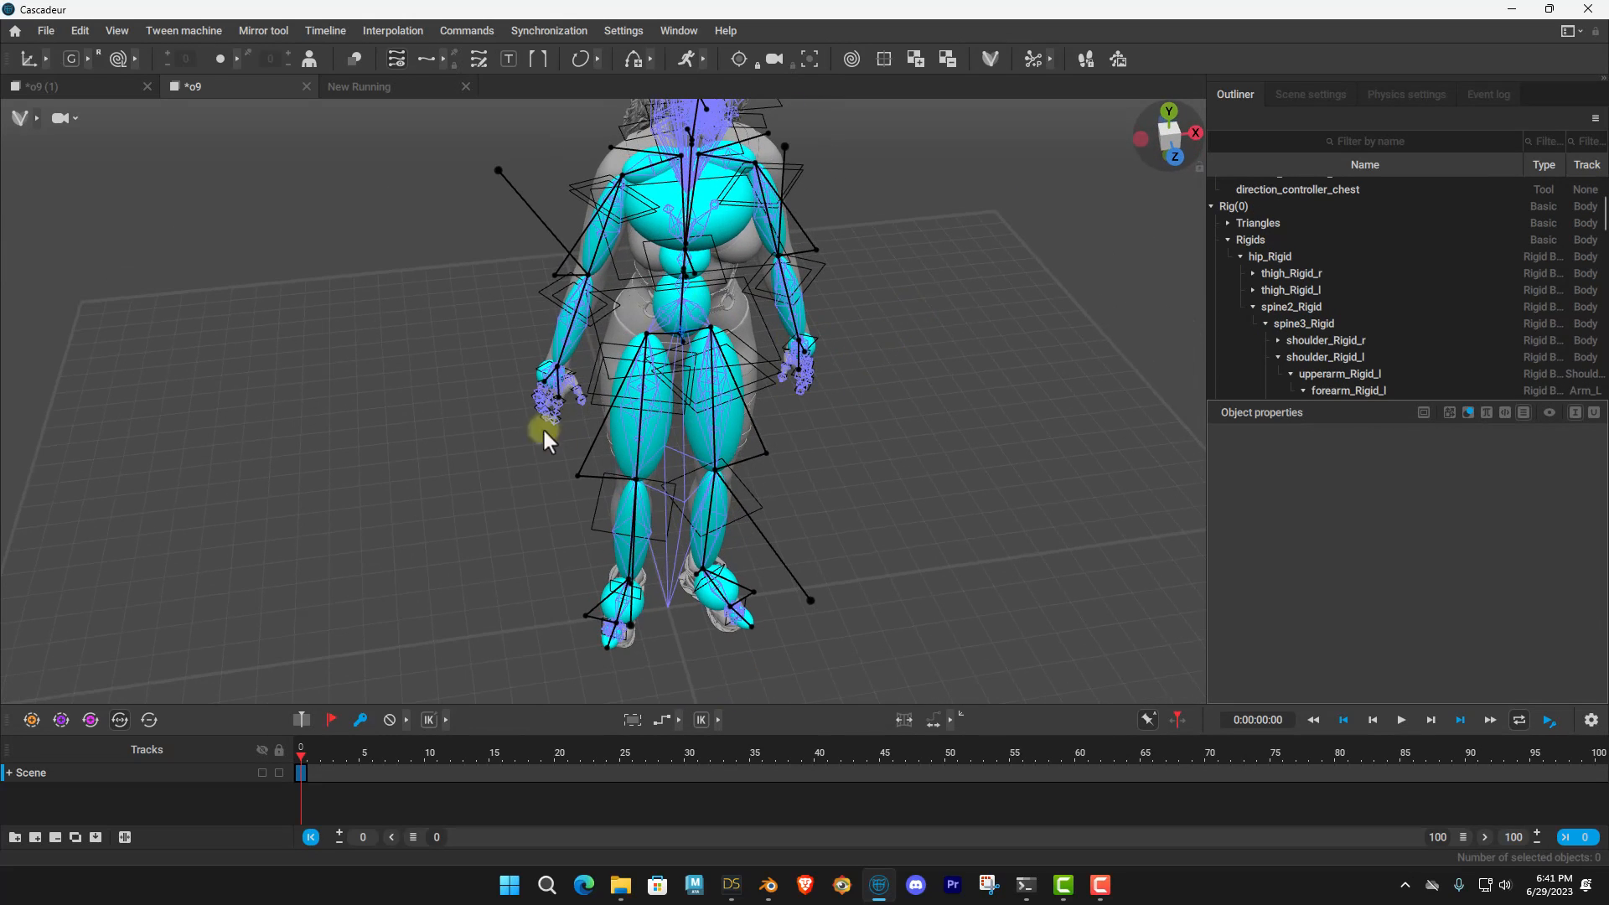
alt+drag(927, 252, 947, 218)
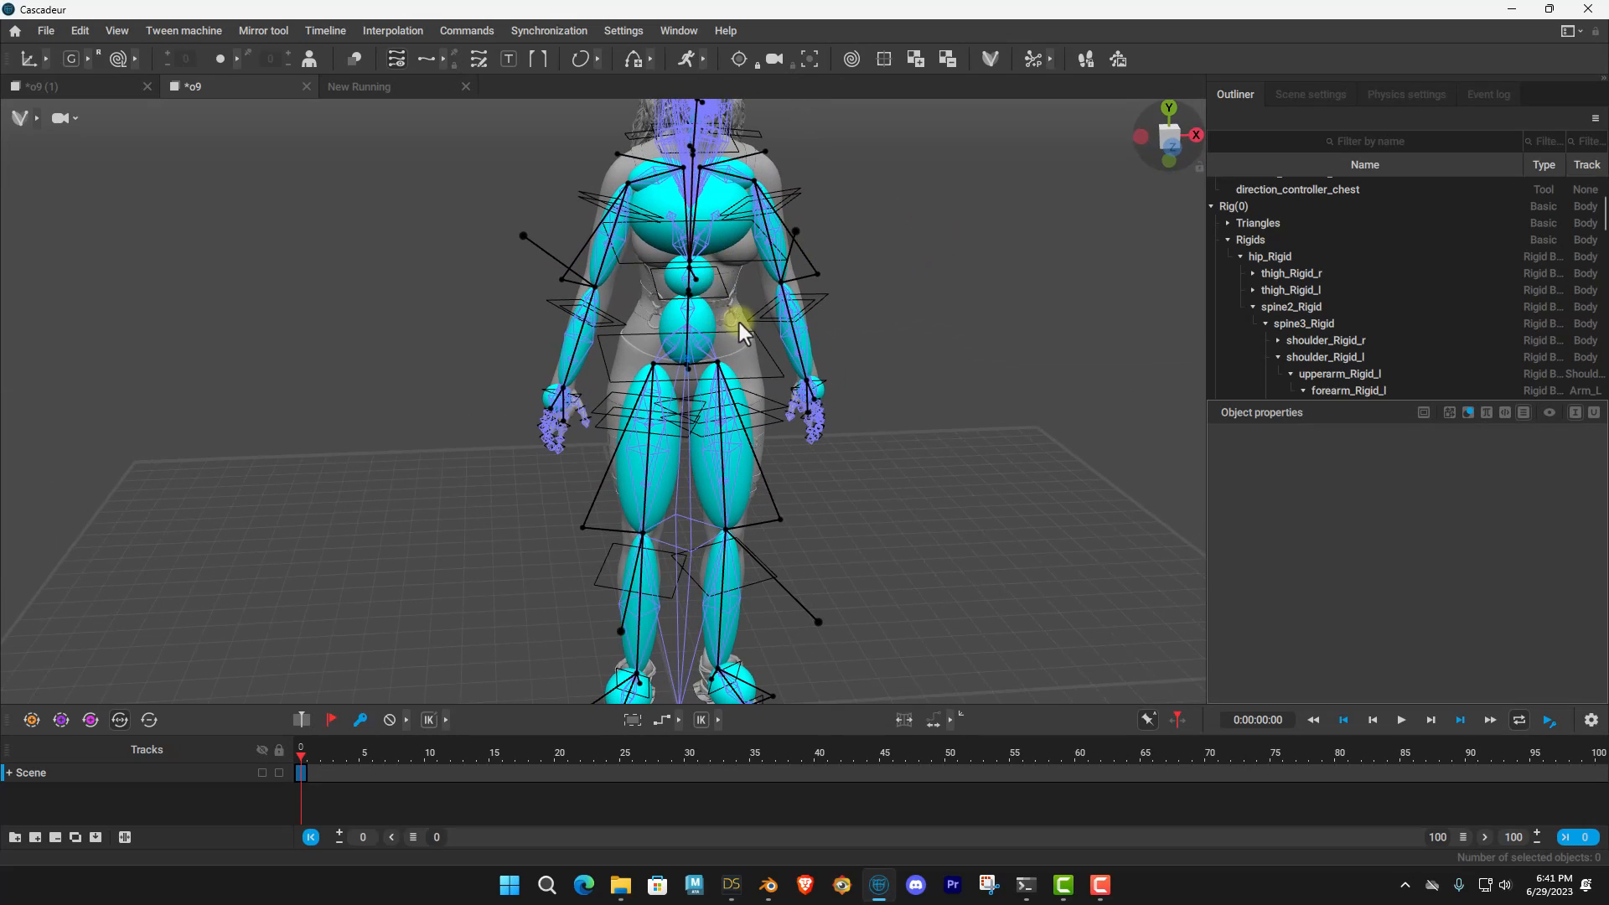
Display the o9 character's autoposing controllers and select the pelvis controller.
click(20, 119)
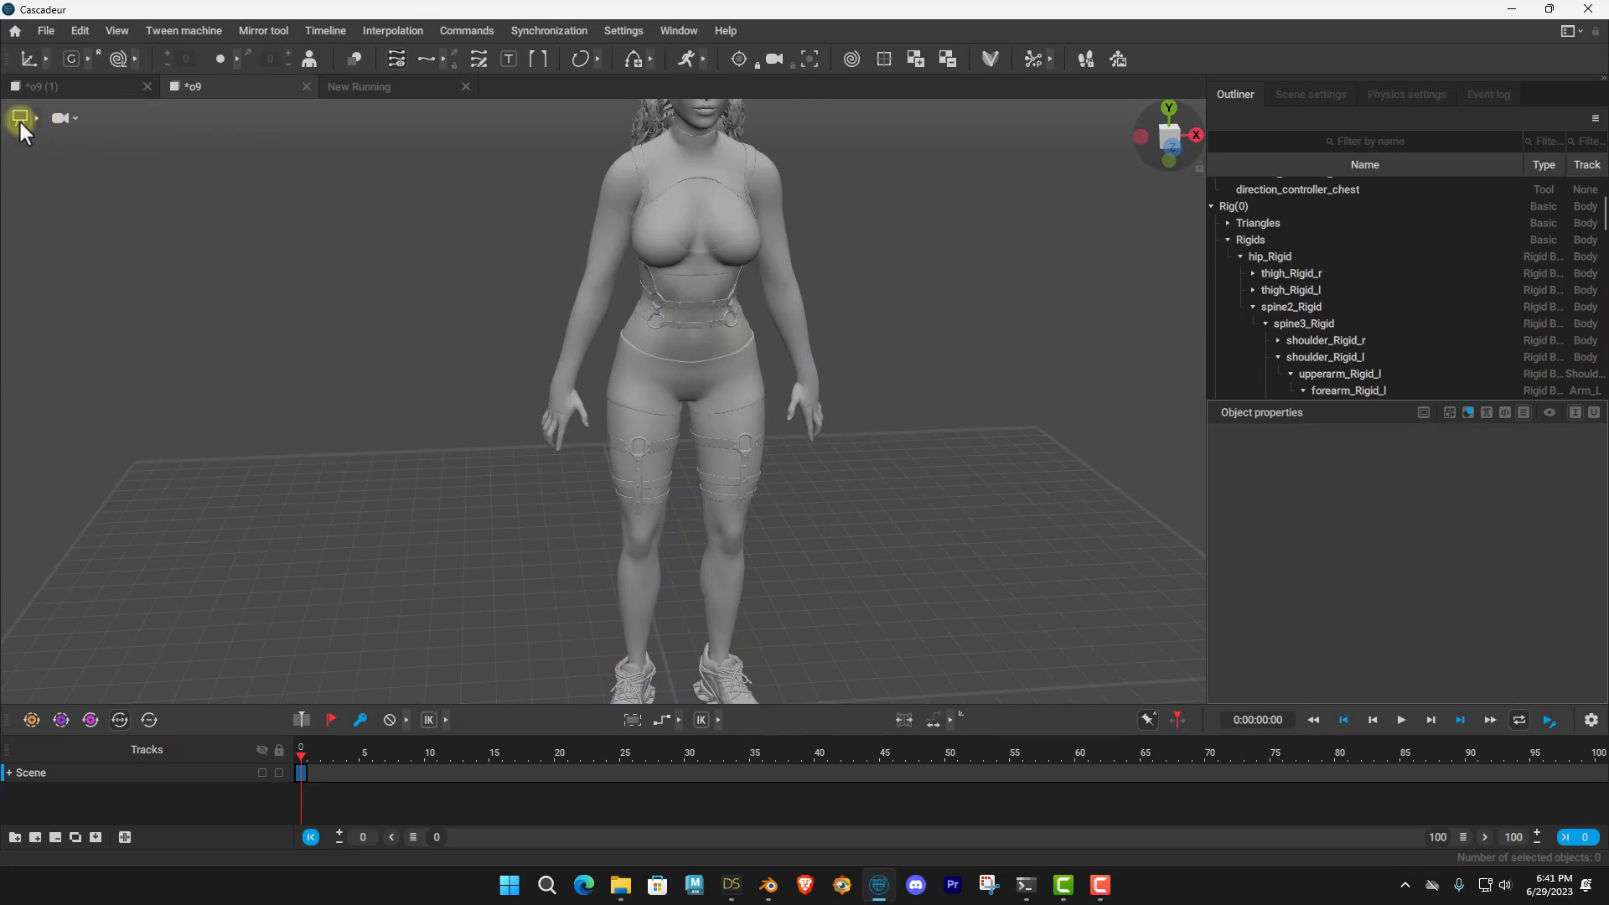
scroll(842, 289, down, 2)
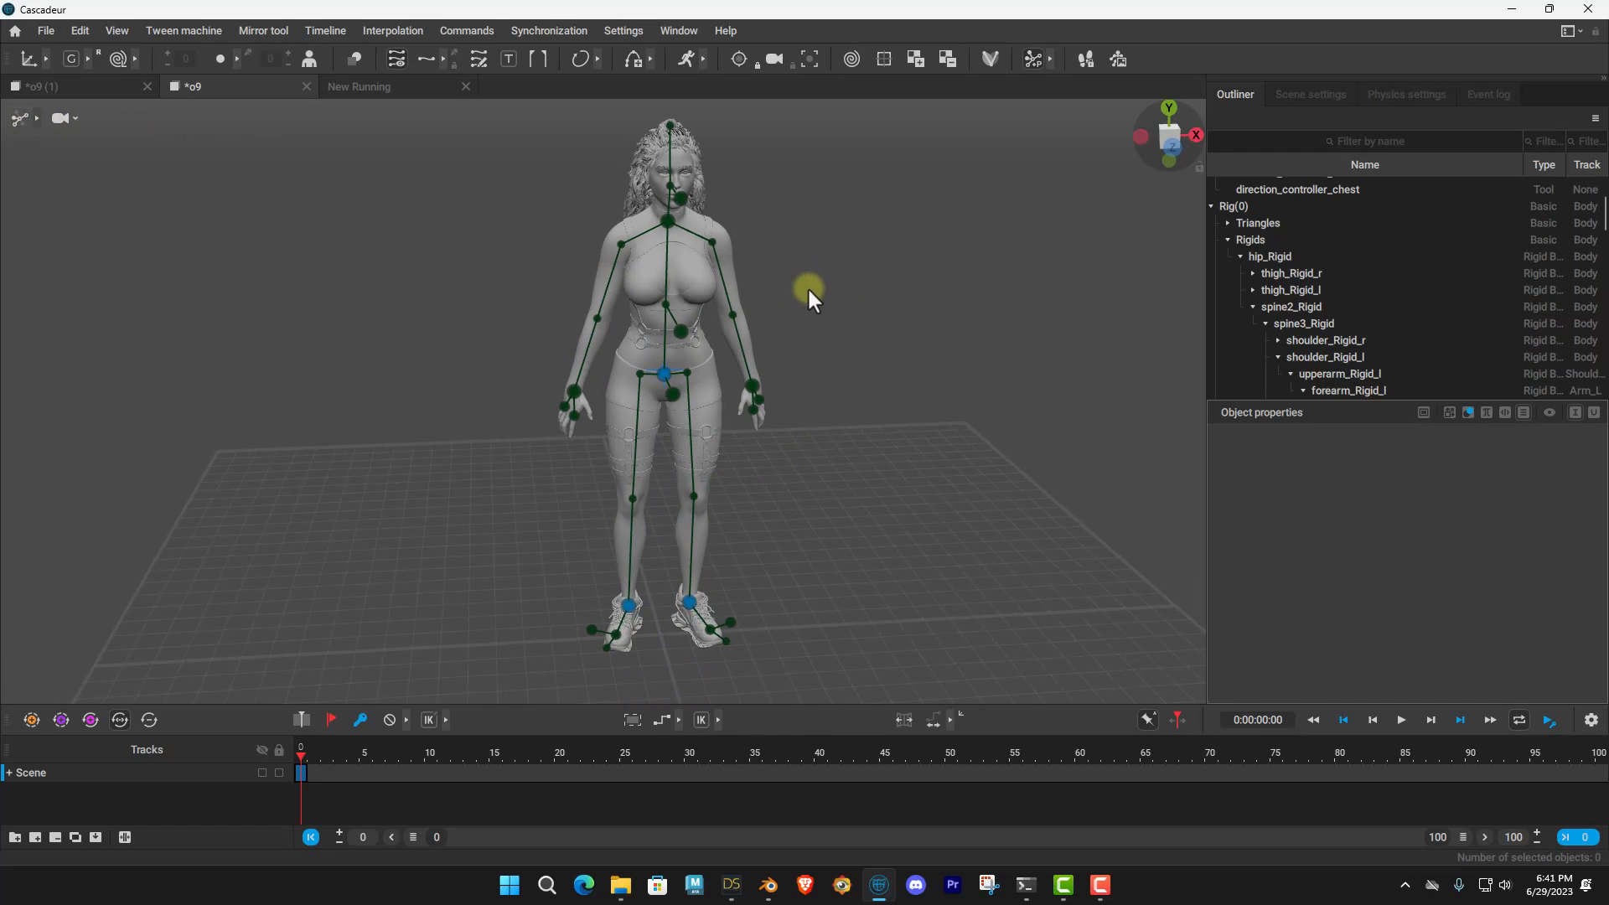
click(666, 373)
alt+drag(887, 272, 866, 248)
alt+middle_drag(876, 219, 897, 273)
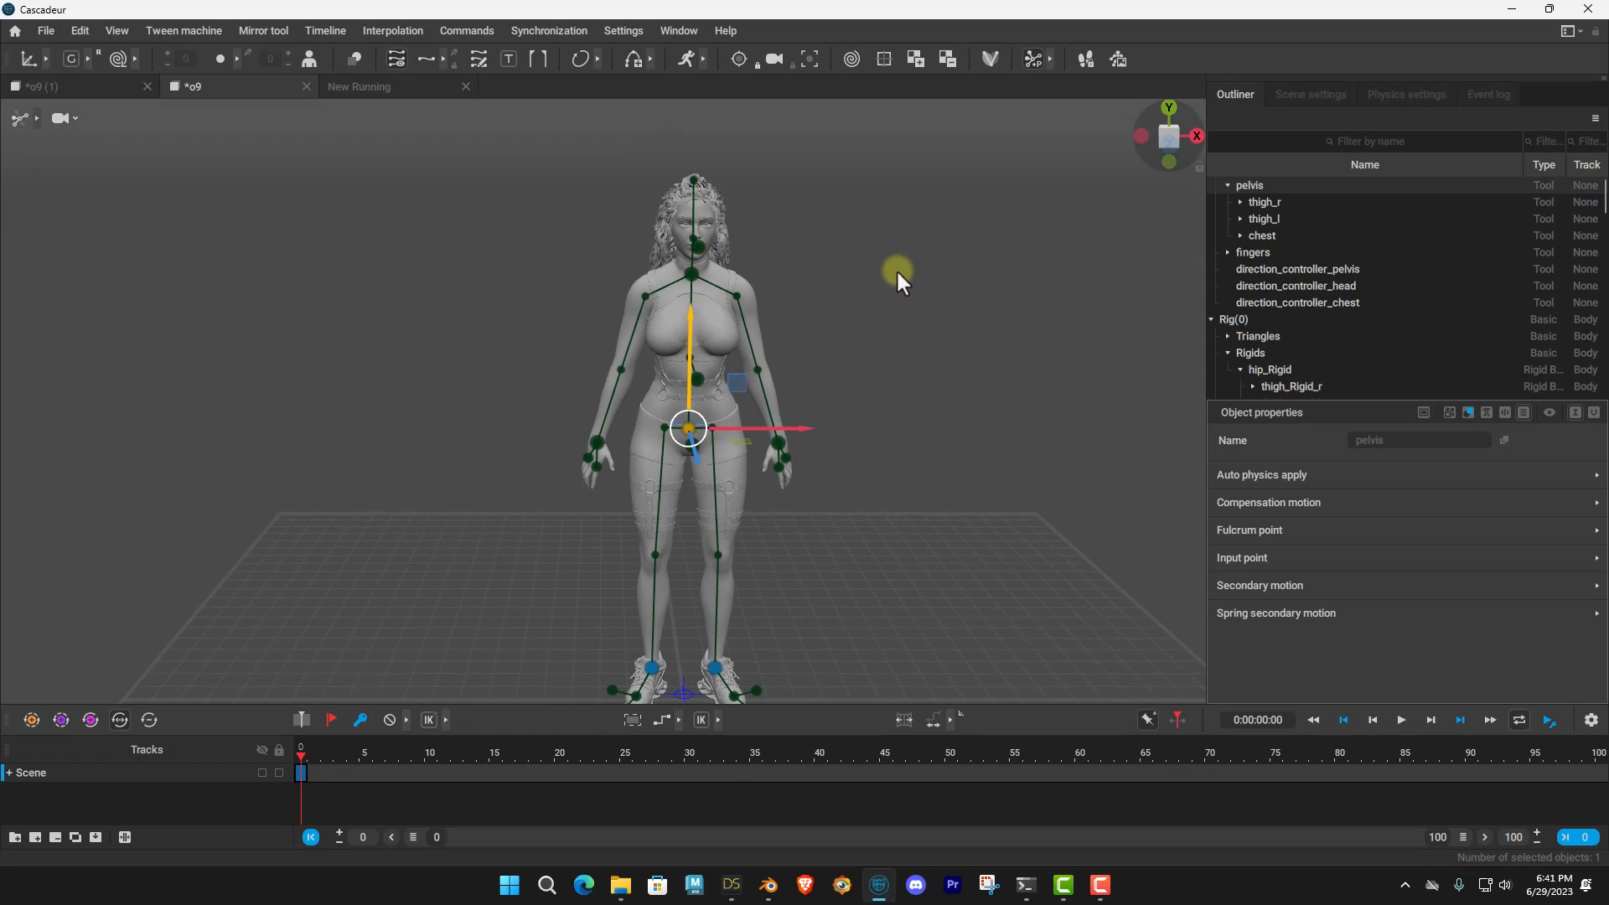
scroll(897, 263, down, 1)
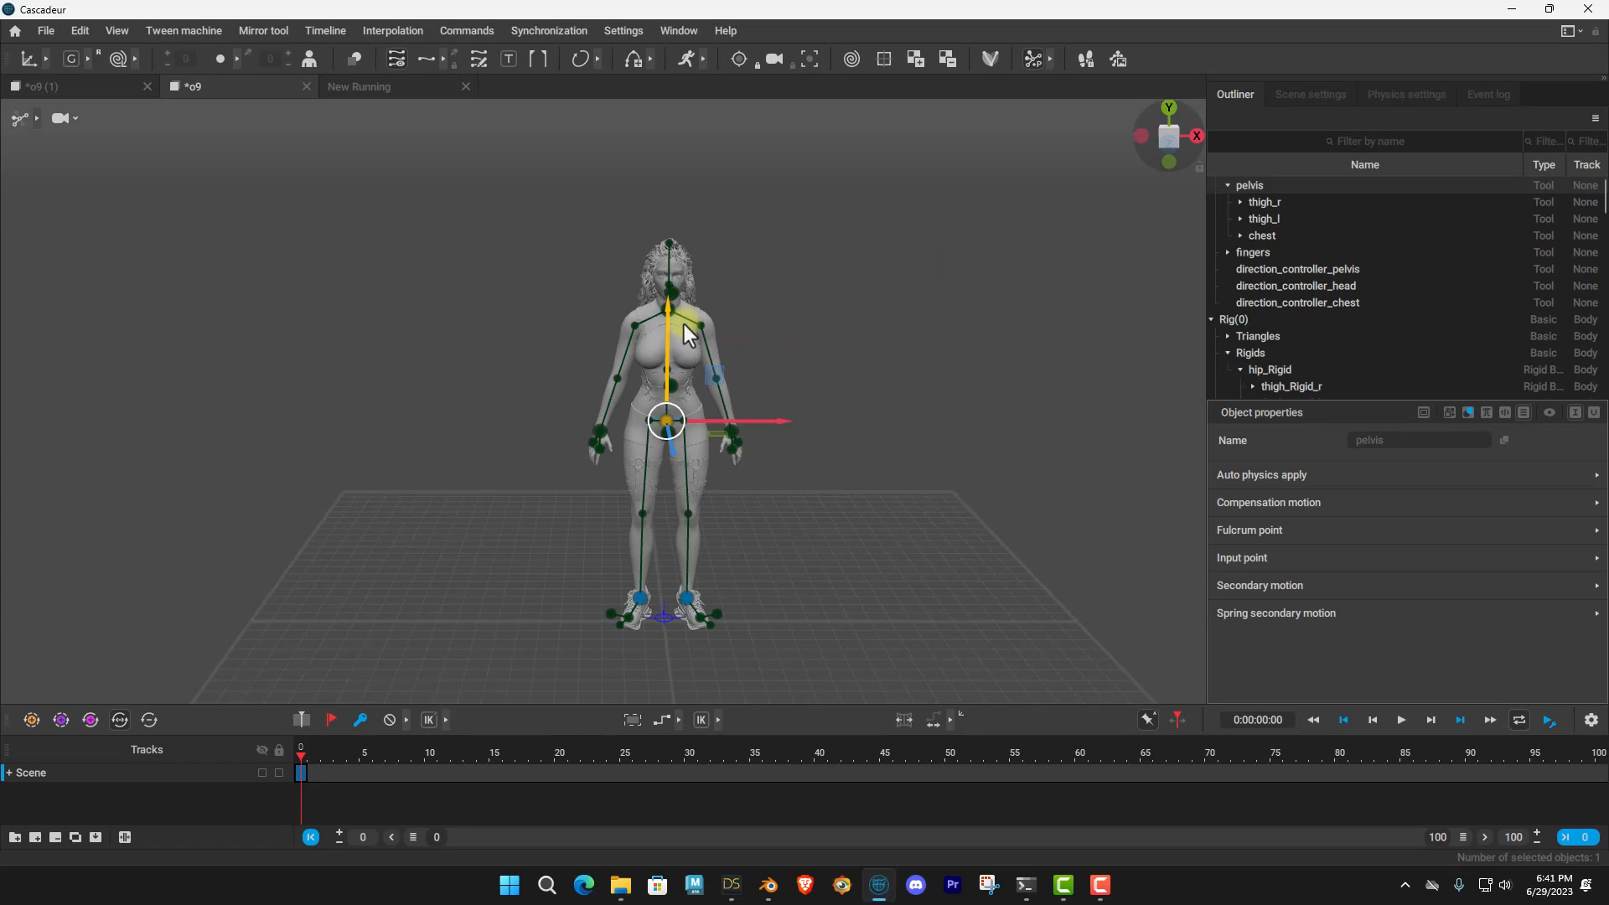
Test the autoposing rig by moving the pelvis controller and clear the selection.
click(806, 390)
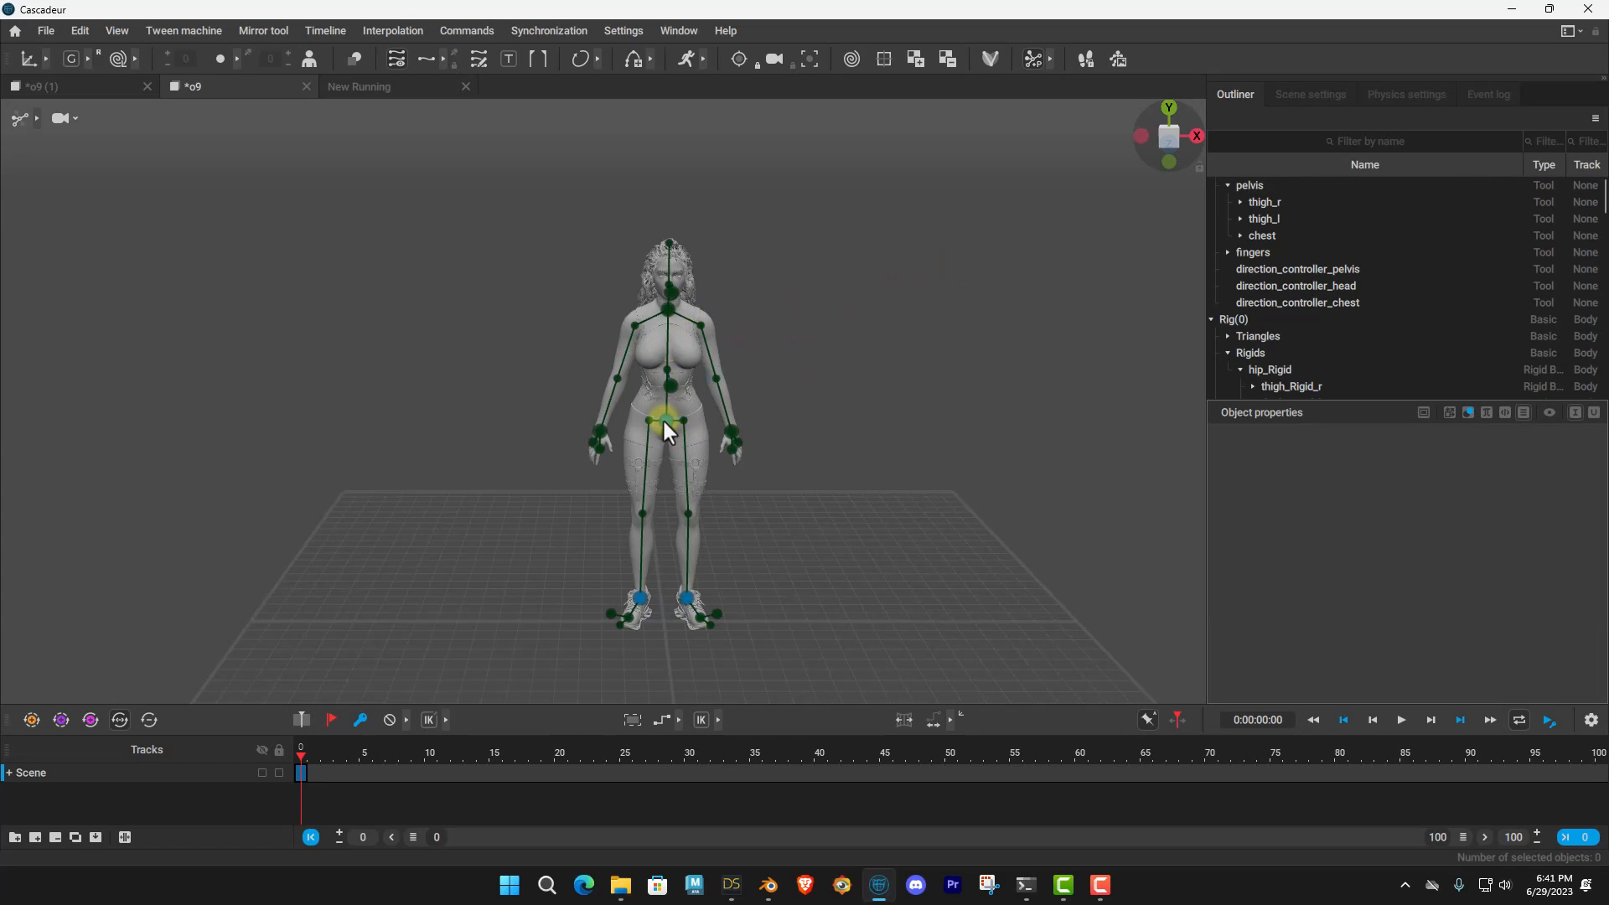
click(665, 423)
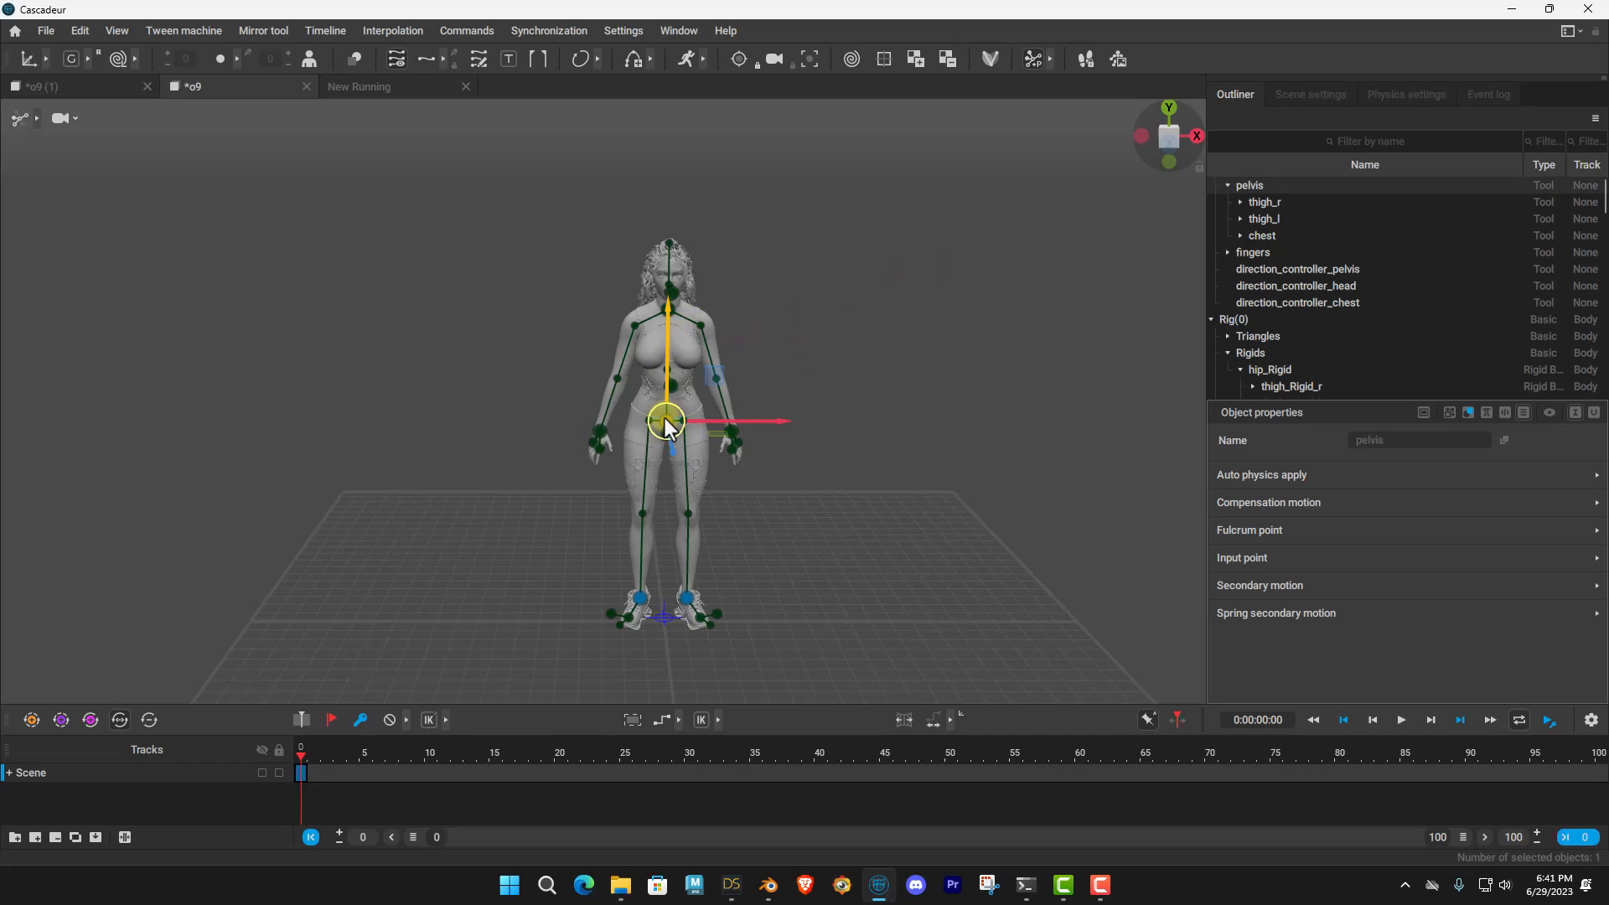
drag(667, 338, 772, 236)
click(787, 253)
mouse_move(930, 248)
right_down()
mouse_move(456, 251)
mouse_move(923, 236)
right_up()
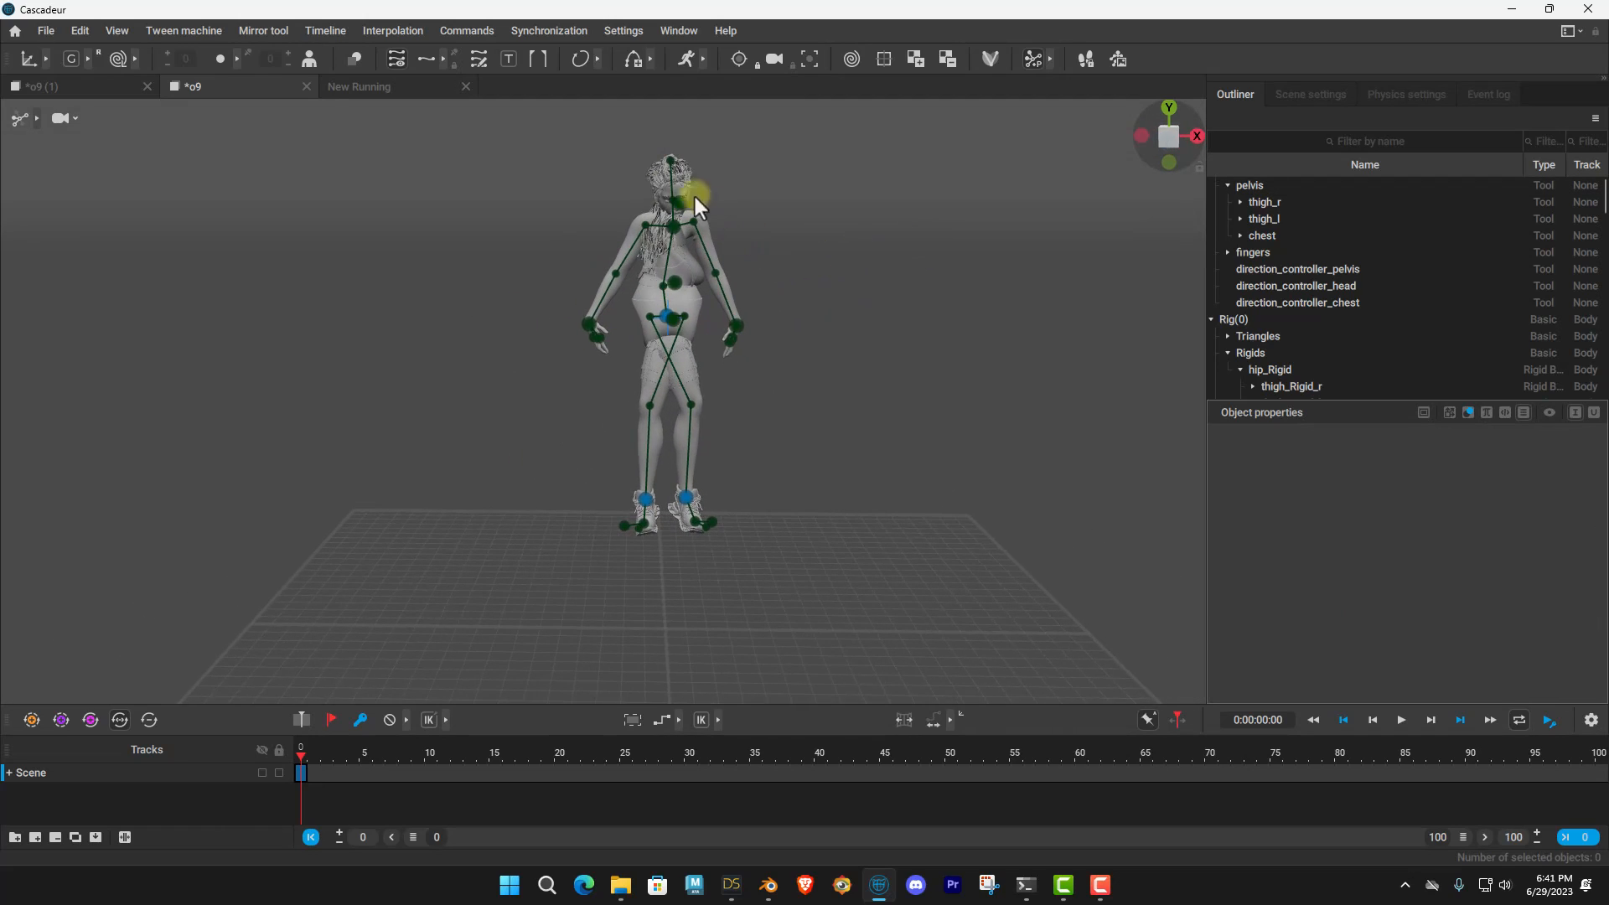
Test the o9 rig by moving the pelvis controller upward, undo the movement and clear the selection.
click(666, 315)
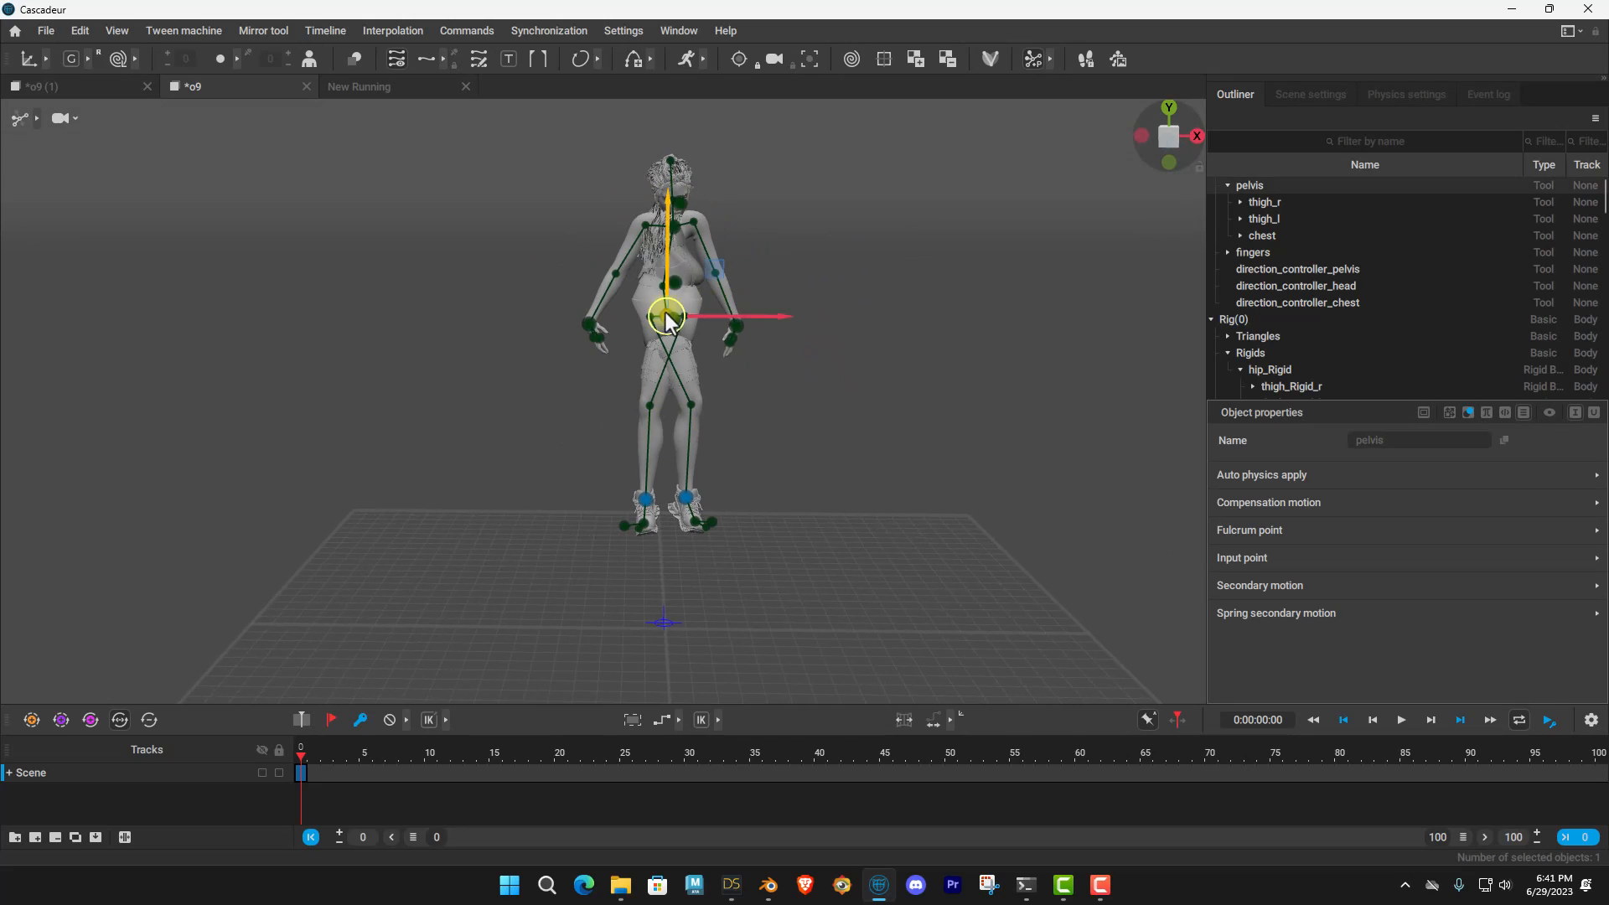
drag(667, 261, 860, 268)
click(863, 264)
key(ctrl+z)
key(ctrl+z)
scroll(840, 443, up, 5)
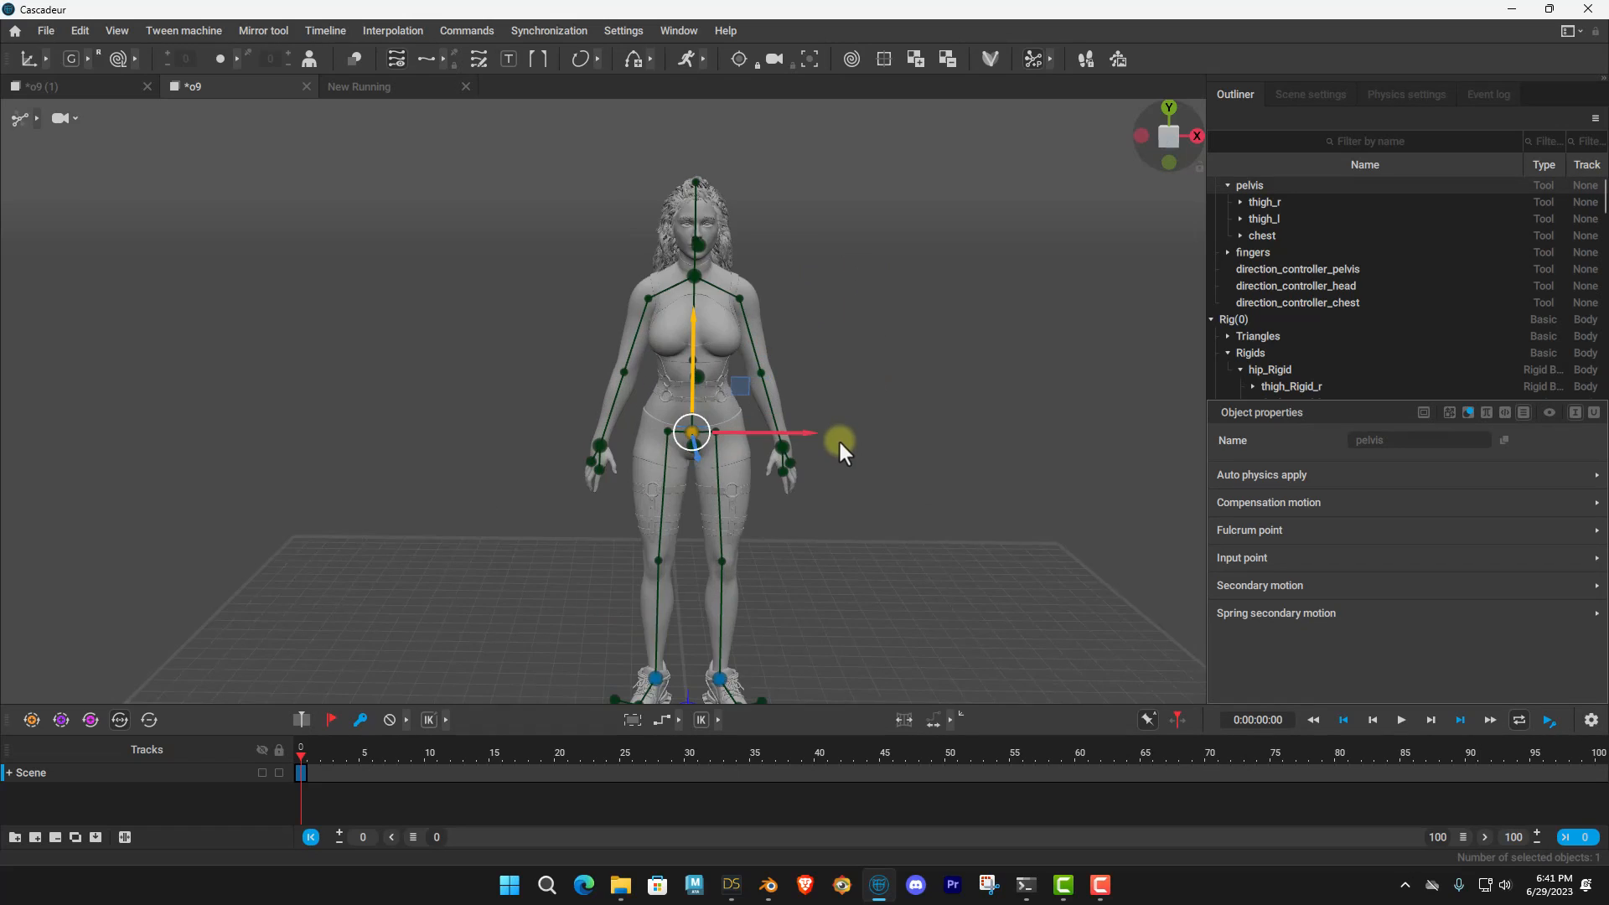
scroll(840, 442, down, 5)
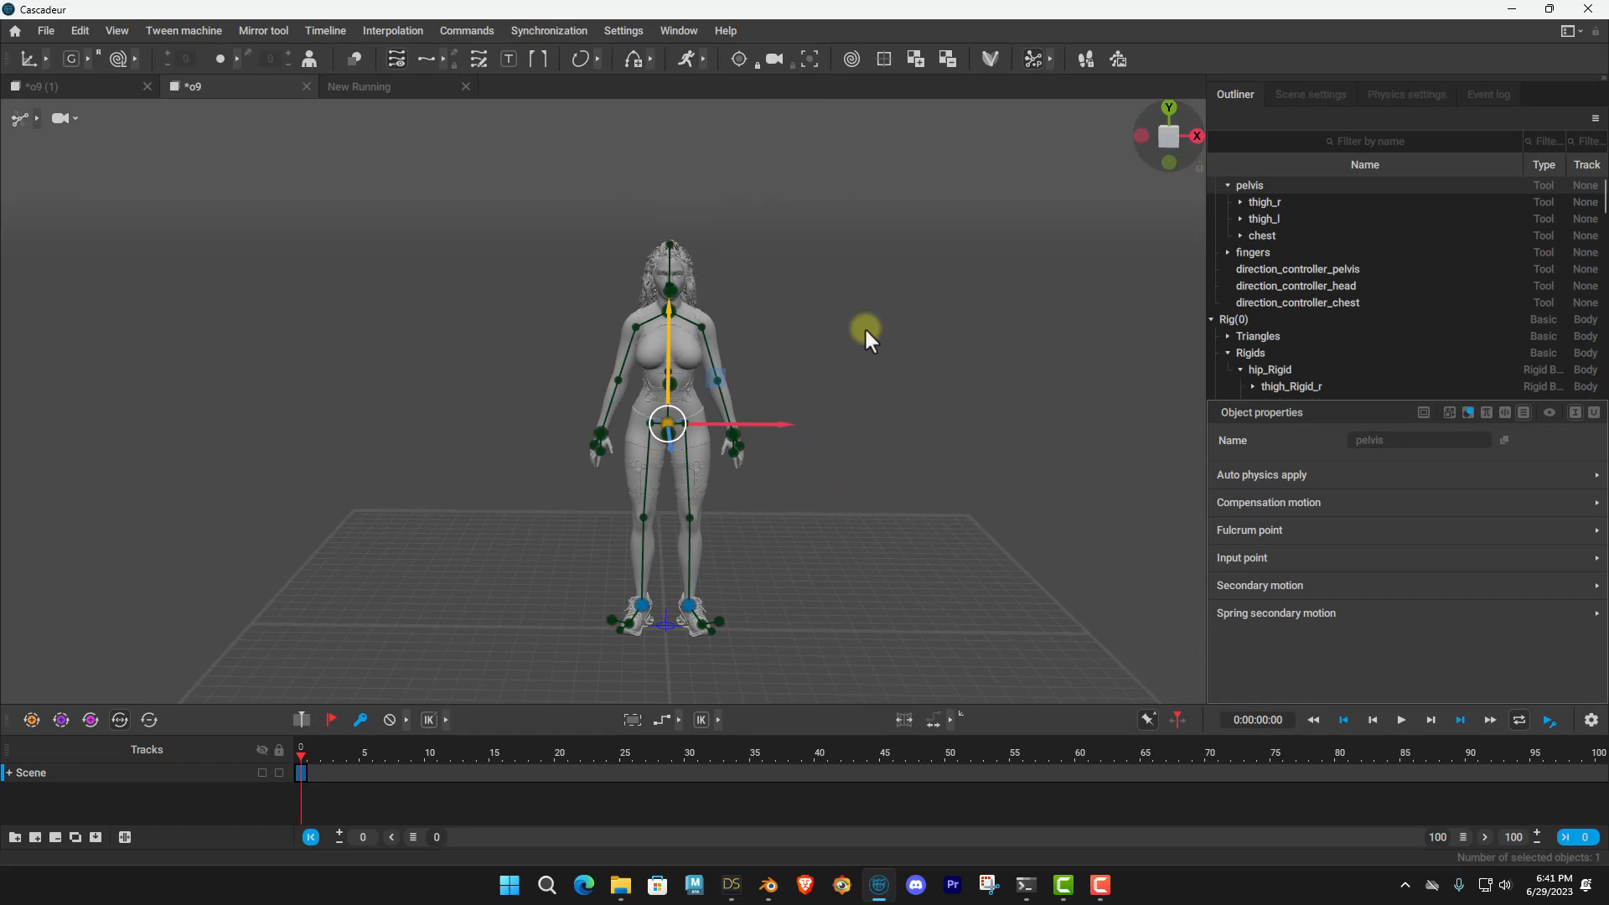
click(796, 264)
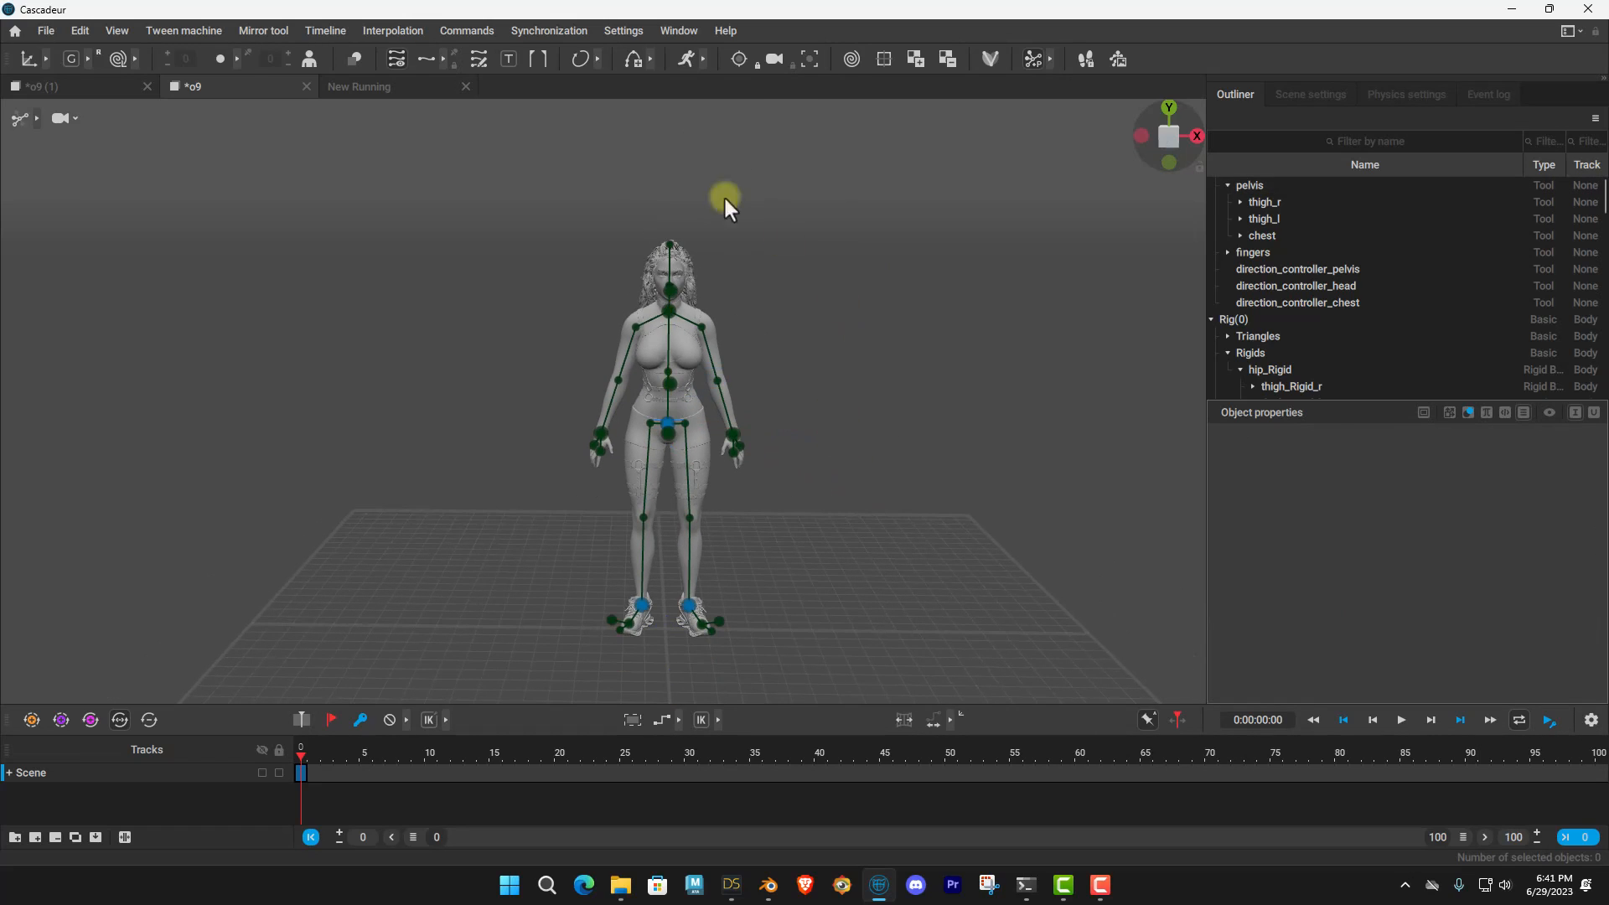
Switch to the o9 (1) scene, generate its rig with autoposing and display the autoposing controllers from the front.
click(96, 82)
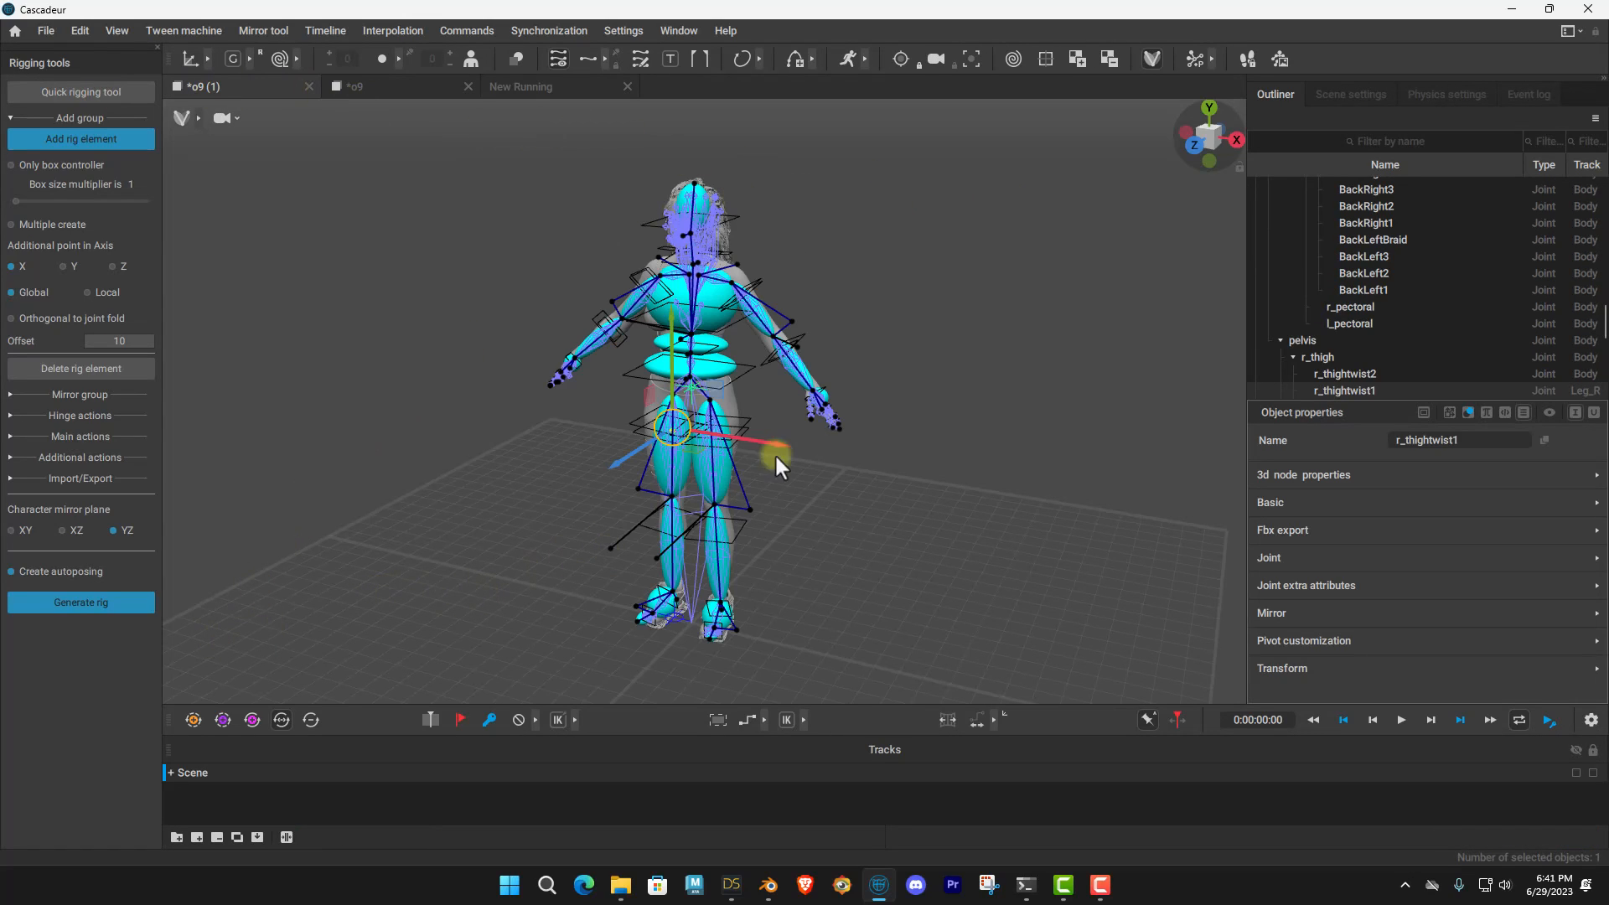
click(927, 327)
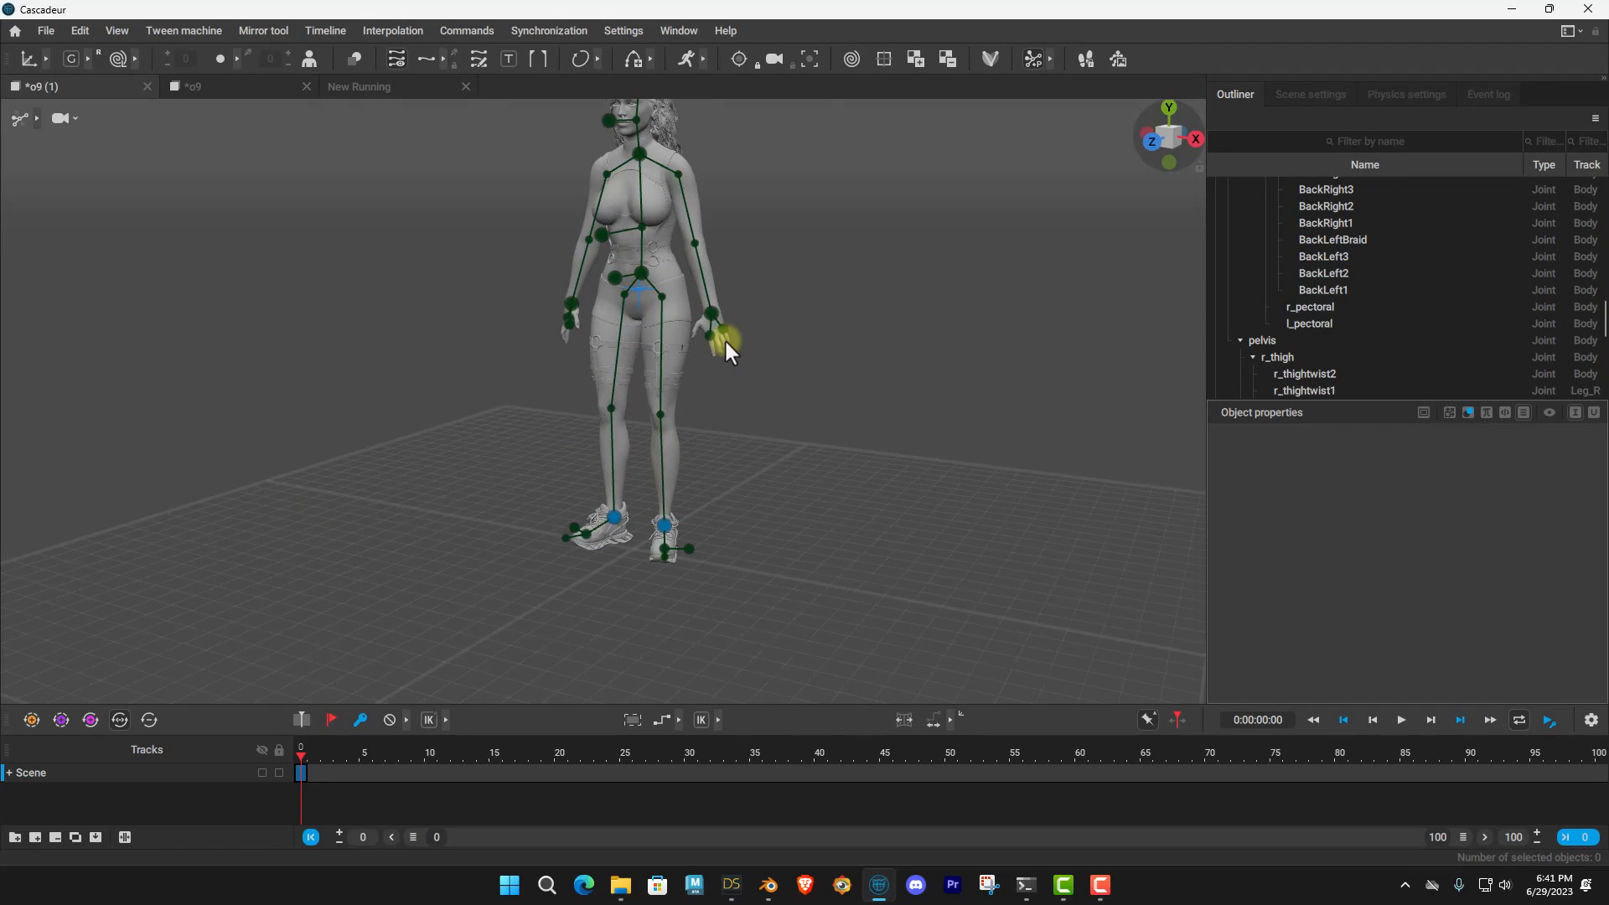
alt+middle_drag(795, 269, 776, 344)
alt+drag(811, 315, 855, 372)
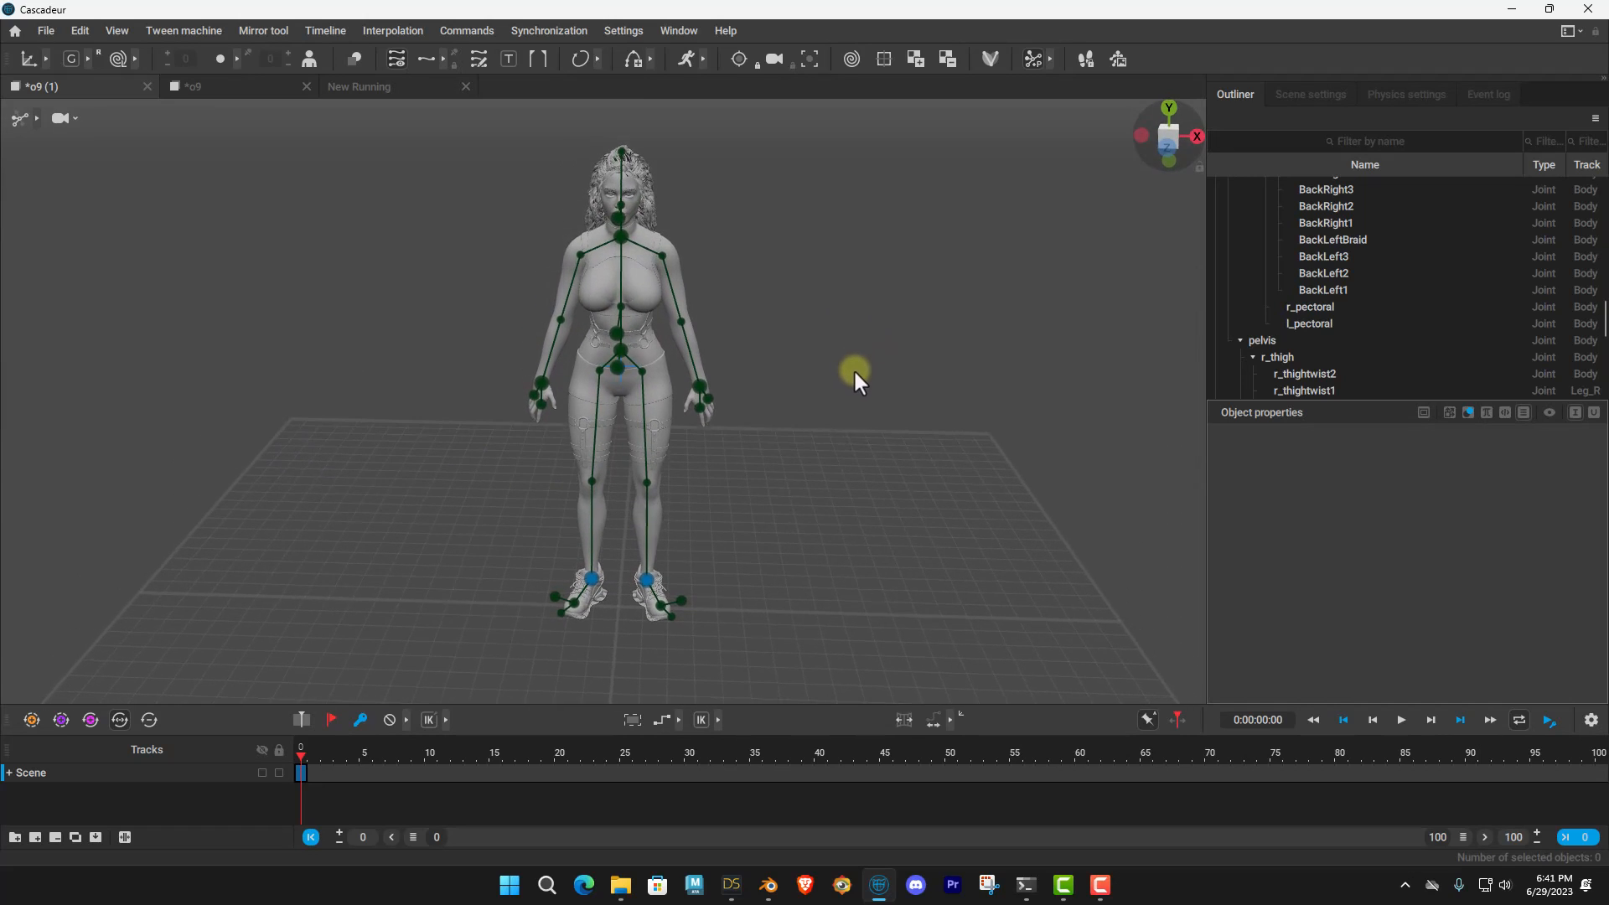
Test the autoposing rig in o9 (1) by raising the pelvis controller above the floor and lowering it back down.
click(615, 365)
alt+middle_drag(897, 328, 957, 367)
scroll(696, 332, up, 2)
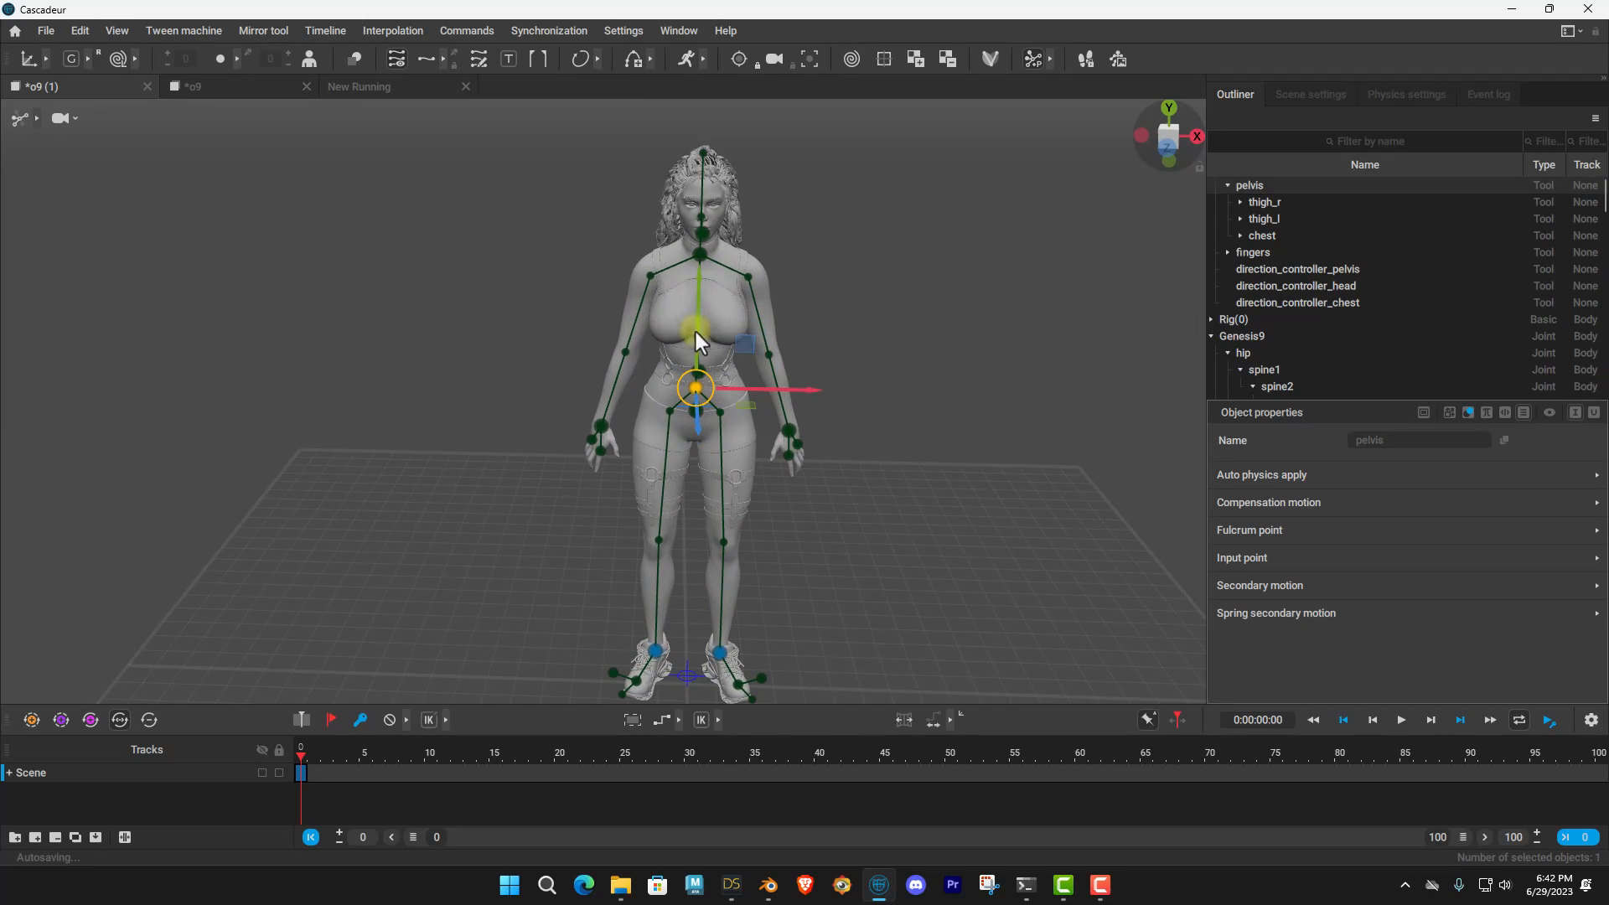
scroll(683, 314, down, 3)
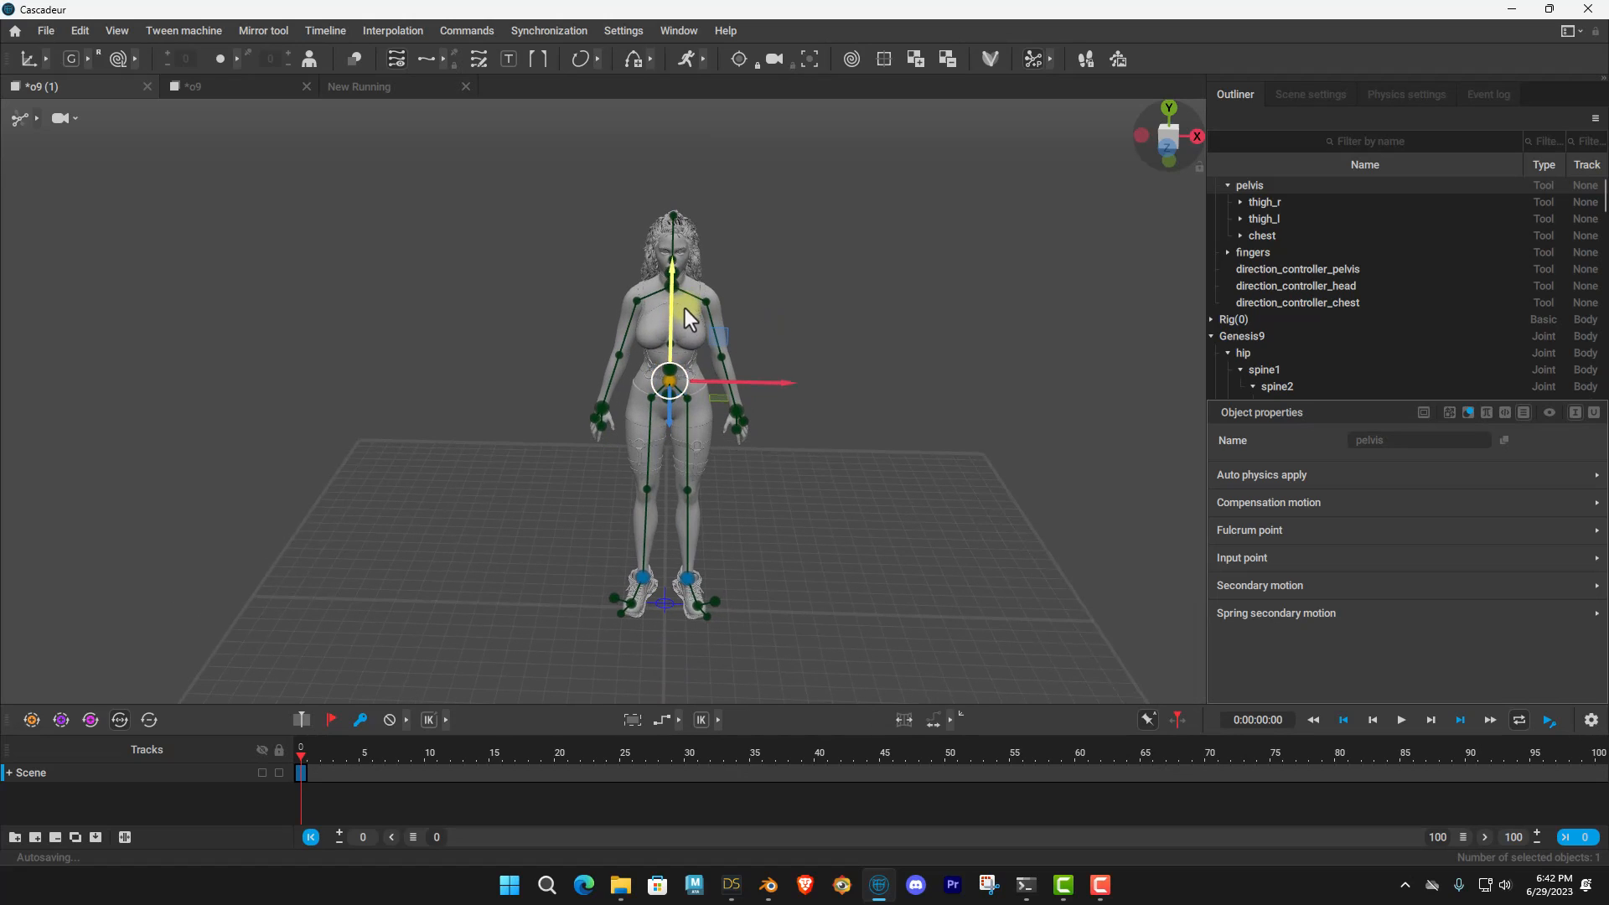
drag(696, 233, 728, 218)
middle_drag(958, 250, 942, 305)
scroll(943, 306, down, 2)
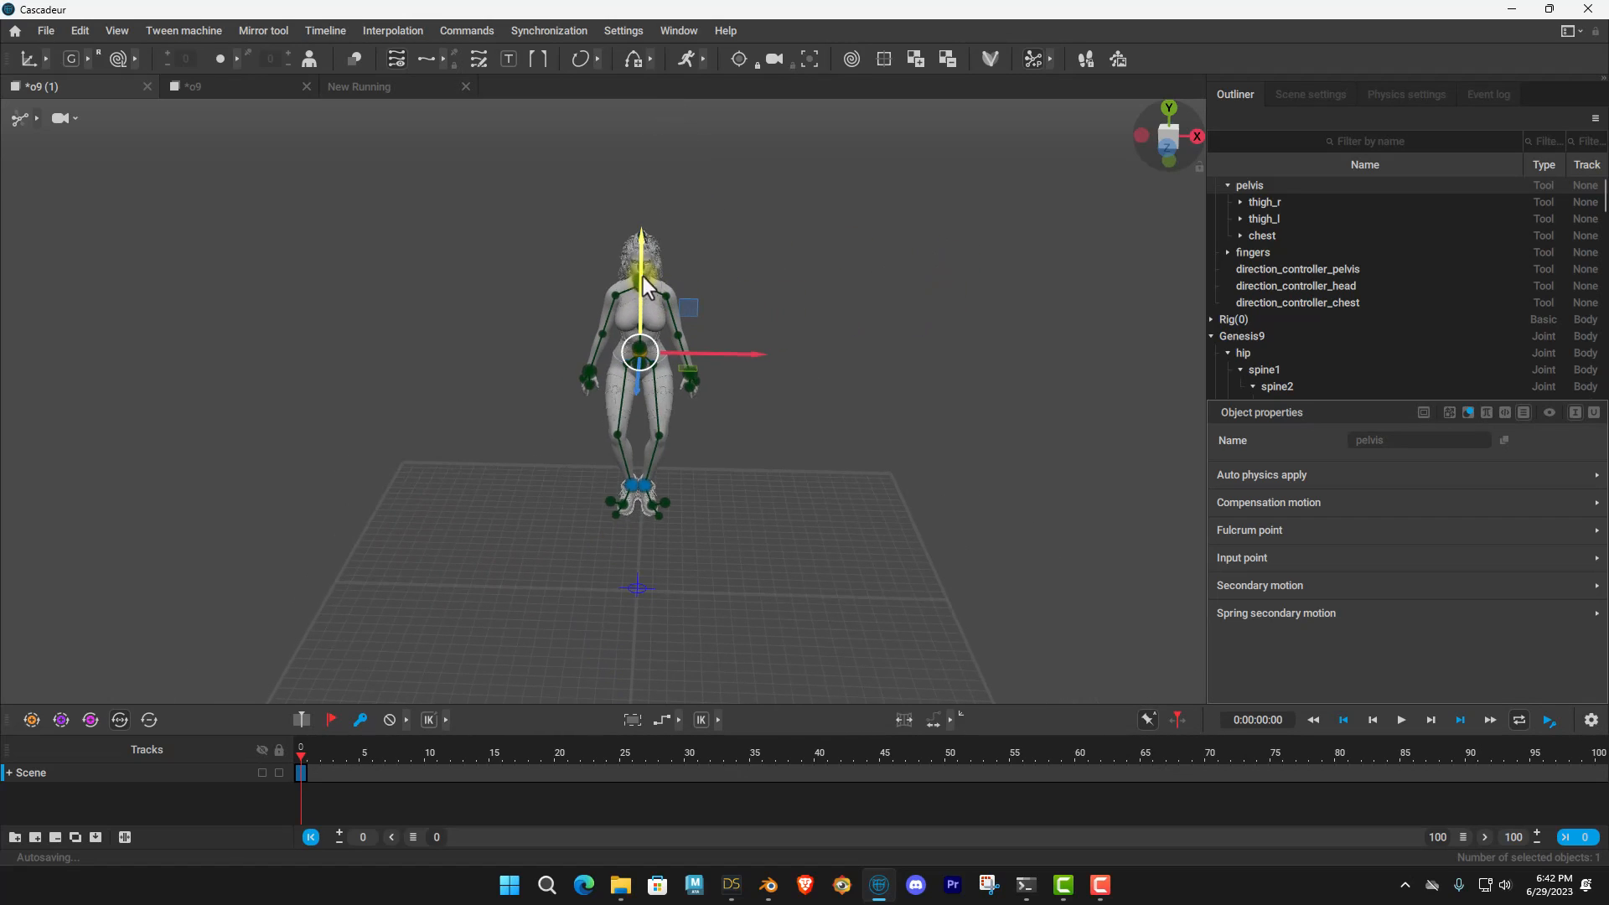
middle_drag(653, 289, 653, 226)
scroll(653, 226, down, 1)
drag(654, 226, 655, 264)
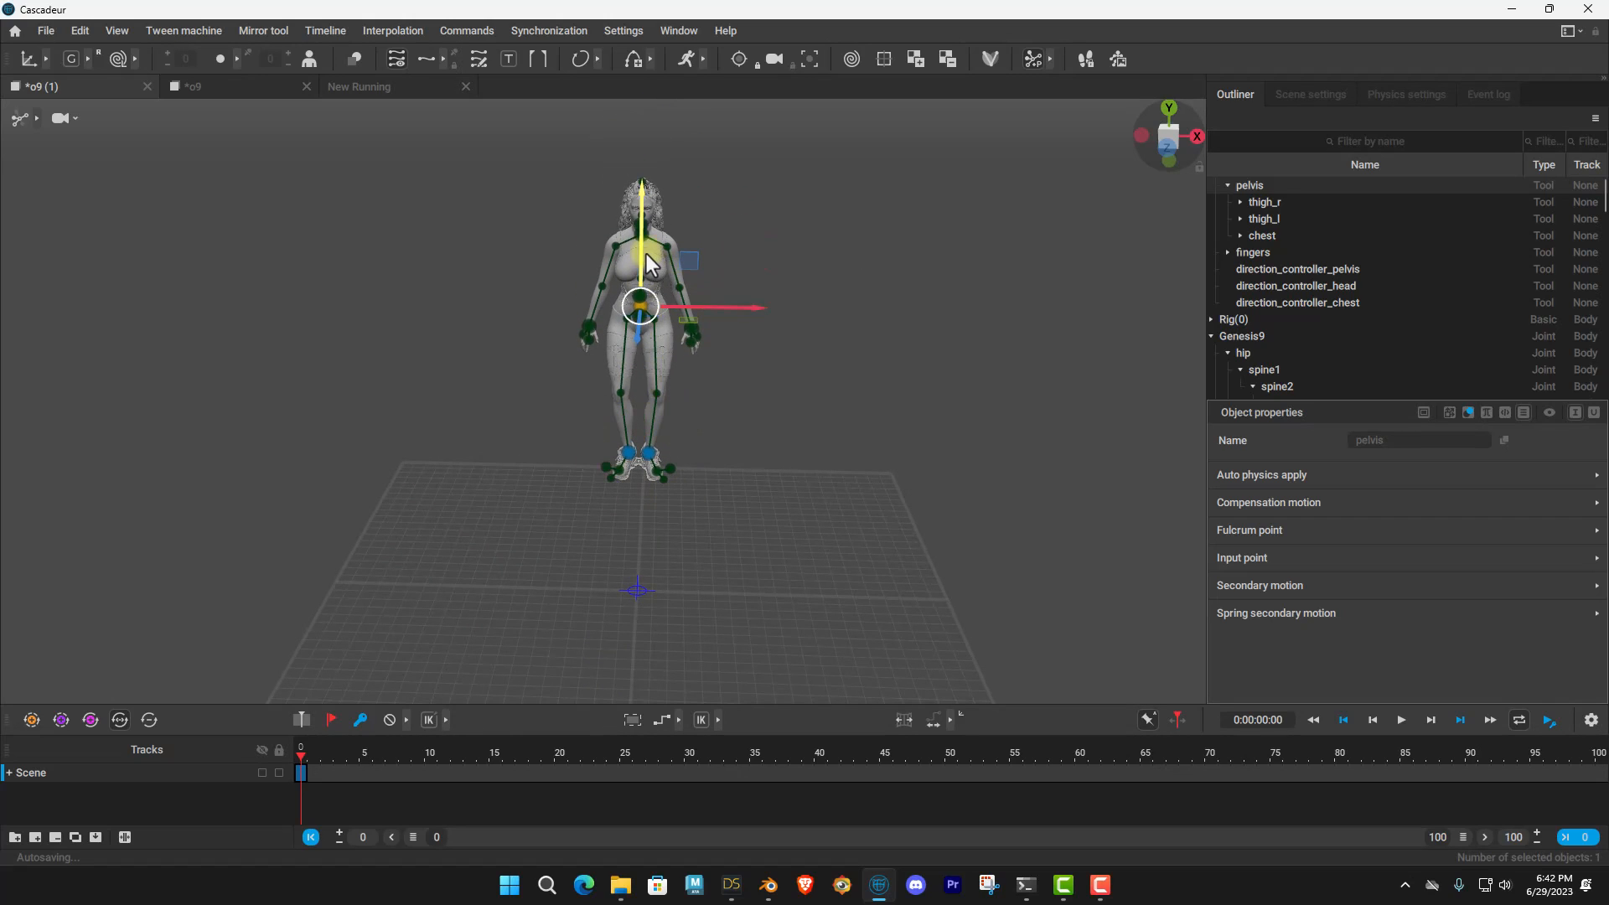
drag(646, 210, 884, 290)
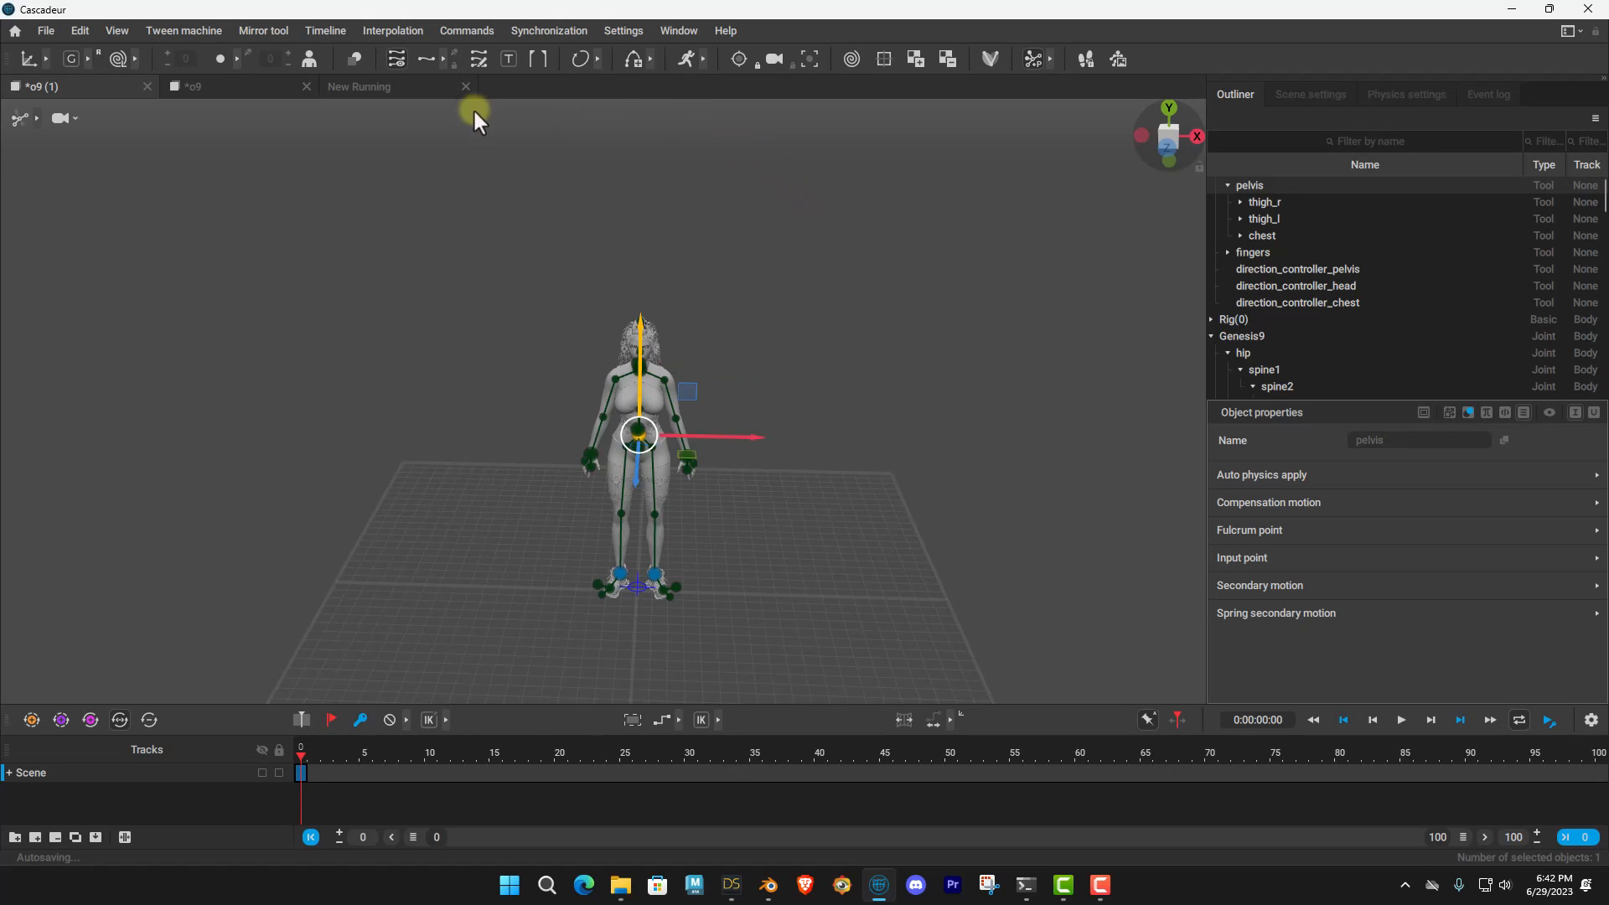
Clear the selection and examine the pelvis and hand controllers up close from the front and back.
scroll(650, 310, up, 3)
middle_drag(885, 384, 876, 326)
scroll(878, 379, up, 2)
click(882, 330)
scroll(941, 412, up, 8)
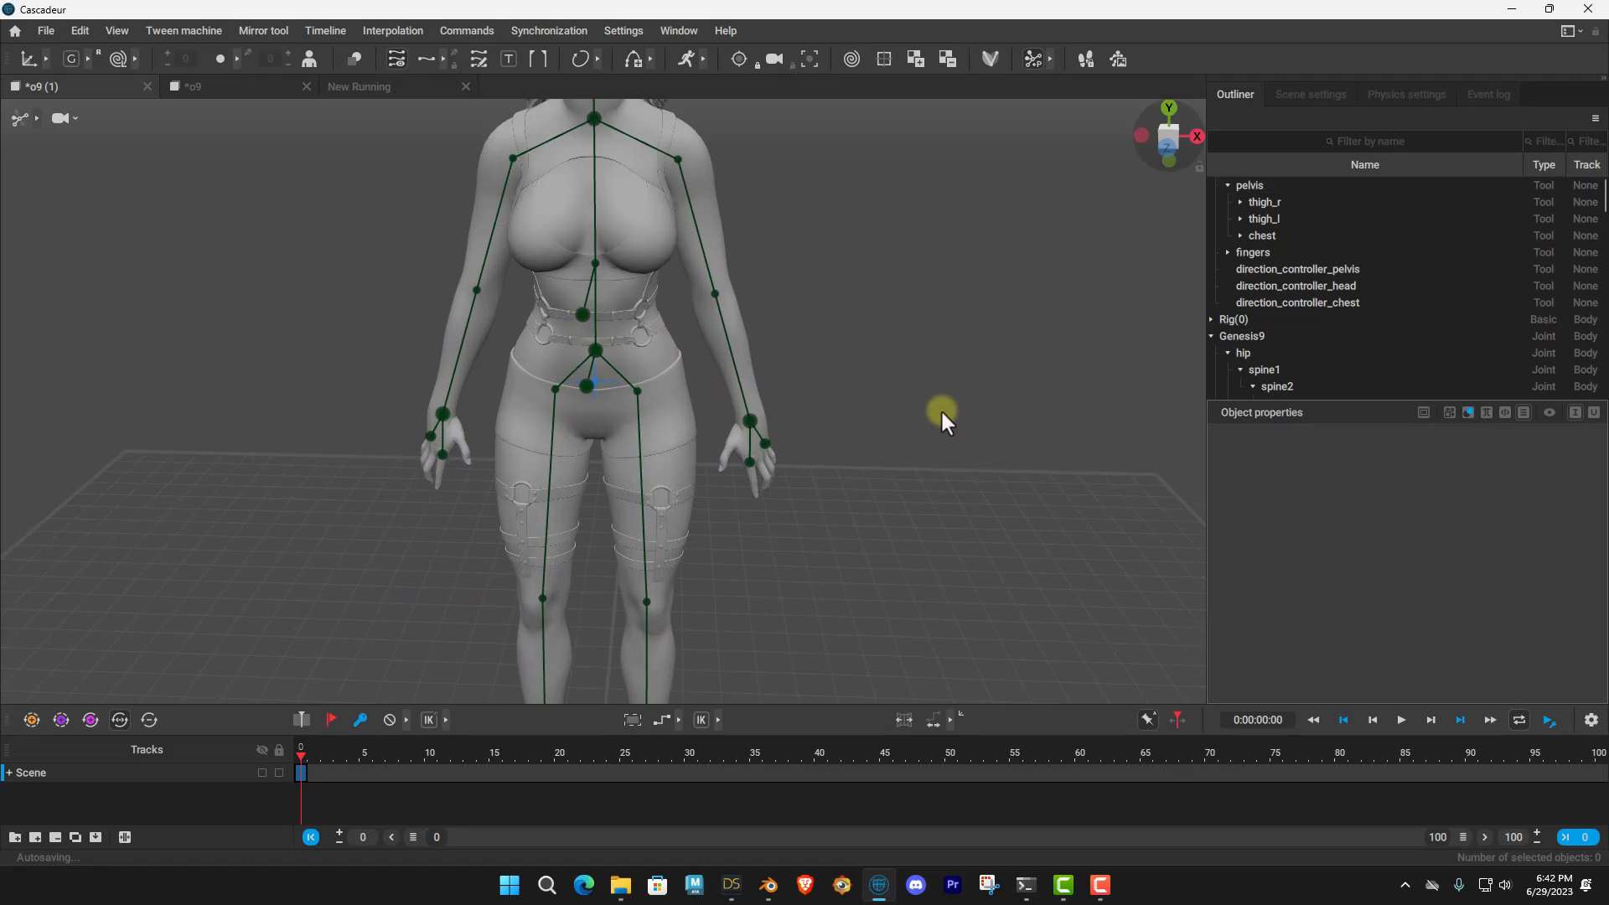
middle_drag(1031, 416, 902, 341)
right_drag(902, 342, 442, 459)
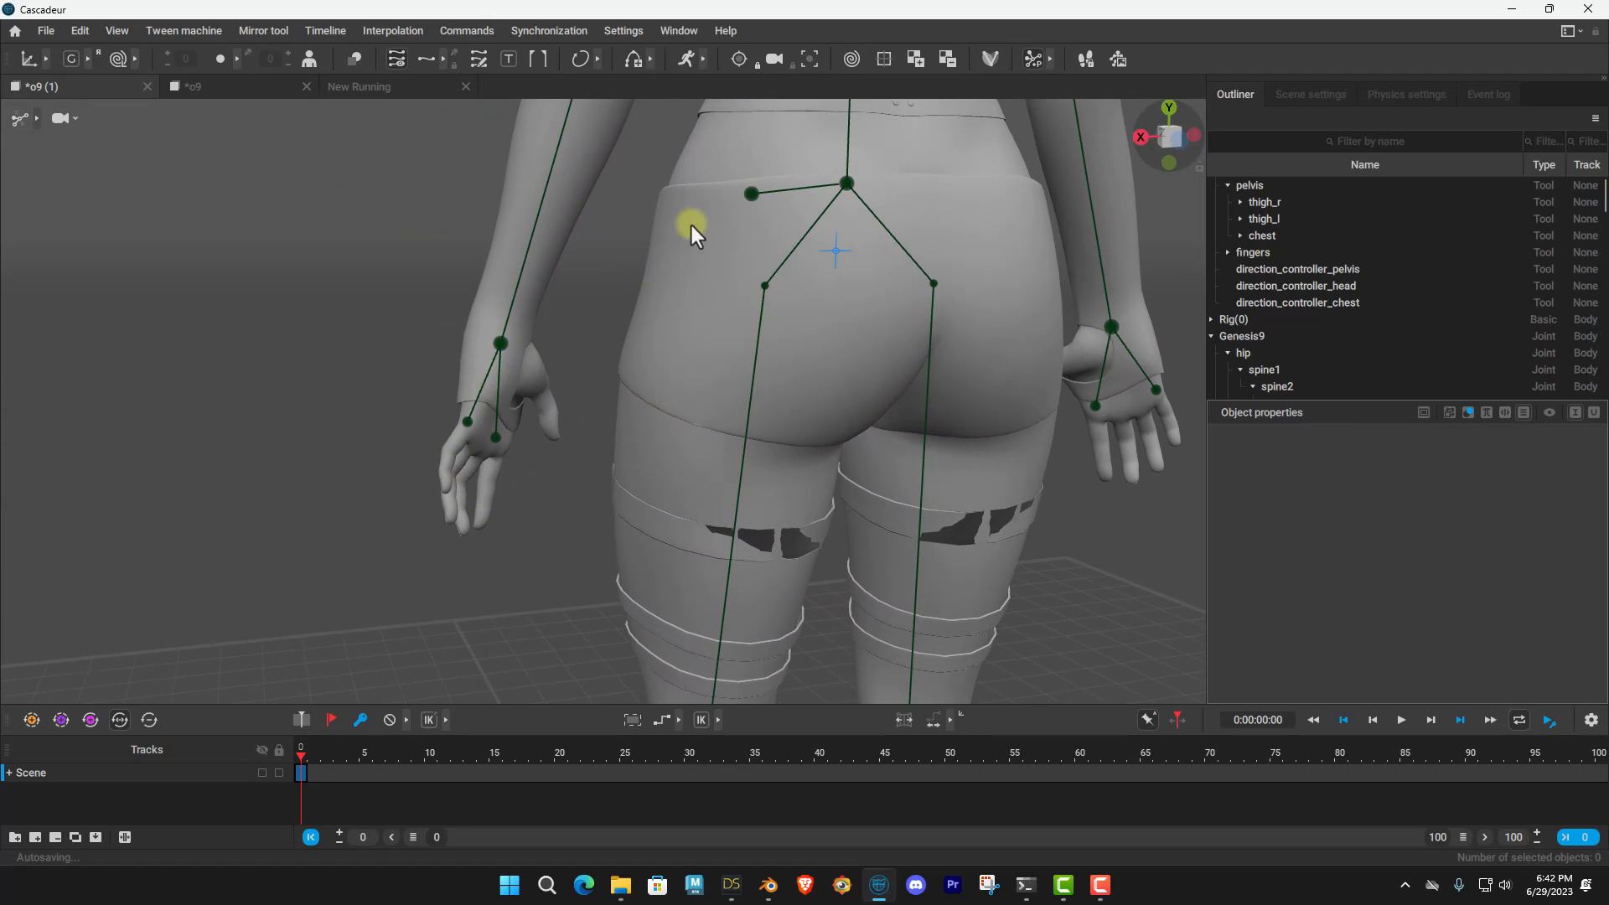
right_drag(759, 193, 944, 273)
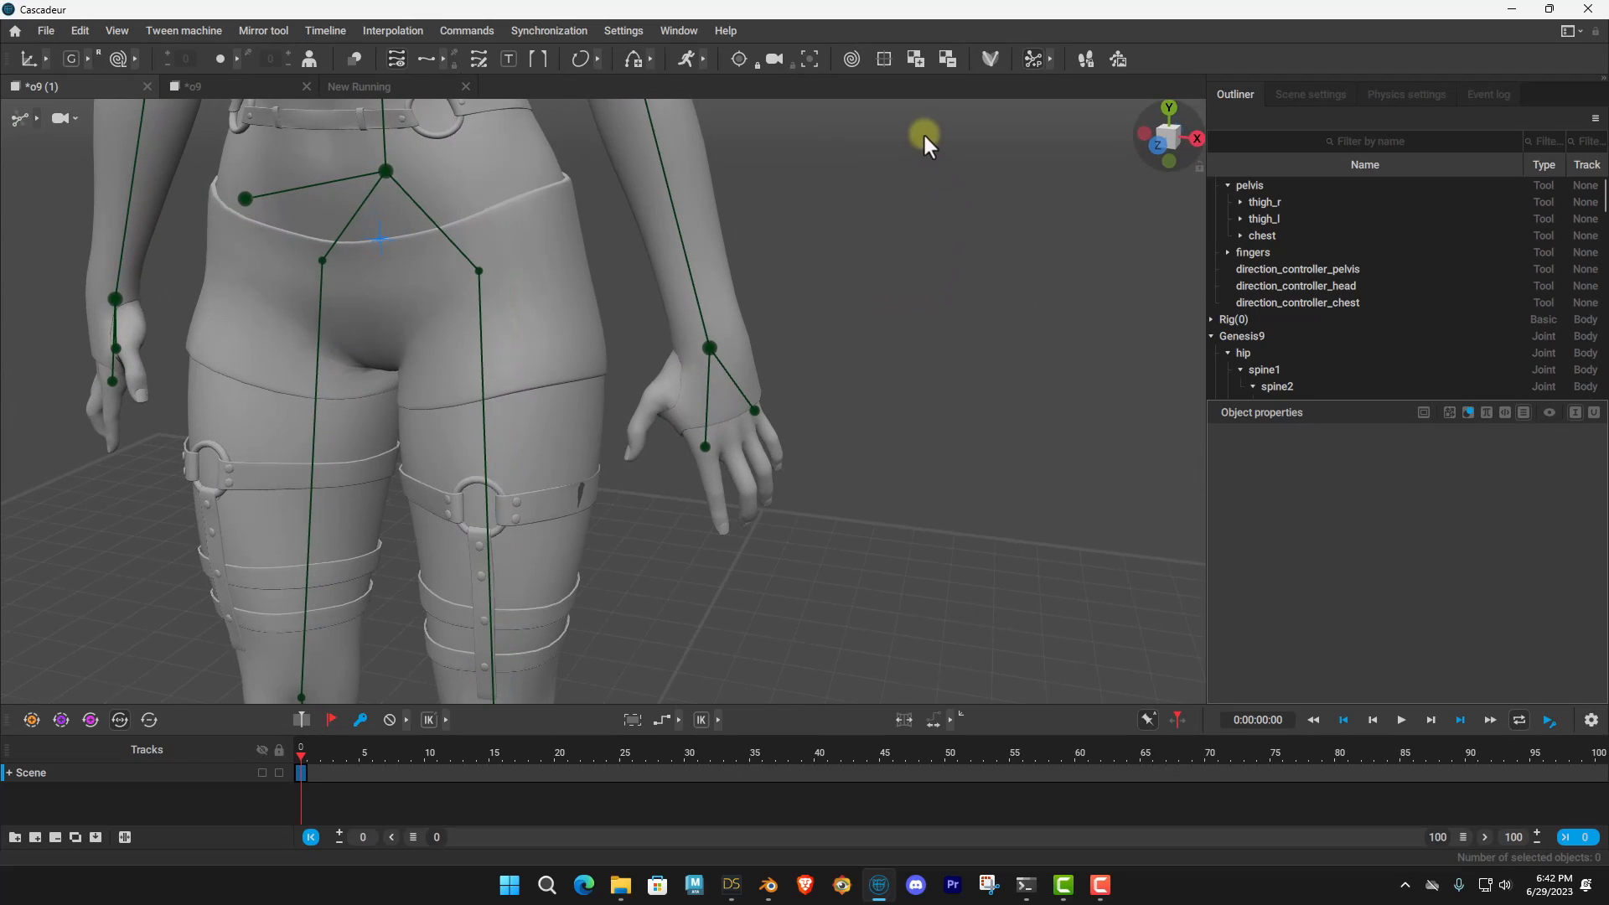
Expand the autoposing tools, display the finger controllers and view the left hand's fingertips up close.
click(702, 62)
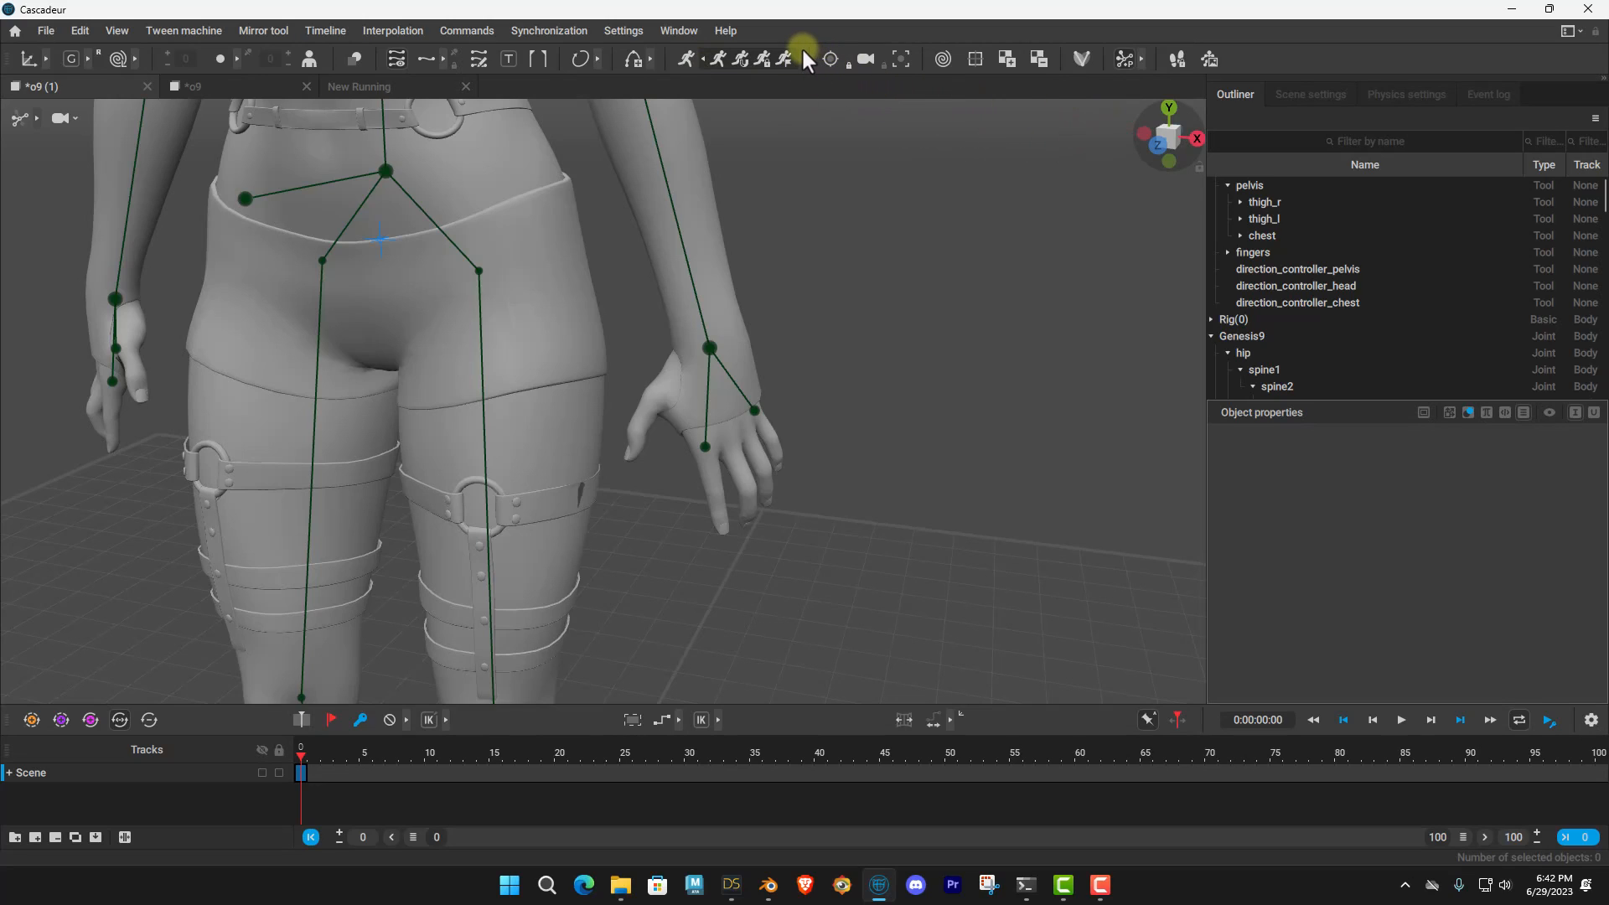
click(1140, 61)
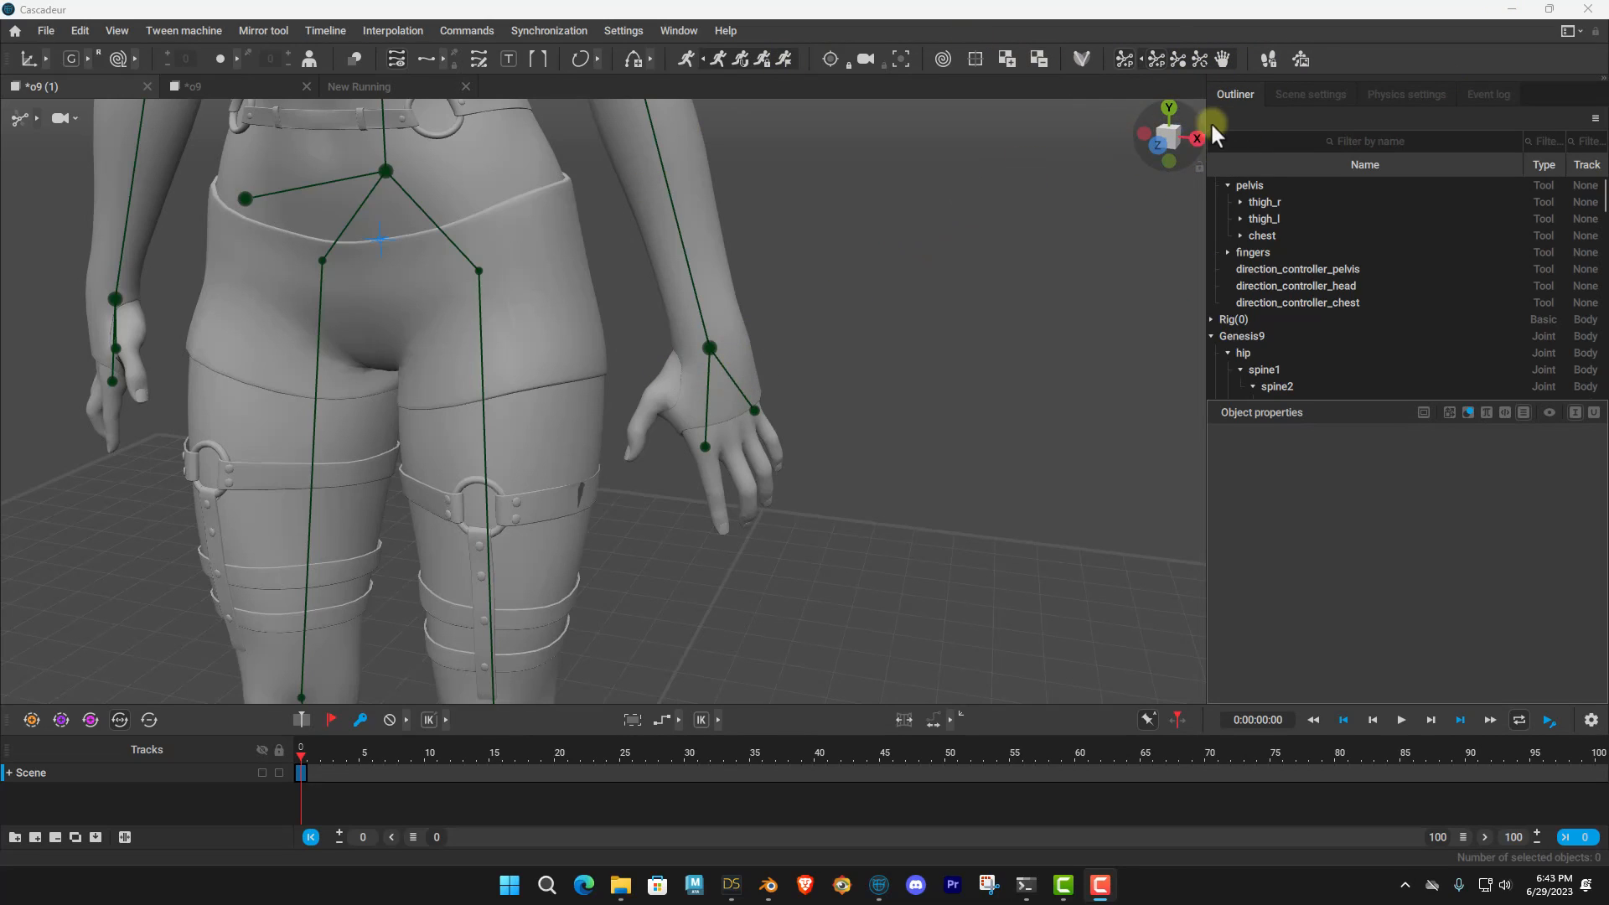
click(1219, 58)
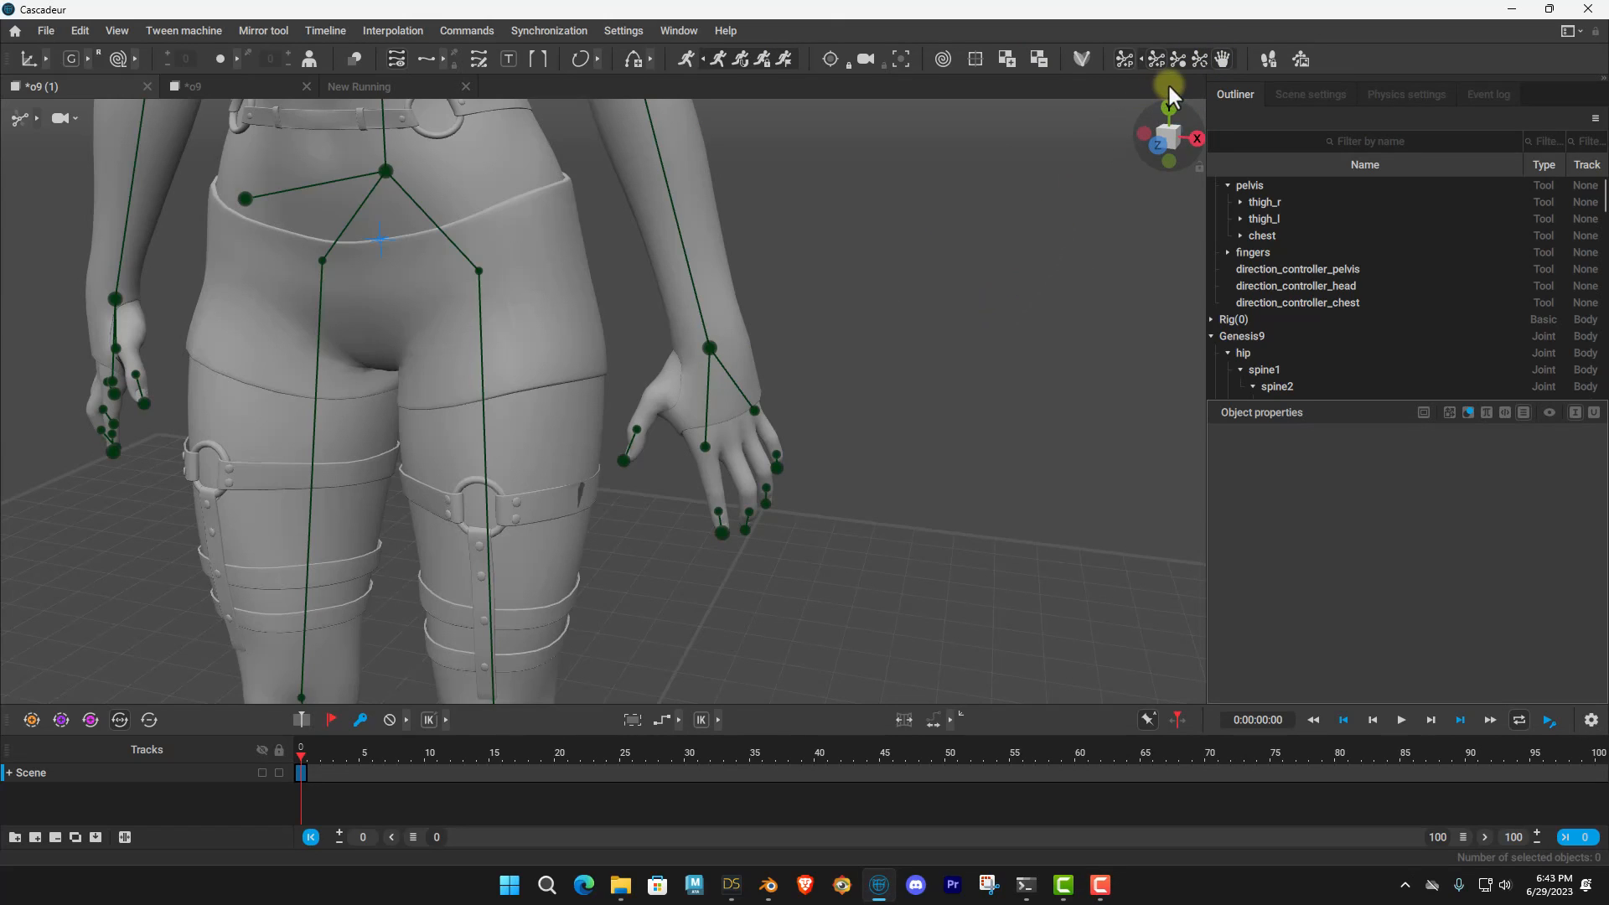
scroll(860, 350, up, 5)
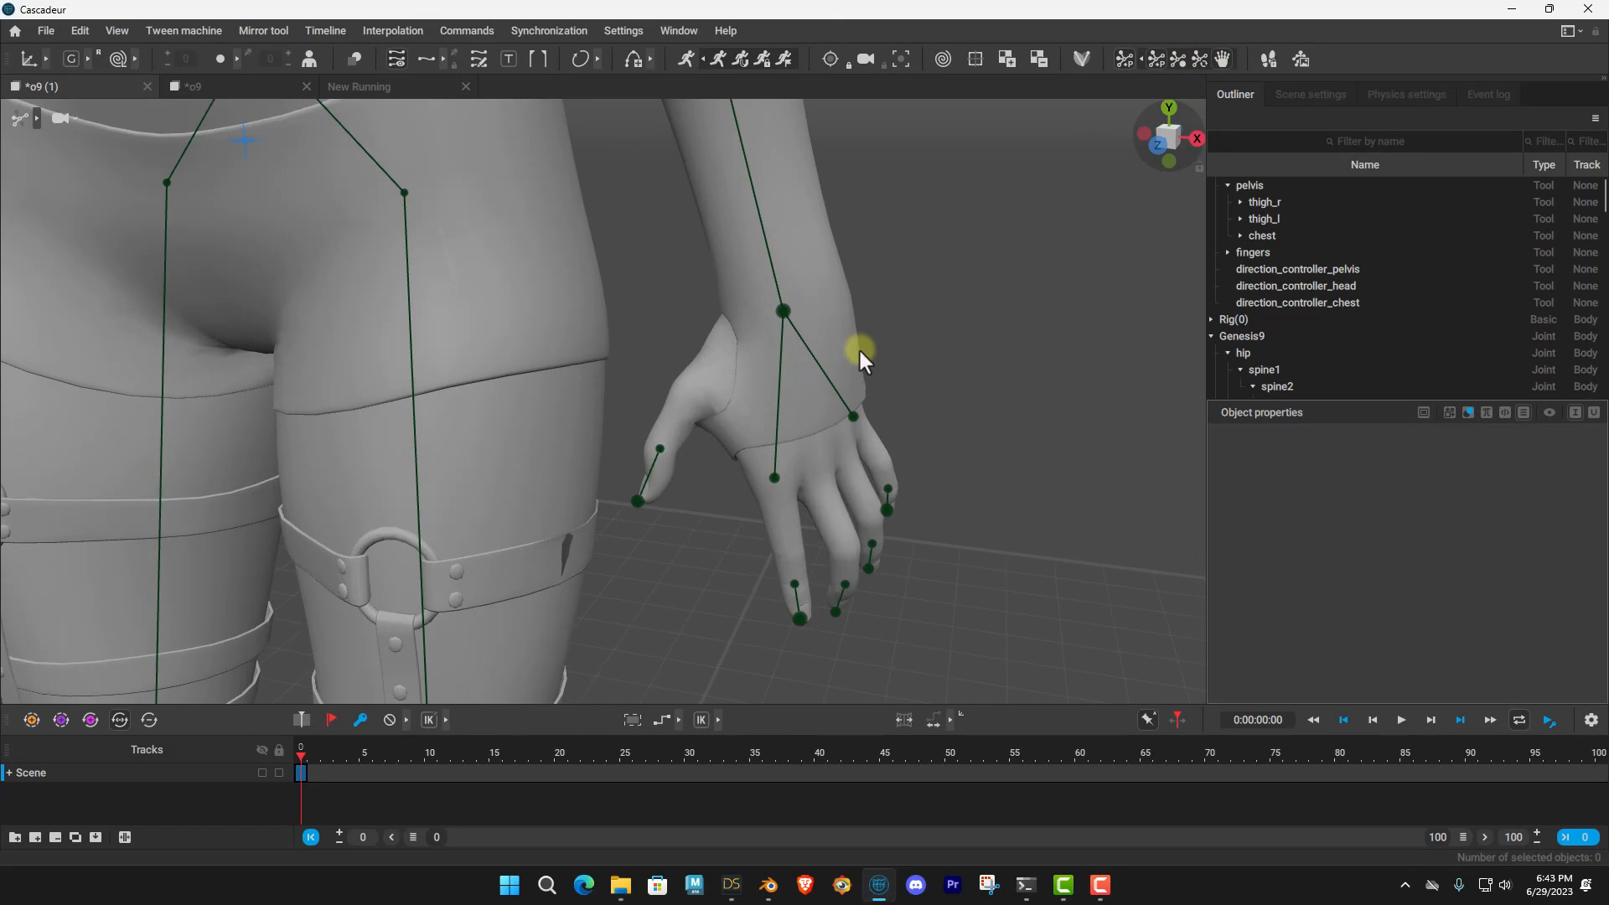
scroll(860, 350, down, 3)
right_drag(1033, 432, 759, 449)
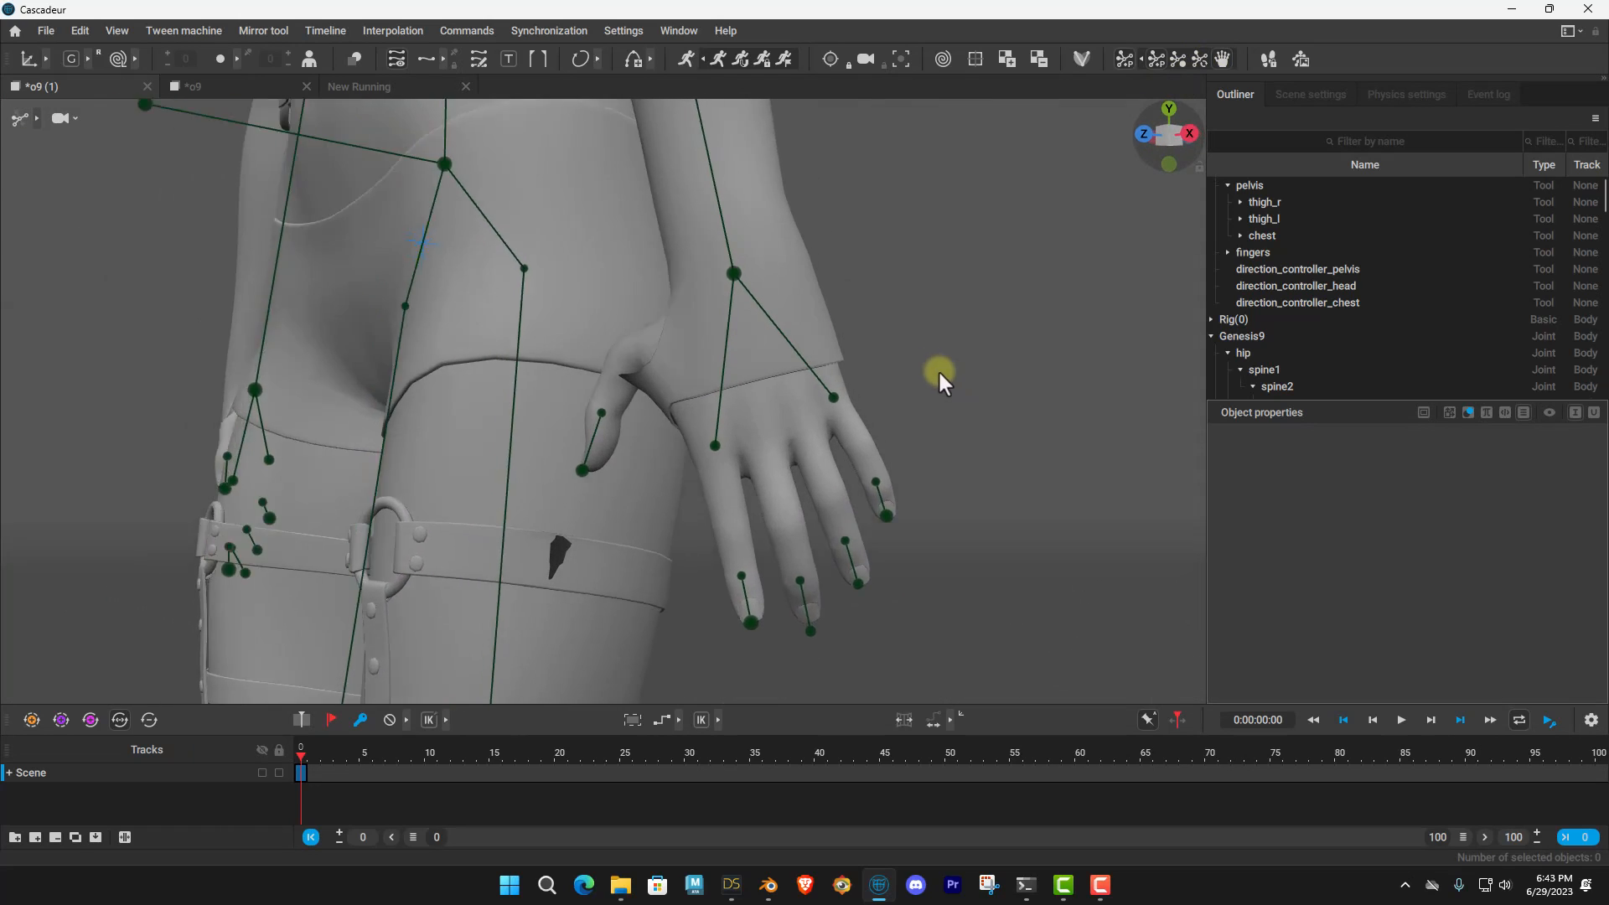
Select the left thumb tip controller and move it to test the thumb's bending.
click(654, 475)
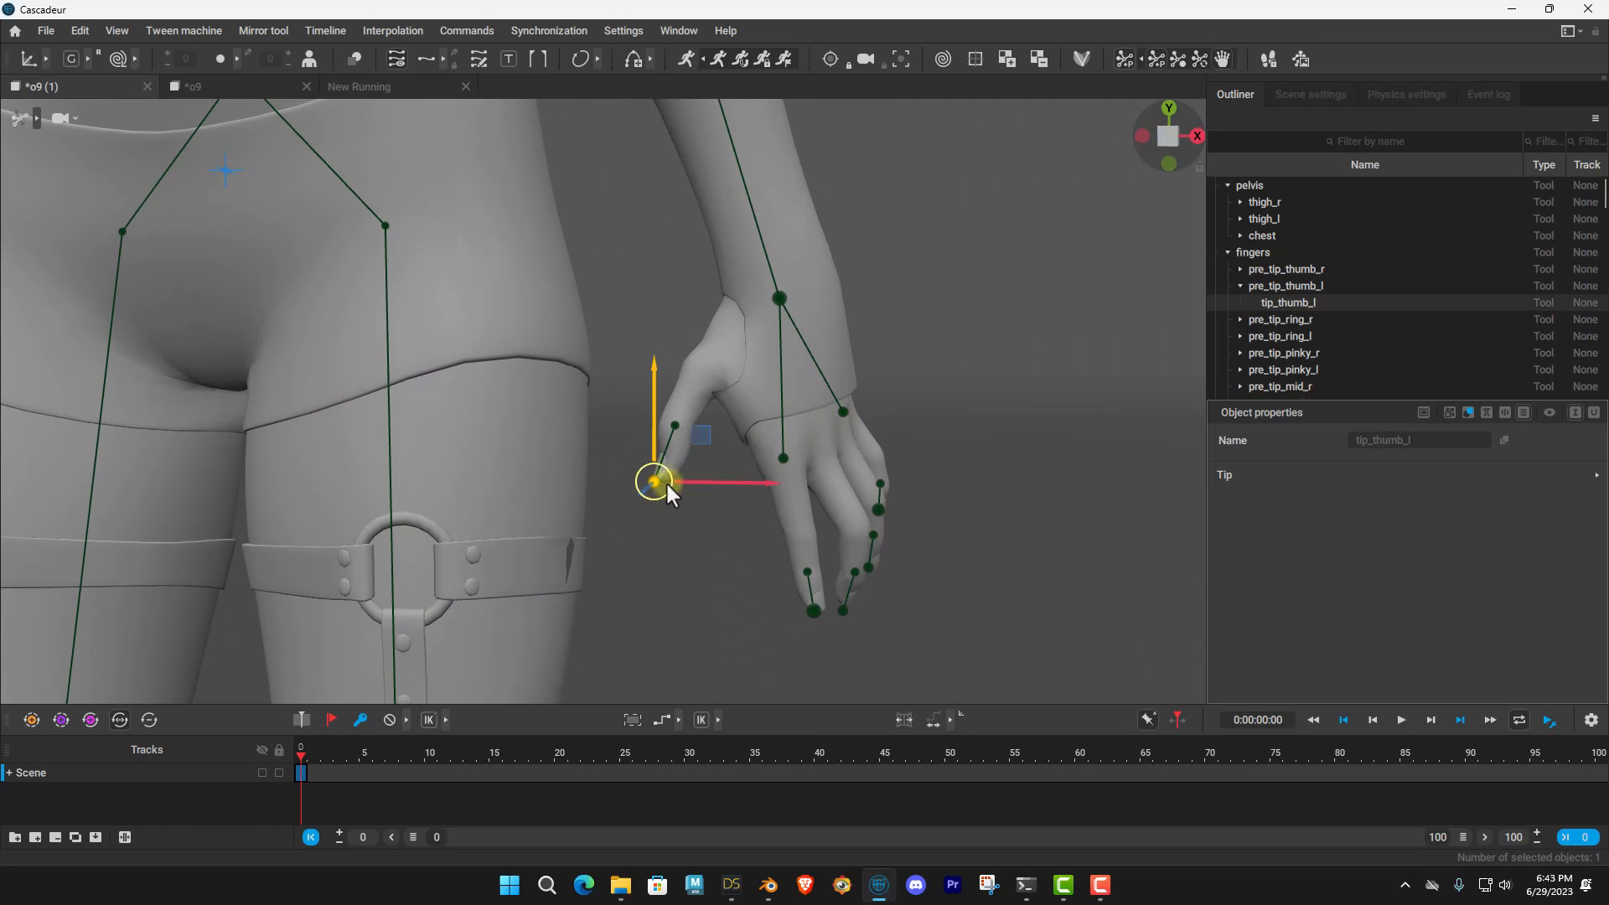
scroll(690, 454, up, 3)
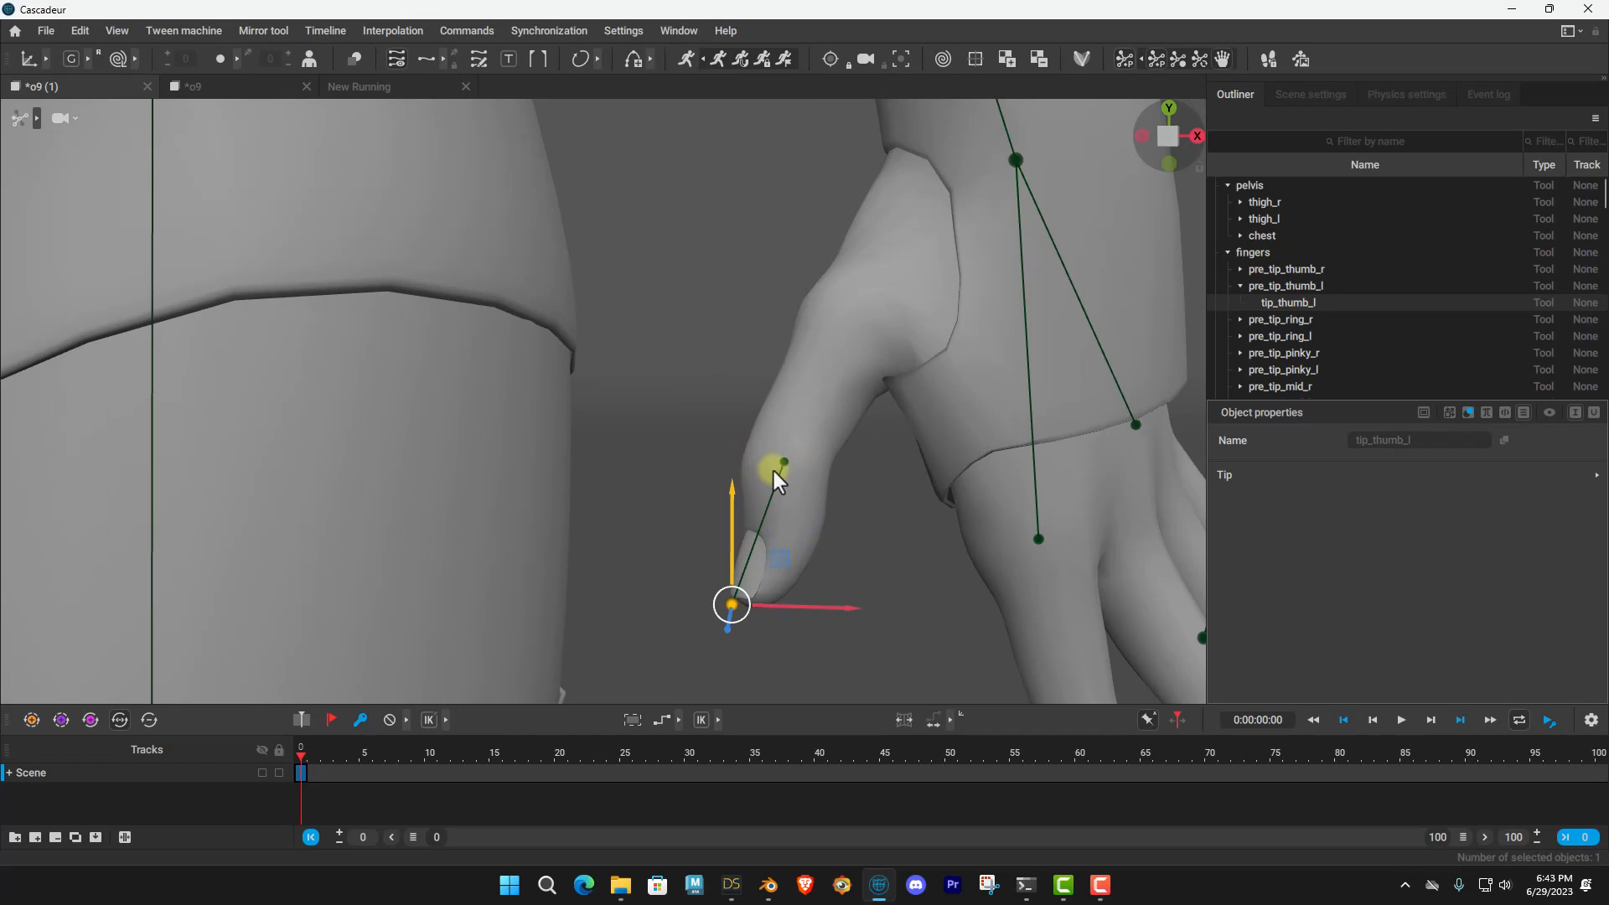
drag(811, 611, 872, 464)
alt+drag(942, 414, 996, 399)
alt+drag(465, 449, 712, 406)
alt+drag(822, 346, 245, 378)
scroll(244, 379, down, 10)
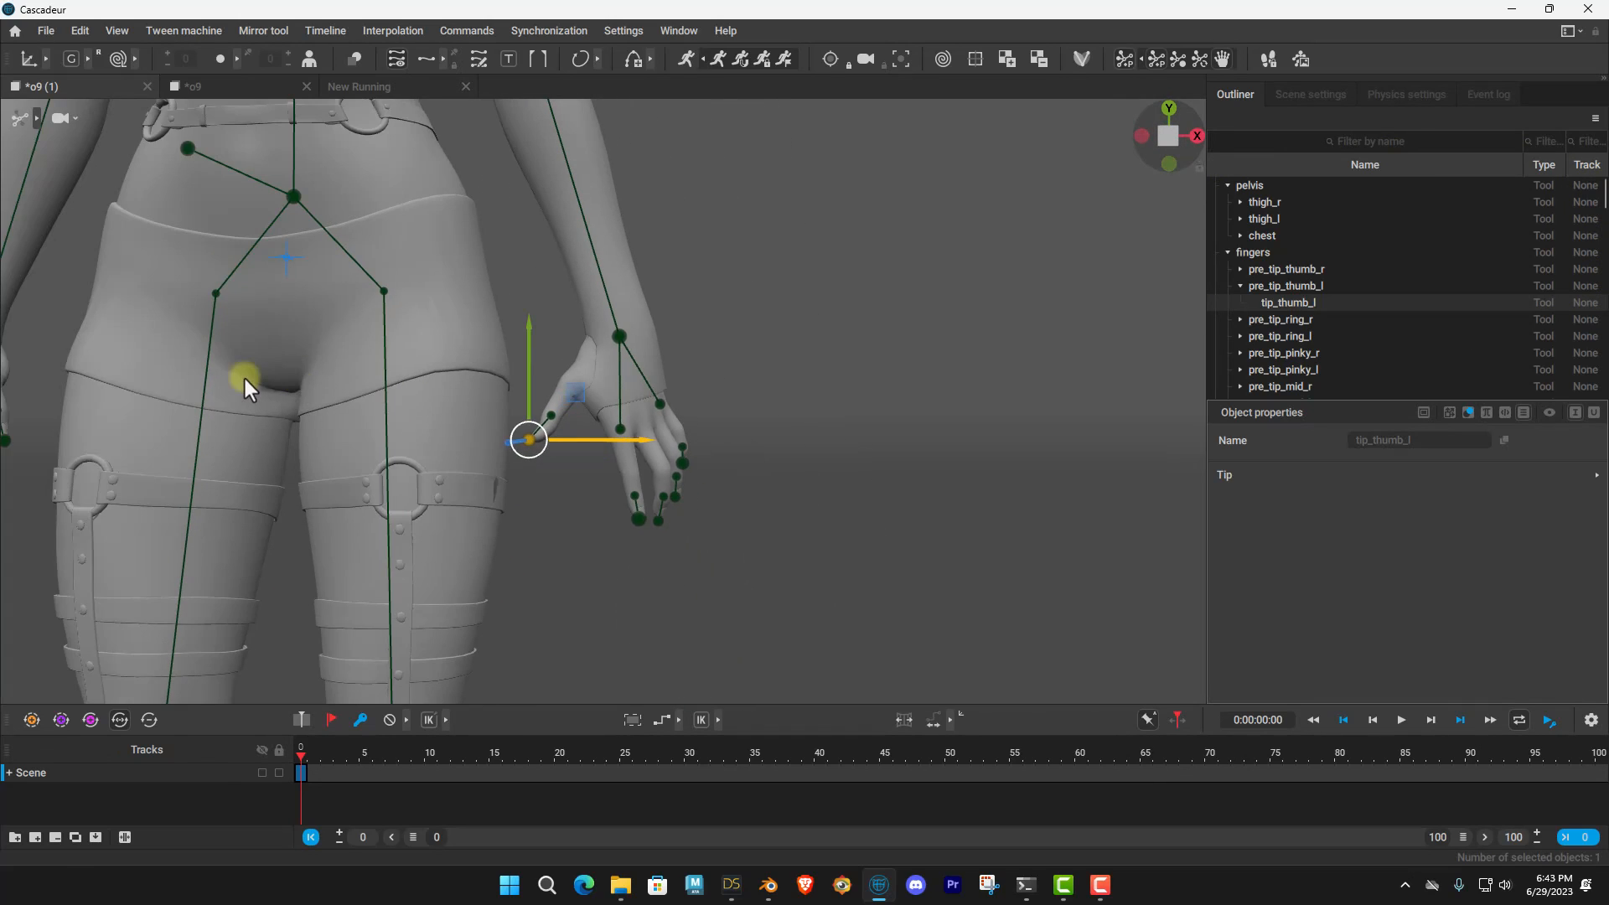
Clear the thumb selection, examine the body's direction controllers from the side, and inspect the foot controllers up close.
scroll(244, 379, up, 4)
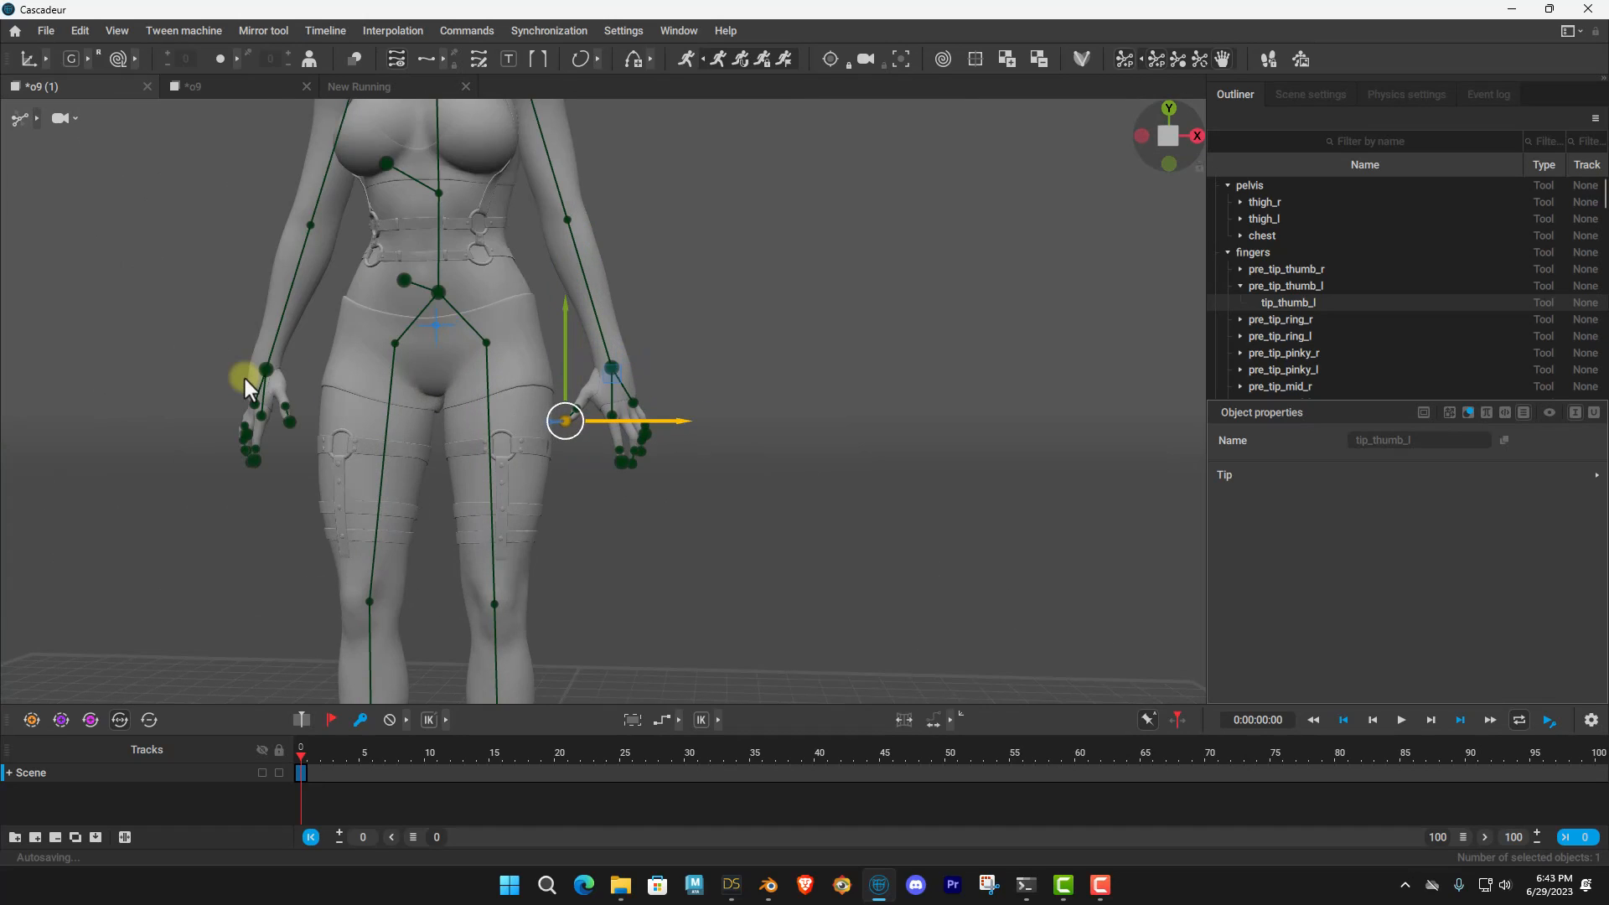
alt+middle_drag(621, 386, 858, 486)
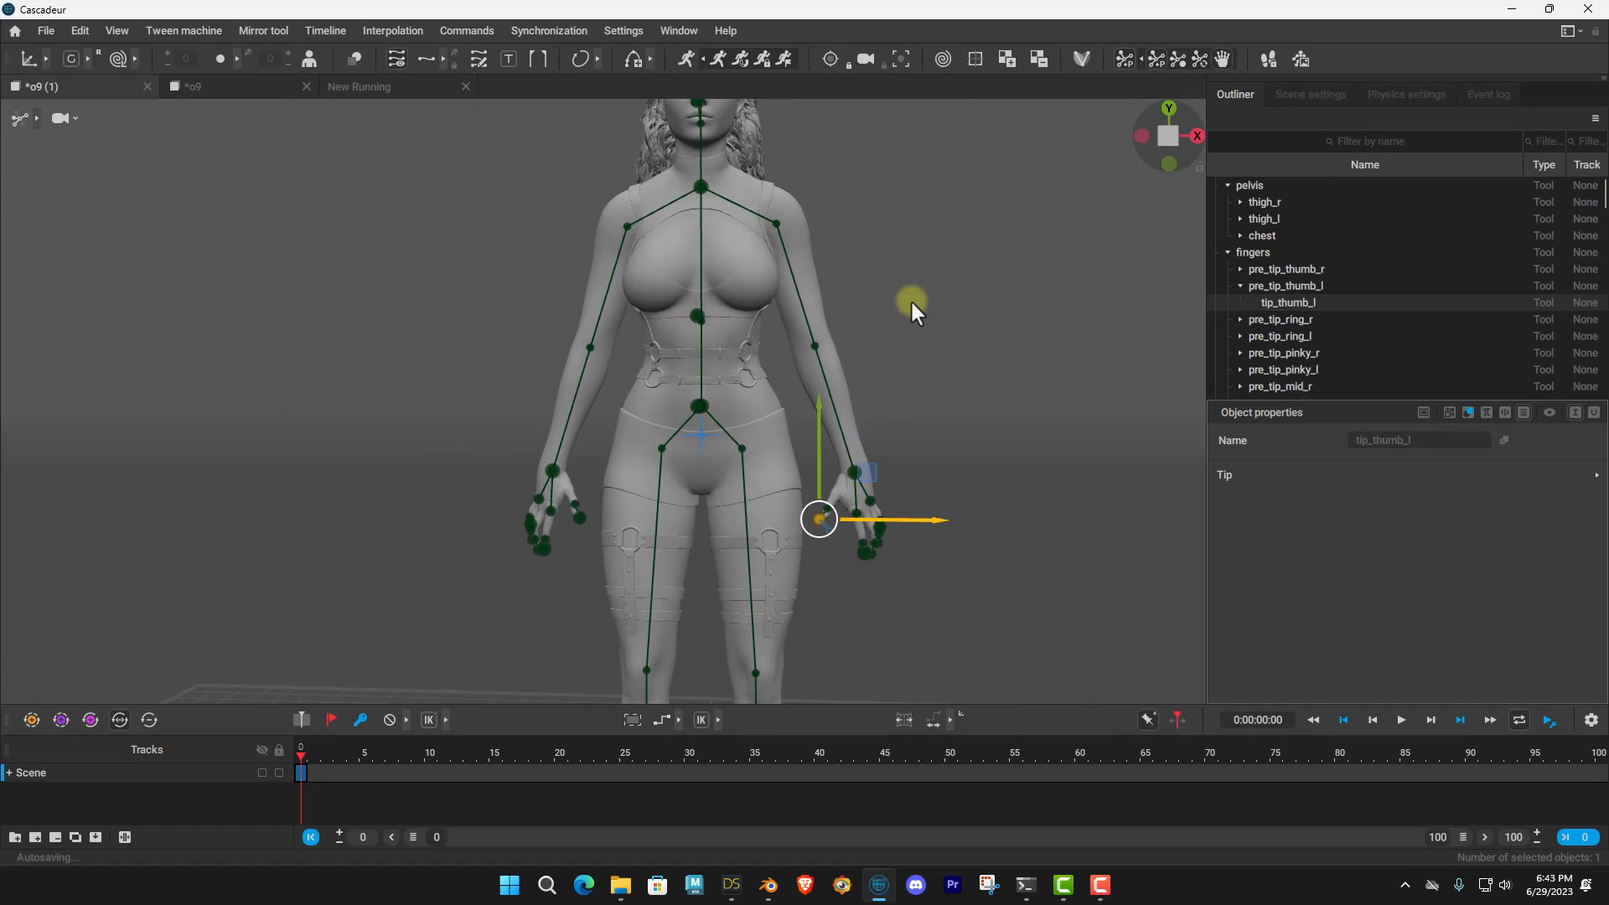
alt+middle_drag(912, 308, 908, 399)
alt+drag(1019, 259, 753, 290)
scroll(752, 288, down, 4)
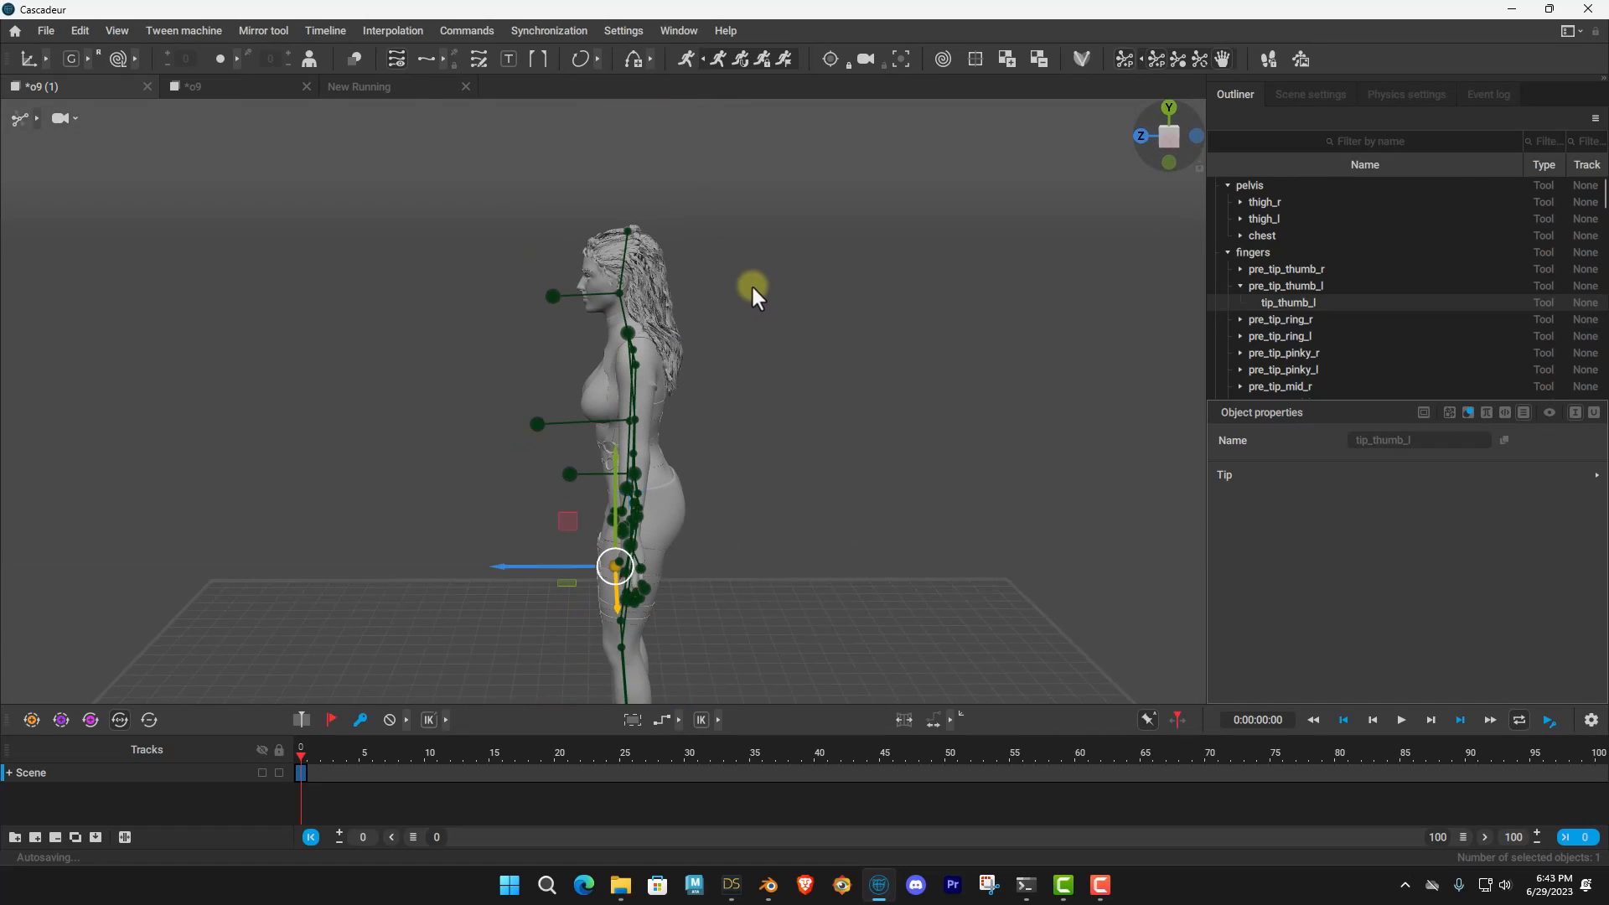
alt+middle_drag(898, 457, 902, 379)
click(863, 315)
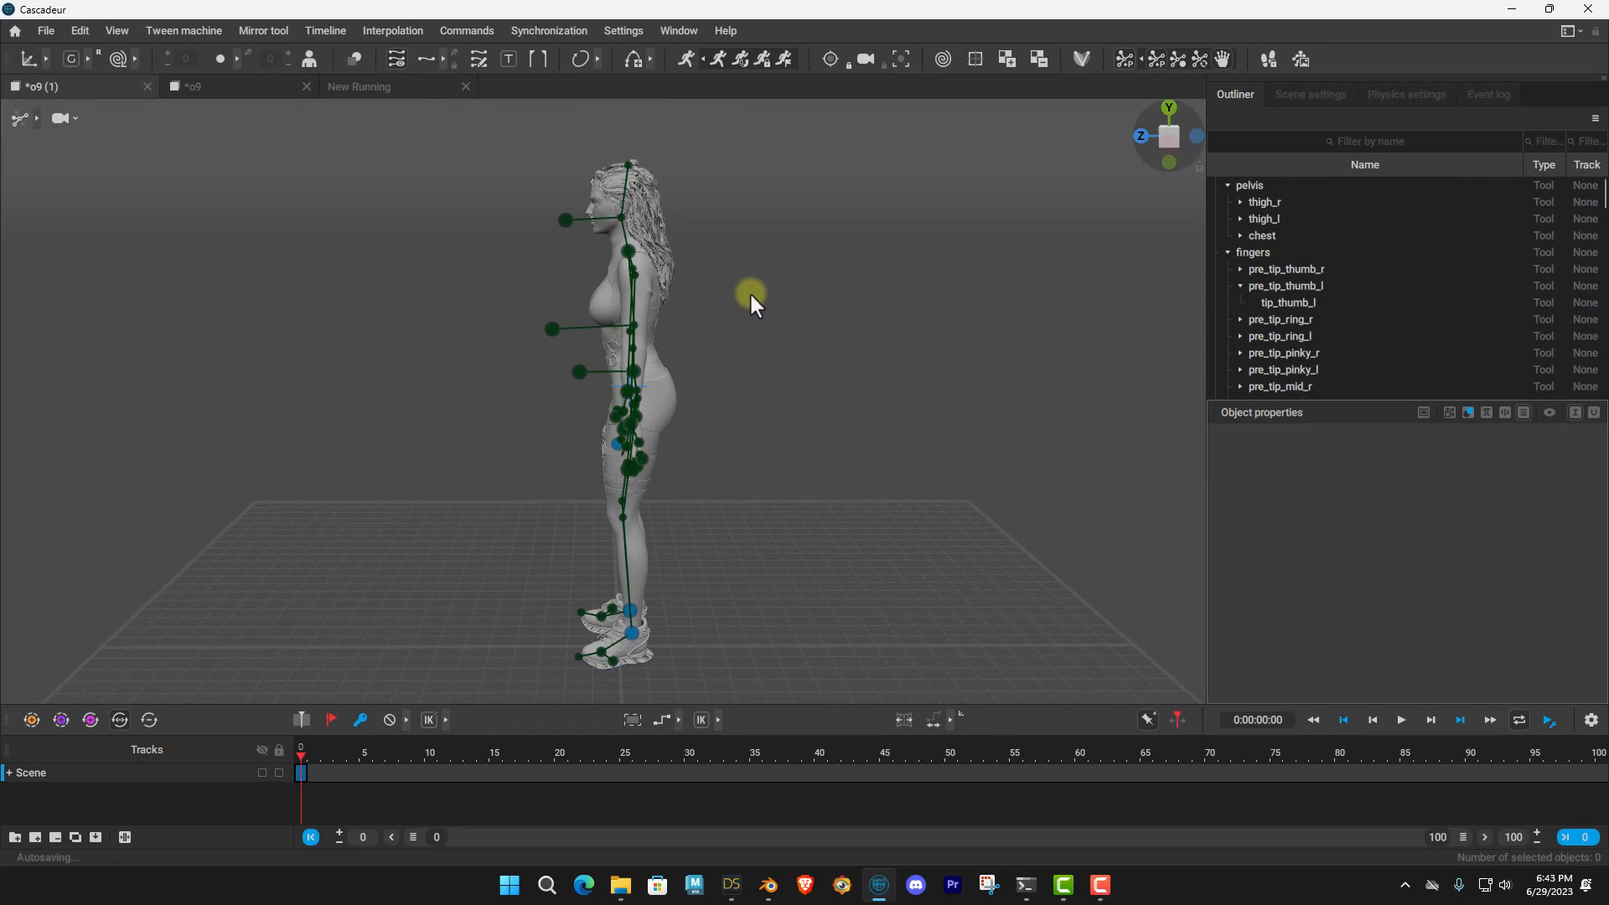
alt+drag(736, 289, 1017, 283)
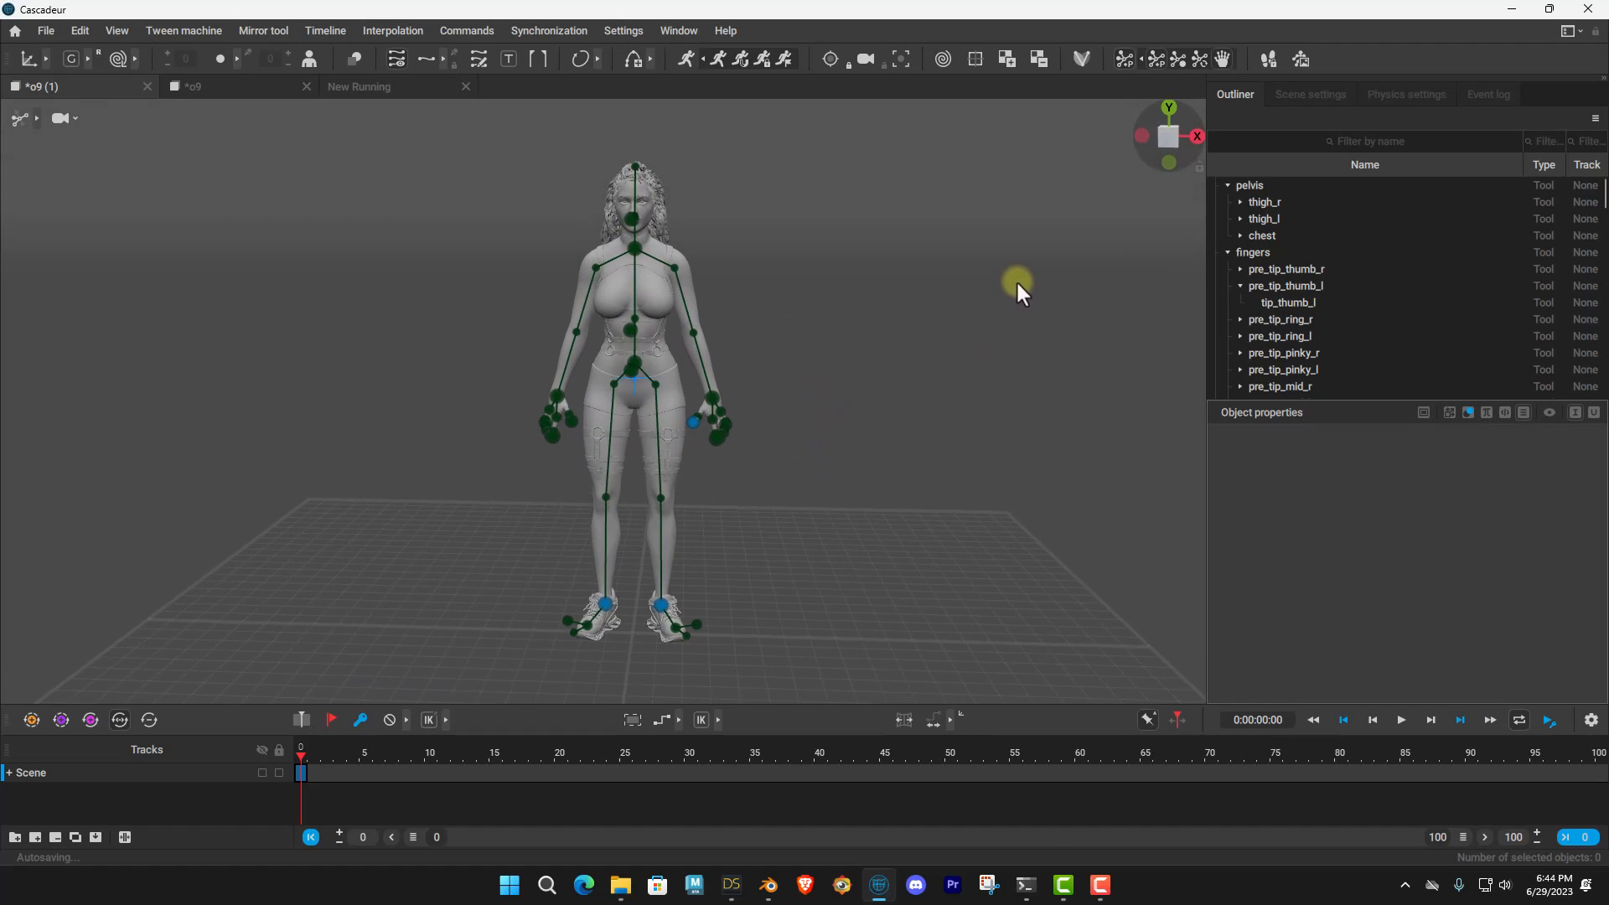
scroll(823, 385, up, 6)
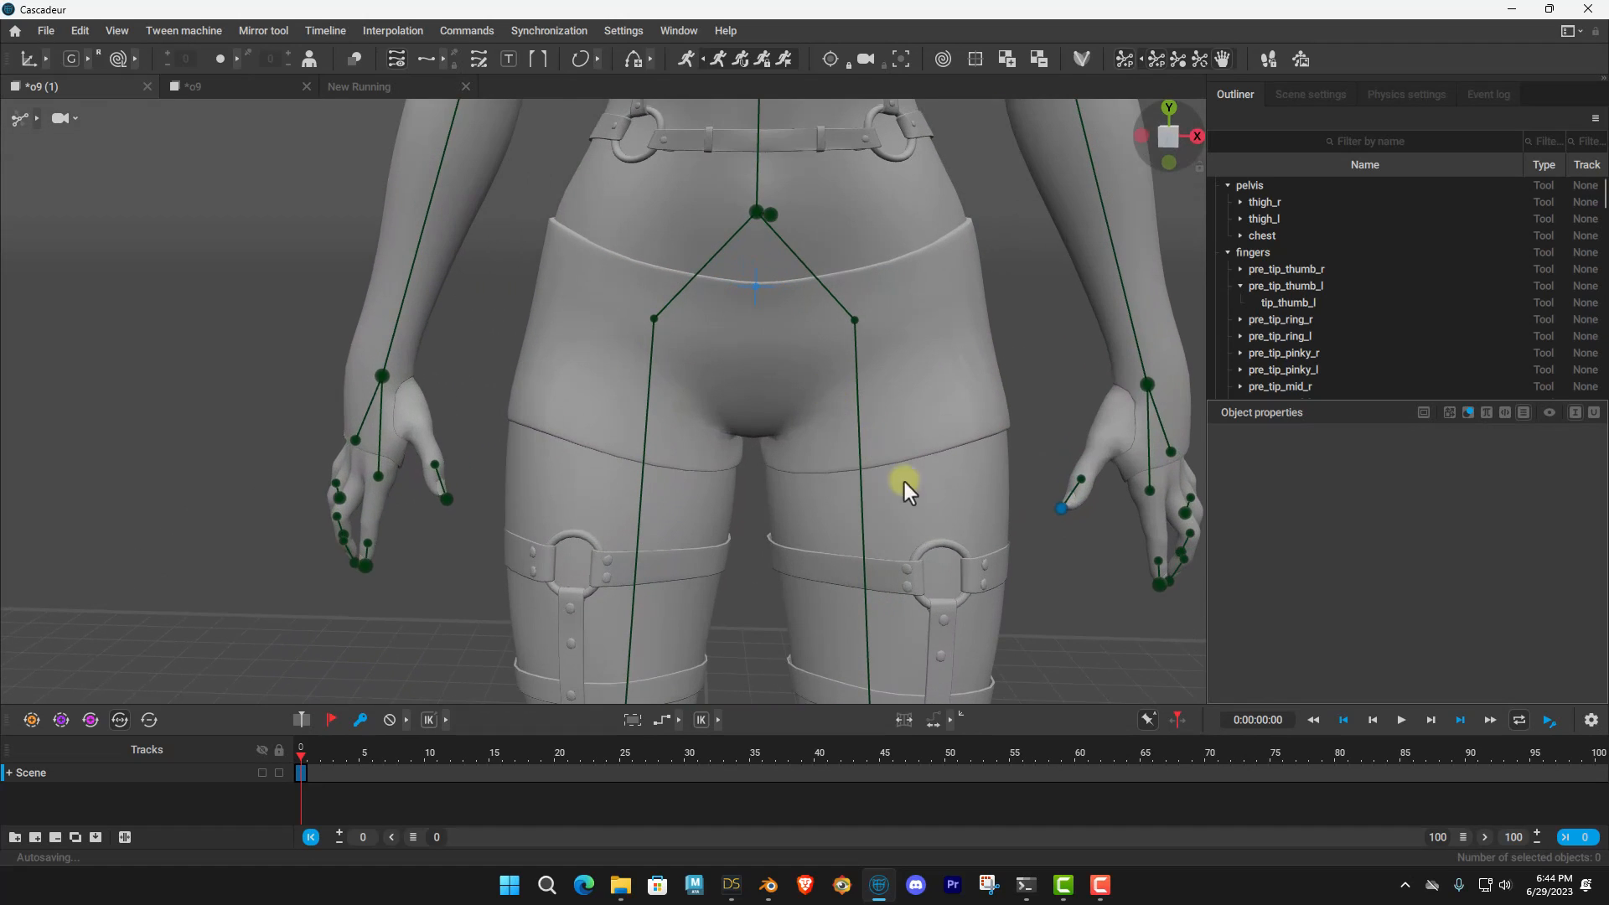
alt+middle_drag(927, 496, 872, 87)
mouse_move(870, 419)
alt+middle_down()
mouse_move(817, 144)
mouse_move(841, 280)
mouse_move(856, 223)
alt+middle_up()
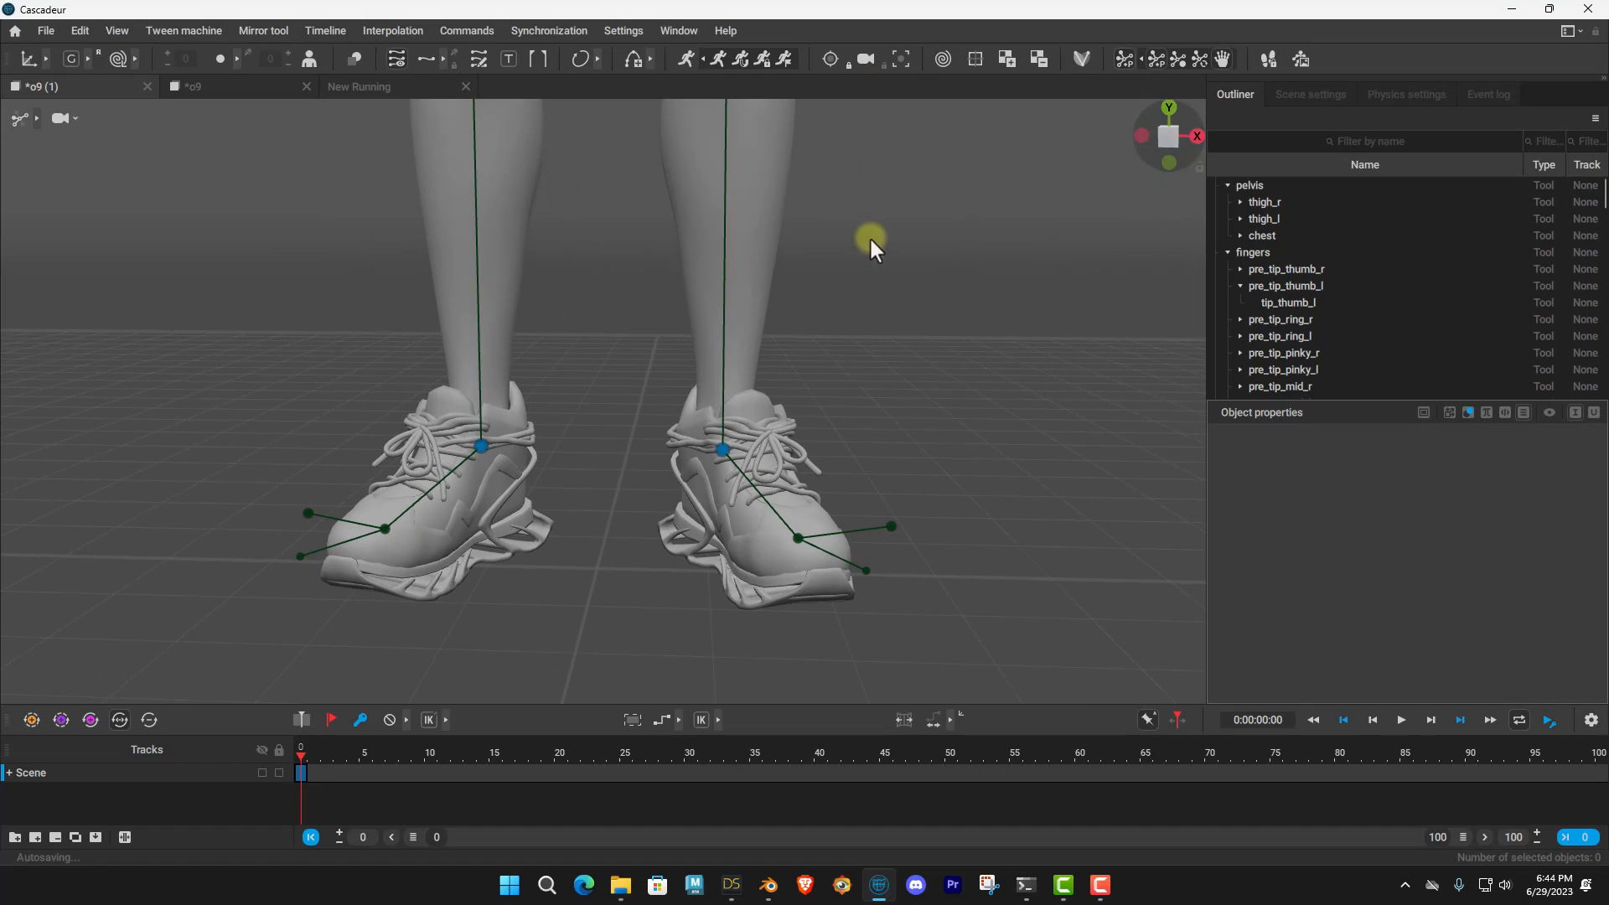
alt+drag(736, 346, 660, 425)
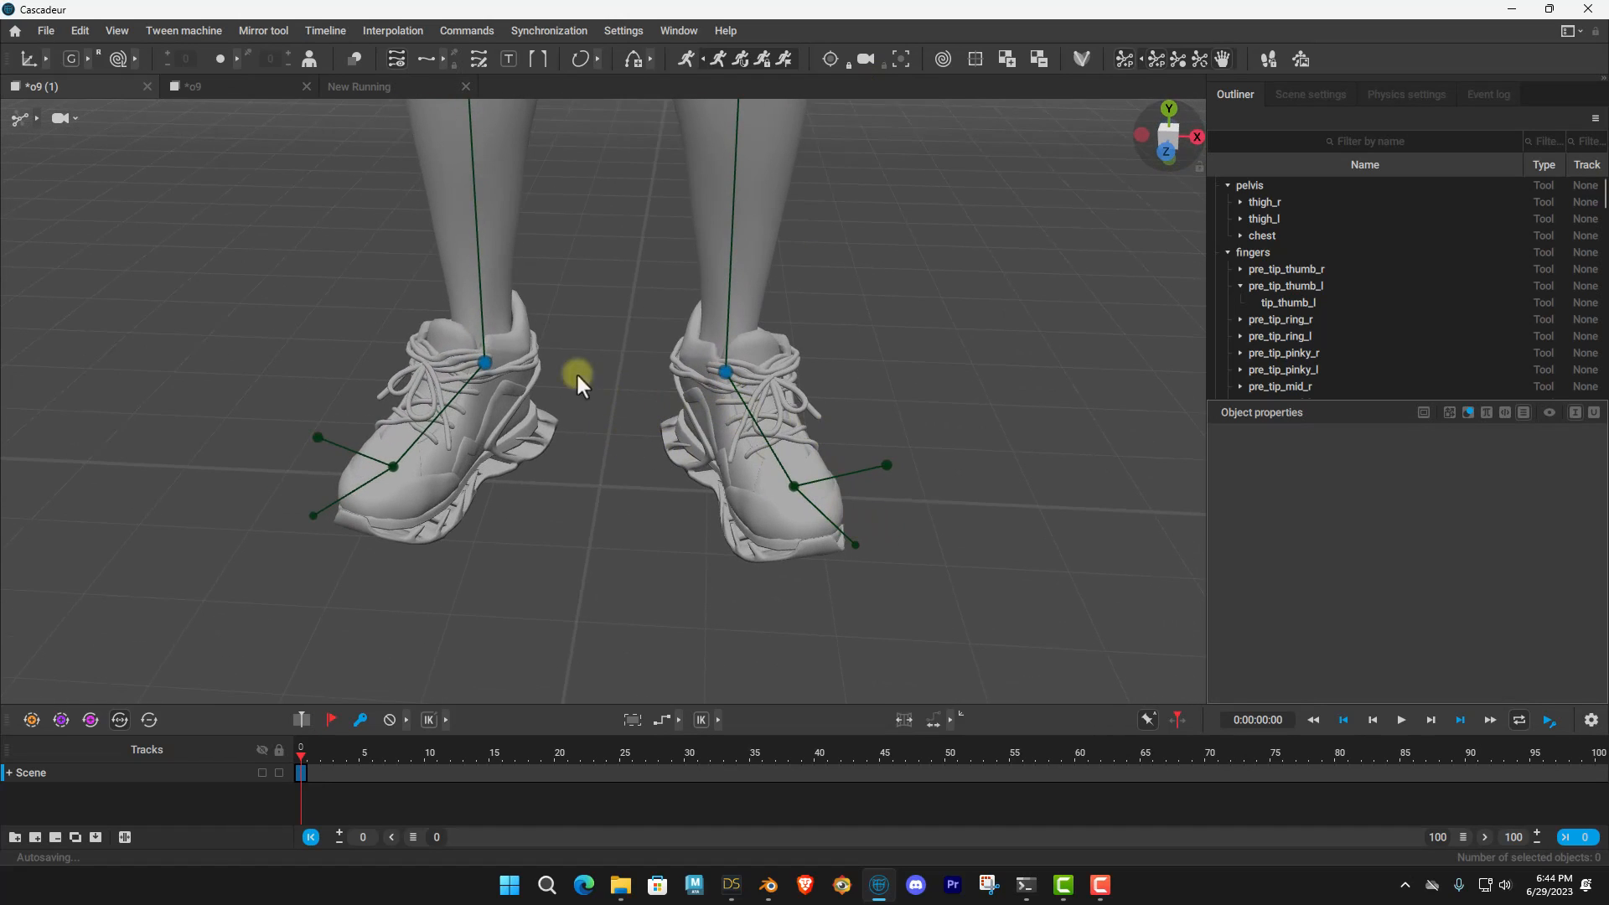
Show the whole character from the front in box controller mode.
scroll(580, 369, down, 5)
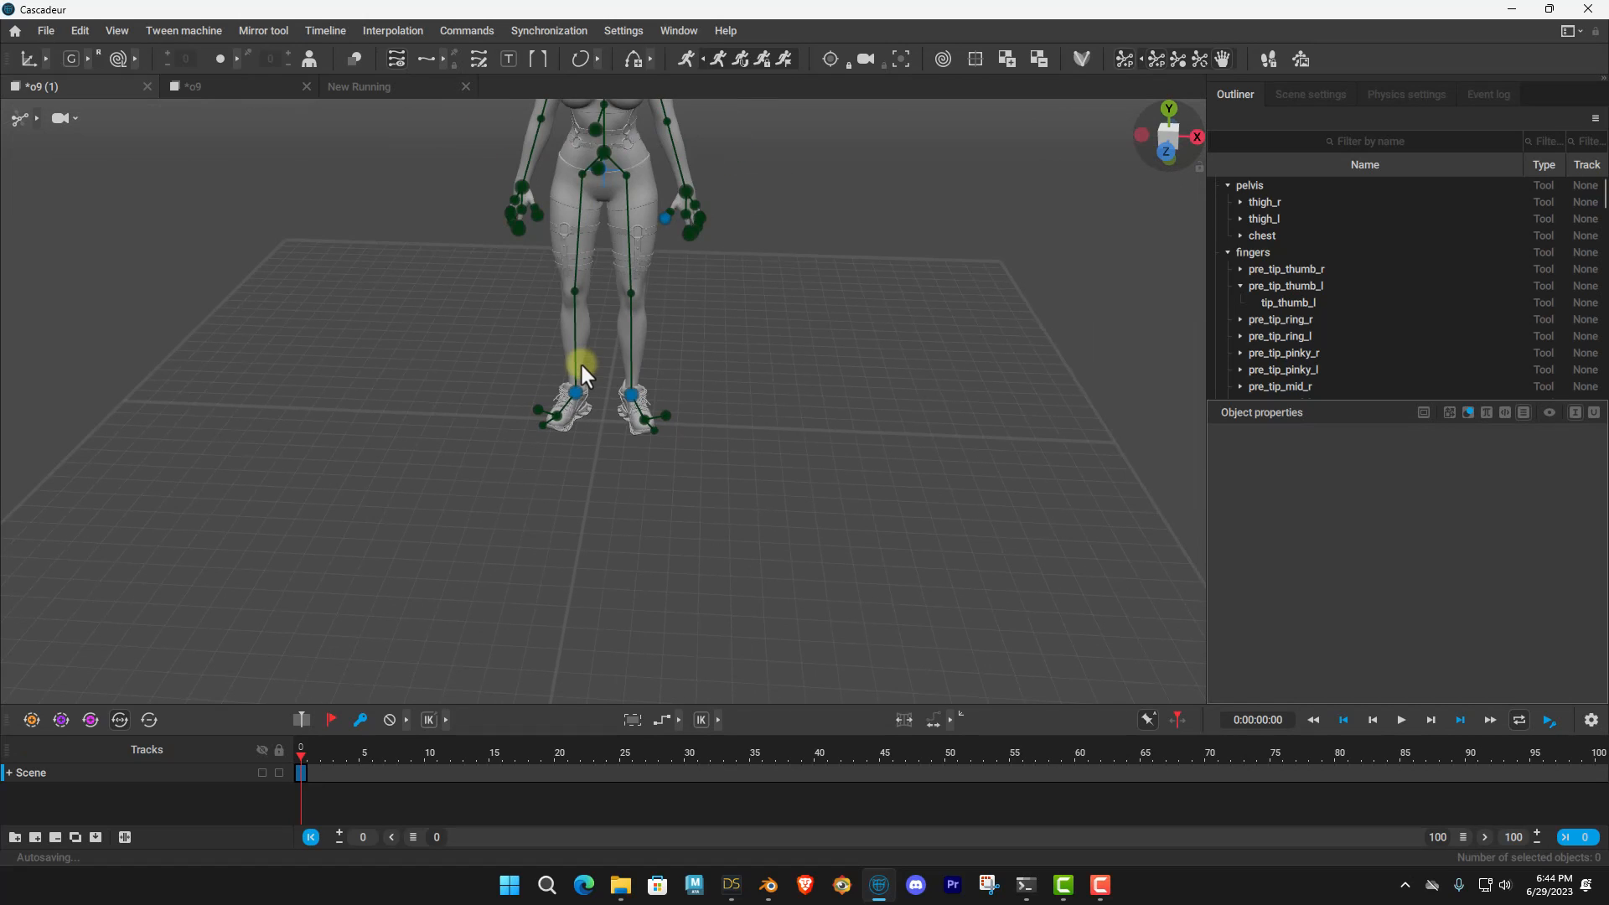
alt+middle_drag(902, 251, 1037, 404)
alt+middle_drag(958, 258, 898, 325)
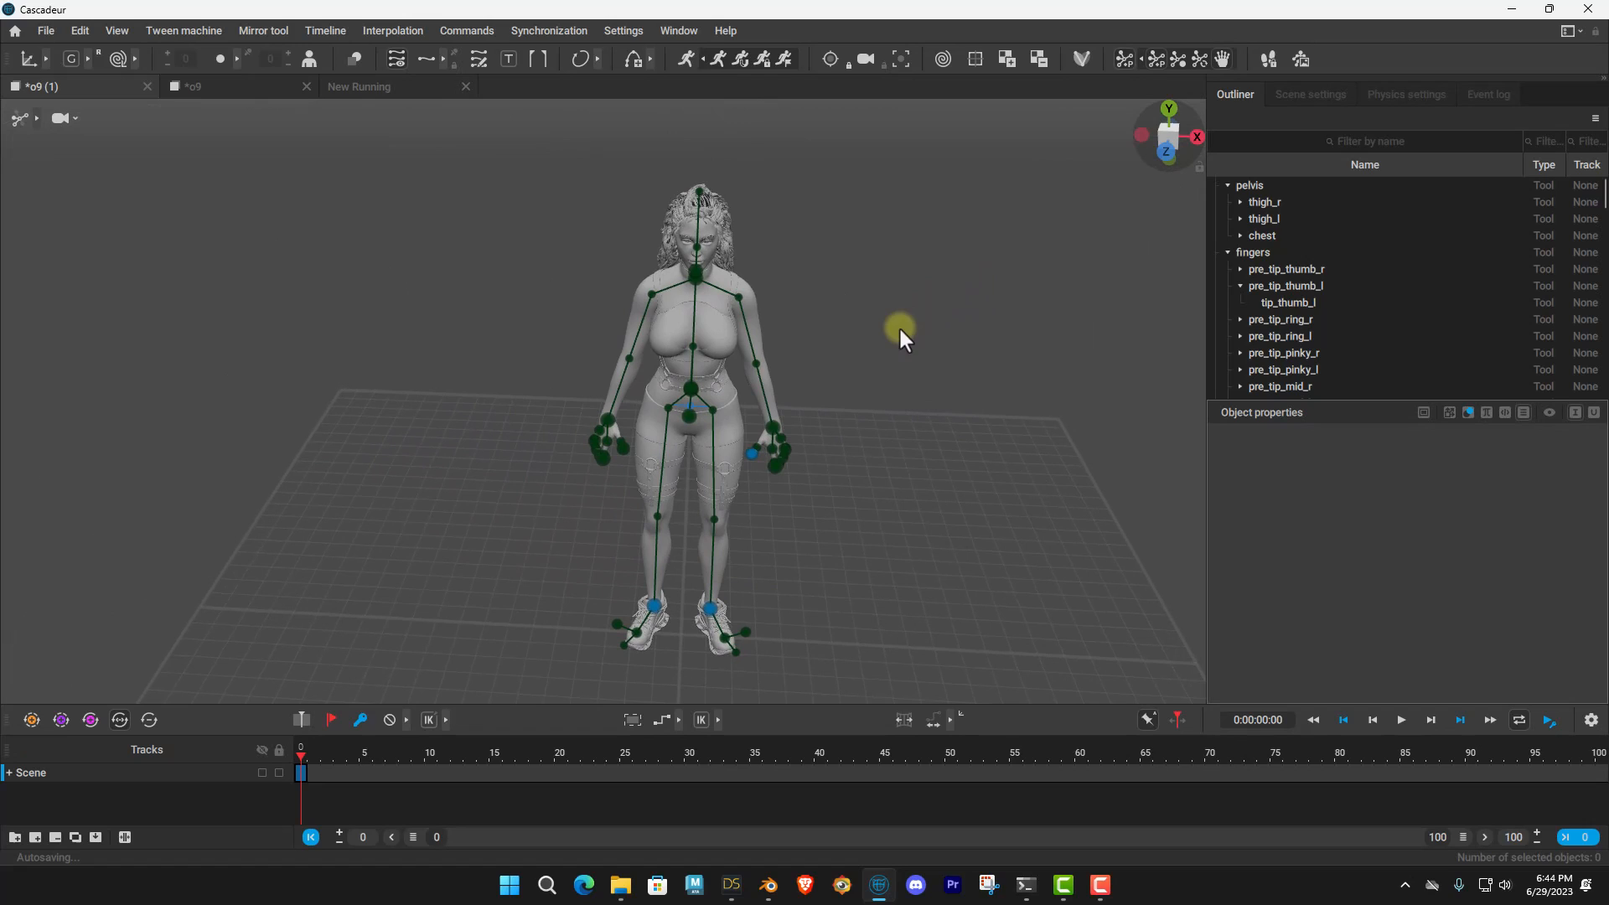
alt+drag(993, 387, 1017, 290)
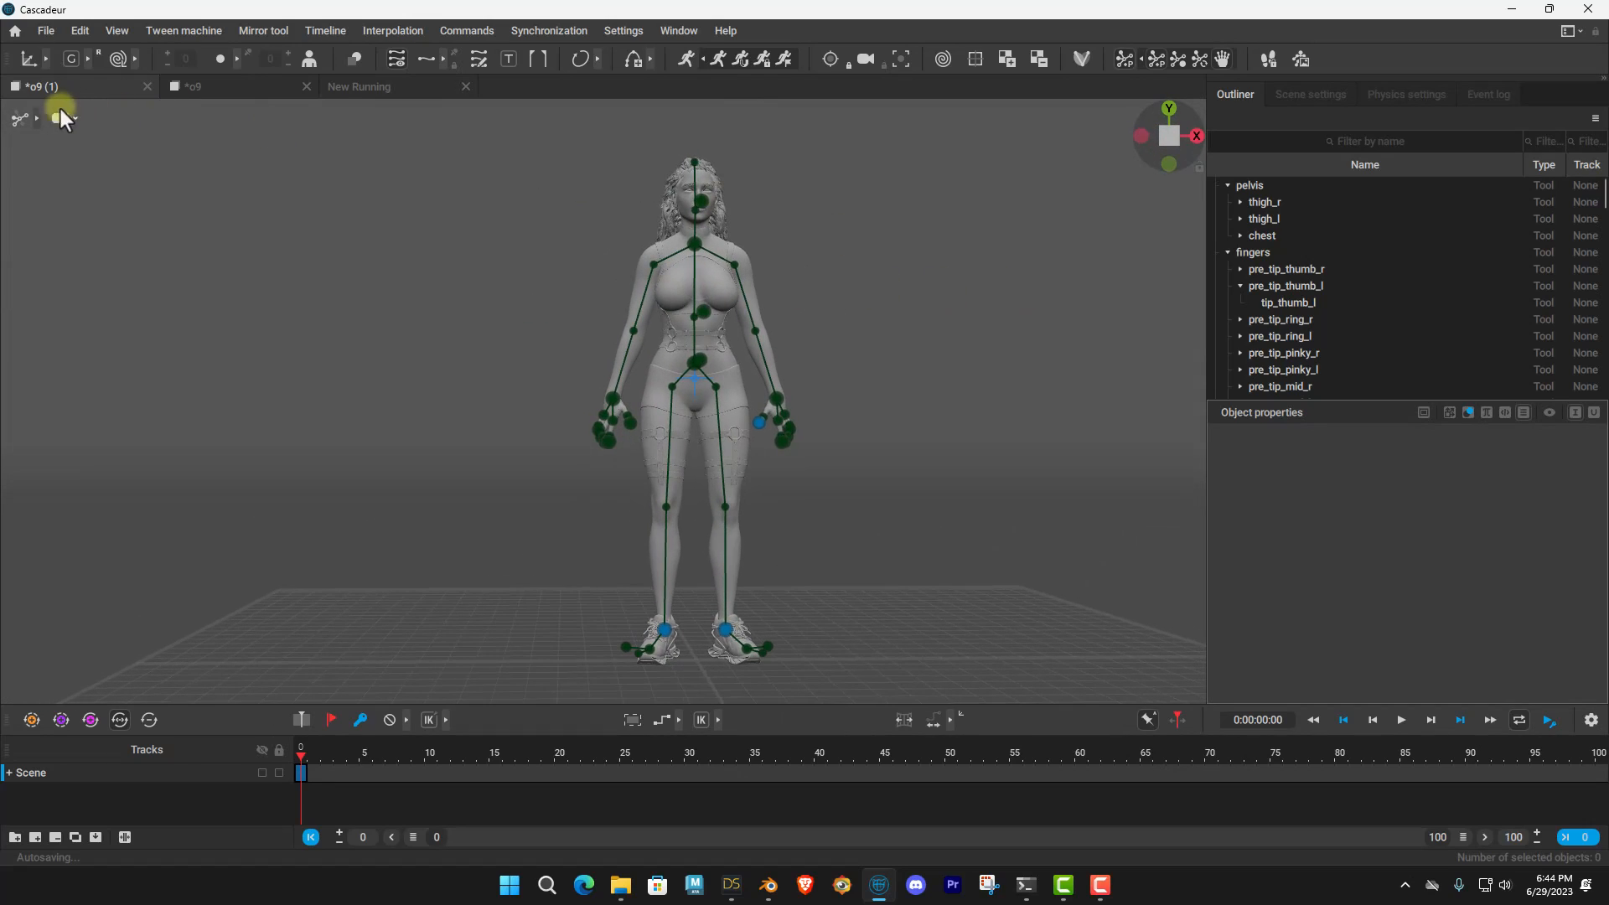
click(22, 117)
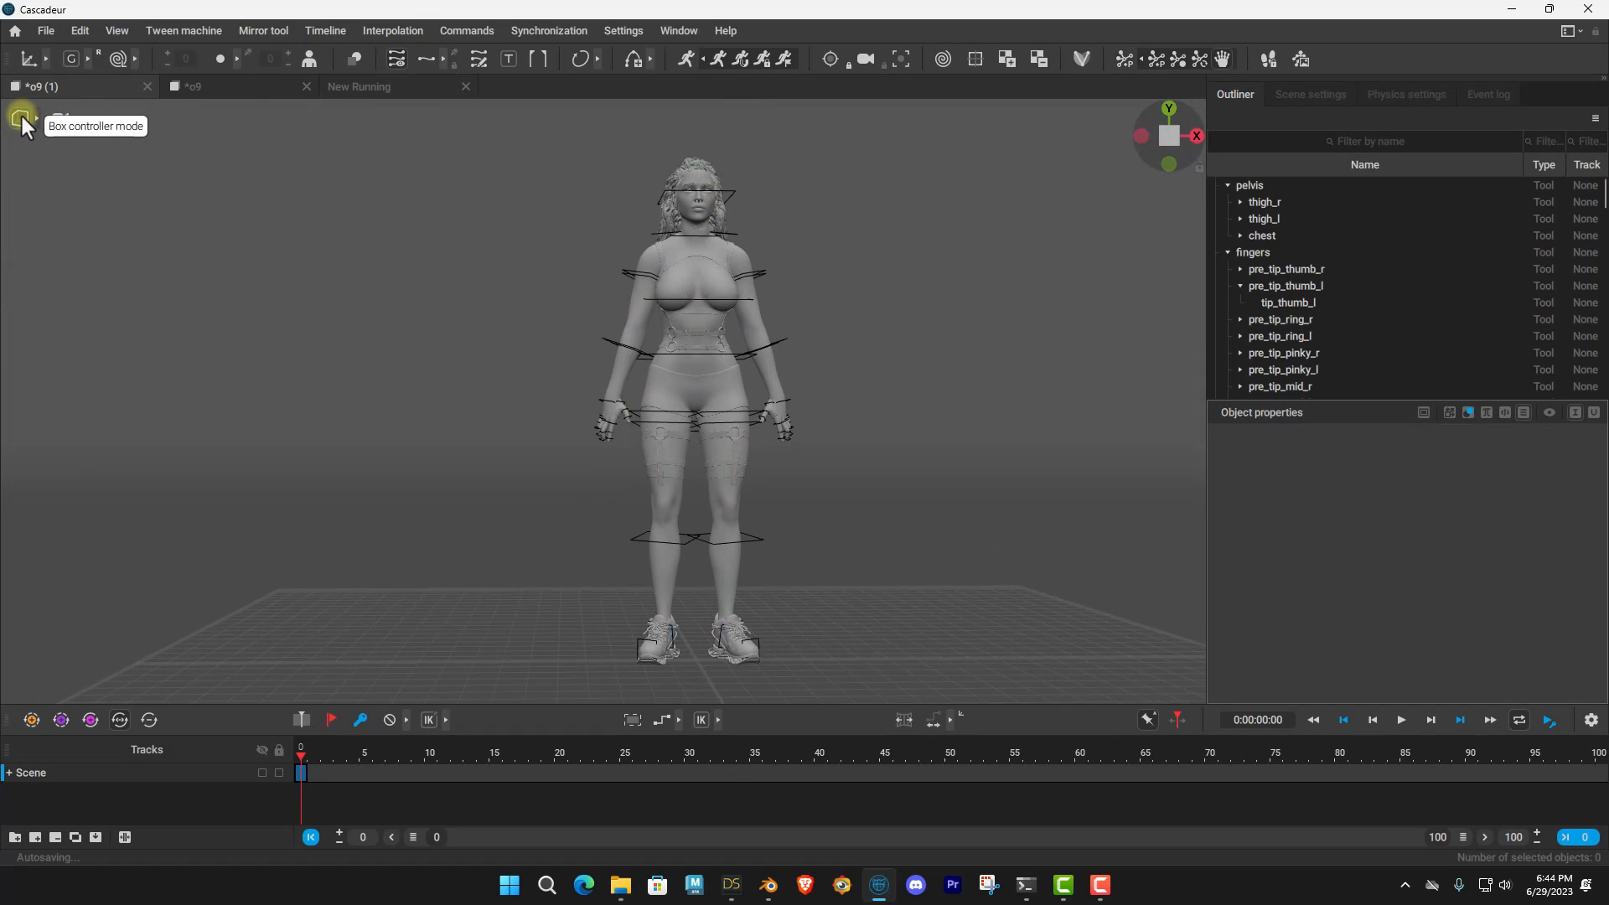
Select all of the character's box controllers and reset the character with the Go to T-pose command.
click(20, 118)
click(20, 118)
click(20, 117)
click(20, 117)
click(20, 117)
click(20, 117)
click(20, 117)
drag(926, 119, 474, 620)
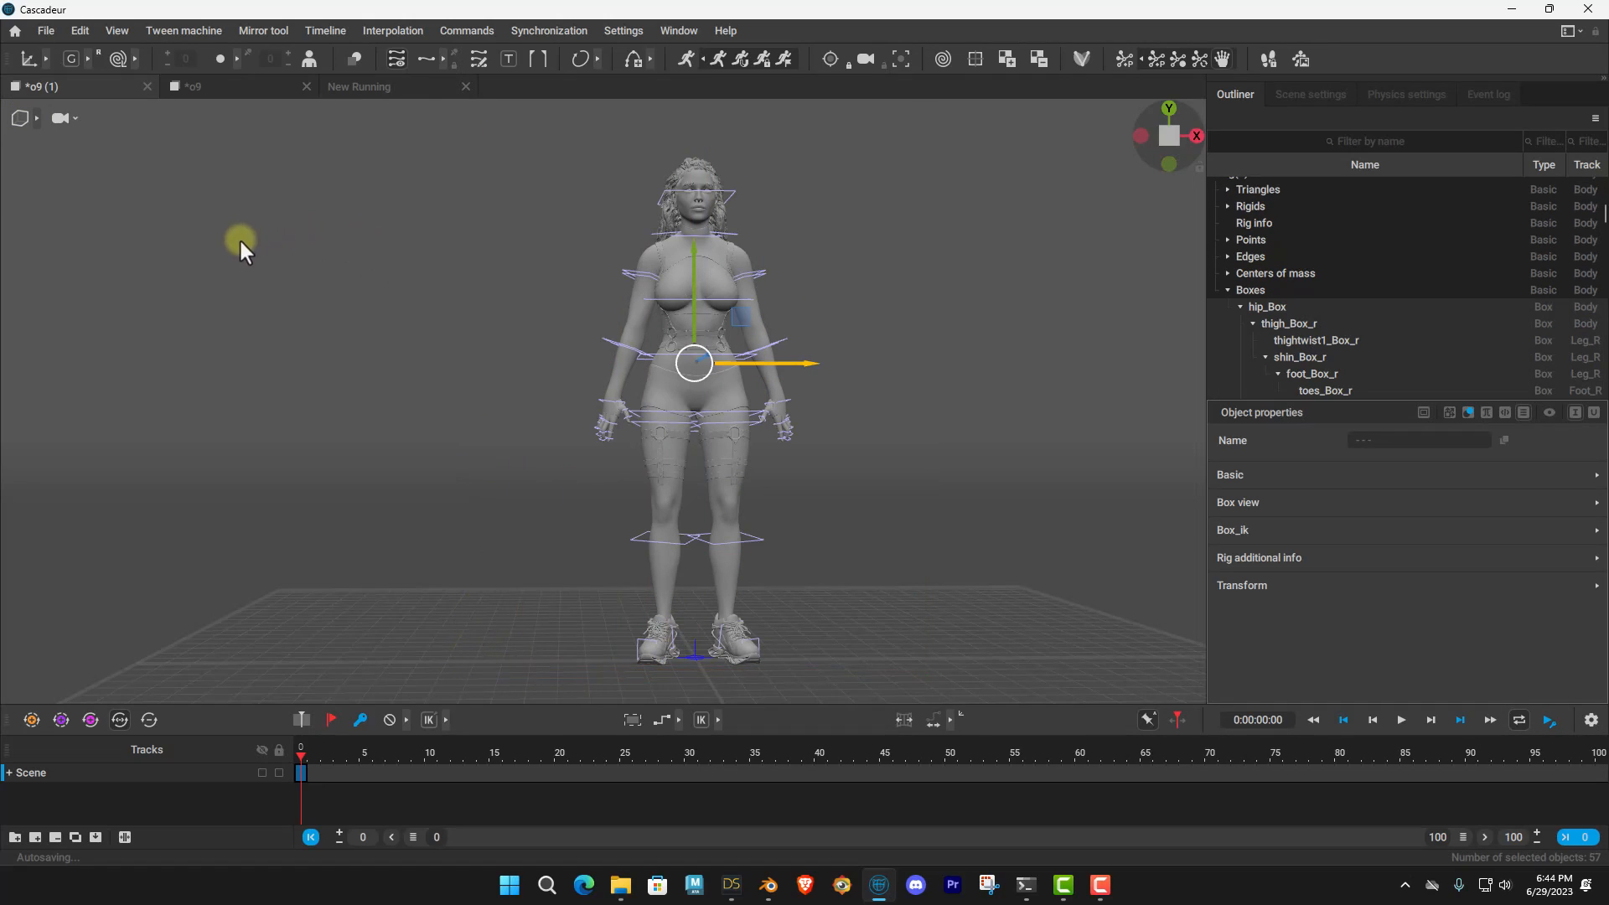
click(459, 30)
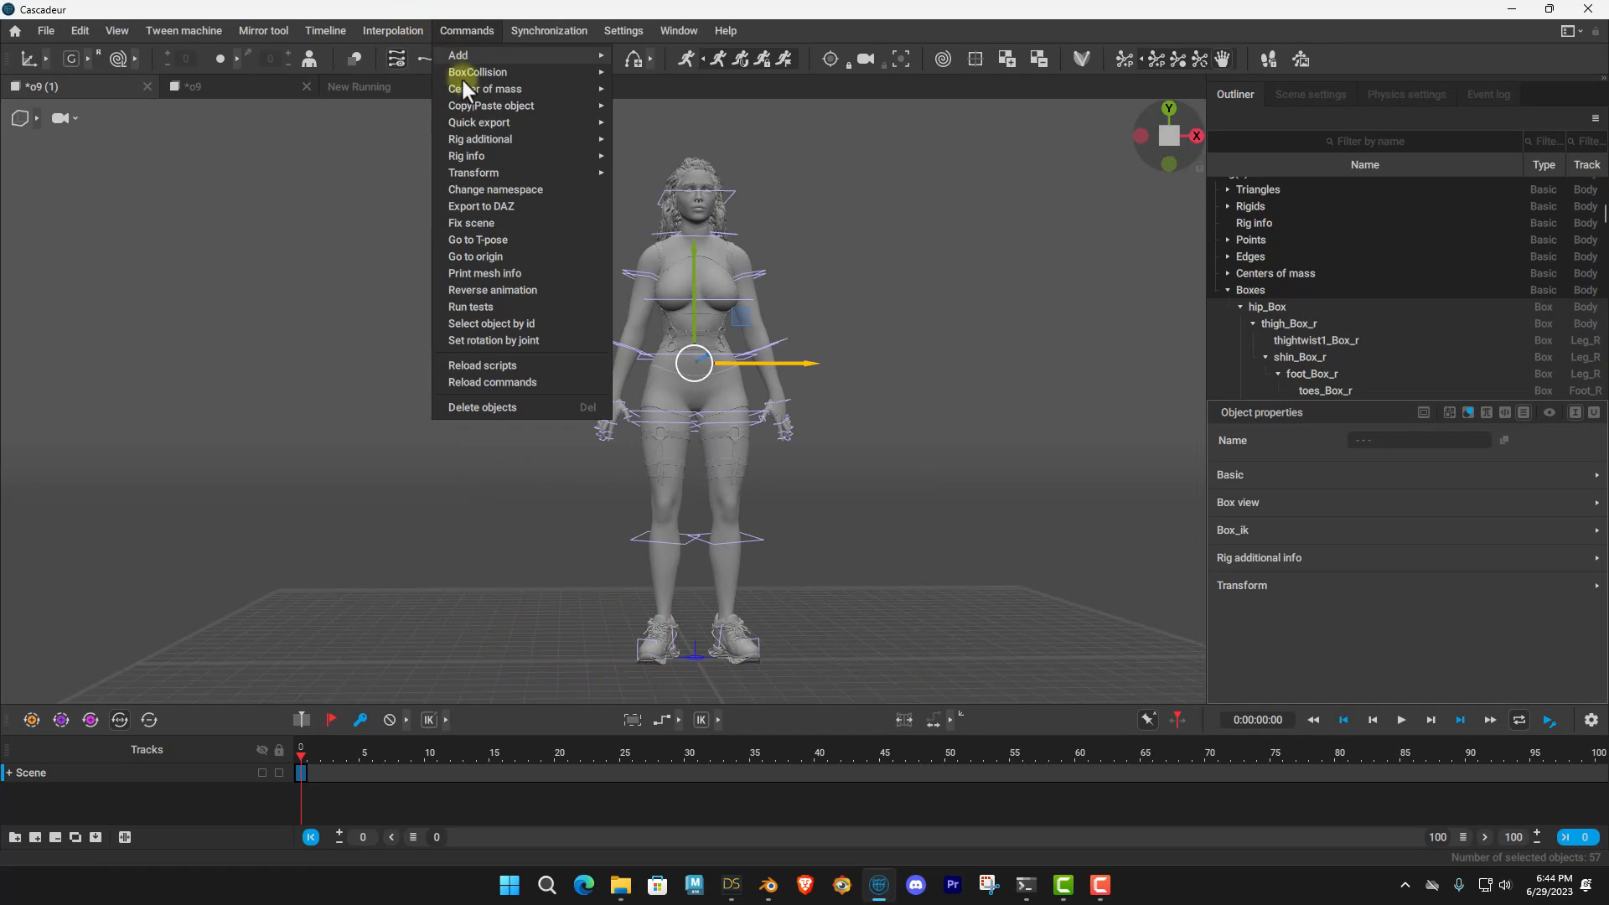
click(517, 236)
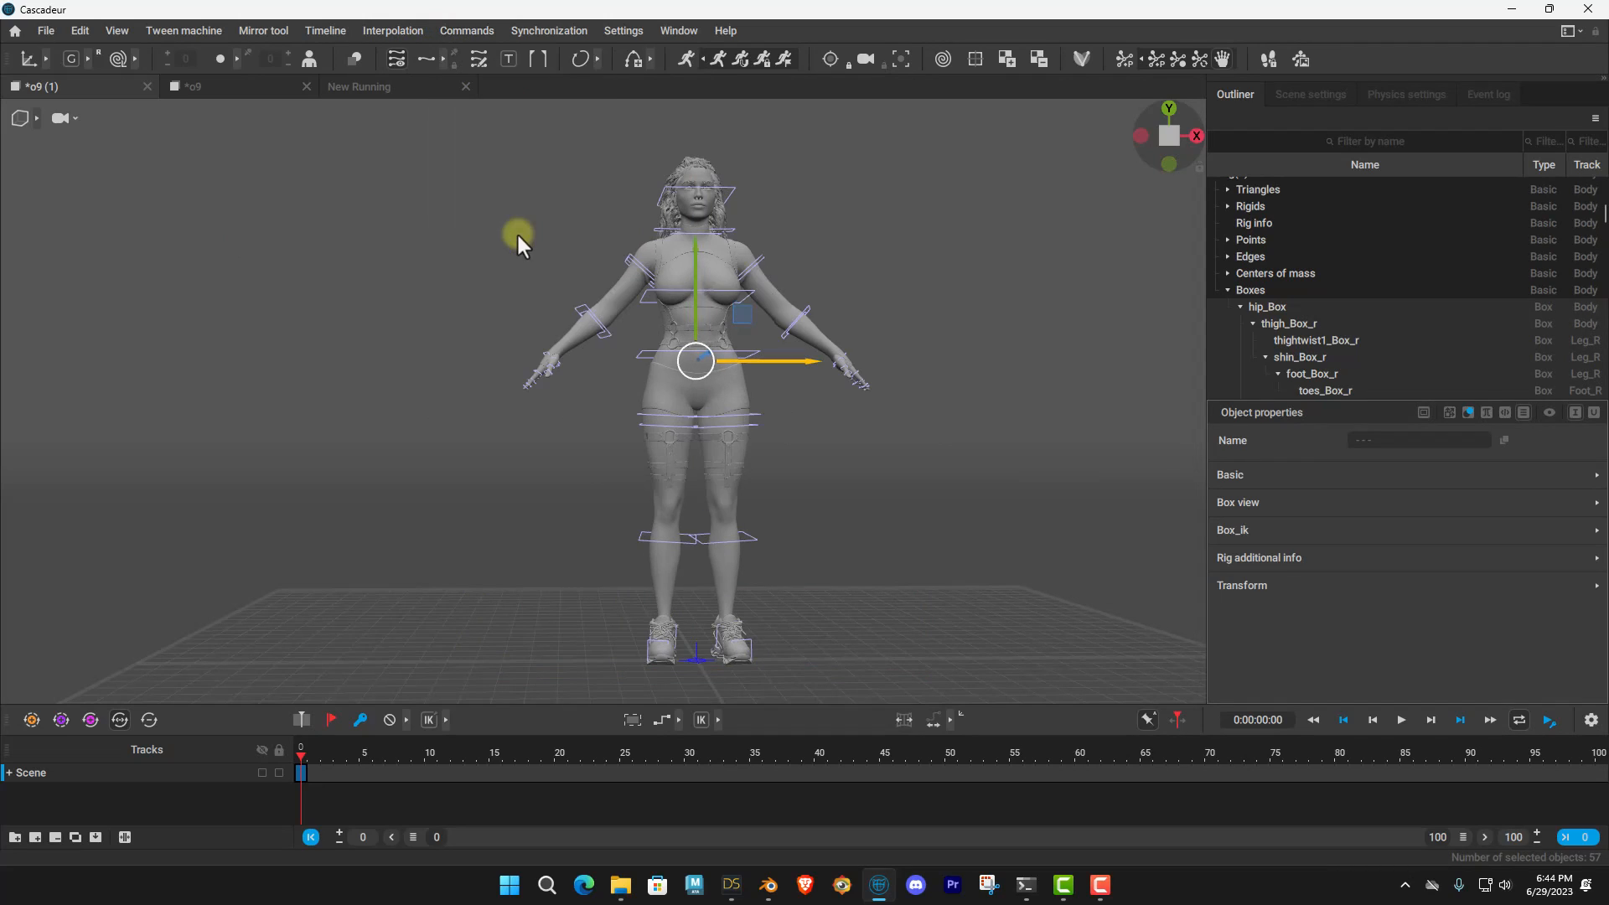
click(1005, 285)
Inspect the box controllers on the torso, arms and legs up close and from a higher front angle.
scroll(945, 340, up, 5)
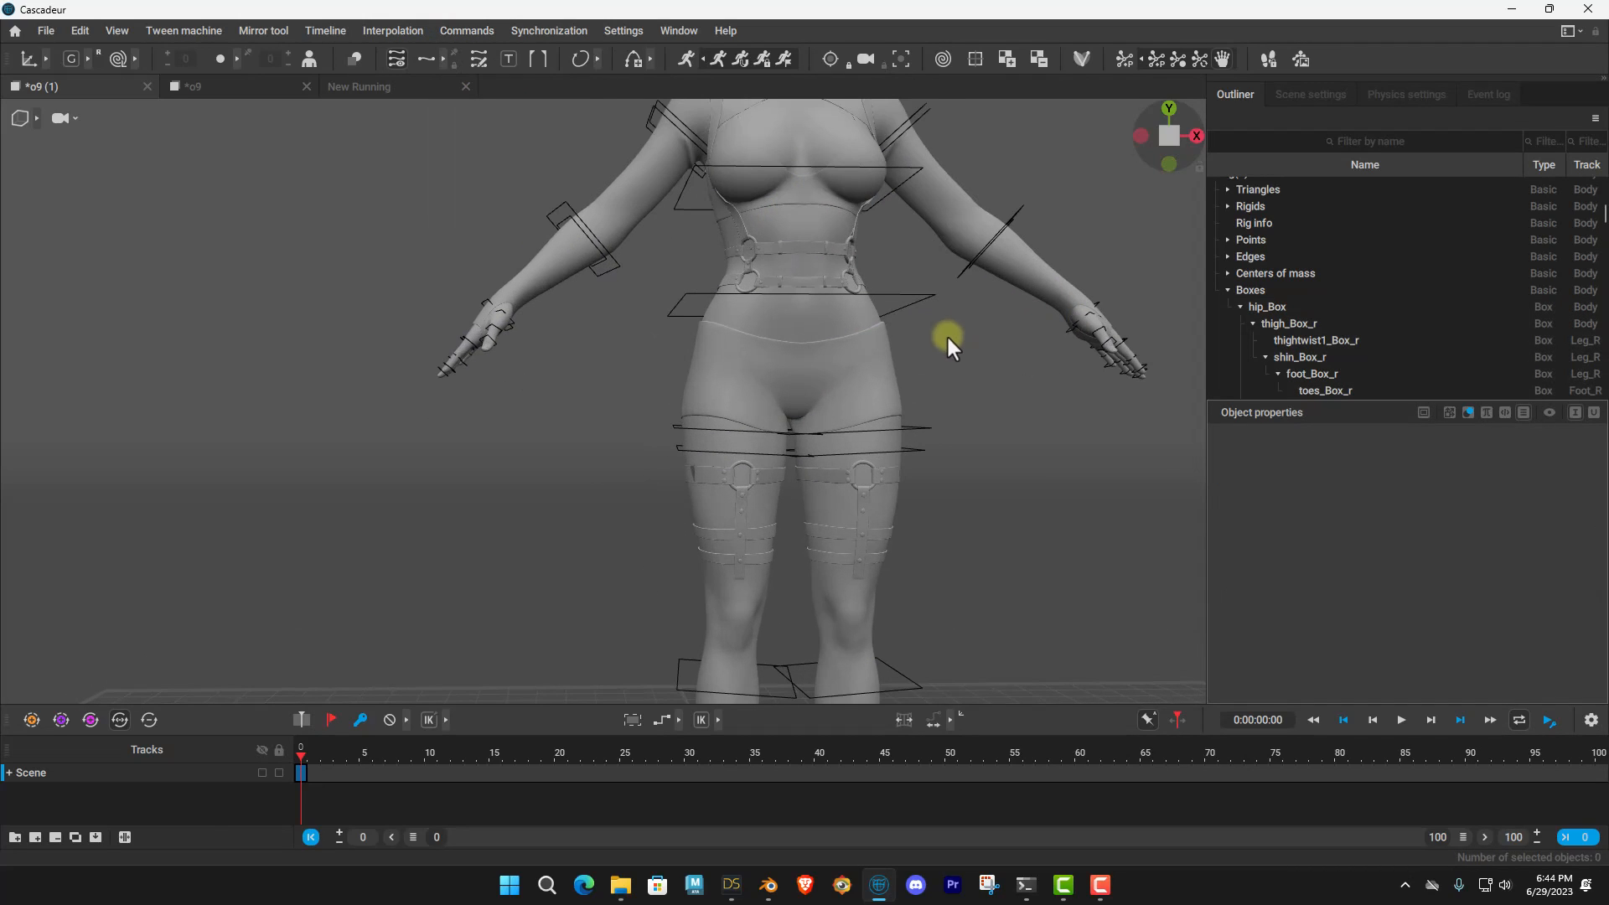
middle_drag(1024, 278, 935, 263)
middle_drag(976, 465, 890, 274)
mouse_move(868, 429)
middle_down()
mouse_move(863, 265)
mouse_move(831, 382)
middle_up()
middle_drag(921, 196, 897, 390)
alt+drag(982, 144, 983, 245)
scroll(717, 309, down, 6)
scroll(948, 344, up, 4)
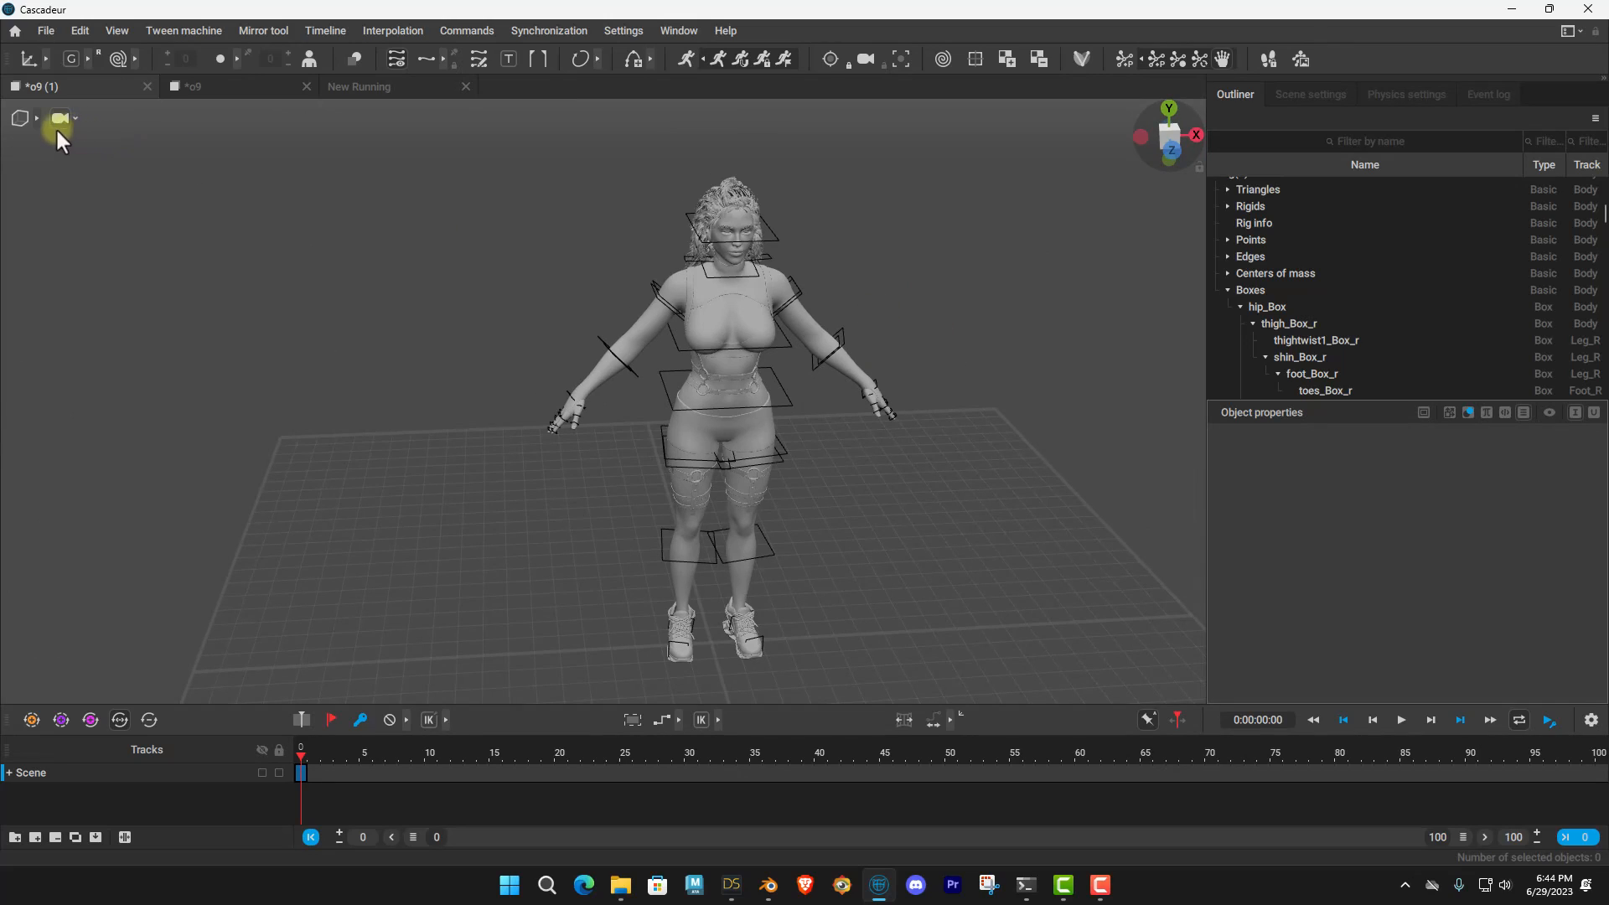
Switch the character to autoposing controller mode and test the pose with the pelvis controller.
click(33, 118)
click(92, 119)
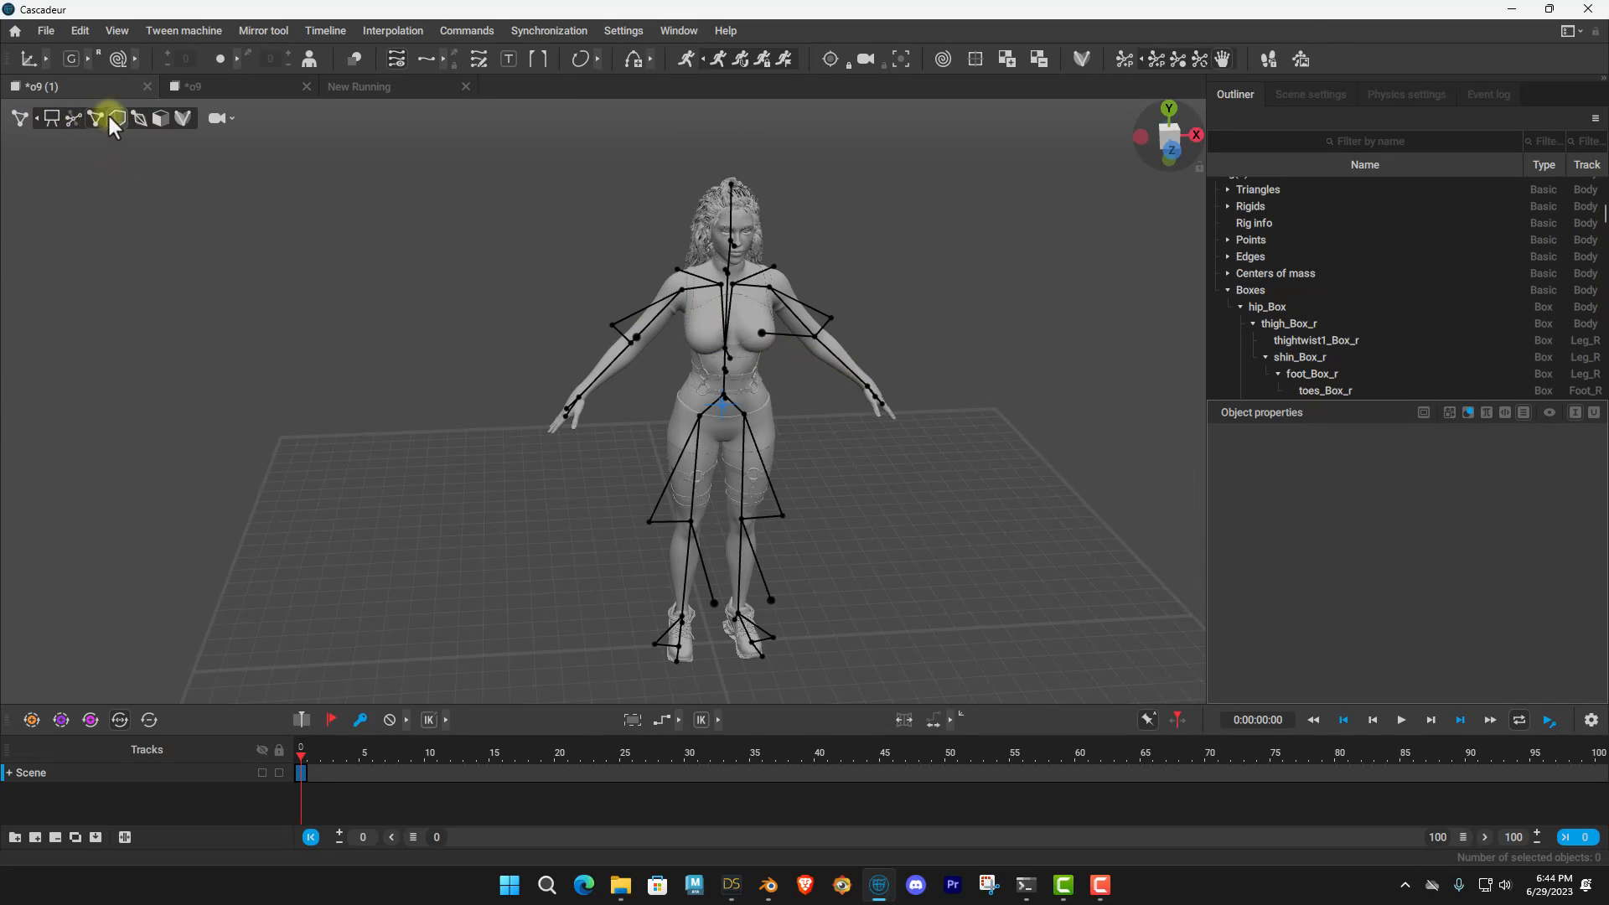
click(76, 120)
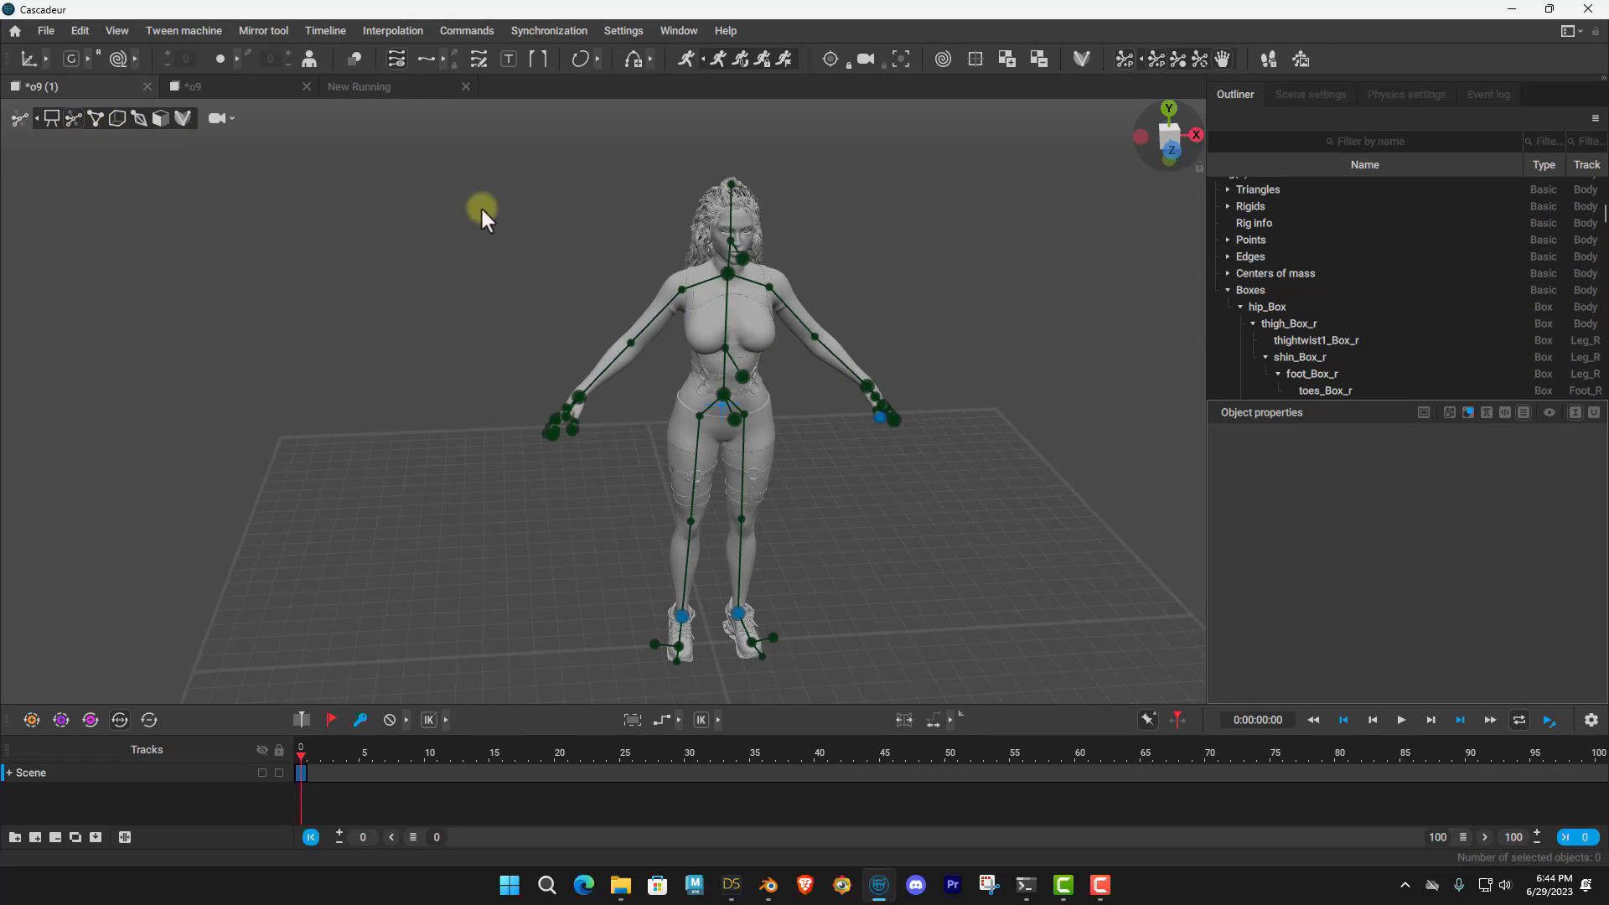
click(725, 395)
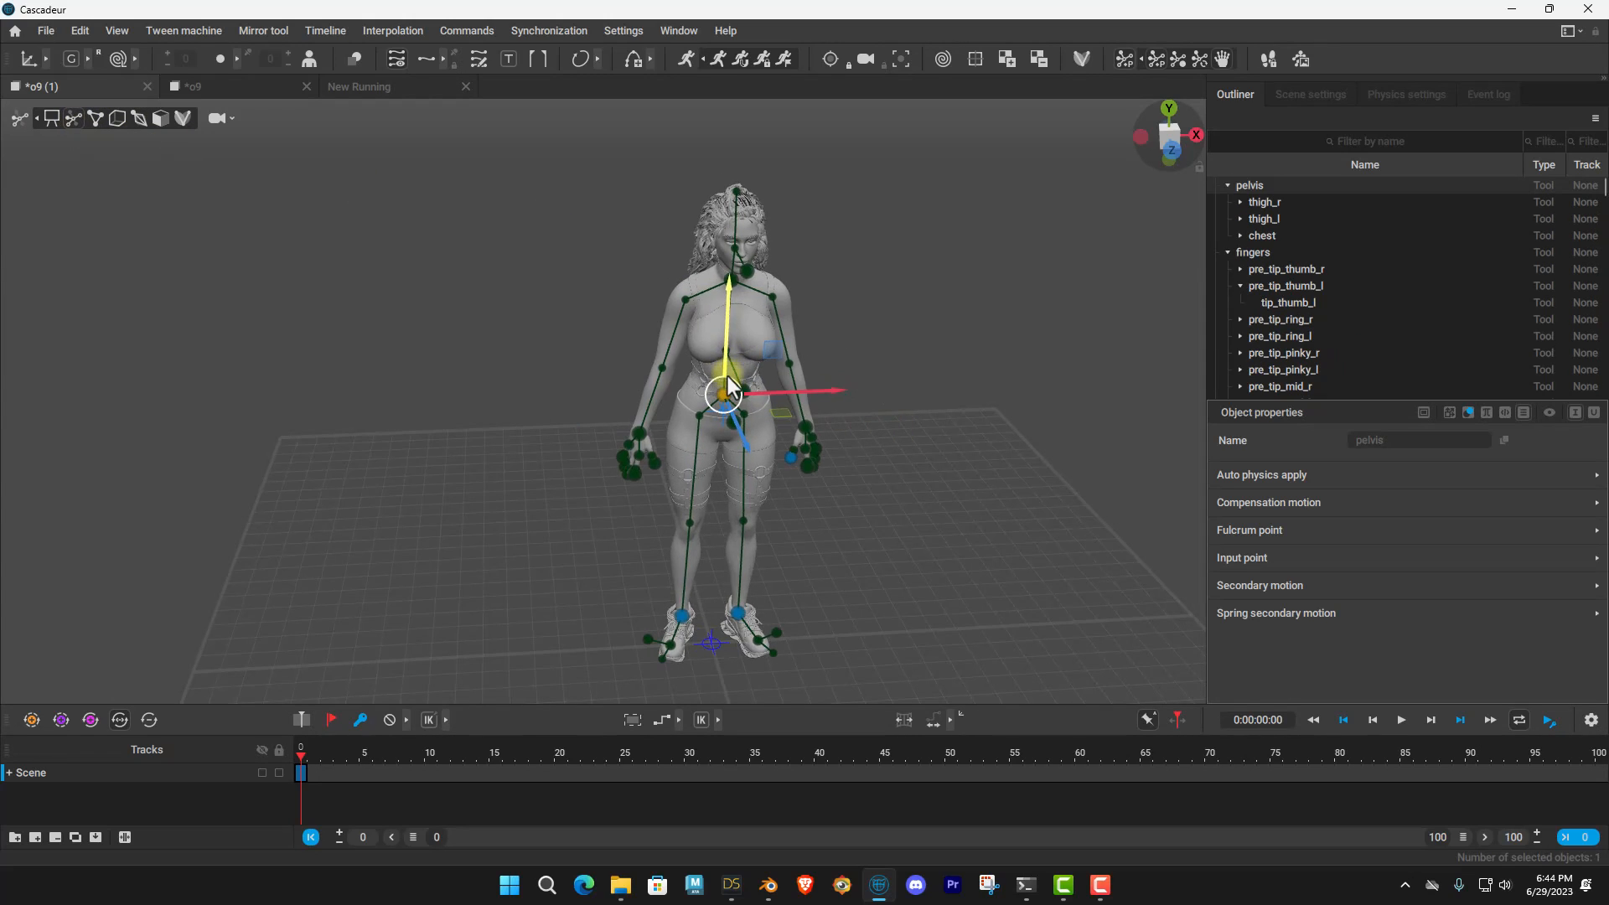
right_drag(1034, 361, 1004, 330)
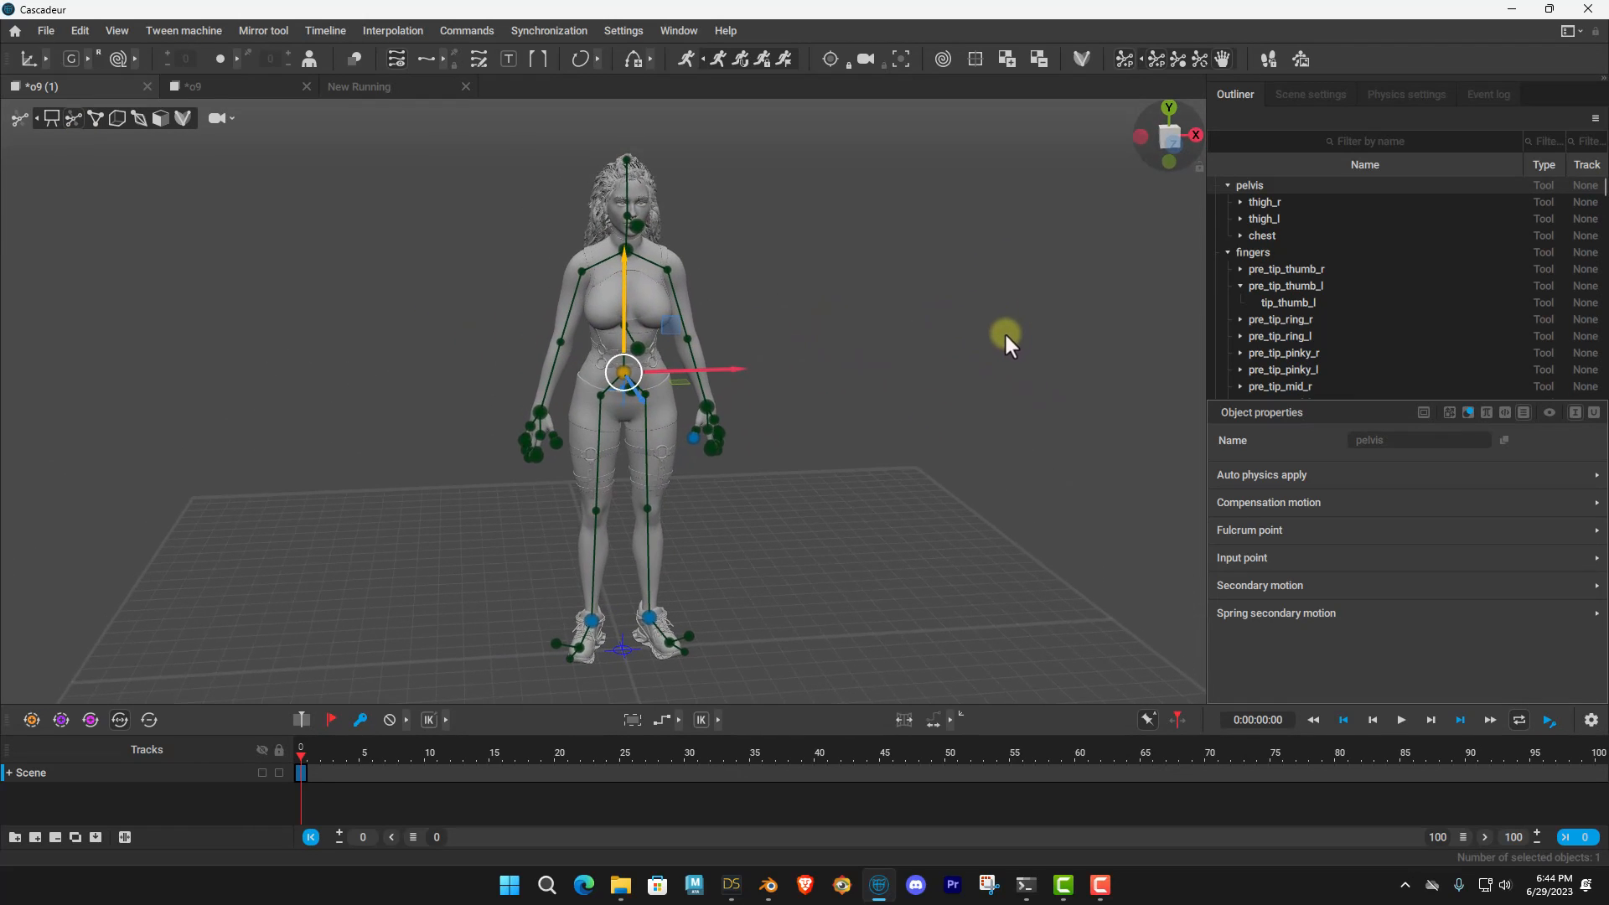
right_drag(982, 329, 958, 298)
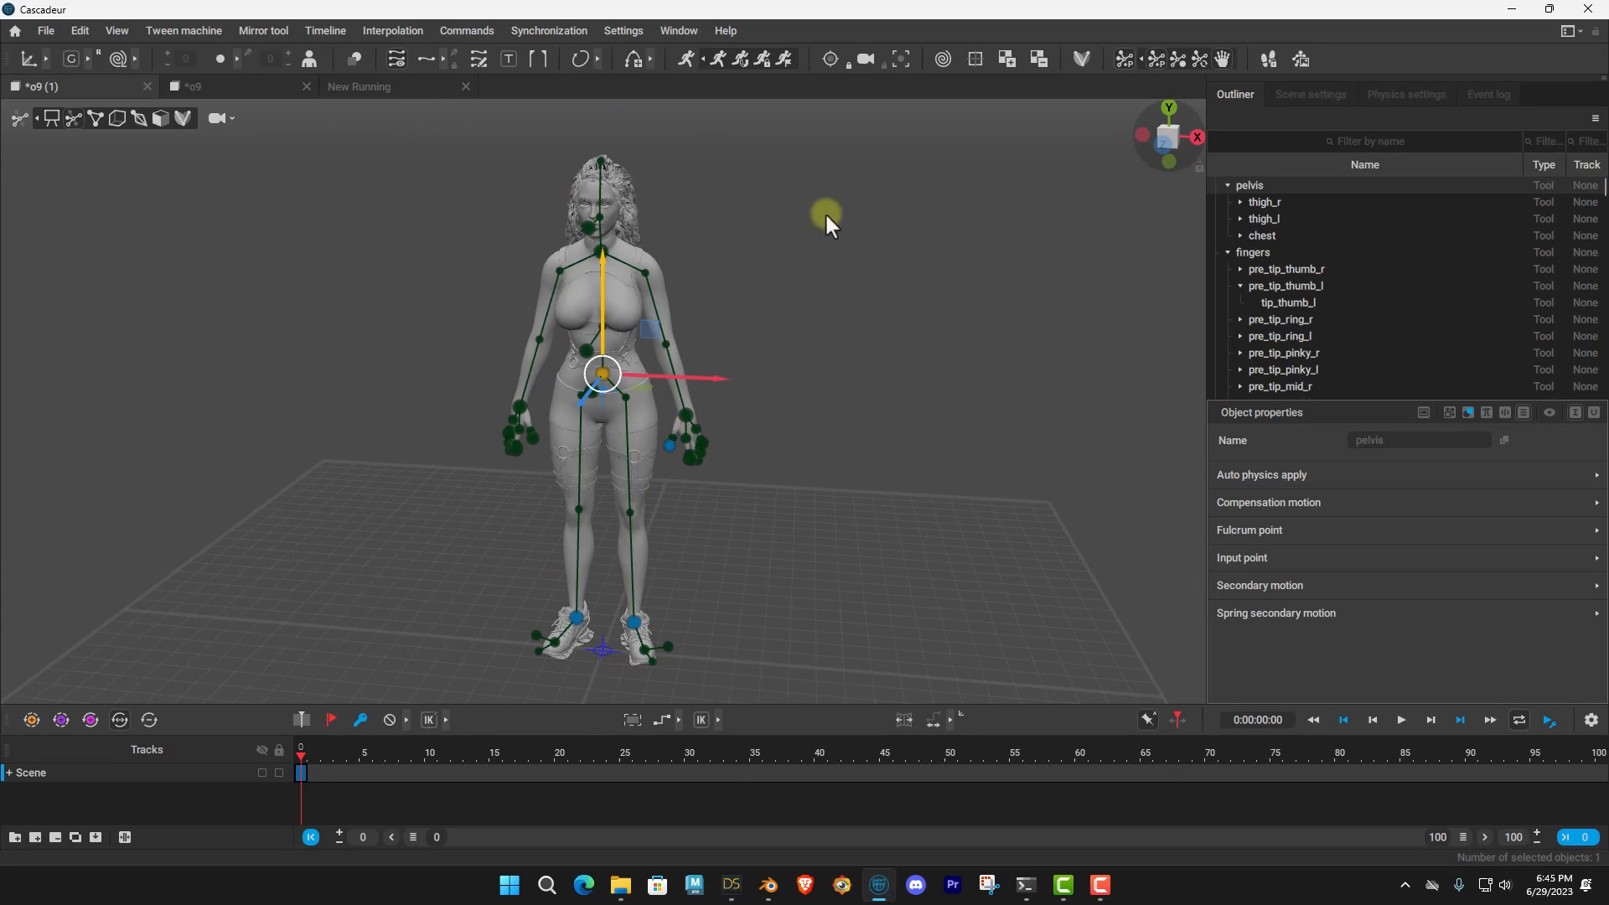
Put the character back into rig mode and open the Quick Rigging Tool.
click(1080, 60)
click(744, 504)
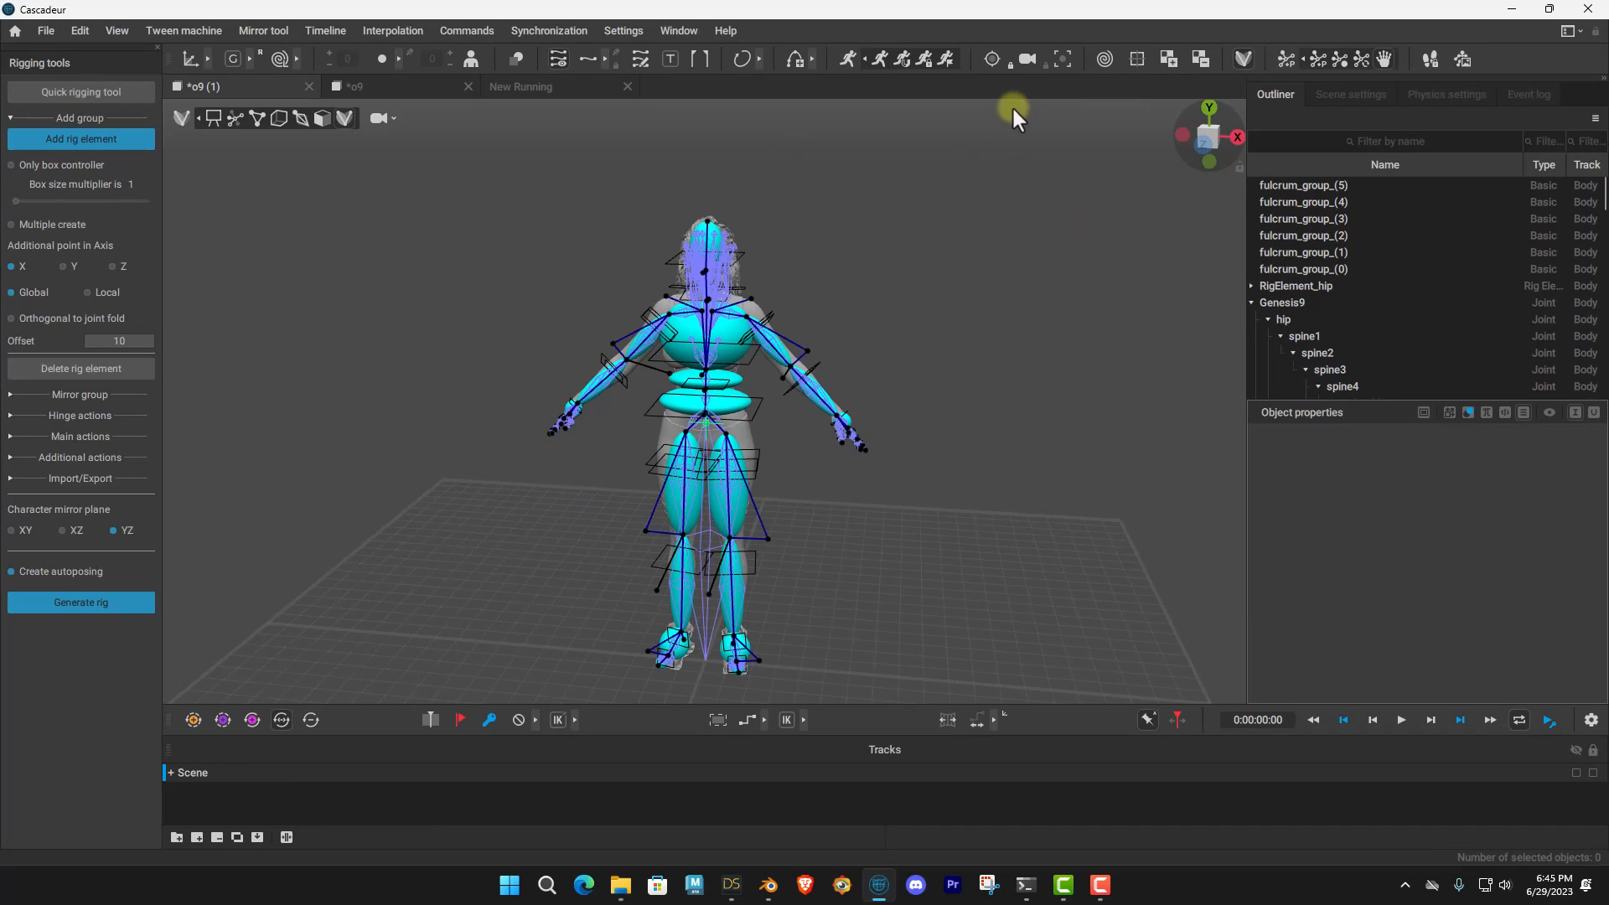
click(94, 98)
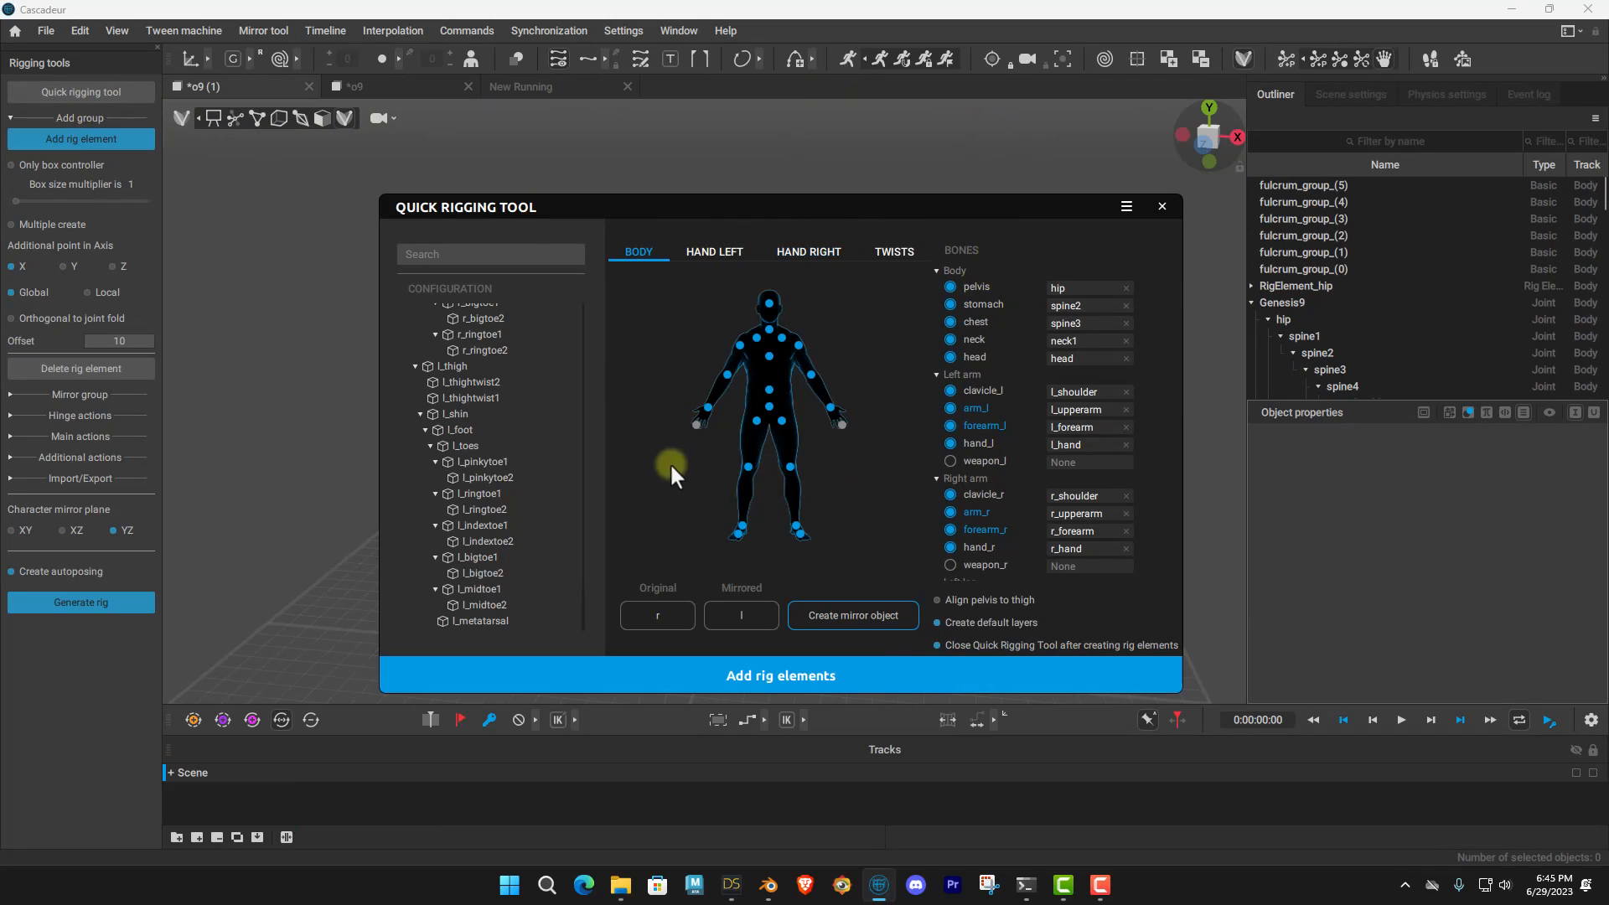
Look at the export dialog for saving the bone setup as a quick rig file, and close it without saving.
click(1127, 209)
click(1127, 251)
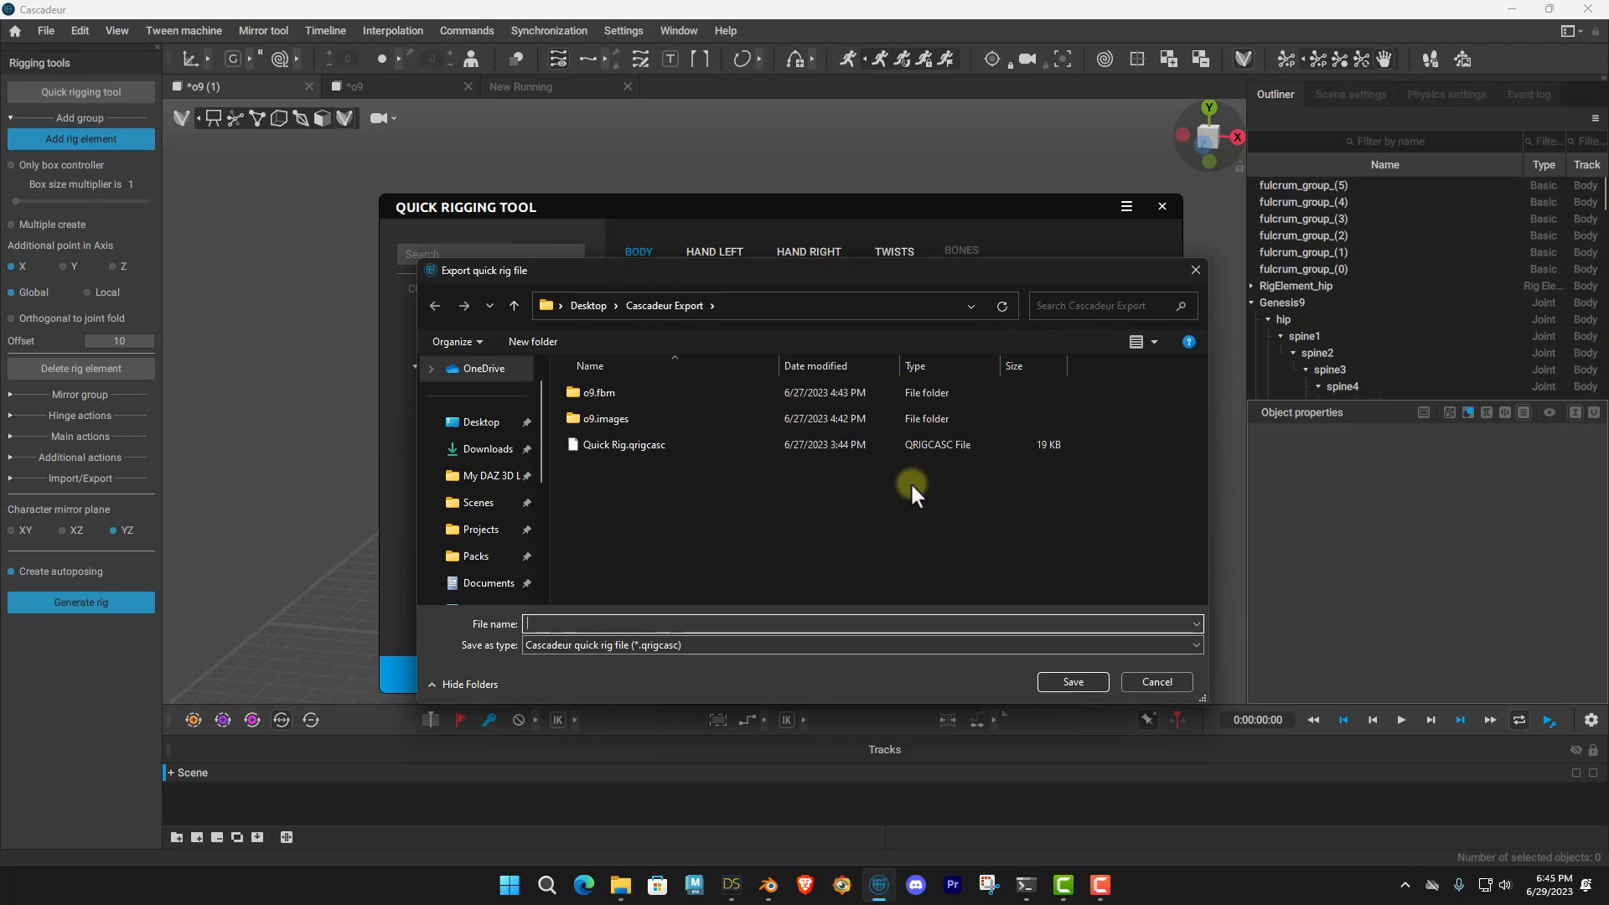
drag(1069, 262, 817, 284)
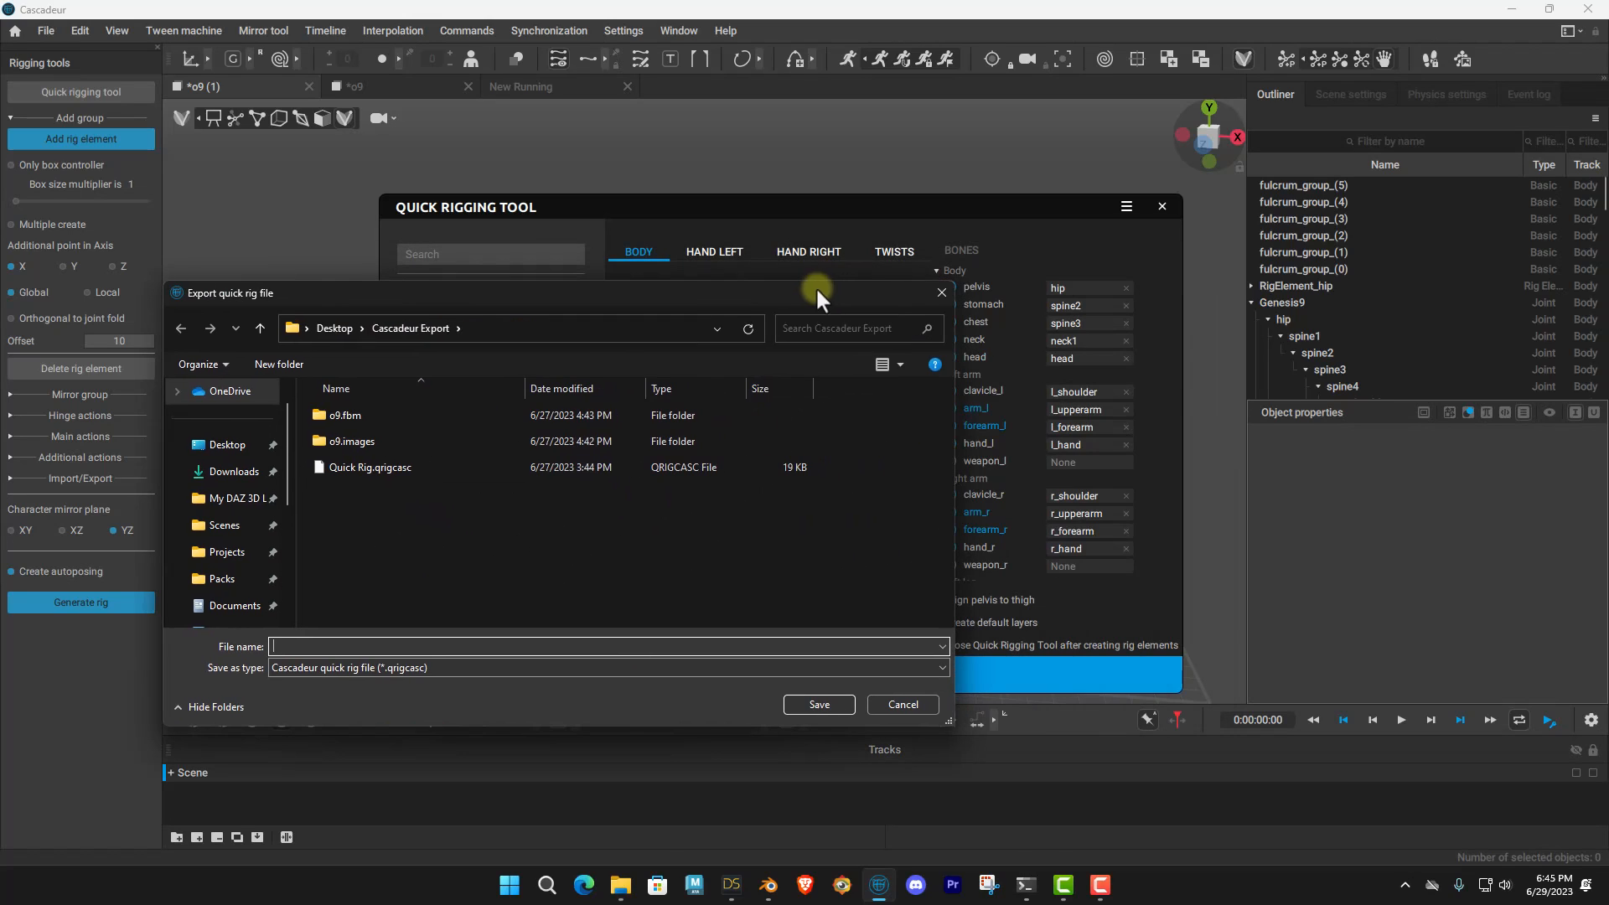
click(940, 291)
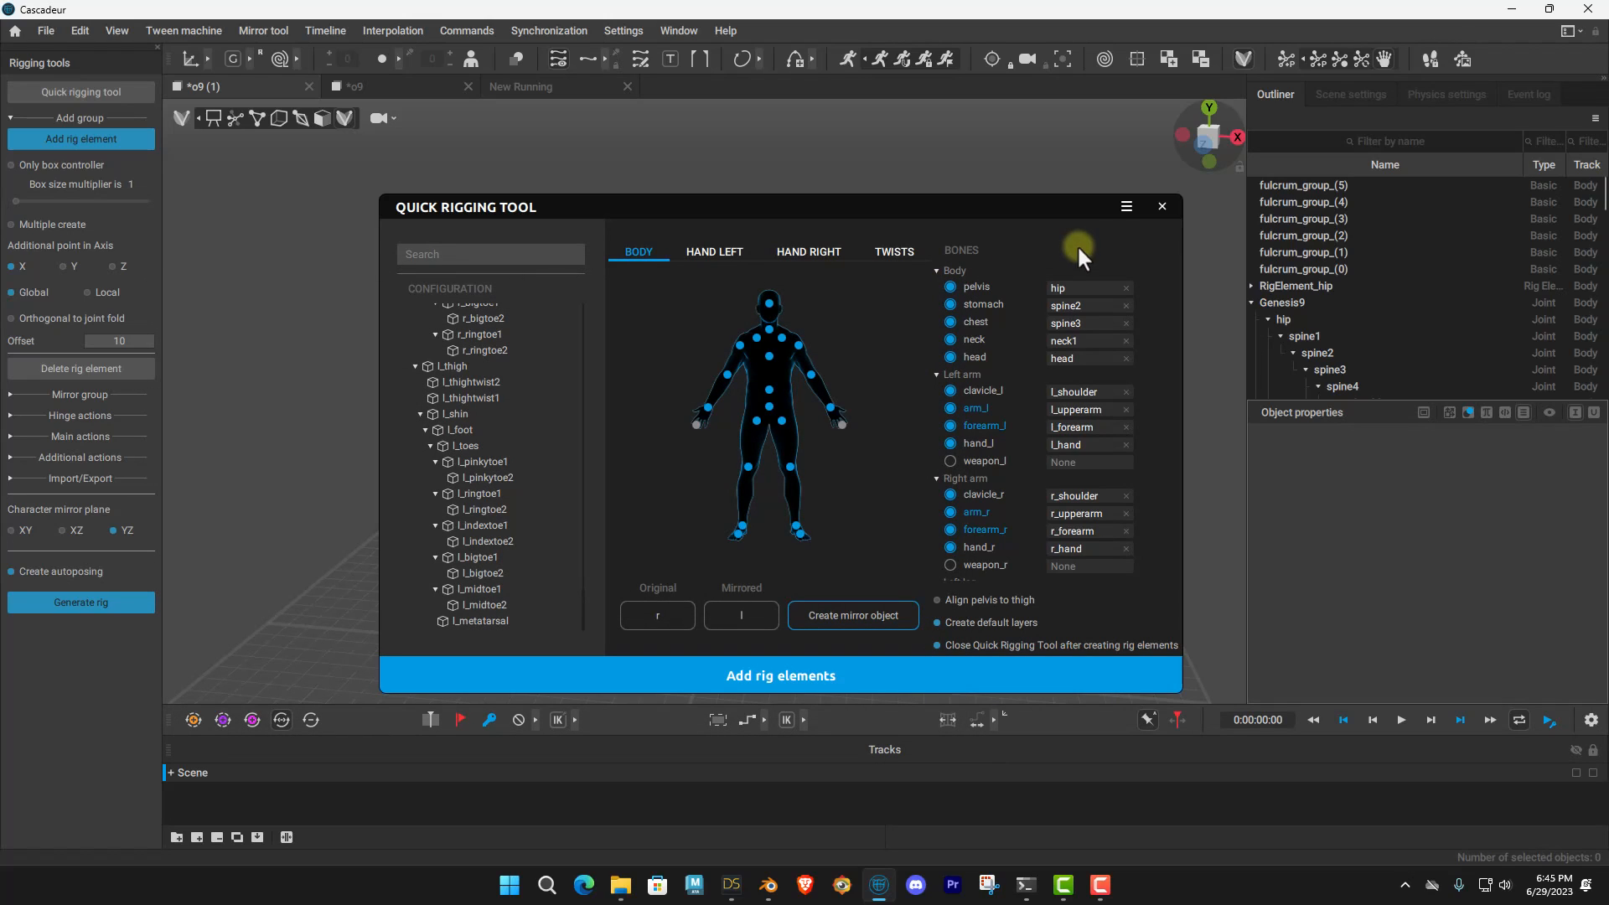
Review the body, hand and twist bone assignments in the Quick Rigging Tool and close it.
drag(1018, 208, 948, 311)
click(1043, 334)
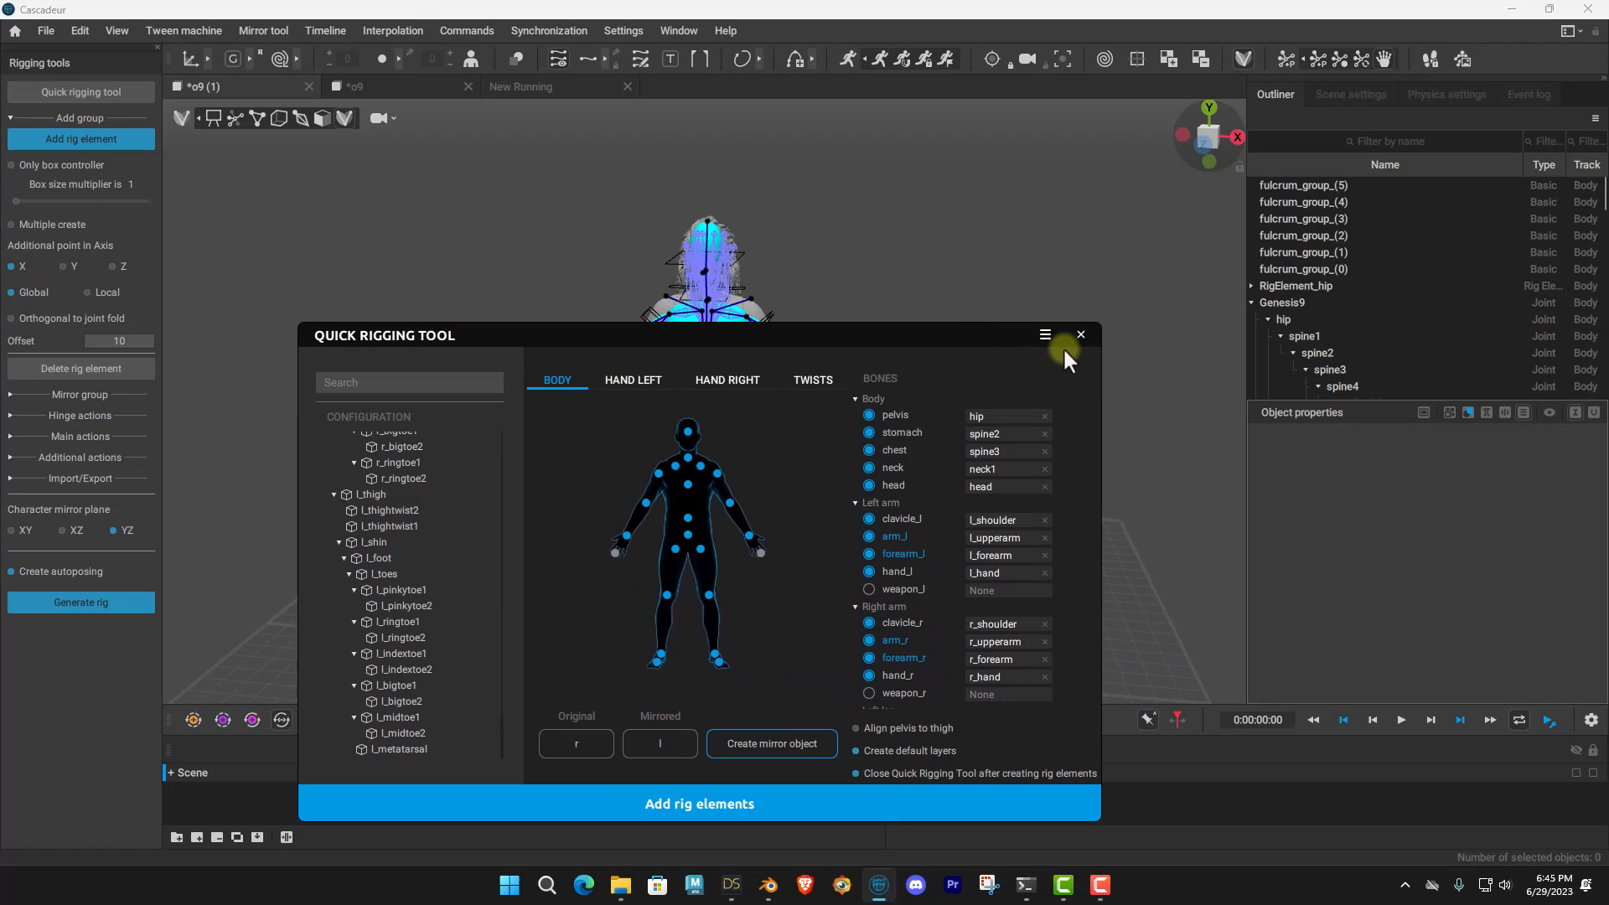
click(1063, 345)
click(566, 468)
click(811, 706)
click(655, 368)
click(729, 382)
click(798, 387)
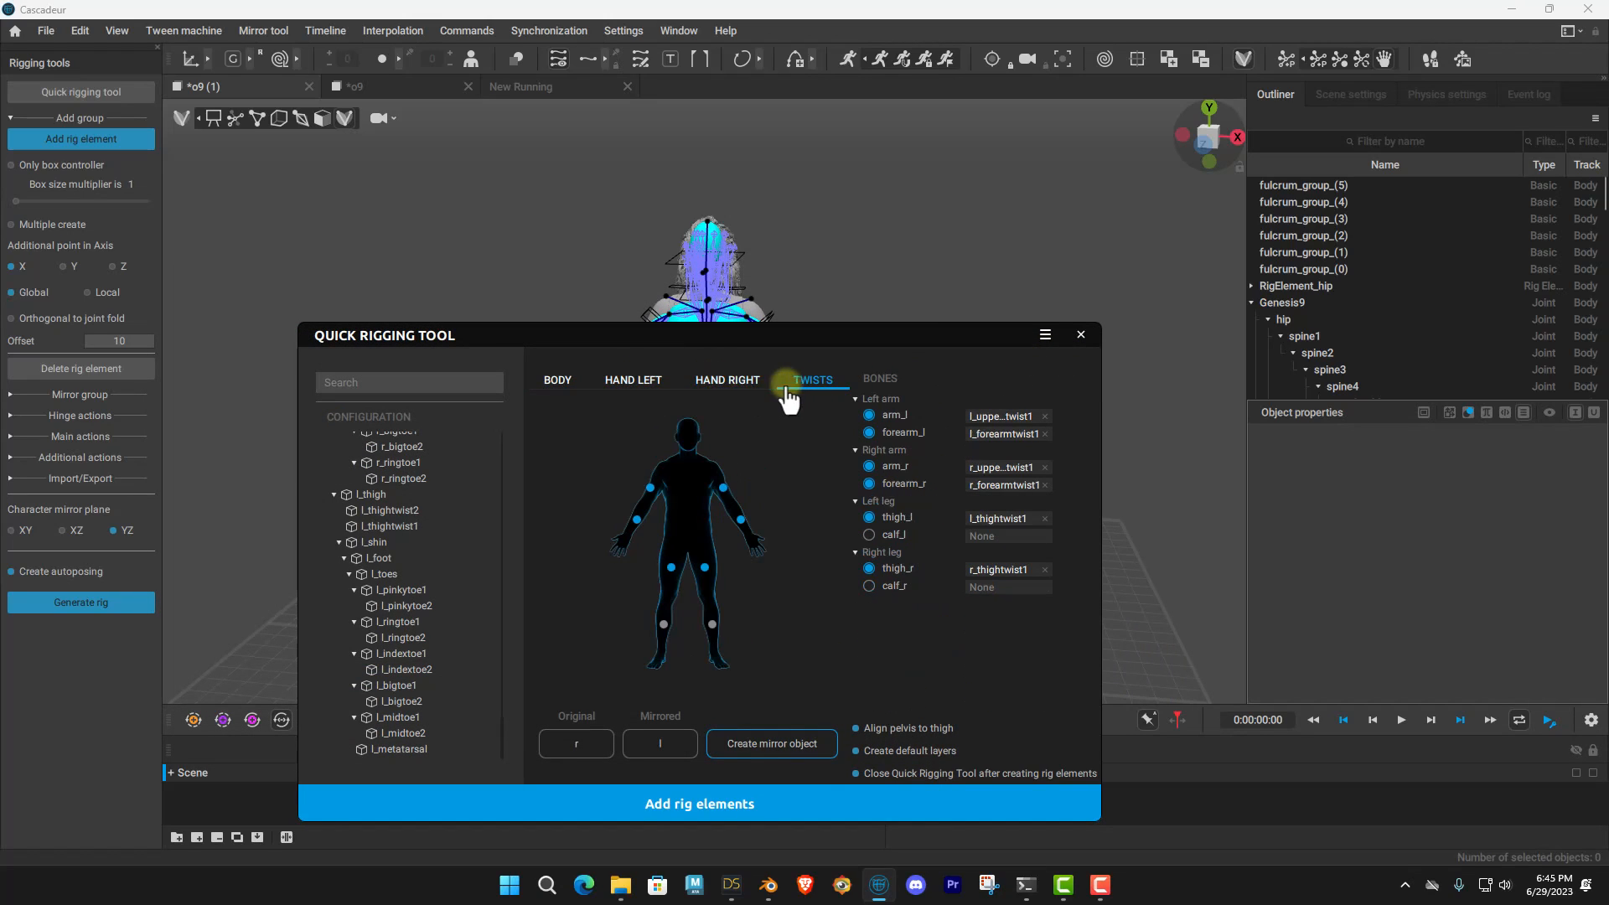
click(558, 383)
click(726, 382)
click(813, 381)
click(1080, 335)
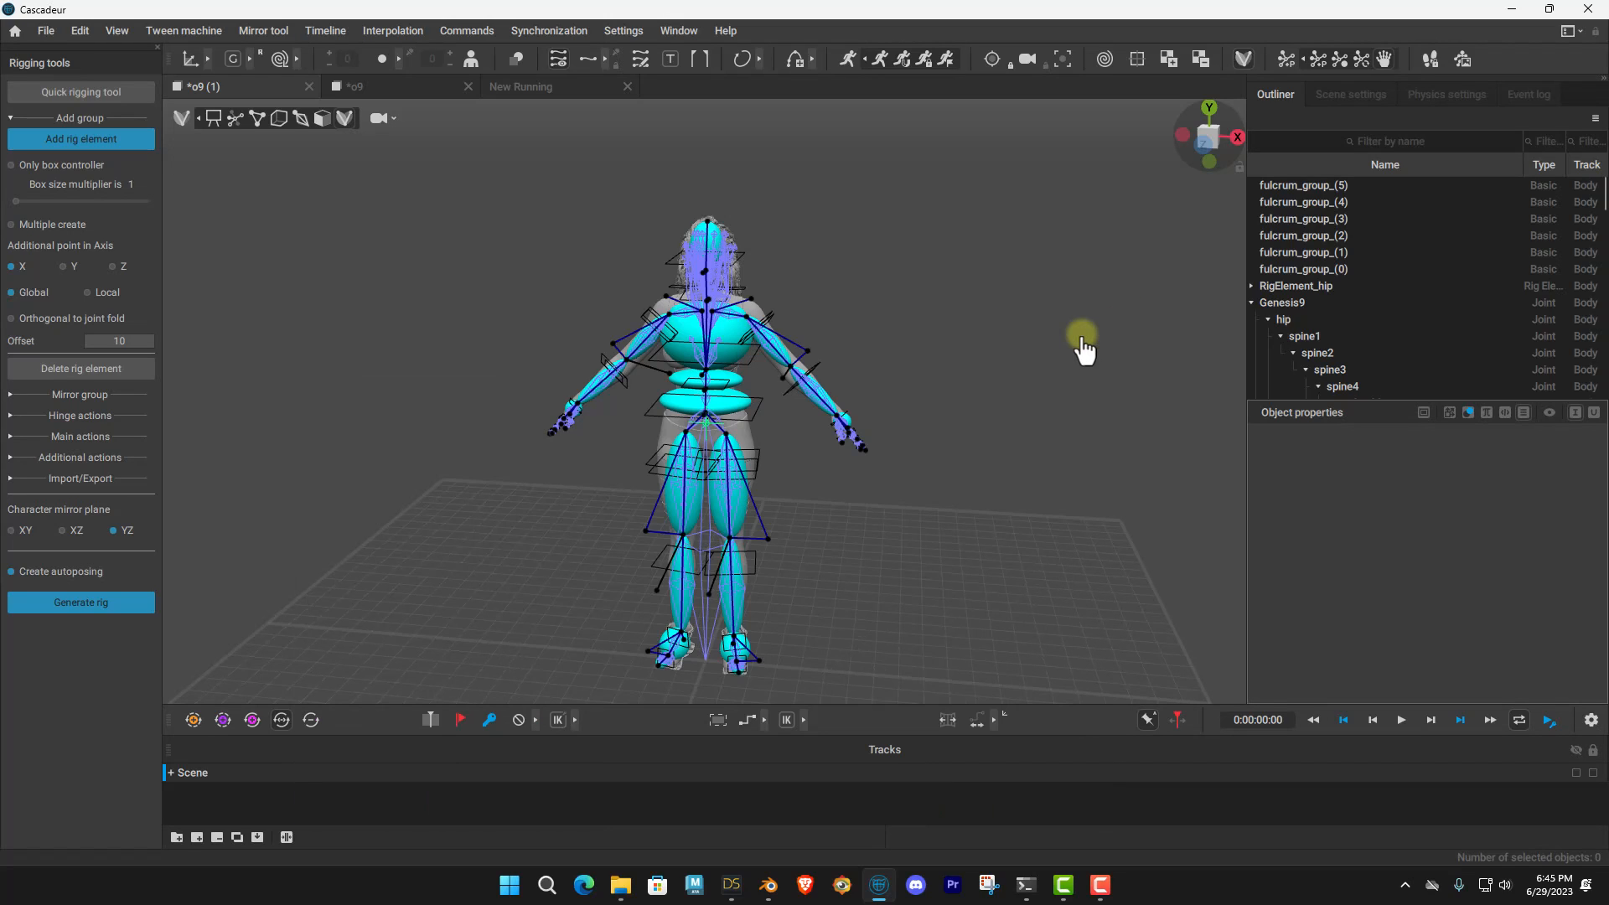
Regenerate the character's rig with autoposing and raise the pelvis controller slightly to test it.
click(131, 603)
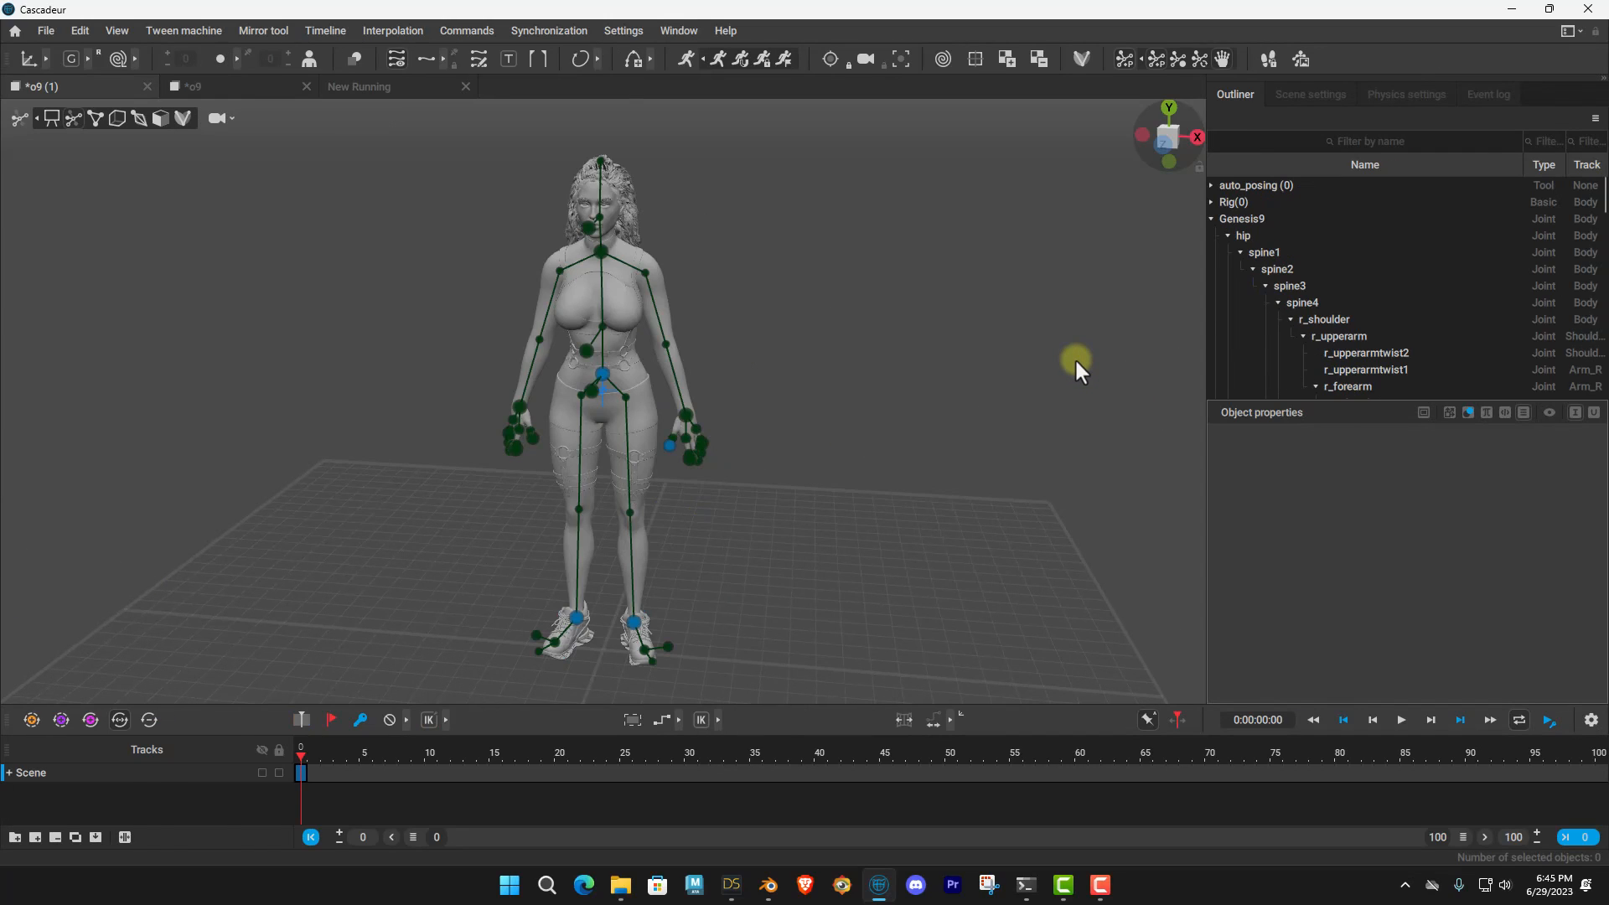
alt+middle_drag(806, 274, 890, 292)
alt+drag(981, 318, 1046, 308)
click(692, 379)
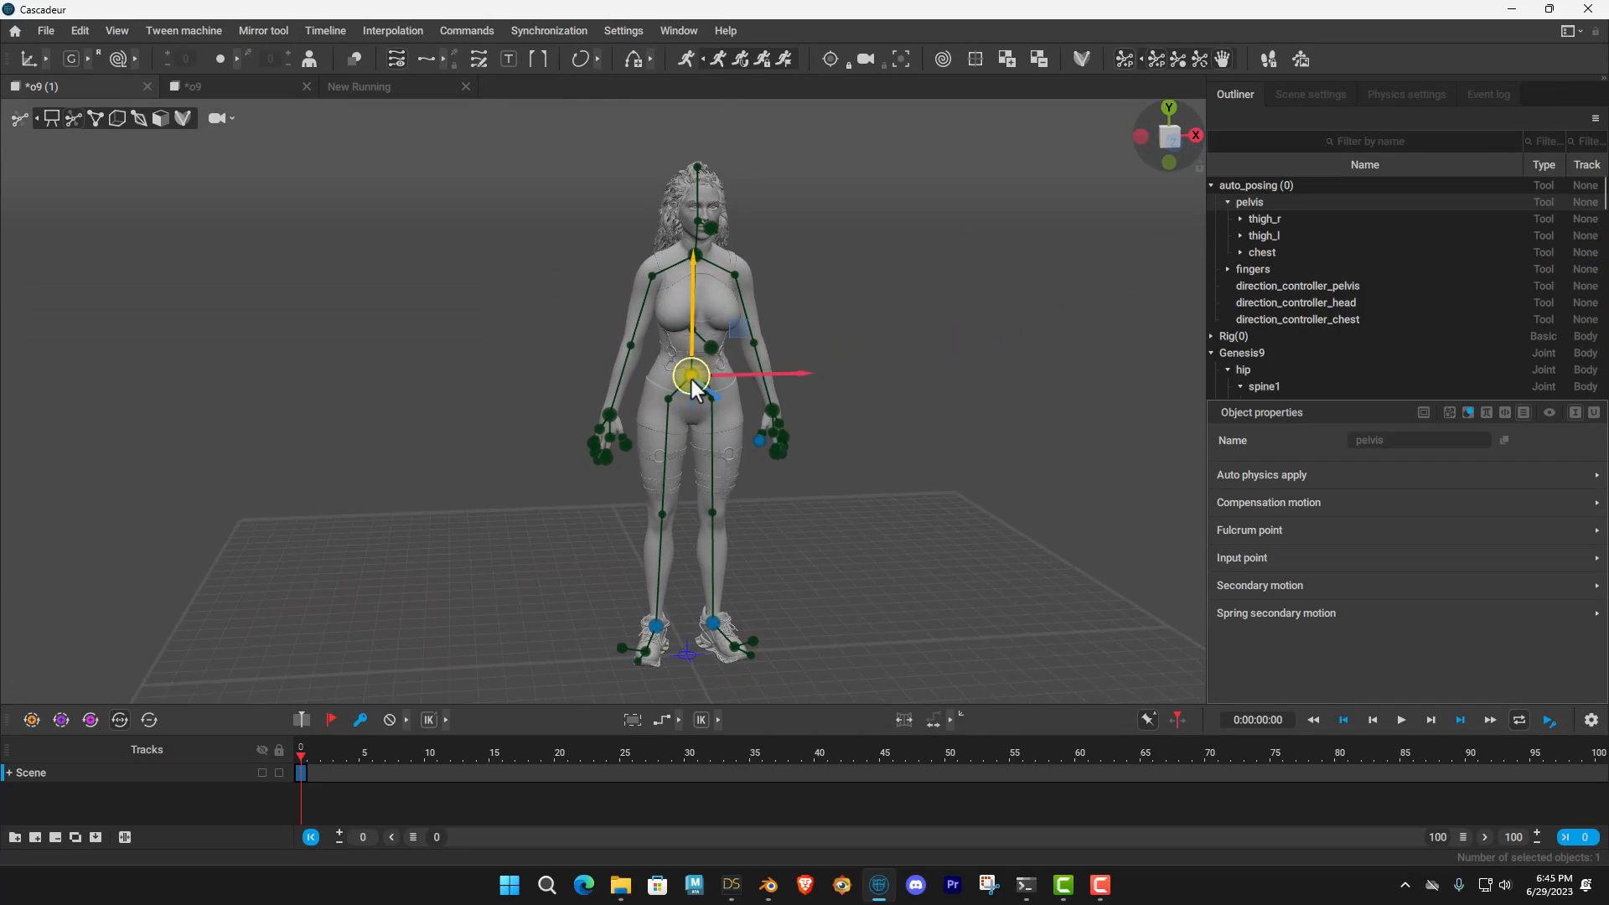
drag(692, 239, 761, 318)
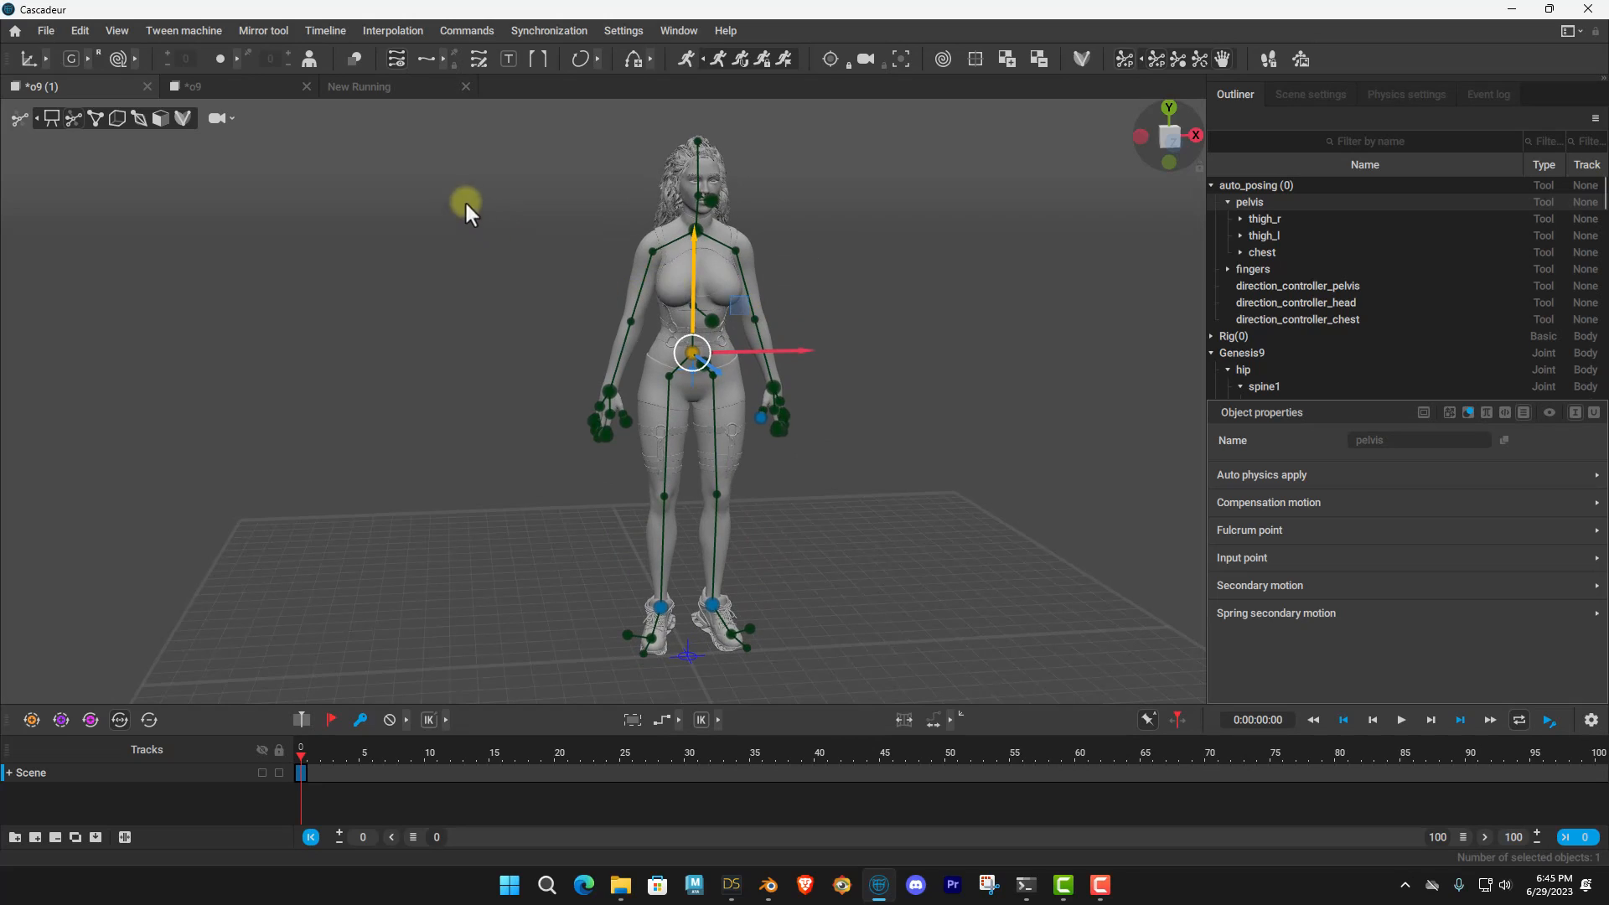
Show the New Running scene, play and pause its animation, and examine the running character from several angles.
click(395, 86)
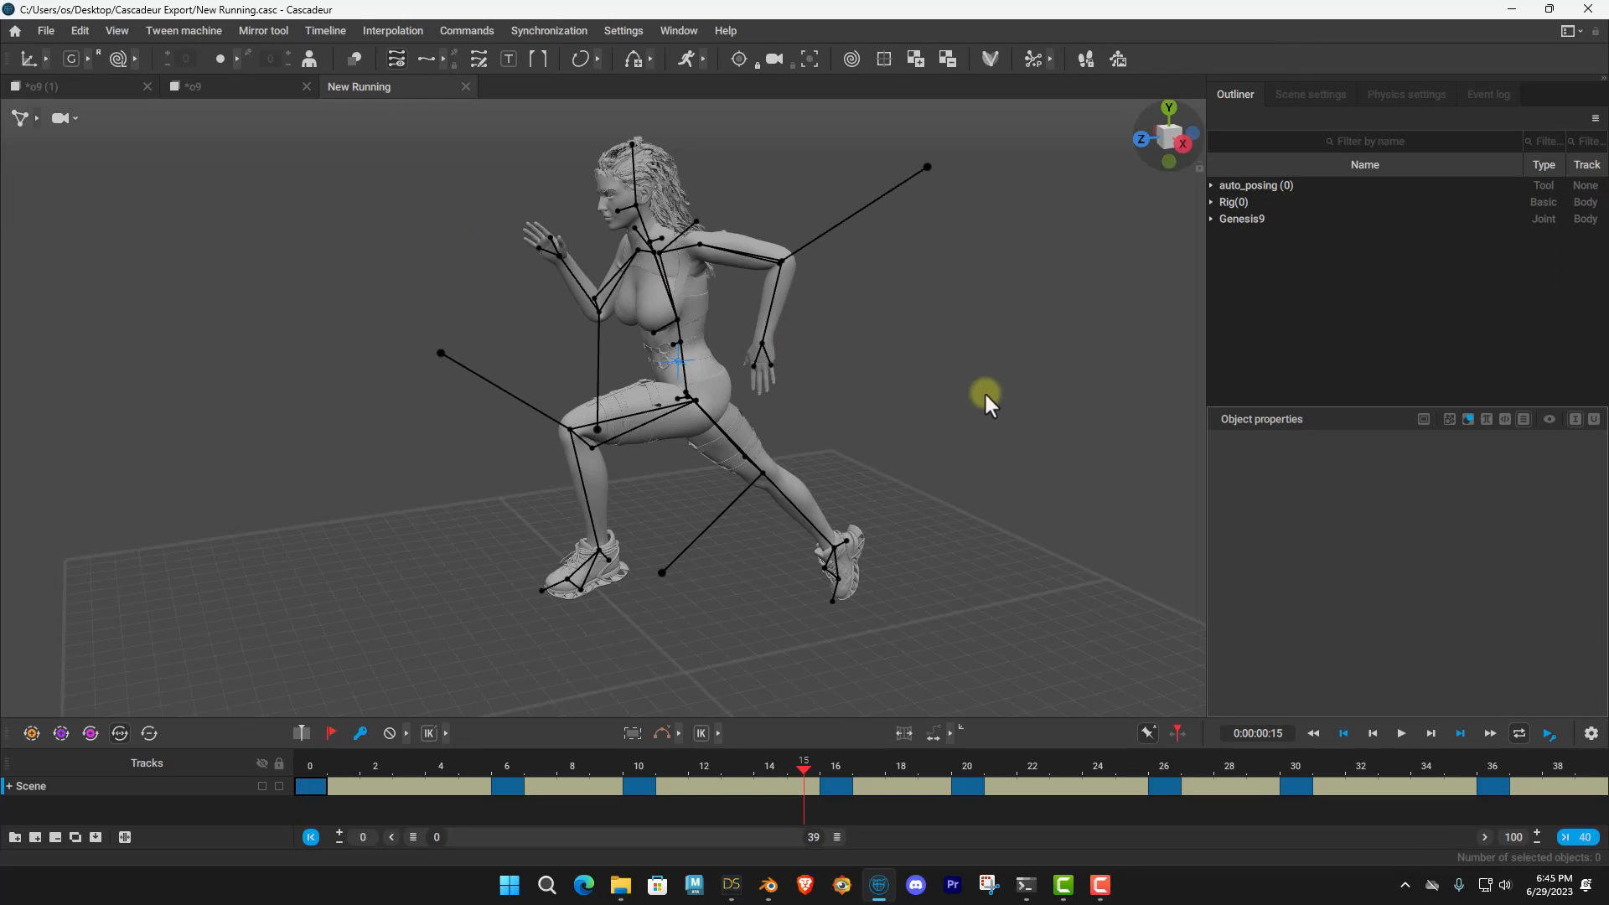
alt+drag(945, 355, 900, 365)
key(space)
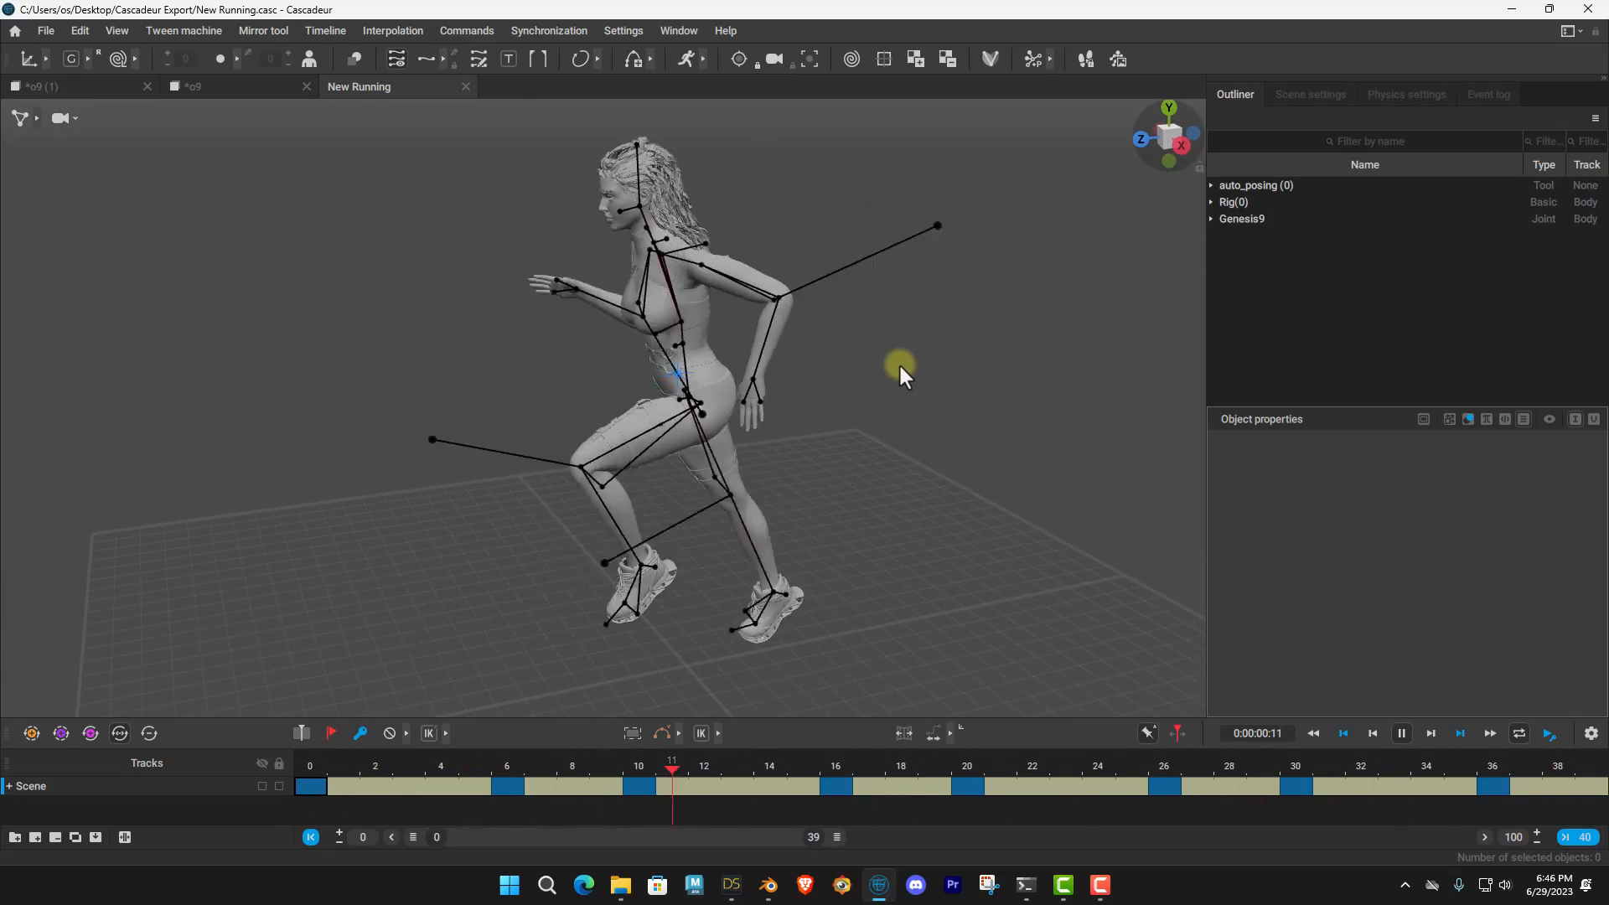
key(space)
alt+drag(984, 386, 970, 434)
mouse_move(1013, 360)
alt+mouse_down()
mouse_move(722, 369)
mouse_move(1009, 378)
alt+mouse_up()
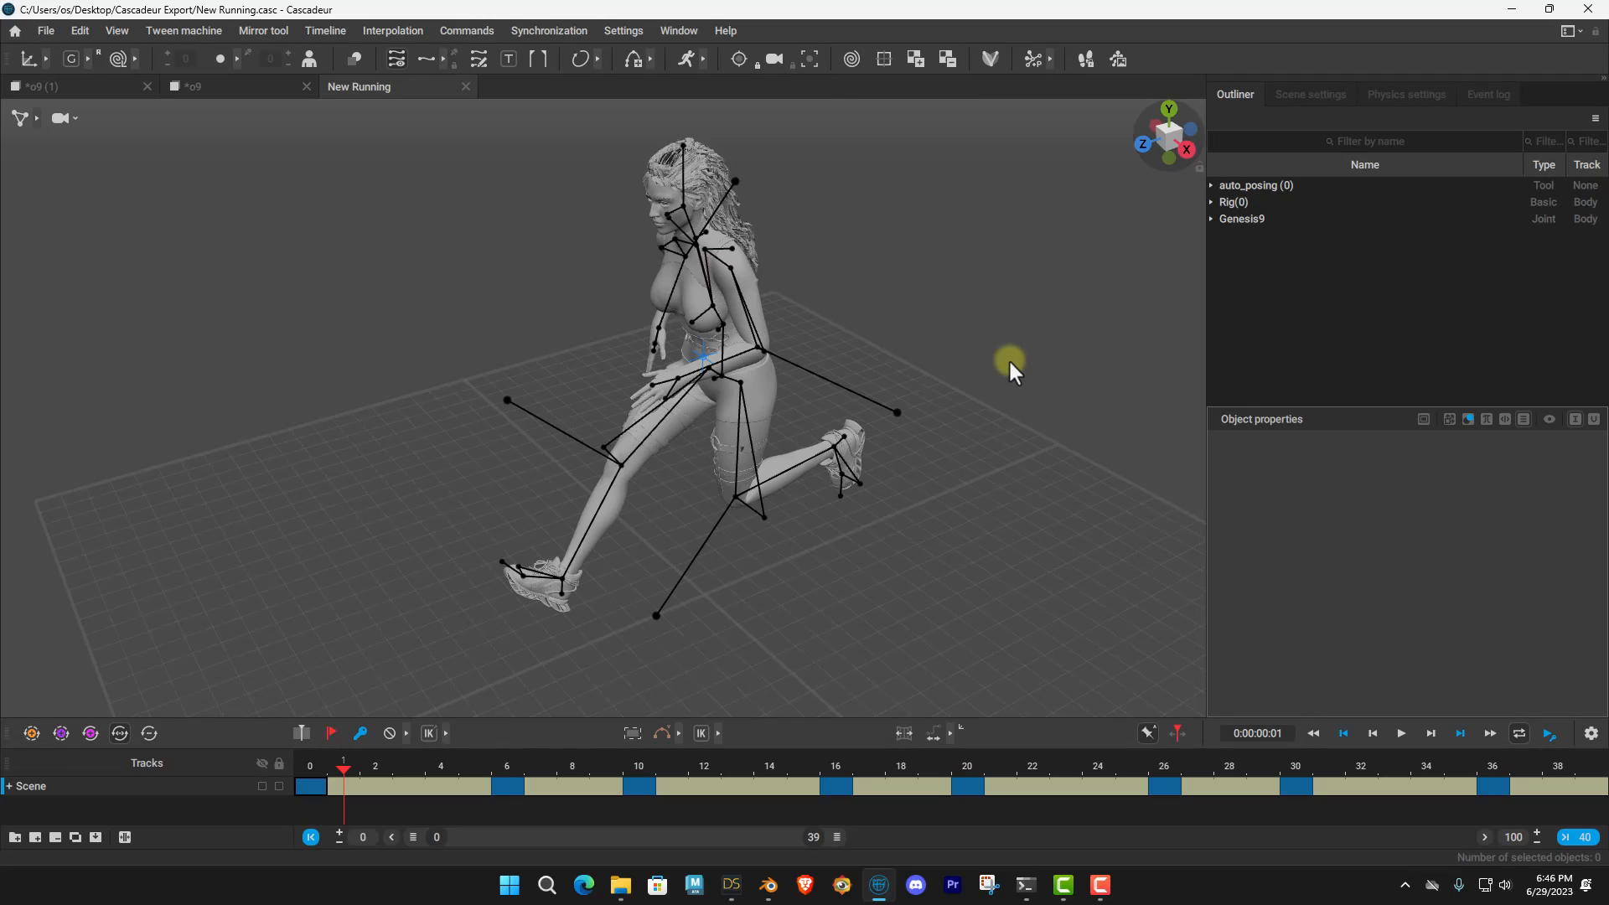
right_drag(1008, 359, 1311, 279)
right_drag(1029, 281, 856, 284)
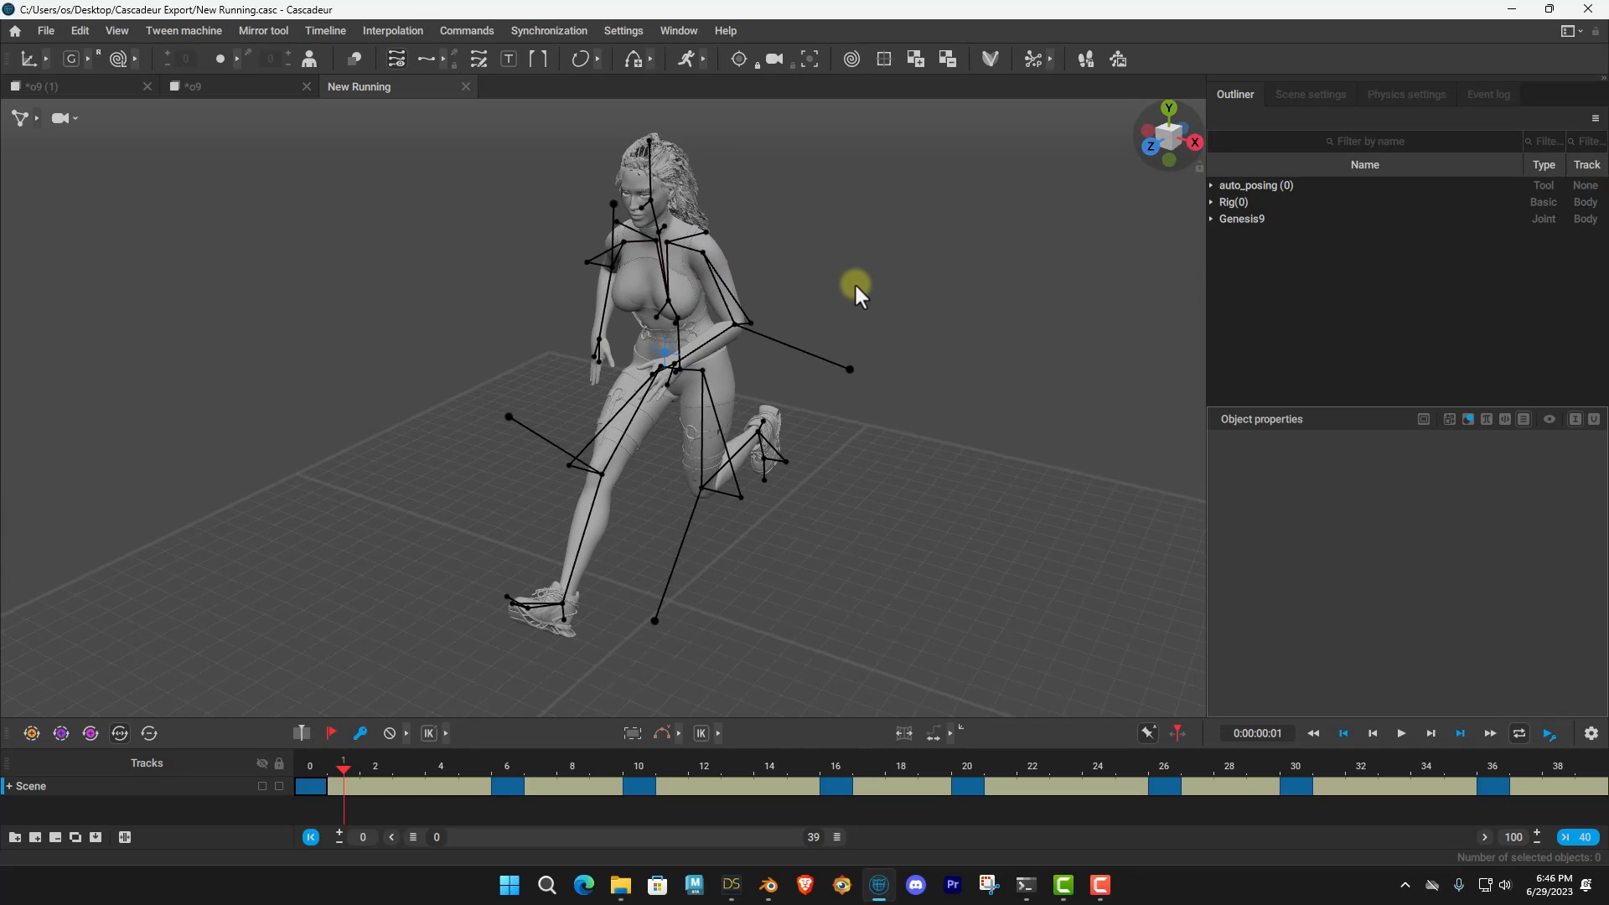